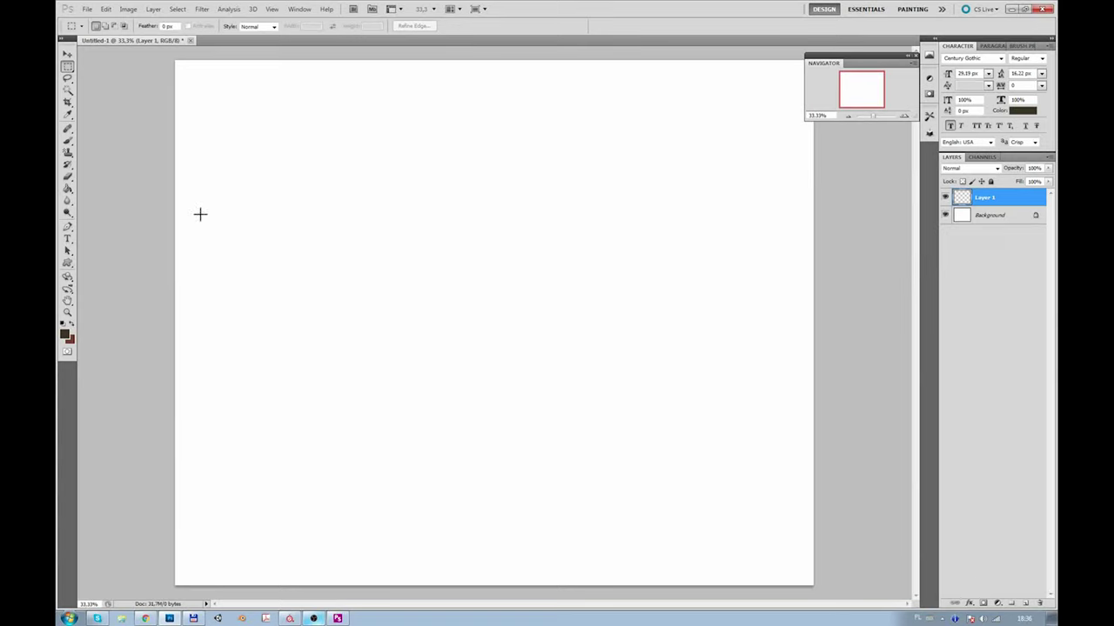
Step: Reset the colours, then set a dark brown foreground in the Color Picker
left_click(70, 144)
left_click(63, 333)
key("Return")
left_click(68, 188)
key("x")
left_click(63, 332)
left_click_drag(757, 470, 698, 470)
left_click_drag(855, 515, 855, 505)
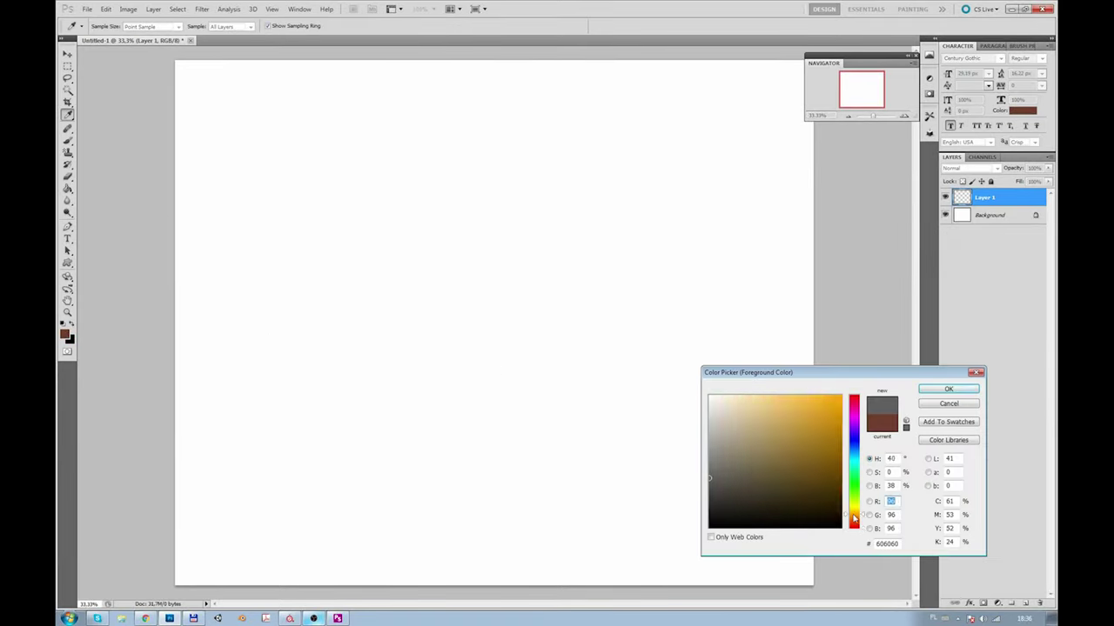
left_click_drag(740, 471, 737, 492)
key("Return")
Step: Fill Layer 1 with the dark brown and add a new empty Layer 2
left_click(766, 417)
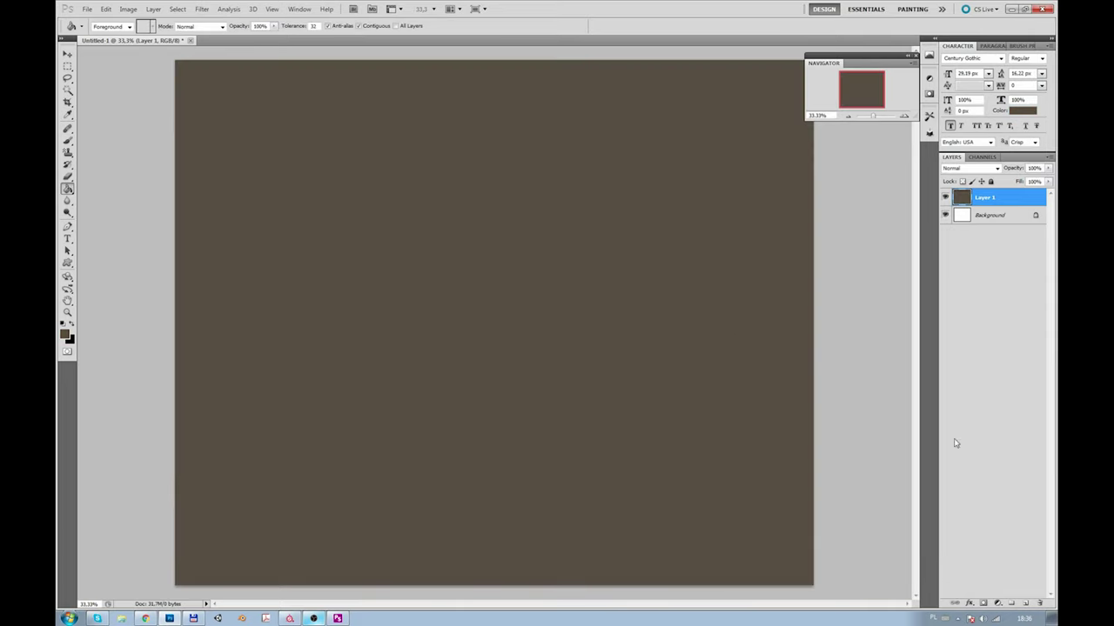
left_click(1023, 603)
left_click(67, 140)
Step: Sketch the button's outline in black and mark both end cap boundaries
key("d")
mouse_move(368, 230)
left_mouse_down()
mouse_move(599, 232)
mouse_move(380, 241)
mouse_move(364, 303)
mouse_move(418, 328)
mouse_move(467, 330)
mouse_move(646, 293)
mouse_move(631, 292)
left_mouse_up()
left_click_drag(636, 229, 625, 294)
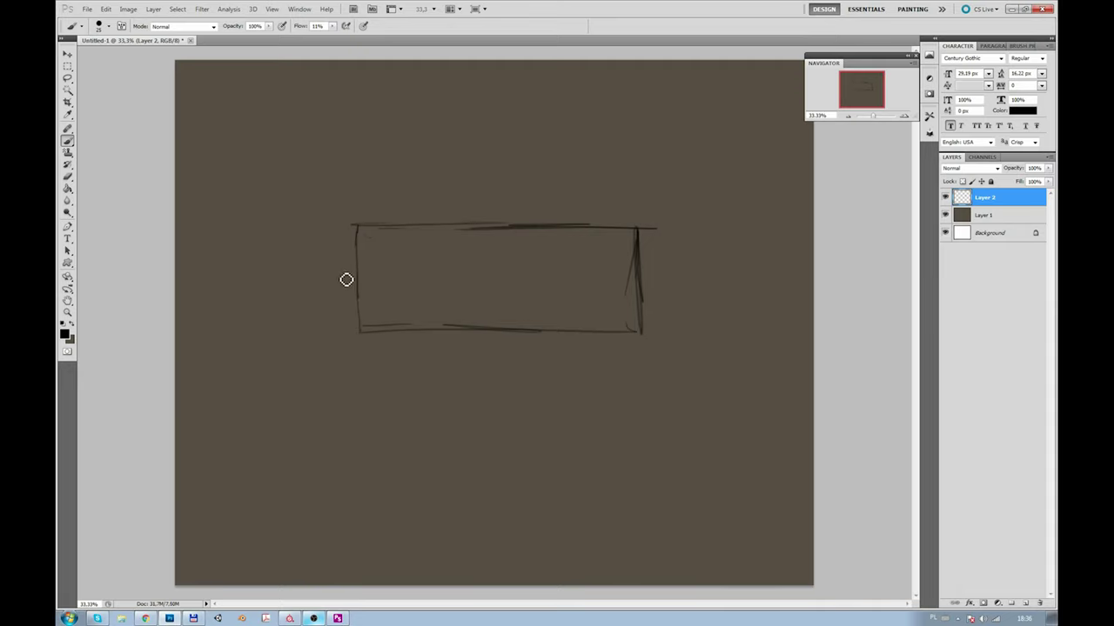
left_click_drag(413, 225, 414, 351)
left_click_drag(579, 228, 583, 346)
Step: Sketch the PLAY lettering and darken the end cap dividing lines
mouse_move(443, 290)
left_mouse_down()
mouse_move(443, 260)
mouse_move(444, 276)
left_mouse_up()
mouse_move(458, 263)
left_mouse_down()
mouse_move(474, 288)
mouse_move(498, 290)
mouse_move(495, 279)
left_mouse_up()
mouse_move(505, 260)
left_mouse_down()
mouse_move(521, 259)
mouse_move(512, 289)
left_mouse_up()
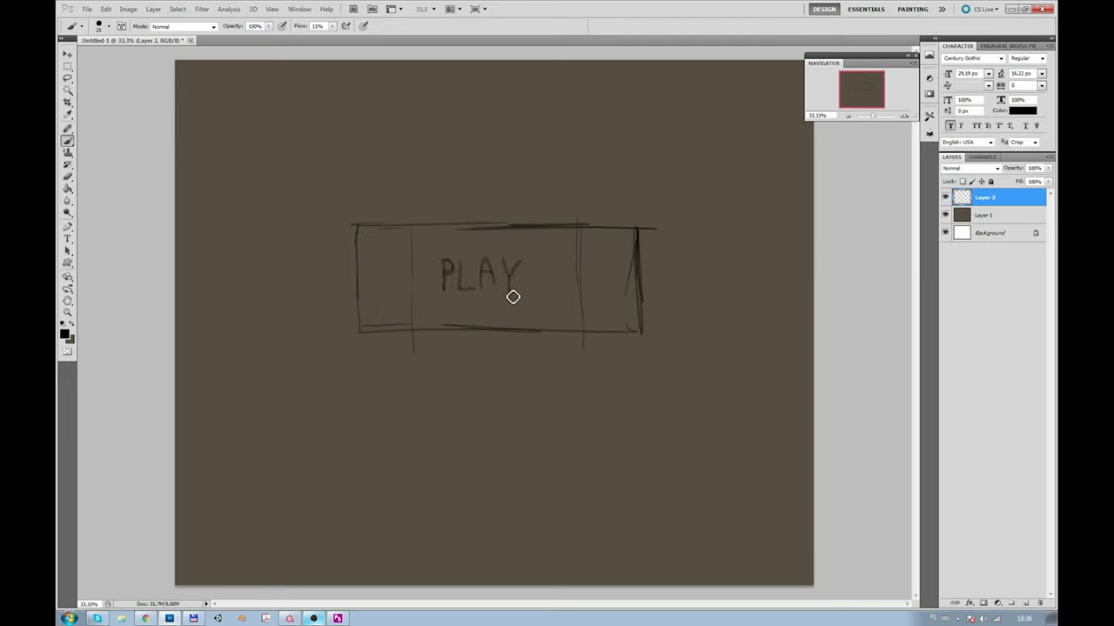
left_click_drag(415, 226, 414, 330)
left_click_drag(583, 224, 583, 351)
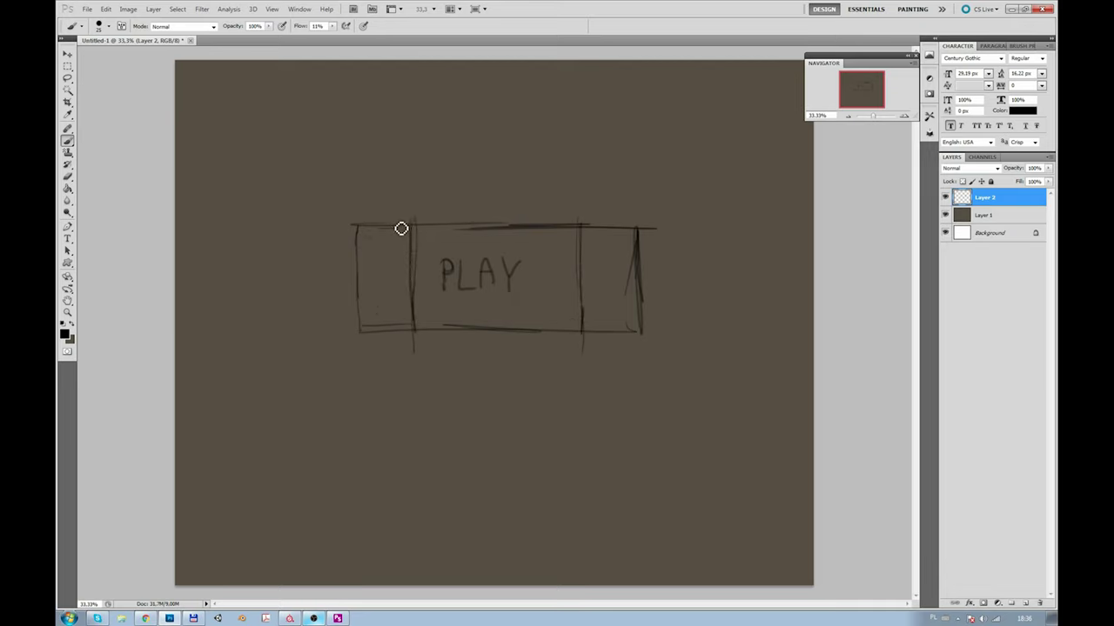
Step: Round the top and bottom corners of both button ends
left_click_drag(360, 246, 374, 232)
left_click_drag(368, 319, 383, 334)
left_click_drag(639, 303, 616, 334)
mouse_move(612, 228)
left_mouse_down()
mouse_move(640, 258)
mouse_move(643, 320)
left_mouse_up()
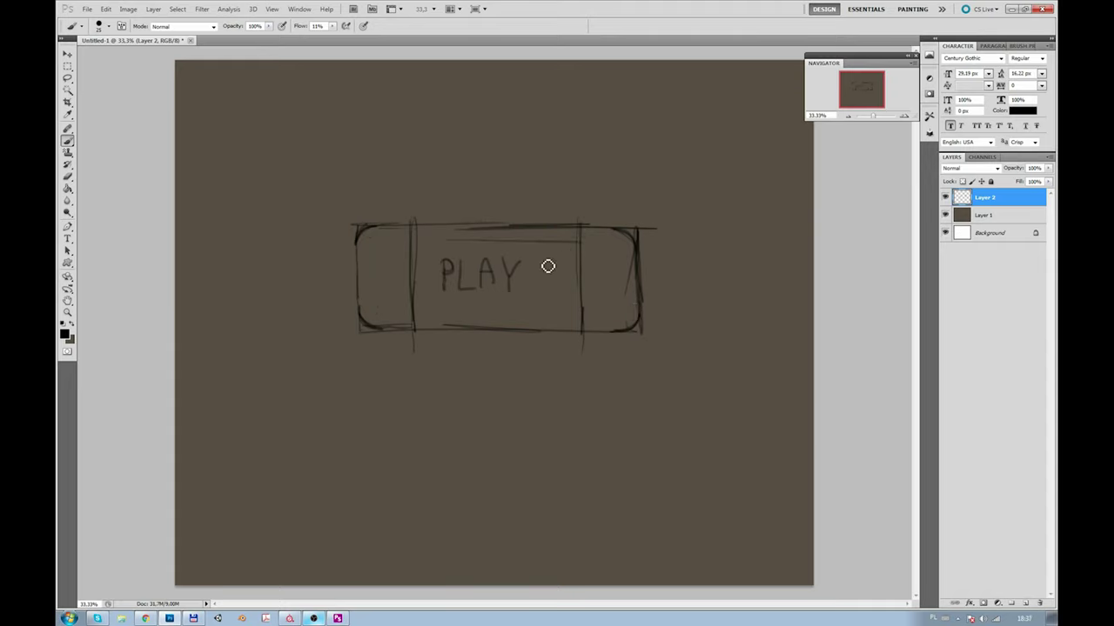
Step: Sketch the inner edges and both caps' inner panels, then zoom in
left_click_drag(577, 241, 417, 248)
mouse_move(586, 321)
left_mouse_down()
mouse_move(416, 317)
mouse_move(626, 322)
mouse_move(639, 241)
left_mouse_up()
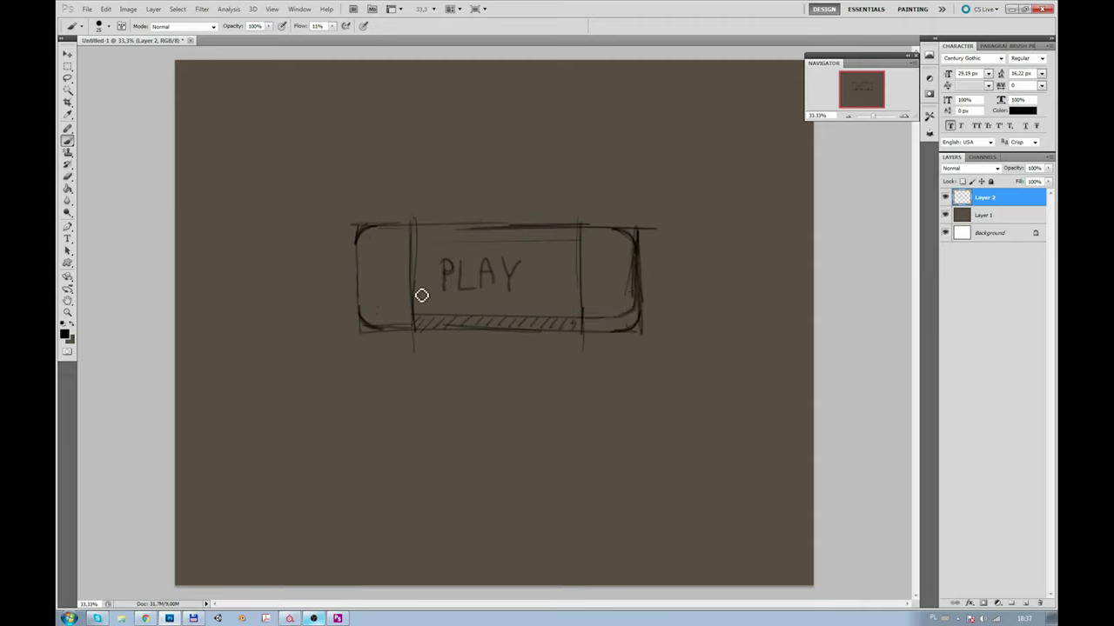
left_click_drag(417, 320, 366, 299)
mouse_move(619, 245)
left_mouse_down()
mouse_move(624, 311)
mouse_move(595, 283)
mouse_move(621, 308)
left_mouse_up()
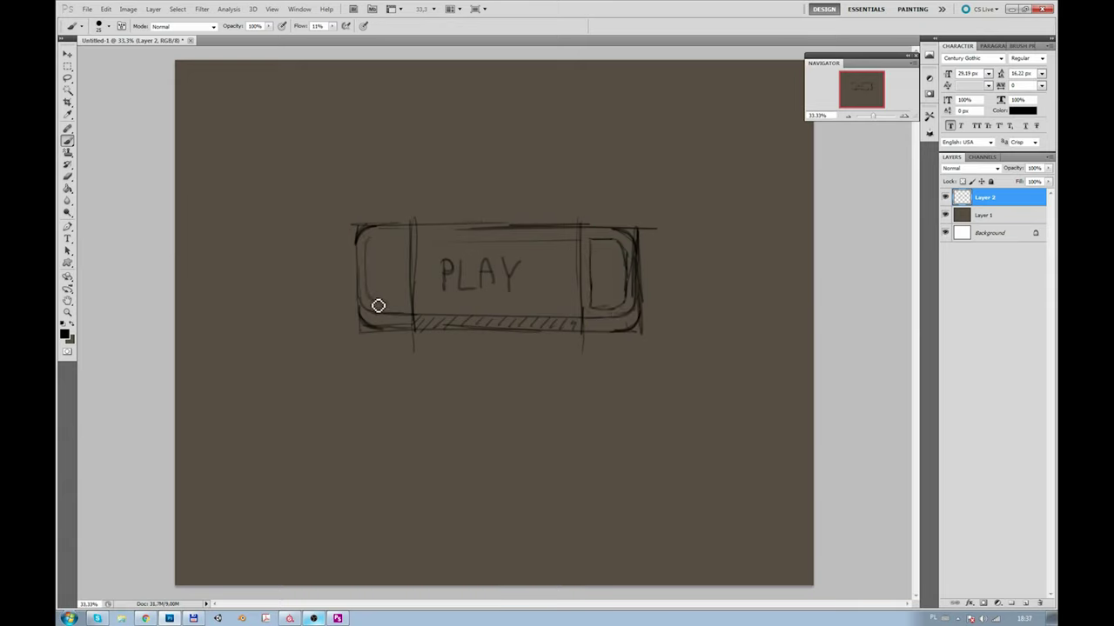
mouse_move(379, 306)
left_mouse_down()
mouse_move(403, 308)
mouse_move(410, 288)
mouse_move(392, 241)
mouse_move(403, 249)
mouse_move(372, 321)
left_mouse_up()
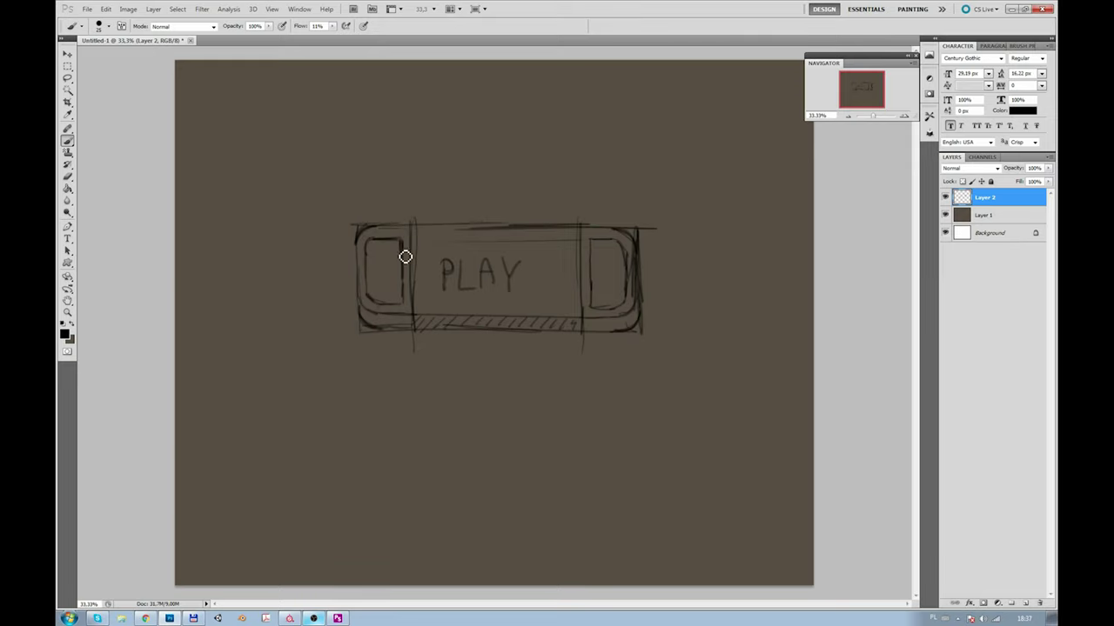
left_click_drag(869, 115, 870, 108)
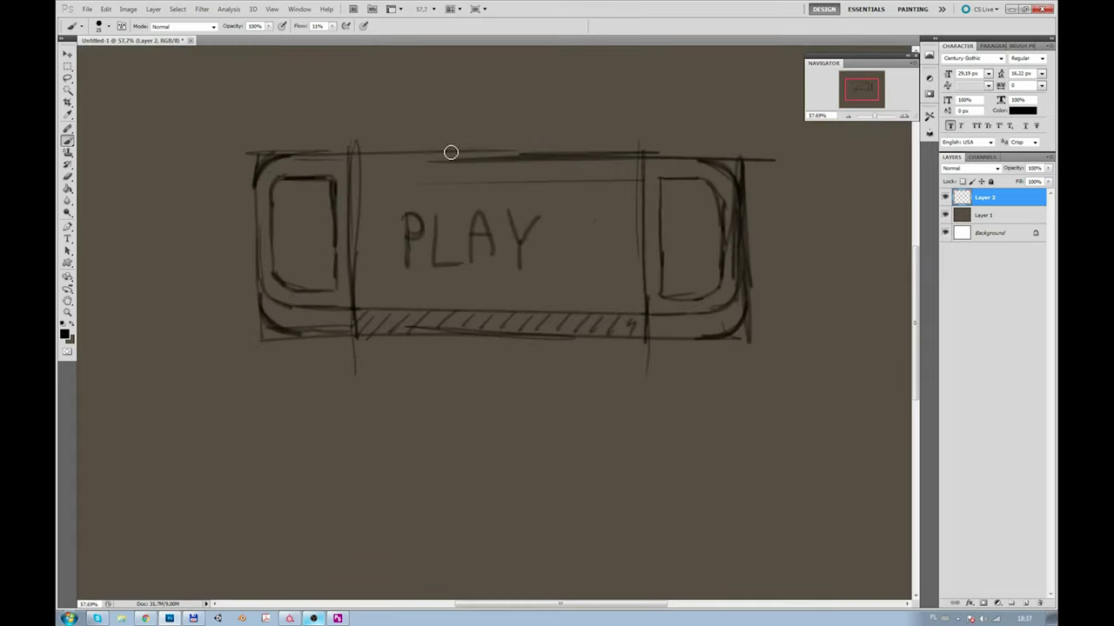
Step: Draw a black rounded rectangle over the sketch and hide the sketch layer
left_click(68, 262)
left_click(105, 273)
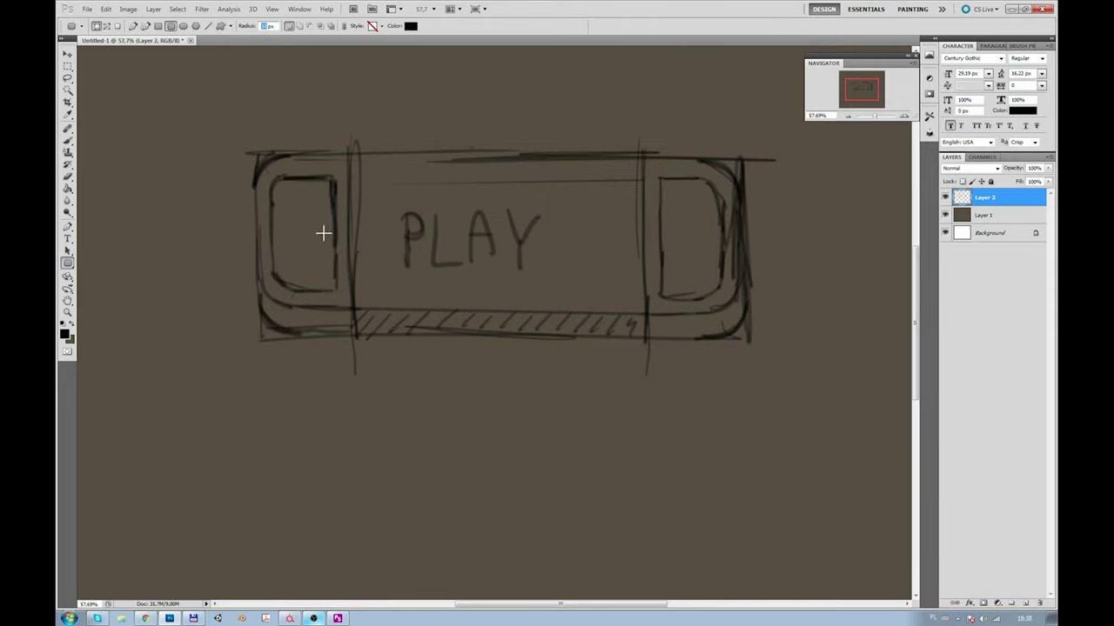
left_click_drag(254, 153, 714, 339)
key("ctrl+z")
left_click_drag(258, 155, 746, 341)
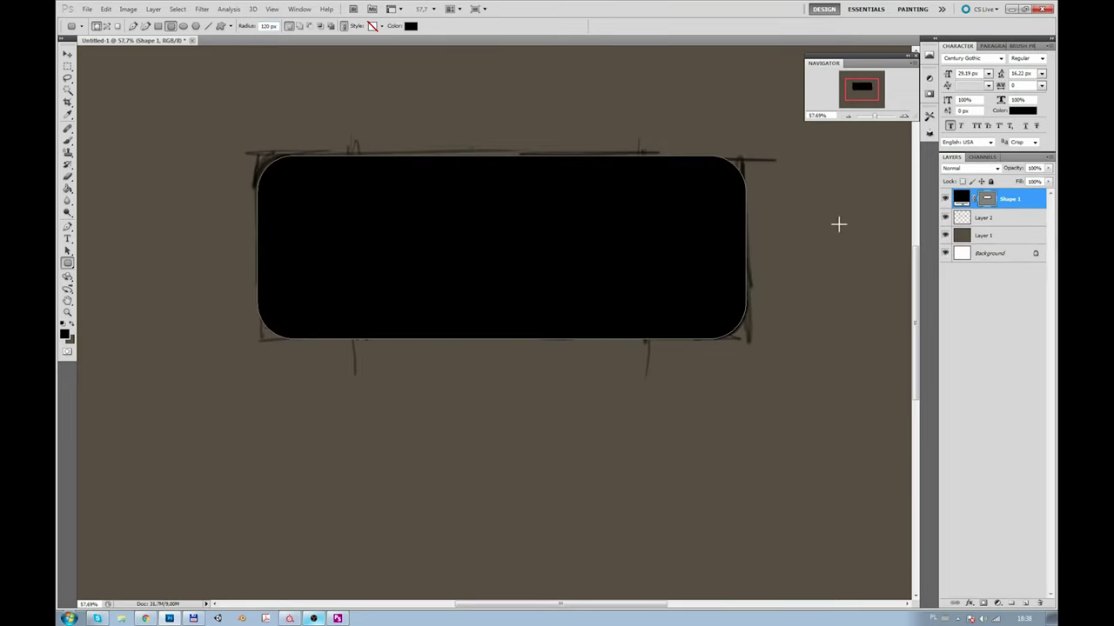
left_click(946, 219)
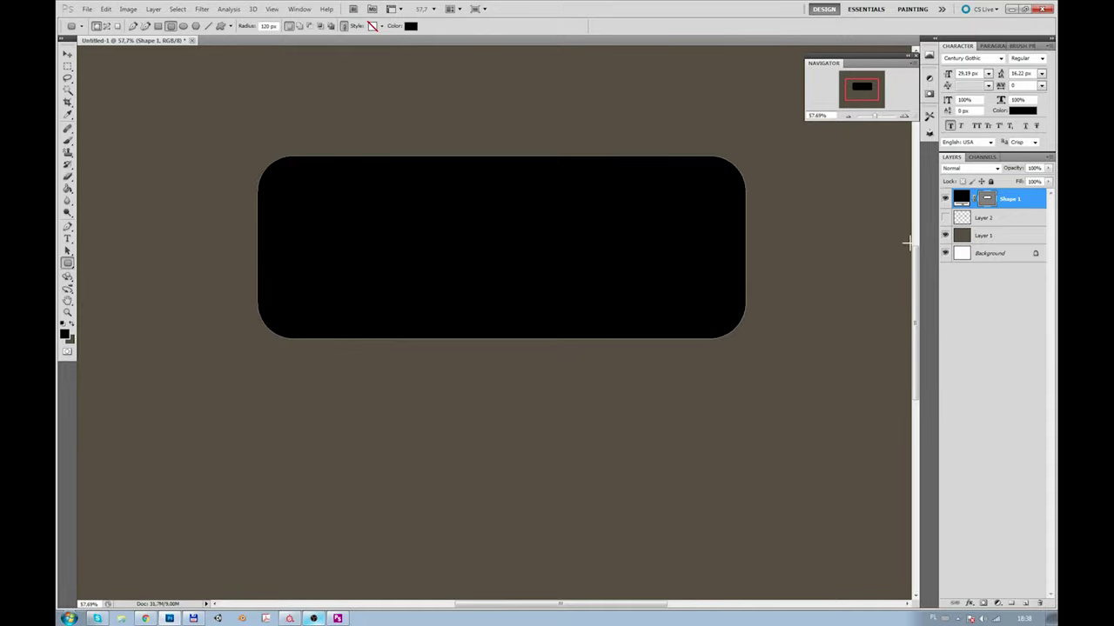
Step: Reposition the rounded rectangle on the canvas with the Move tool
key("v")
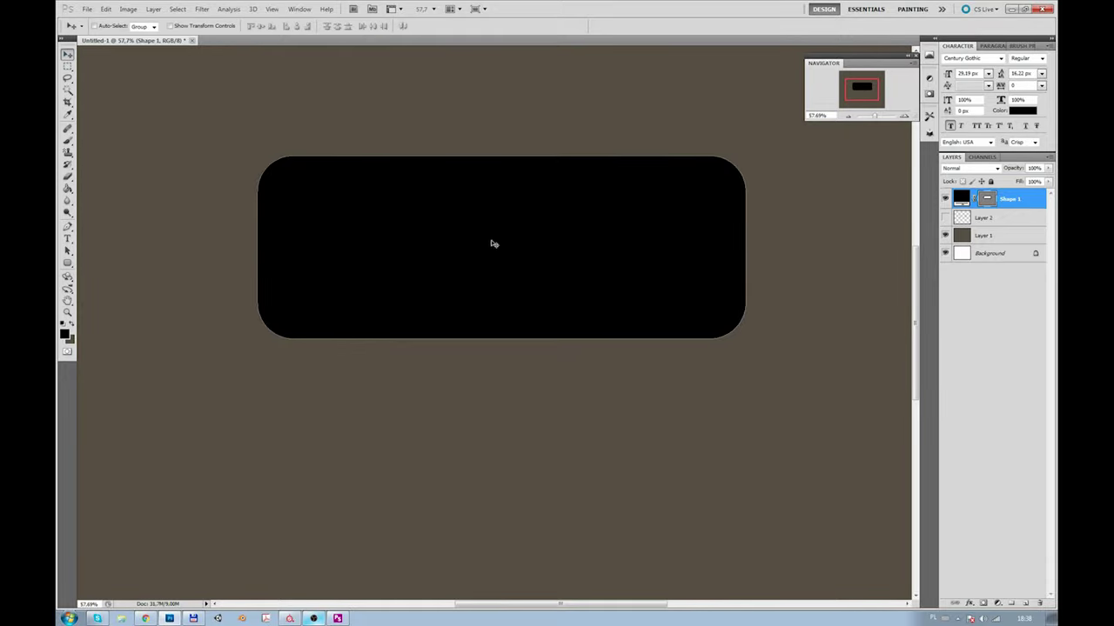
left_click_drag(490, 241, 481, 358)
mouse_move(848, 115)
left_mouse_down()
mouse_move(875, 120)
mouse_move(862, 129)
left_mouse_up()
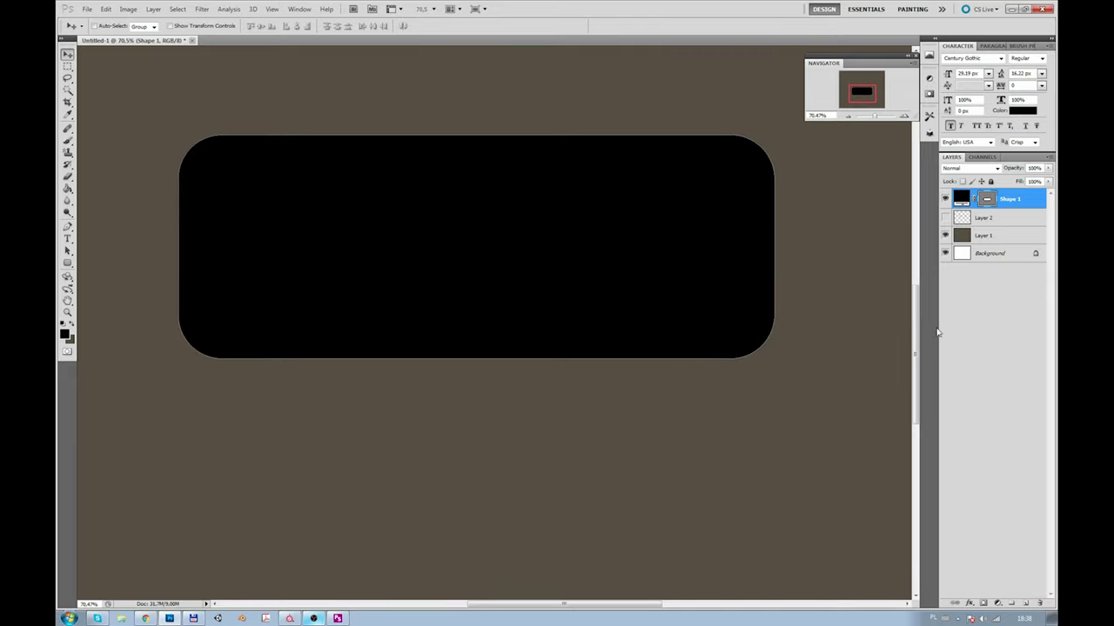
right_click(1018, 199)
left_click(998, 193)
Step: Fill the rectangle's selection with grey-blue on a new Layer 3
left_click(987, 199, "ctrl")
key("ctrl+shift+alt+n")
key("i")
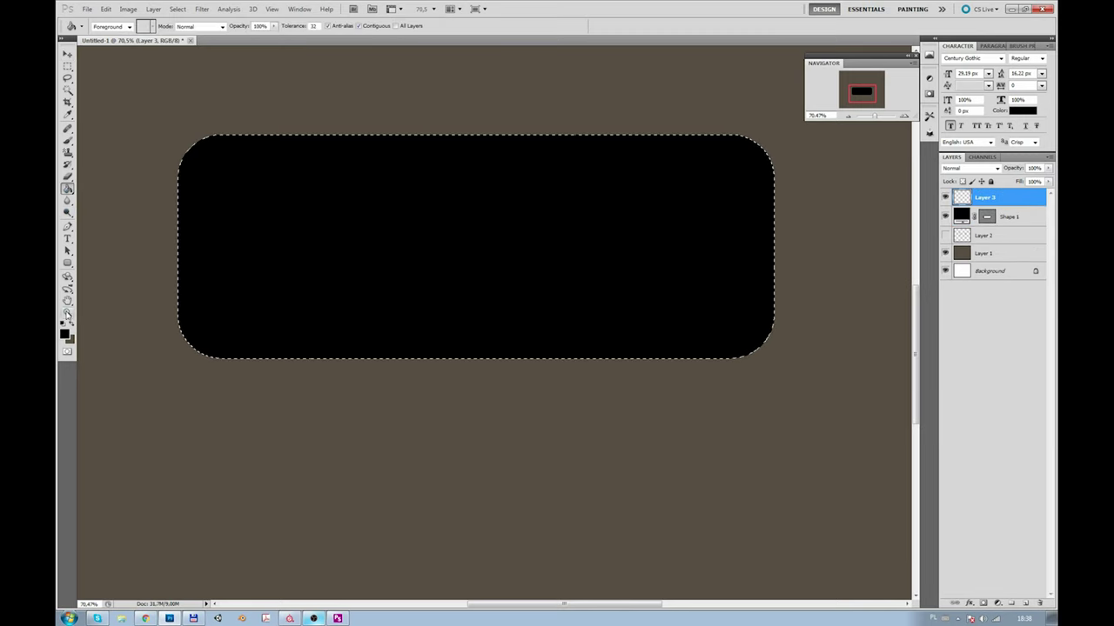
left_click(64, 333)
left_click(735, 471)
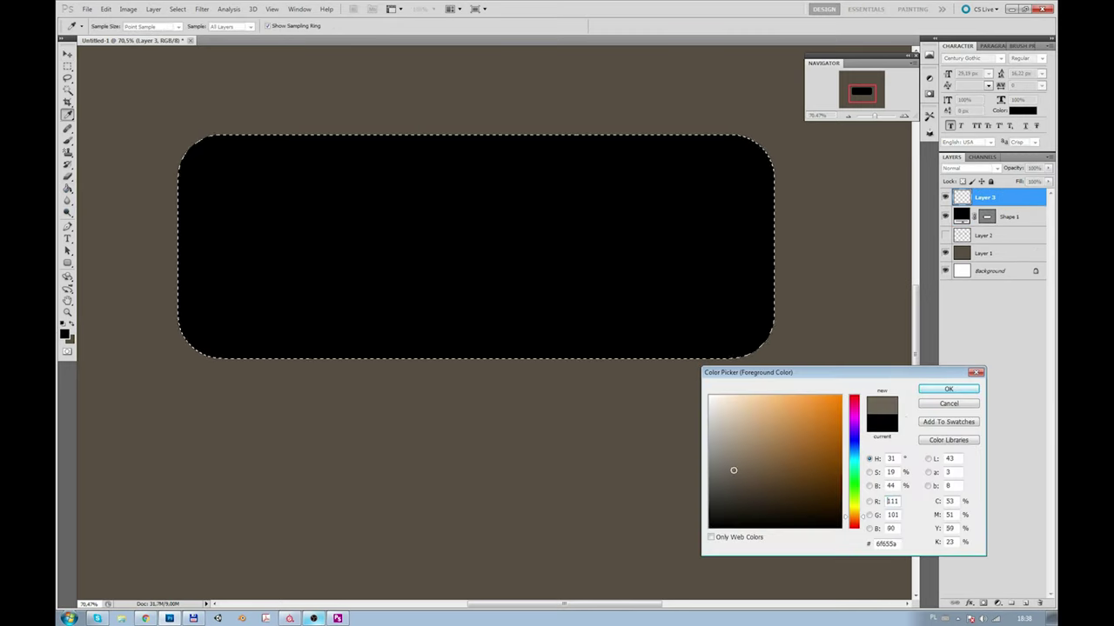
left_click(854, 455)
key("Return")
key("alt+BackSpace")
Step: Trim the grey-blue fill down to just the left end cap
key("m")
key("ctrl+d")
key("ctrl+j")
key("v")
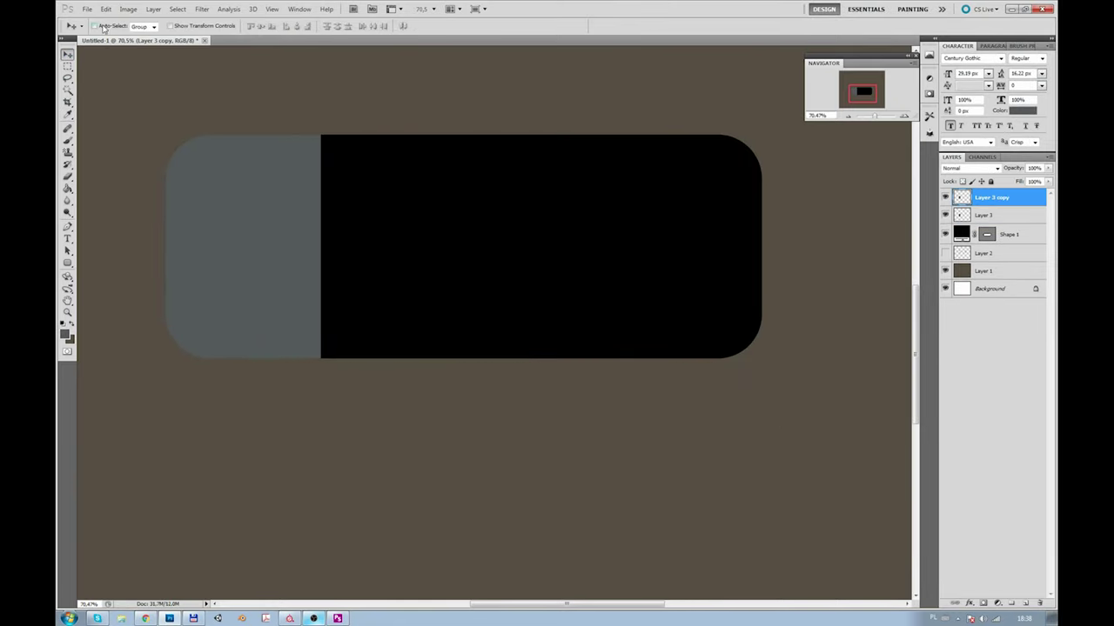
left_click(106, 9)
left_click(287, 326)
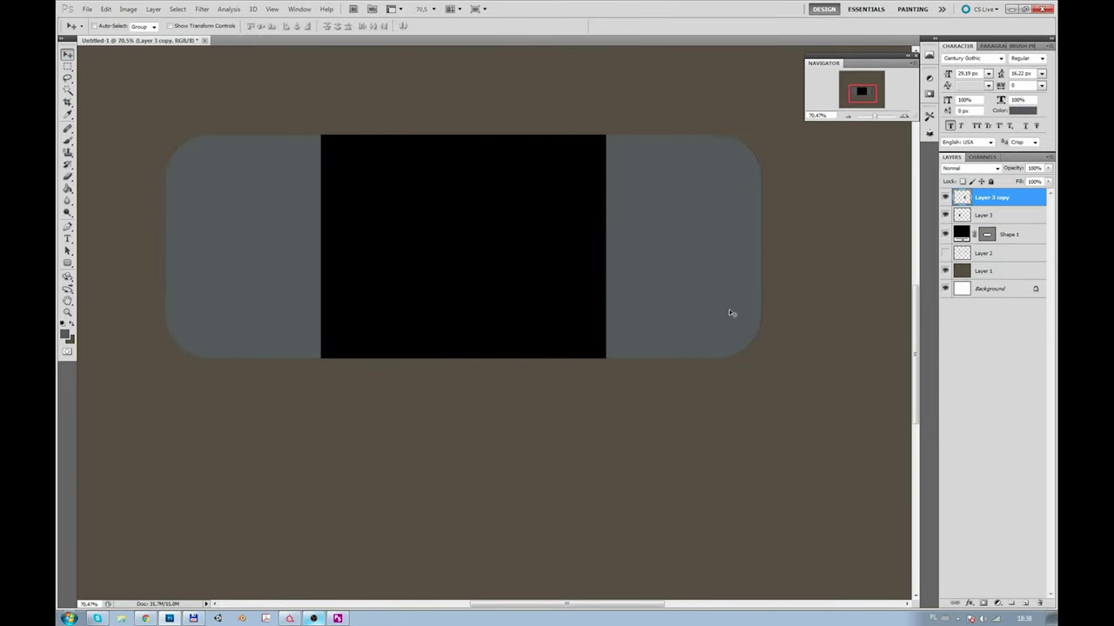
key("Delete")
key("m")
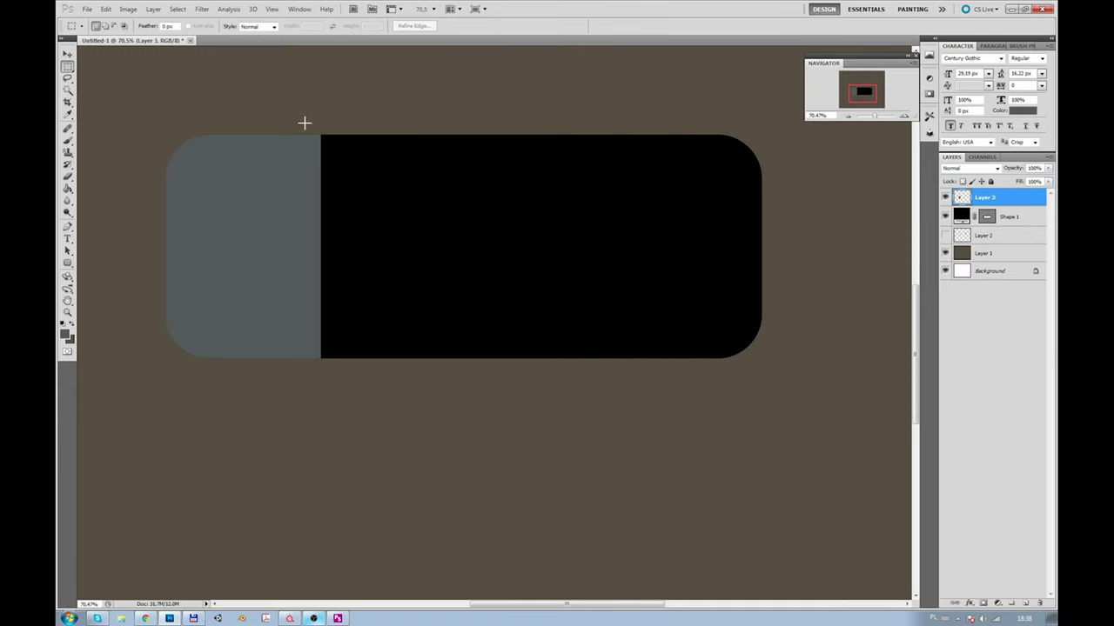
key("Delete")
key("ctrl+d")
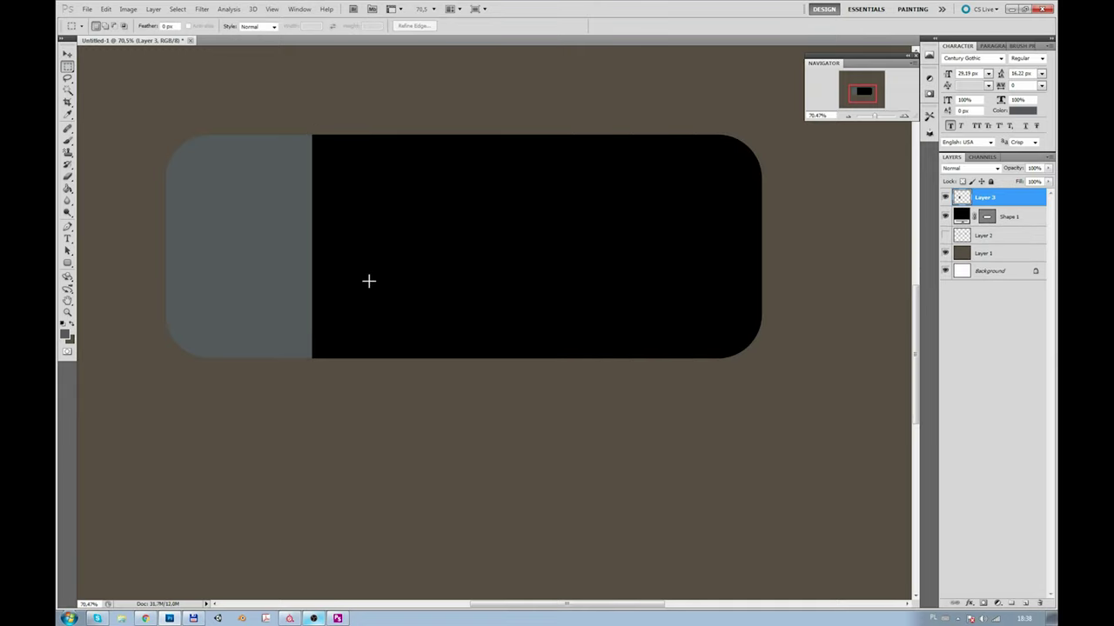
Step: Give Shape 1 a dark purple Color Overlay layer style
double_click(1009, 217)
left_click(740, 461)
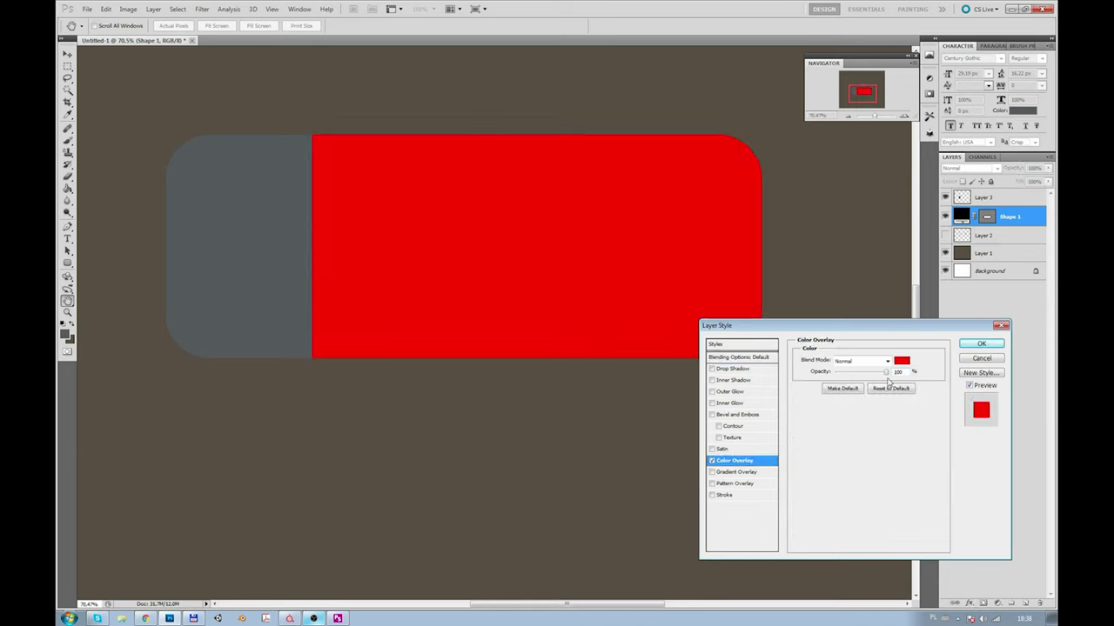
left_click(900, 359)
left_click(827, 459)
left_click_drag(826, 460, 769, 481)
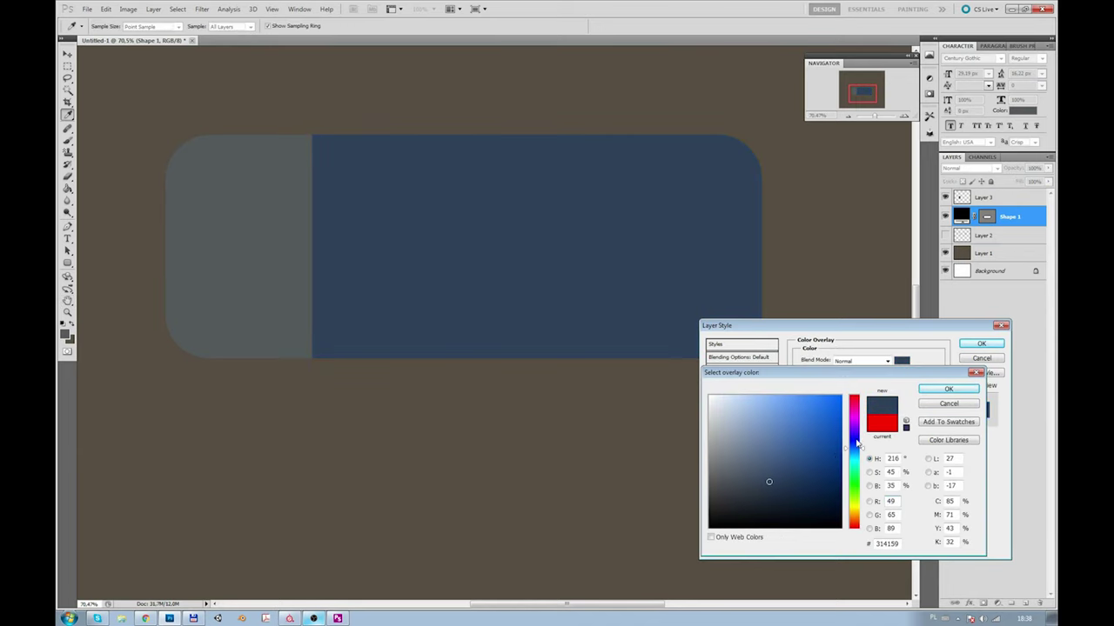
left_click_drag(856, 442, 856, 436)
key("Return")
key("Return")
Step: Duplicate the grey-blue cap, flip it horizontally, and place it at the right end
left_click(67, 54)
left_click_drag(188, 176, 258, 215)
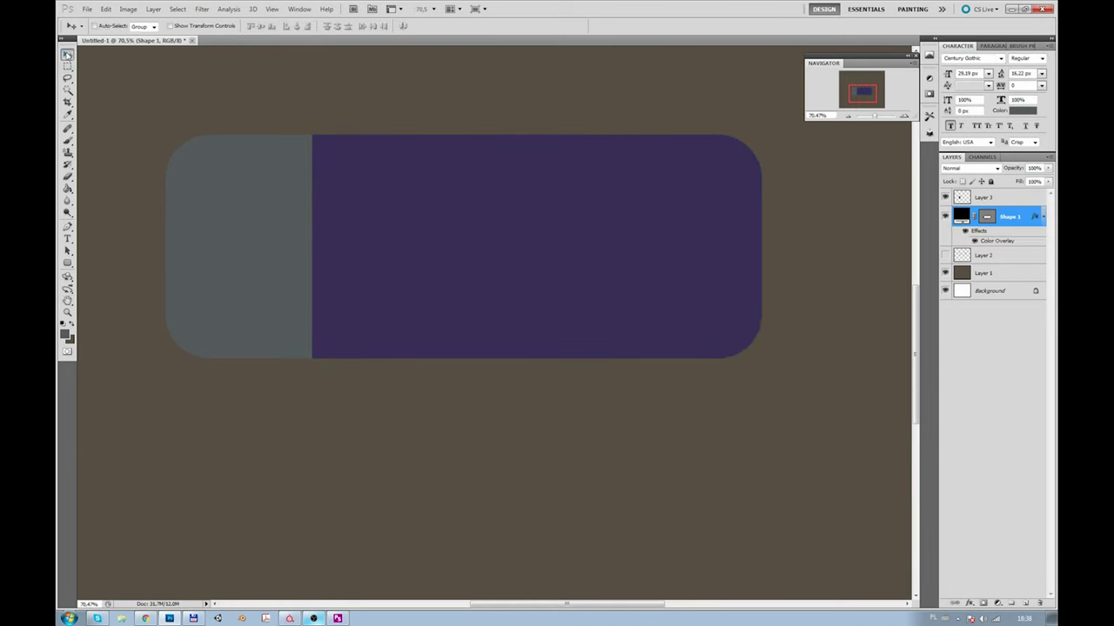
key("ctrl+z")
left_click(182, 131, "ctrl")
key("ctrl+j")
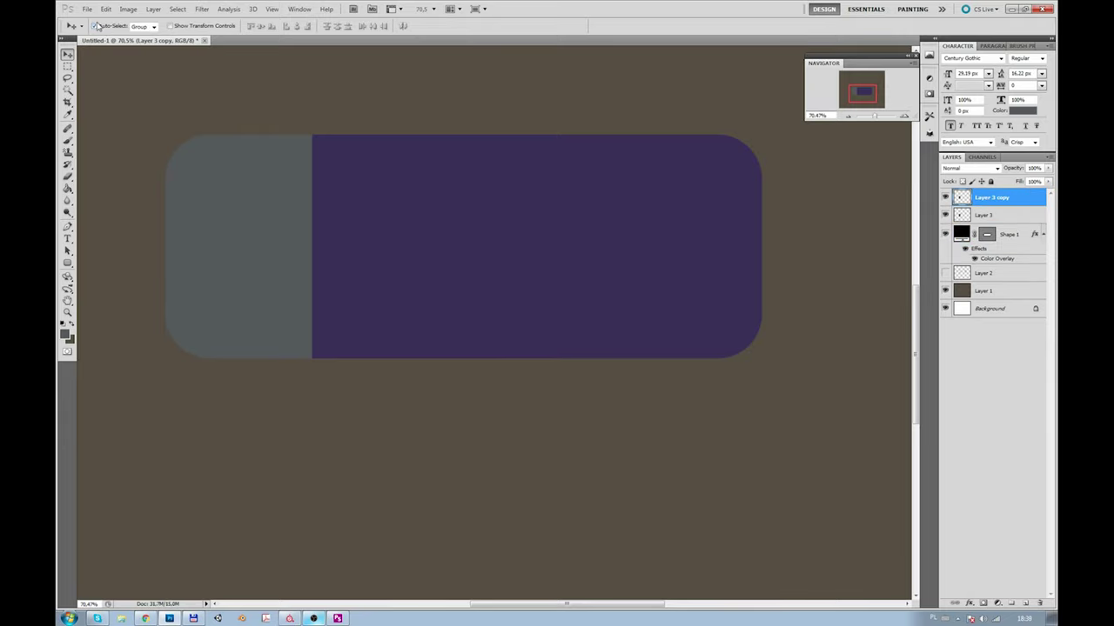
left_click(105, 8)
left_click(273, 325)
left_click_drag(662, 346, 707, 346)
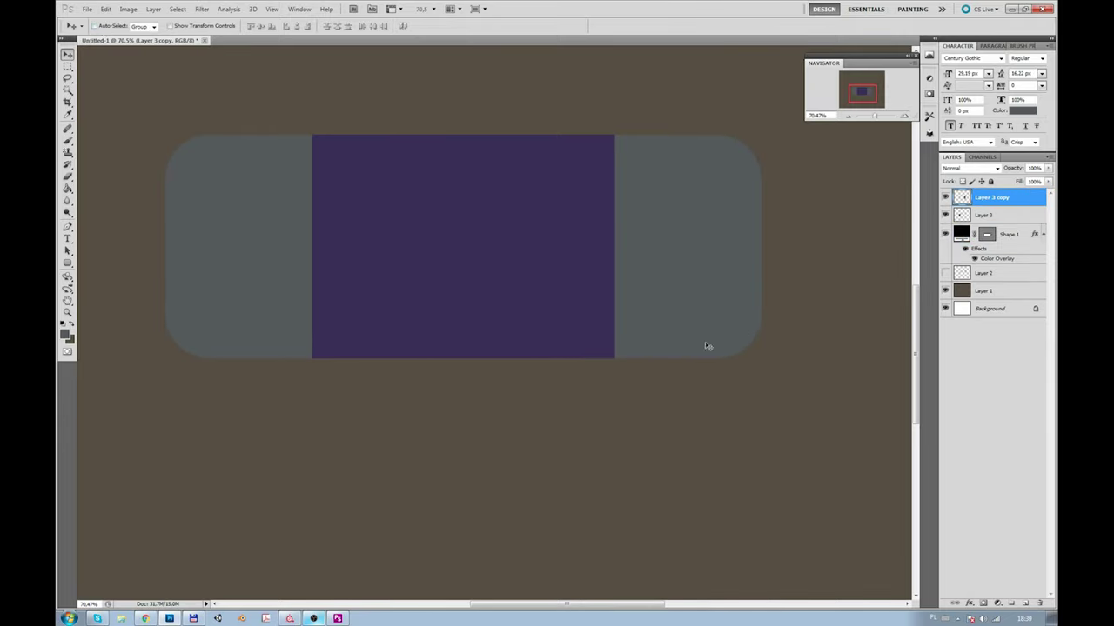
Step: Brush dark shading along the left cap's bottom-left corner on a new layer
left_click(986, 235, "ctrl")
left_click(960, 215, "ctrl+alt+shift")
left_click(1025, 603)
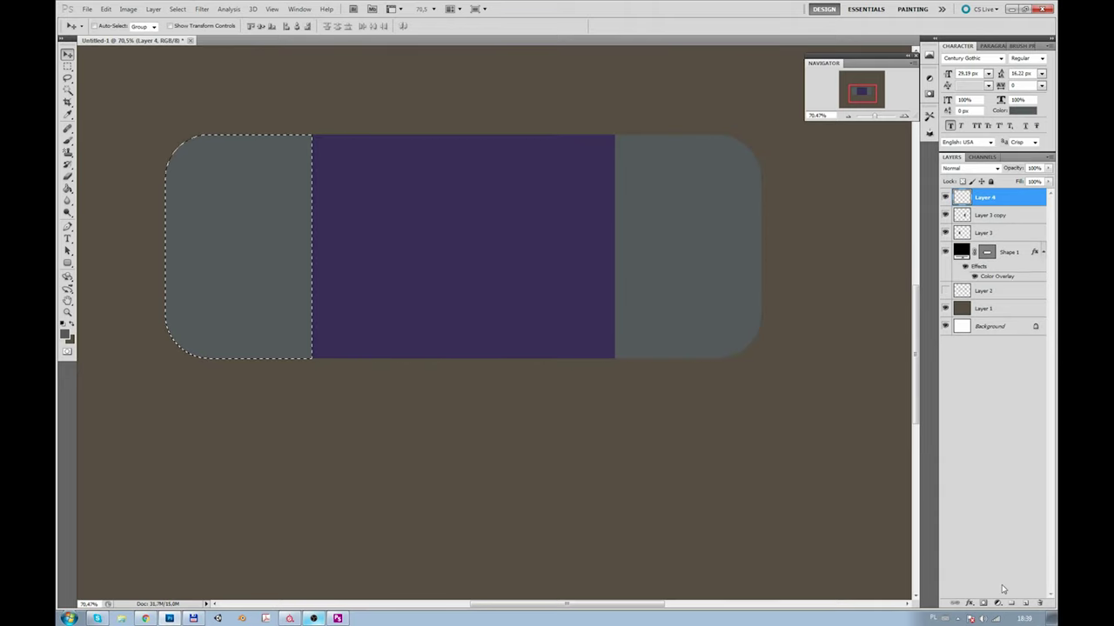
left_click(66, 140)
left_click(64, 334)
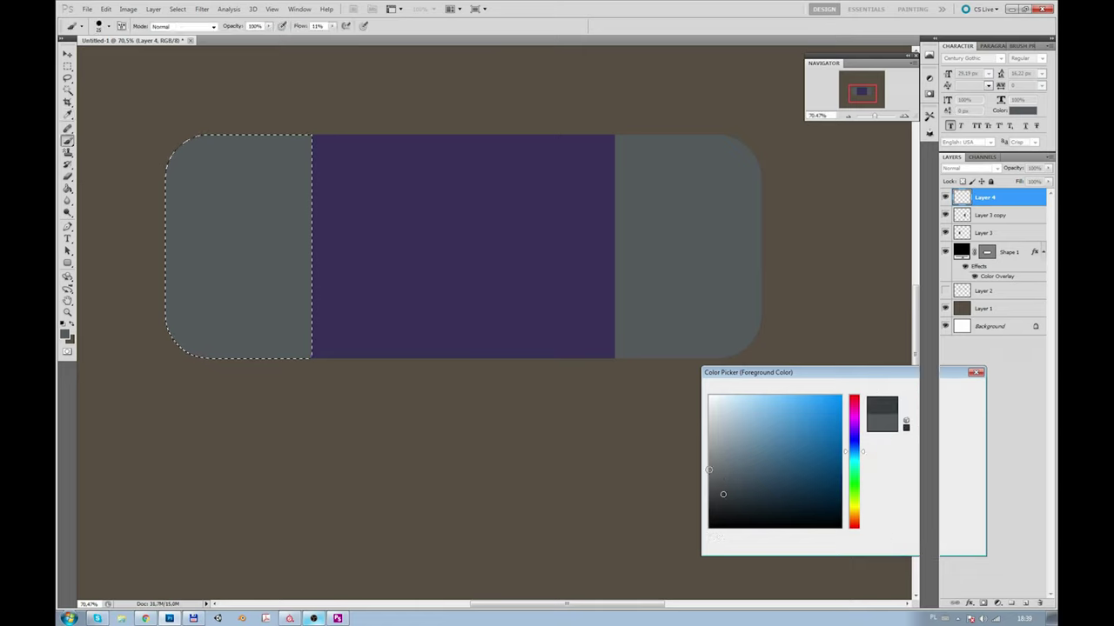
key("Return")
mouse_move(169, 318)
left_mouse_down()
mouse_move(241, 353)
mouse_move(313, 346)
mouse_move(193, 346)
mouse_move(174, 150)
left_mouse_up()
key("m")
key("ctrl+d")
key("v")
Step: Paint a dark navy band along the purple centre's bottom on a new layer
left_click(67, 140)
key("ctrl+shift+d")
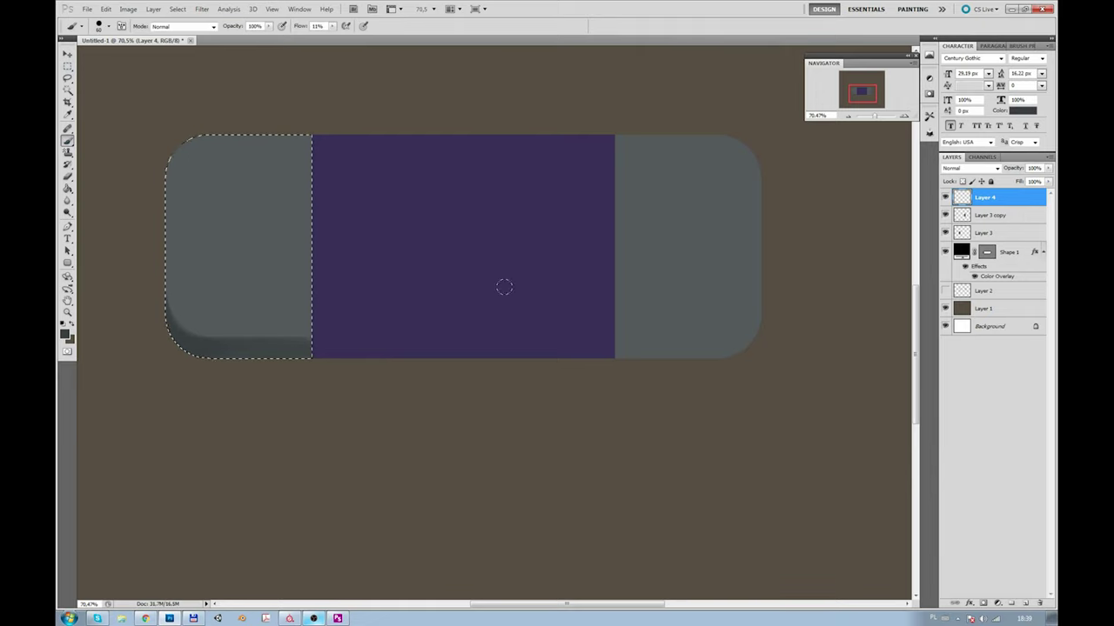
left_click(1010, 251)
left_click(1012, 603)
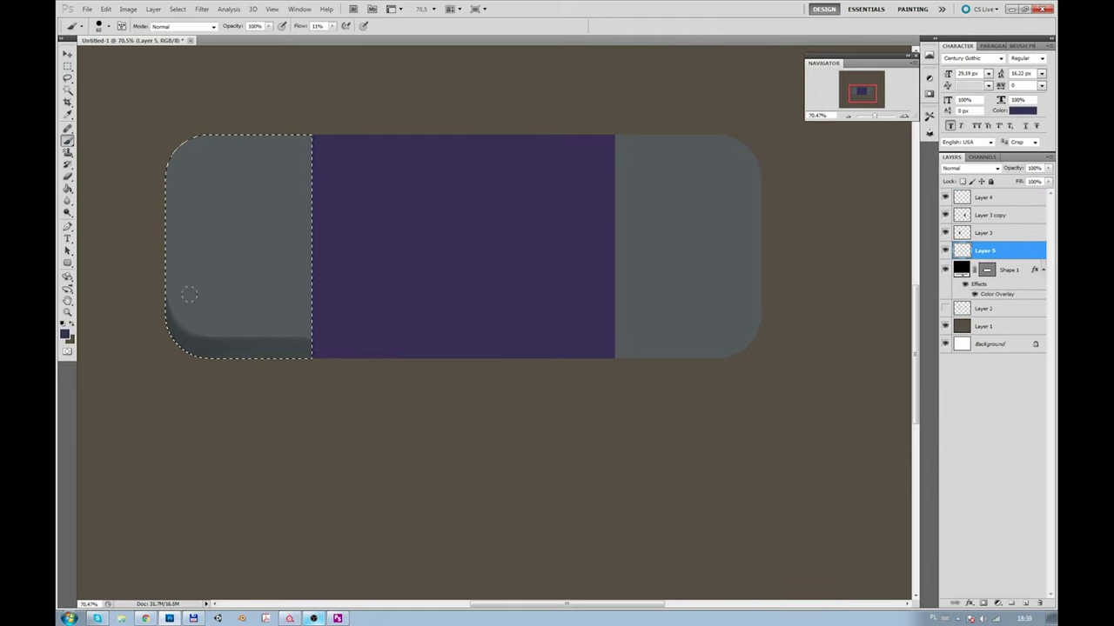
left_click(64, 332)
left_click(786, 502)
left_click(948, 391)
left_click(986, 270, "ctrl")
left_click_drag(339, 346, 609, 346)
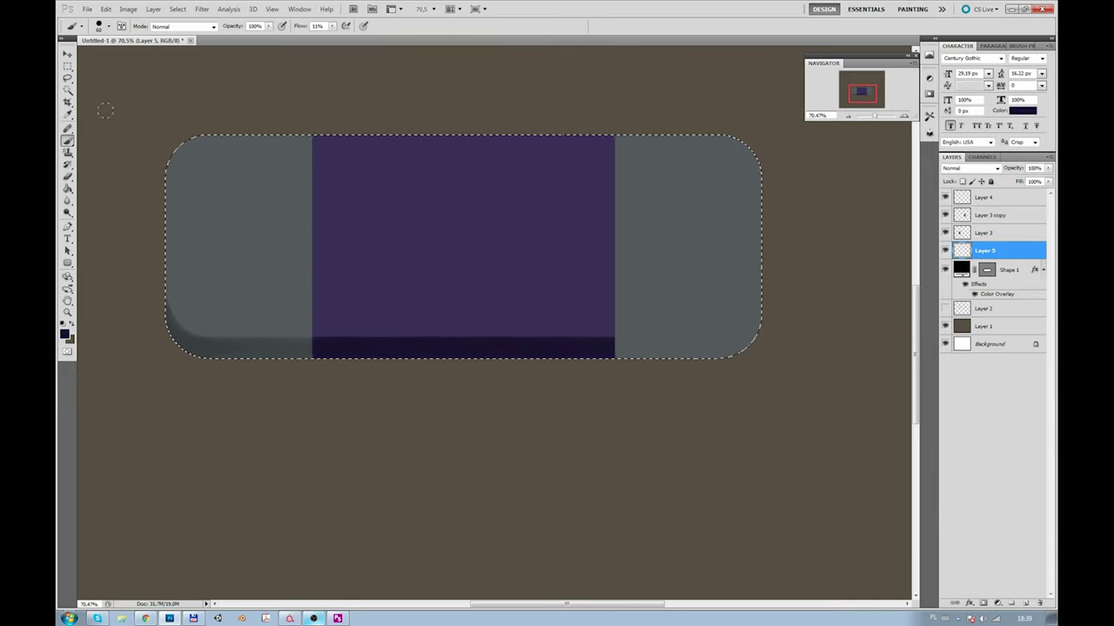
Step: Deselect, switch back to the Brush, and reload the button shape as a selection
left_click(67, 66)
key("ctrl+d")
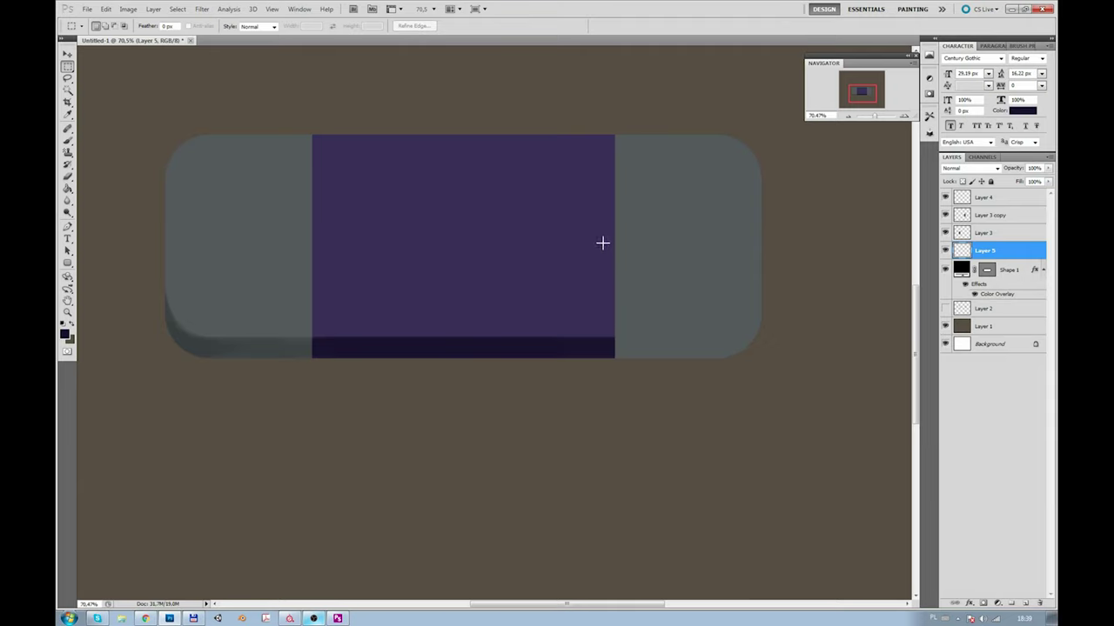
key("b")
left_click(986, 271, "ctrl")
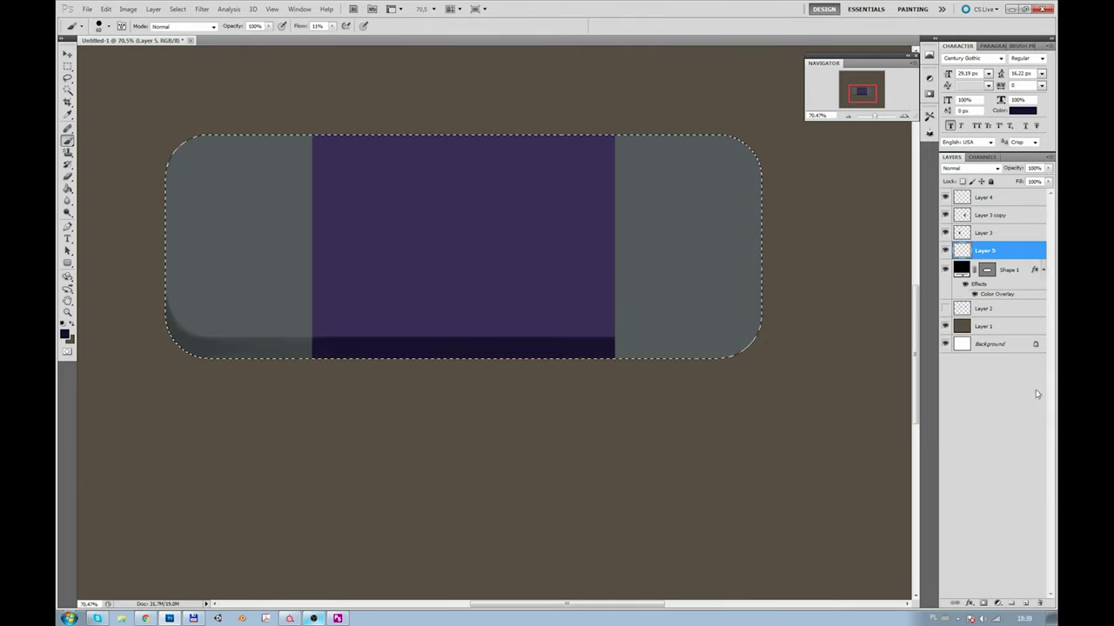
Step: Add a new shading layer above Layer 3 copy with a grey painting colour
left_click(1025, 603)
left_click(304, 343, "alt")
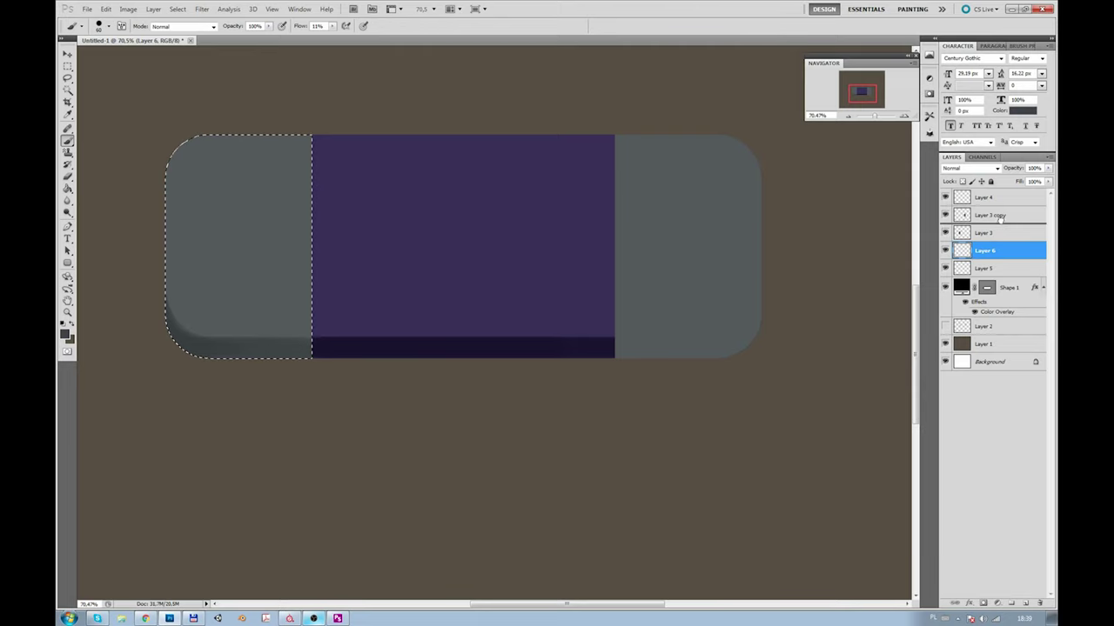
left_click(996, 217)
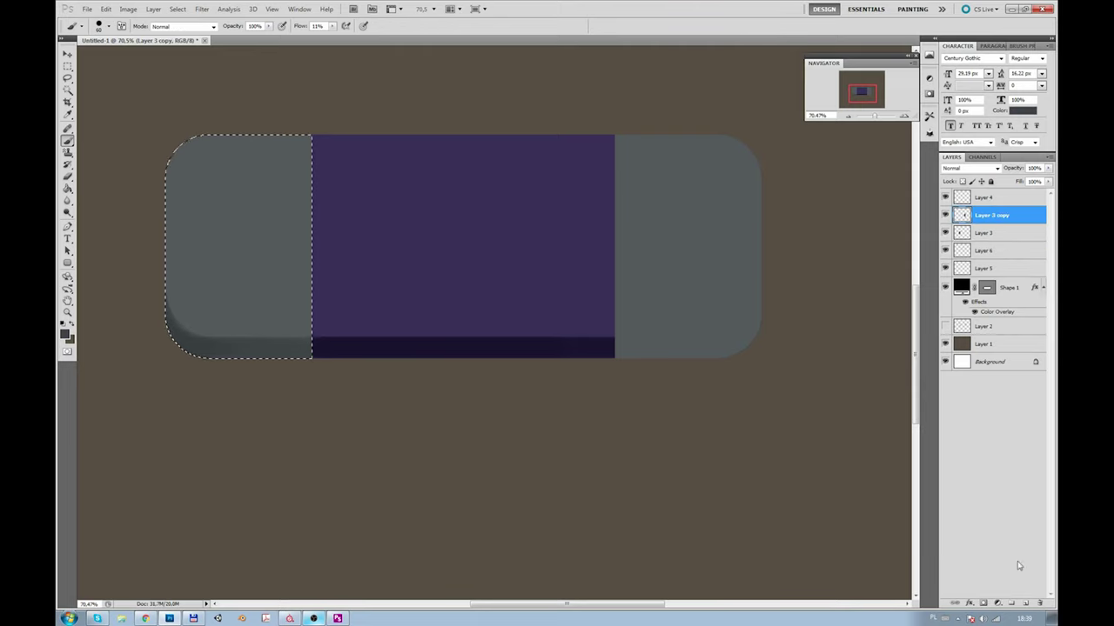
left_click(1026, 603)
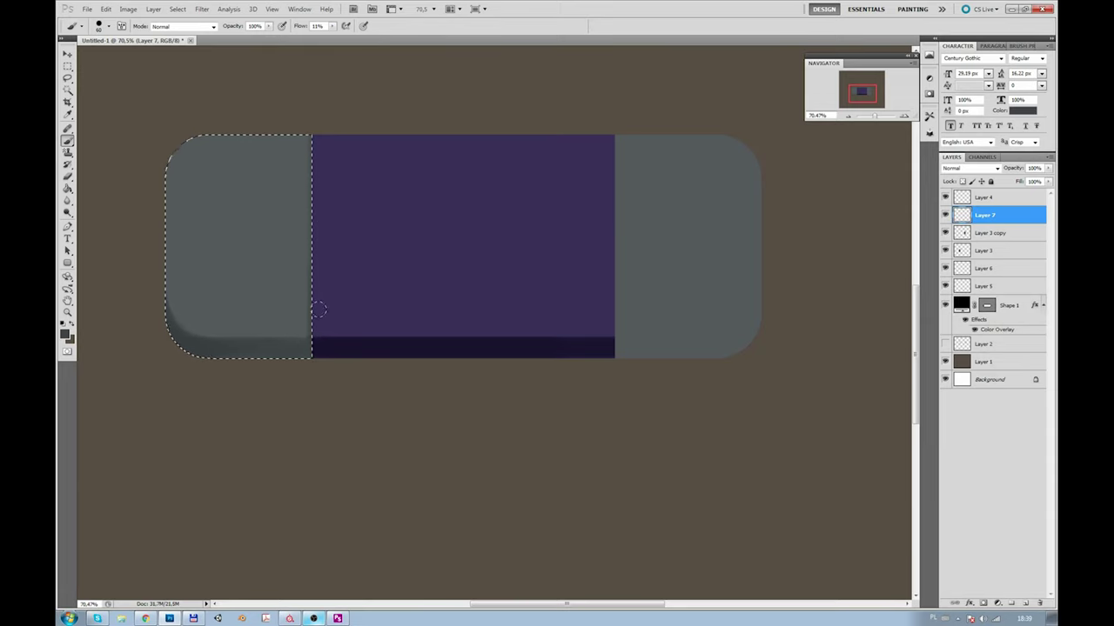
left_click(65, 334)
key("Return")
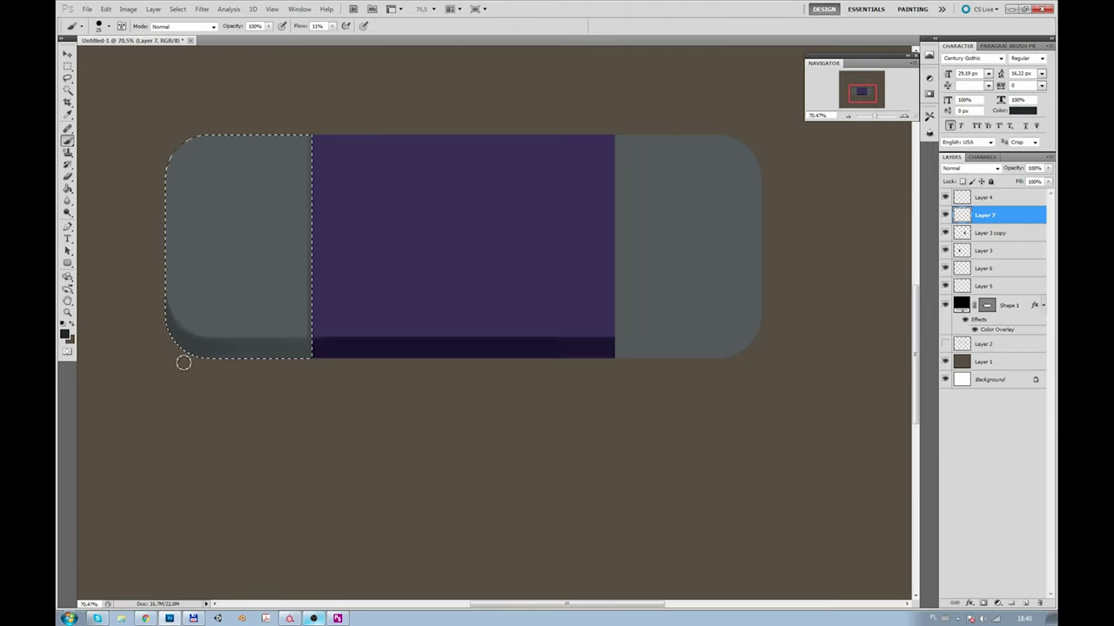
Step: Paint darker shading along the bottom-left corner, with Layer 7 moved above Layer 4
left_click(66, 334)
left_click(758, 510)
key("Return")
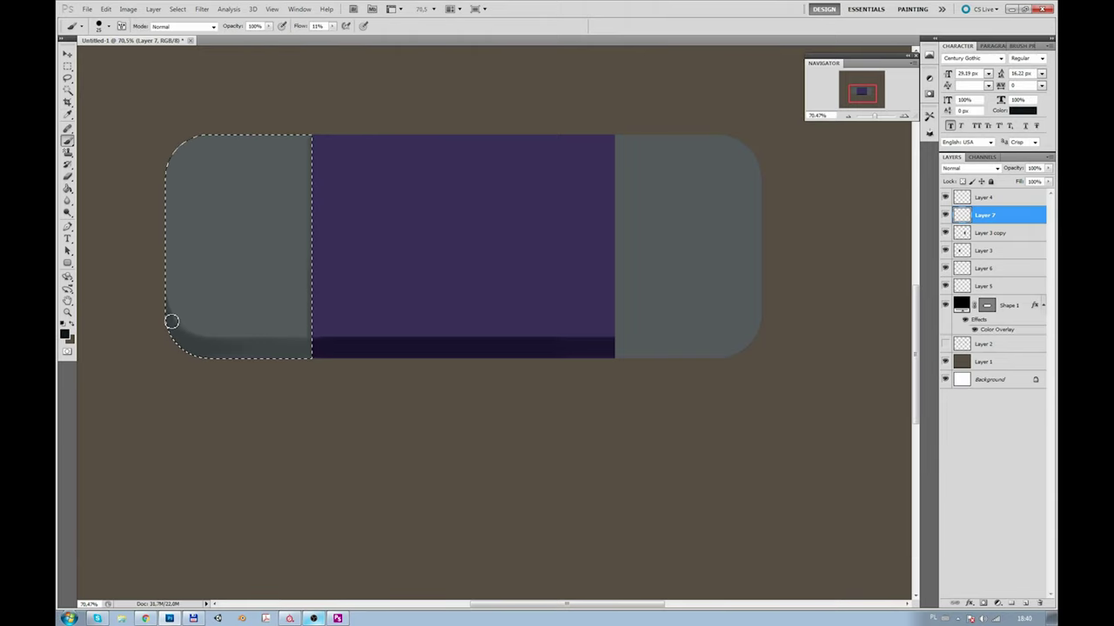
left_click_drag(1007, 218, 1002, 207)
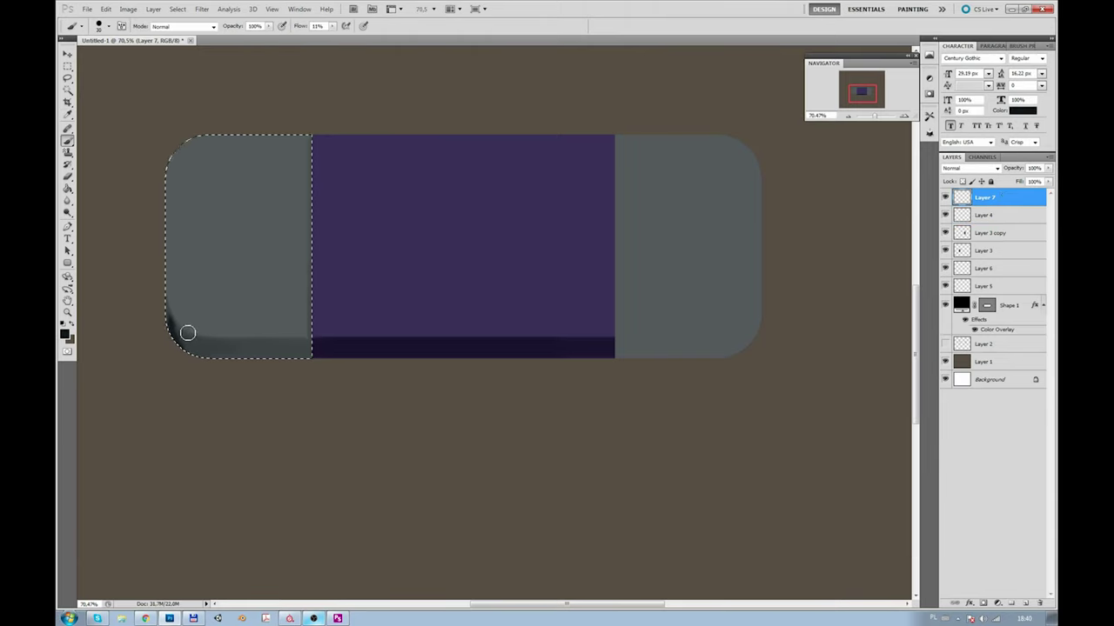
left_click_drag(187, 333, 186, 344)
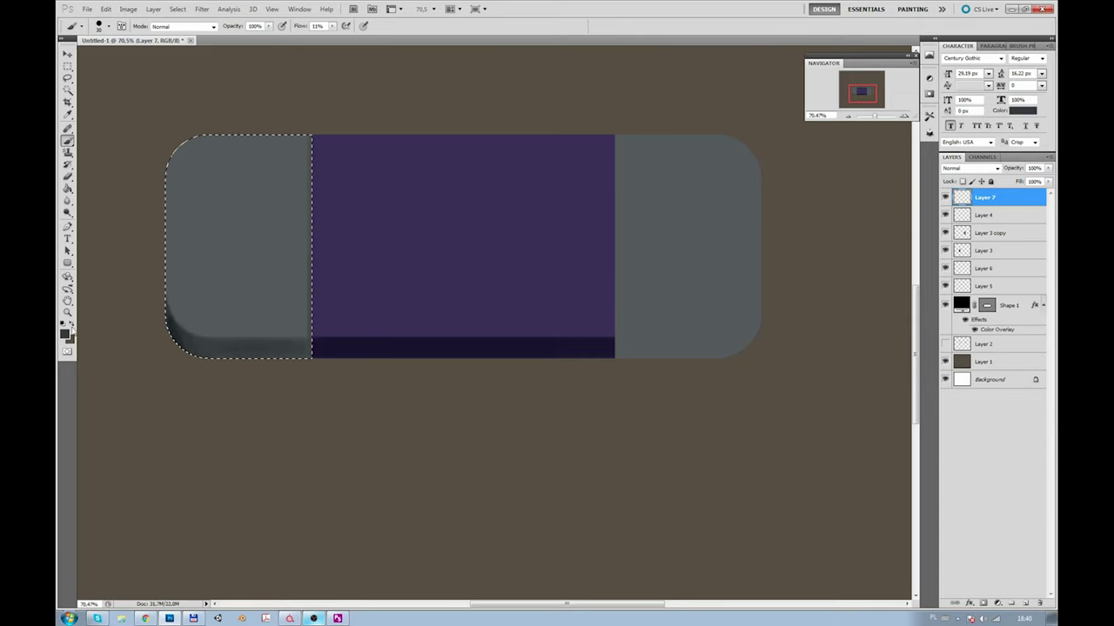
Step: Switch to a darker bluish shading colour and add another new layer above Layer 7
left_click(66, 334)
left_click(860, 448)
key("Return")
left_click(251, 353, "alt")
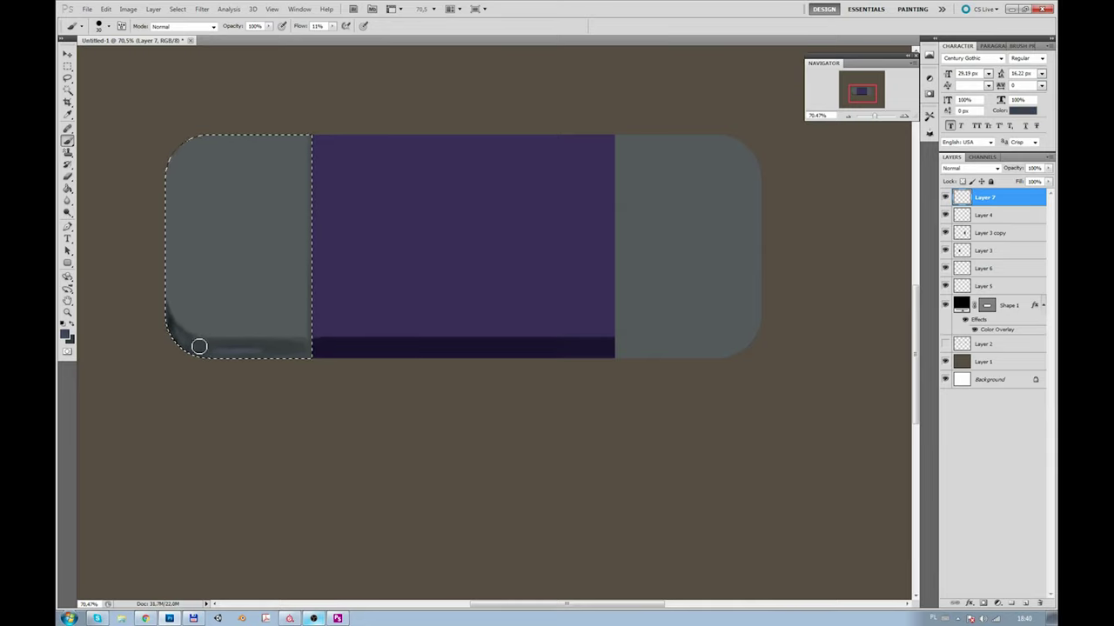
left_click(177, 322, "alt")
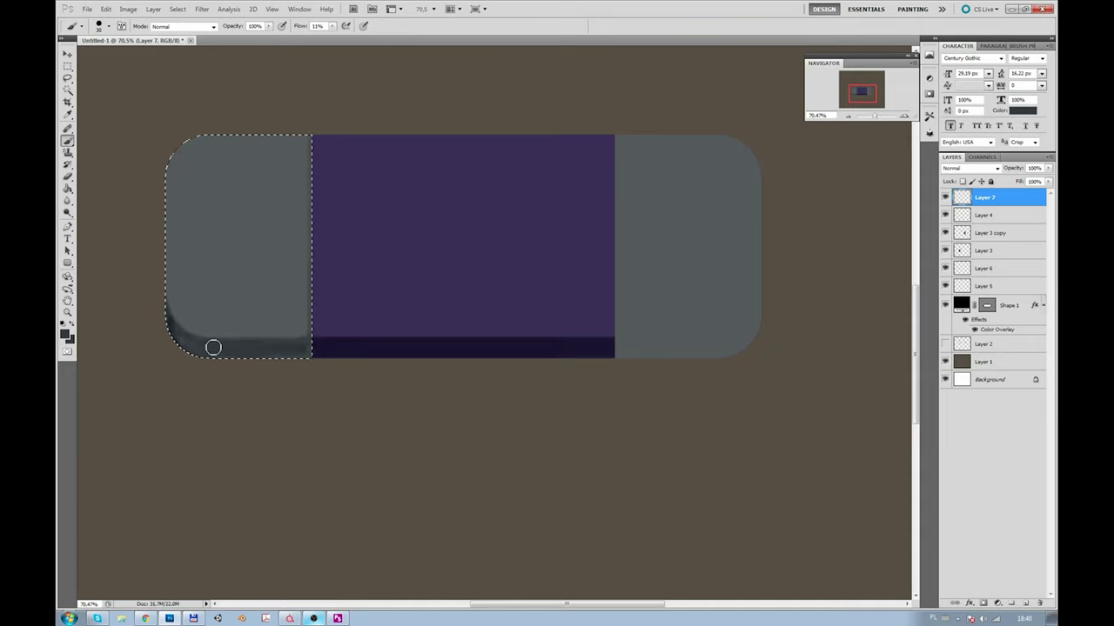
left_click(67, 337)
left_click(739, 501)
key("Return")
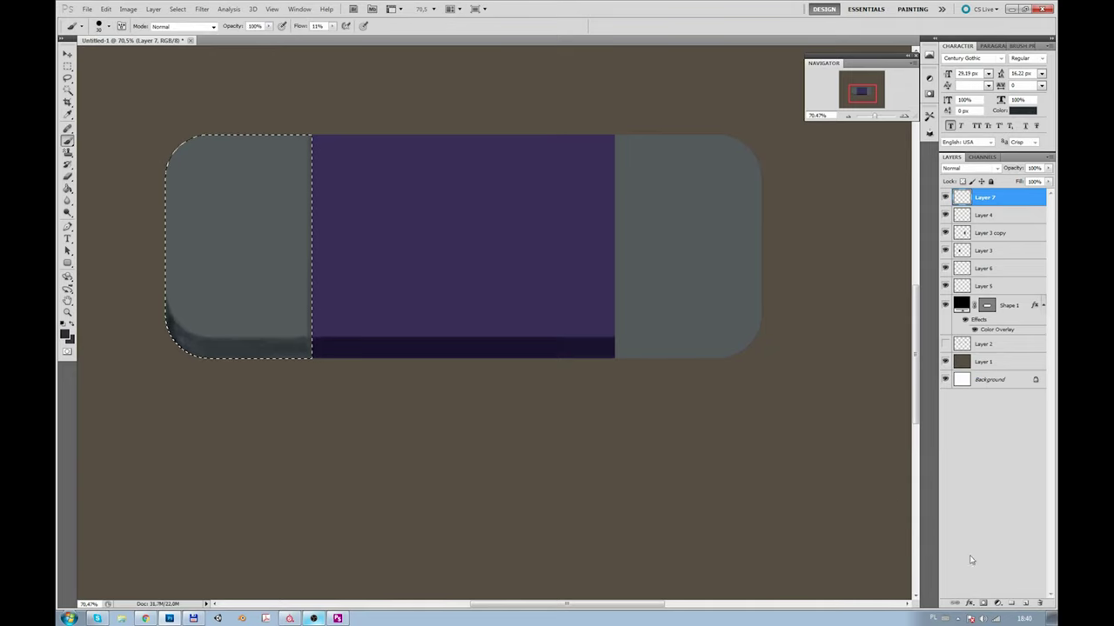
key("ctrl+shift+alt+n")
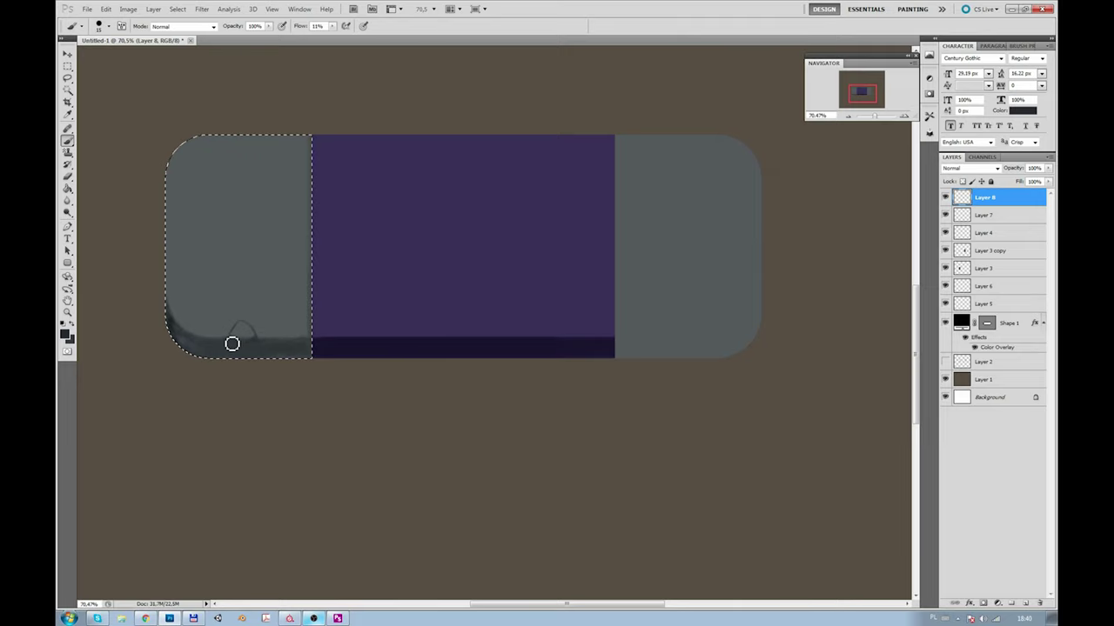
Step: Merge Layer 3 copy into Layer 3 and Layer 7 into Layer 4
key("ctrl+d")
key("v")
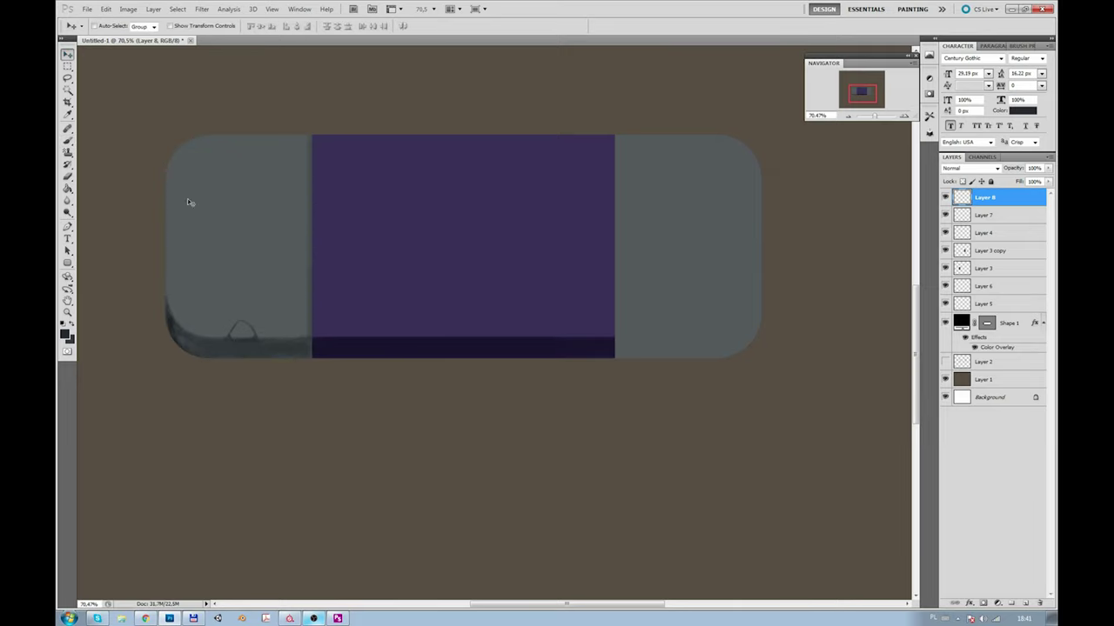
left_click(945, 250)
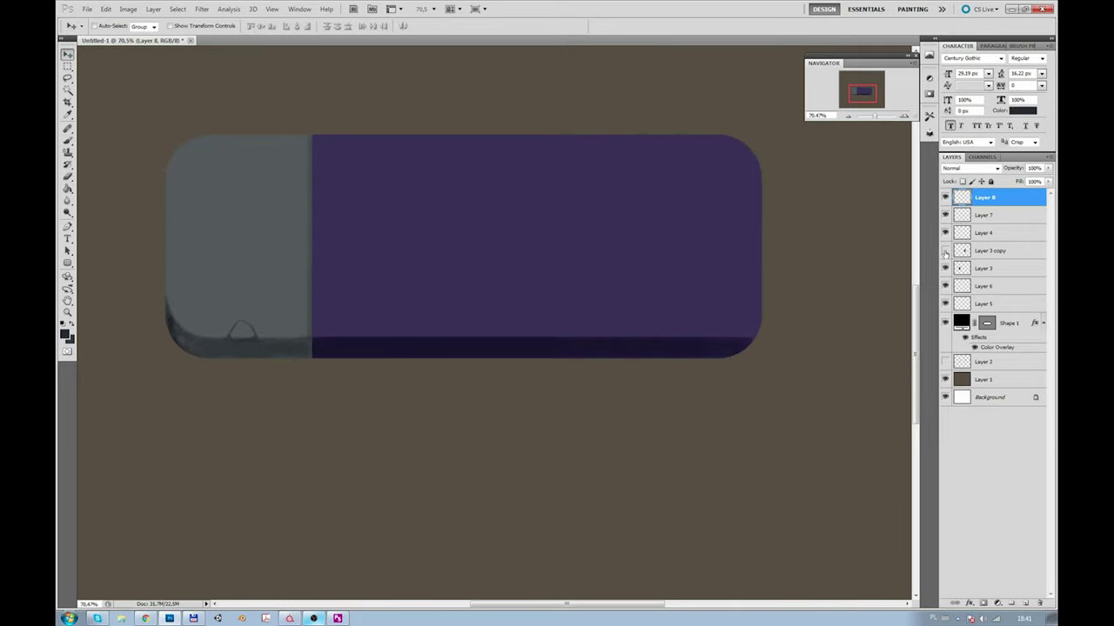
left_click(949, 252)
key("ctrl+e")
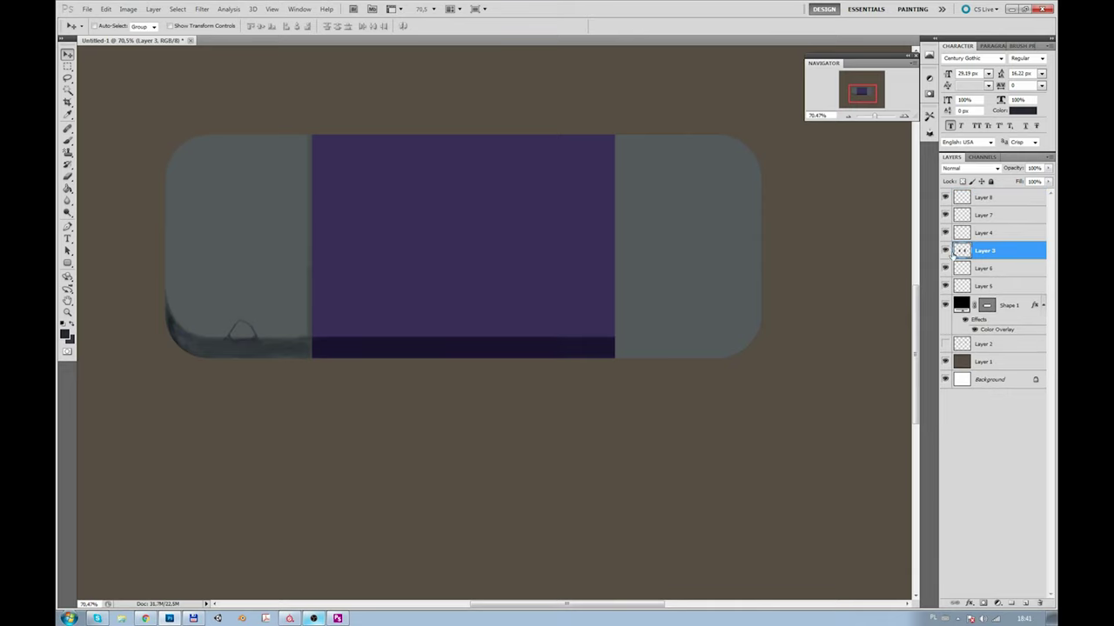
left_click(955, 215)
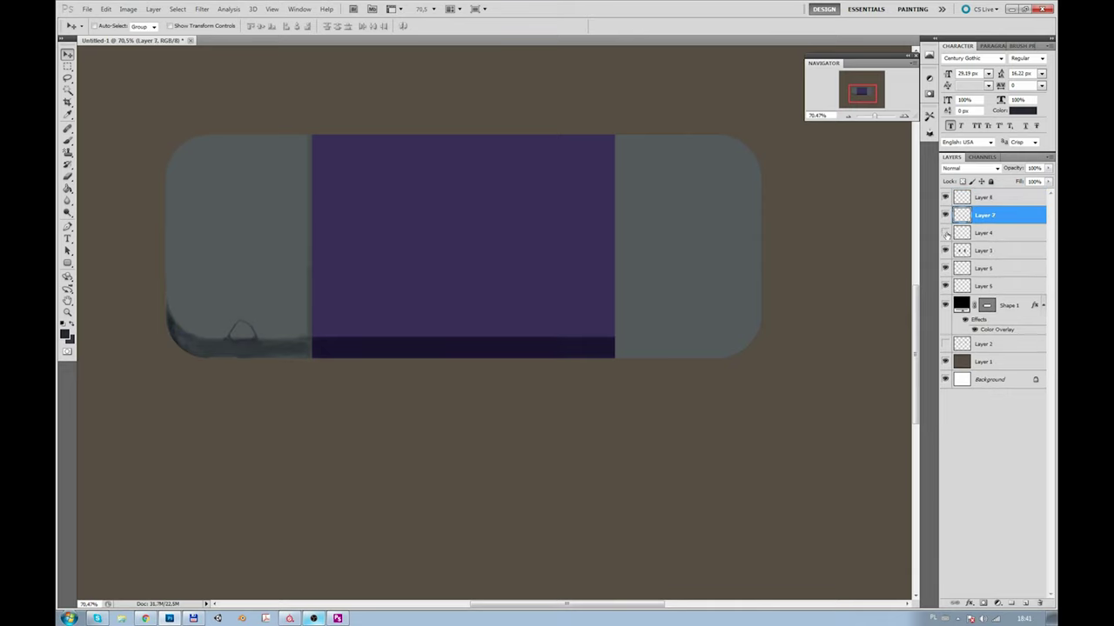
key("ctrl+e")
left_click(945, 215)
Step: Duplicate the corner shading and flip it horizontally onto the right cap
key("ctrl+j")
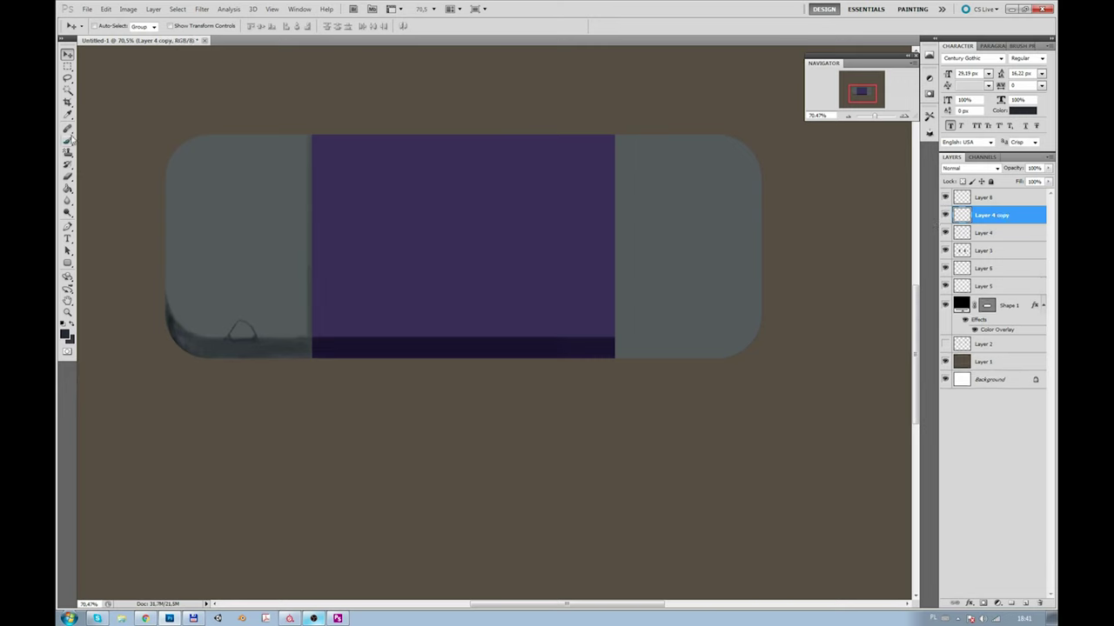
left_click(105, 9)
left_click(280, 324)
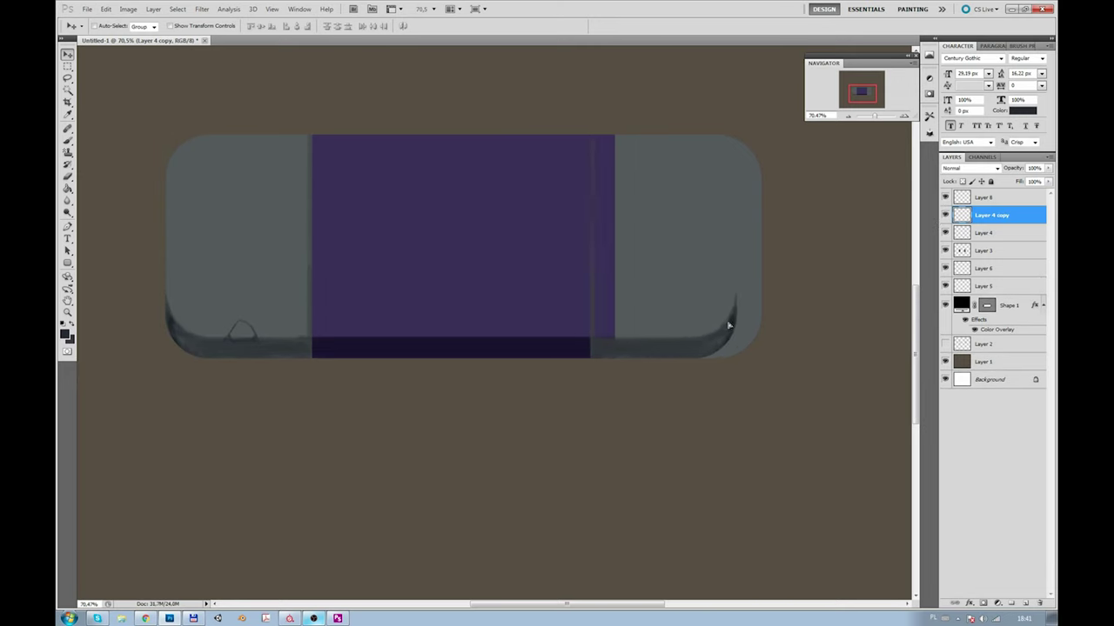
Step: Save the document as button.psd
key("ctrl+s")
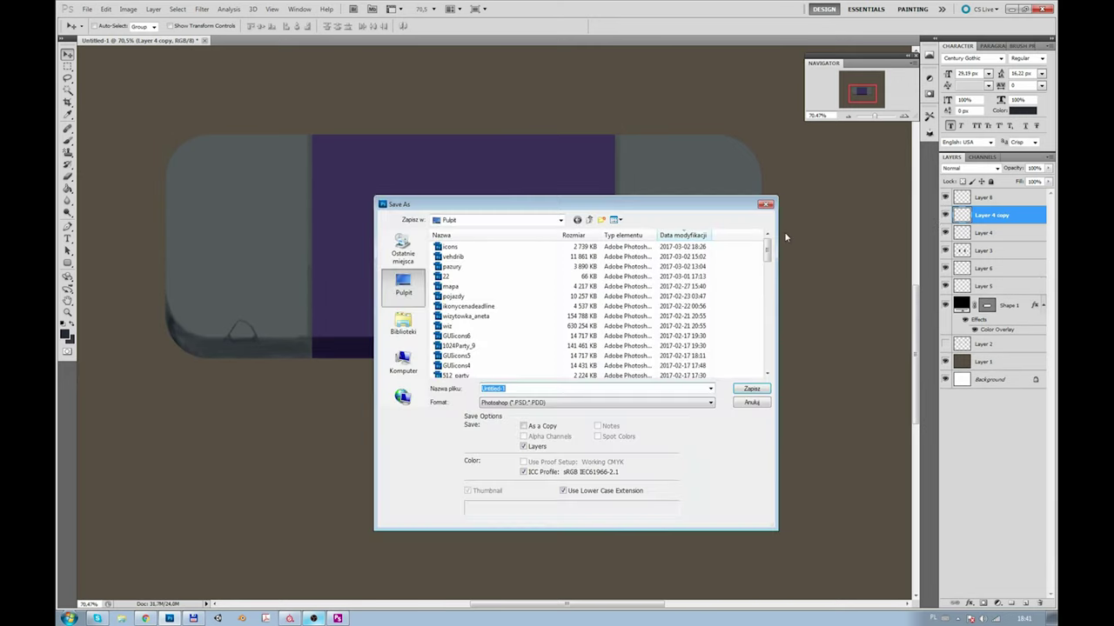
type("button")
key("Return")
key("Return")
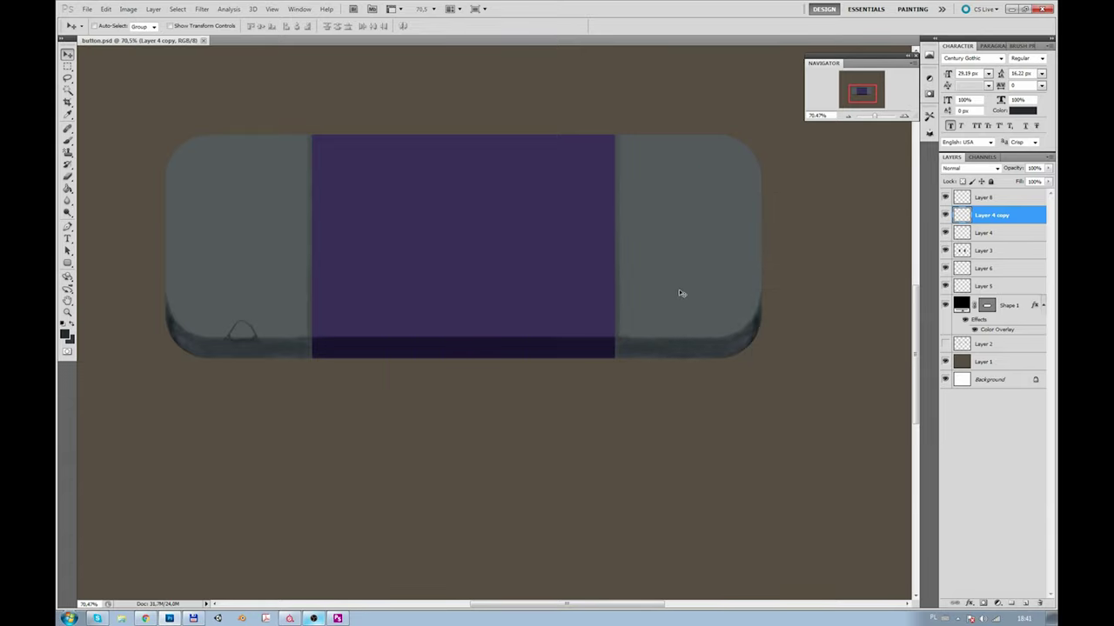
left_click_drag(681, 293, 686, 301)
left_click(961, 250, "ctrl")
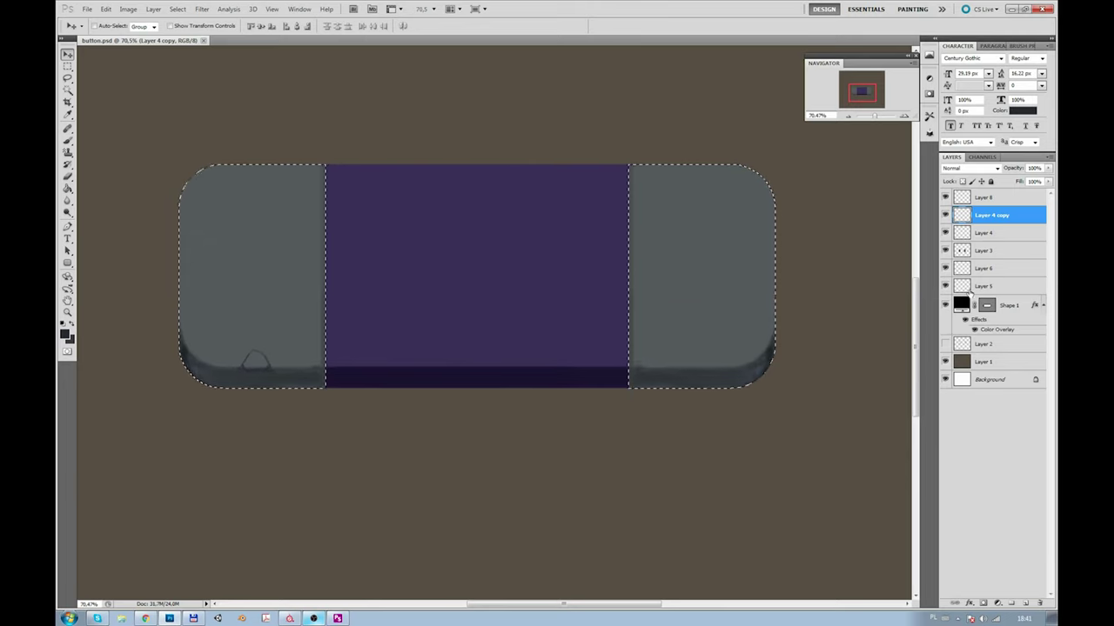
Step: On a new layer, brush thin dark cracks across the left stone cap and start cracks on the right cap
key("ctrl+shift+alt+n")
key("b")
left_click_drag(259, 339, 273, 351)
mouse_move(327, 273)
left_mouse_down()
mouse_move(281, 329)
mouse_move(230, 279)
mouse_move(293, 330)
left_mouse_up()
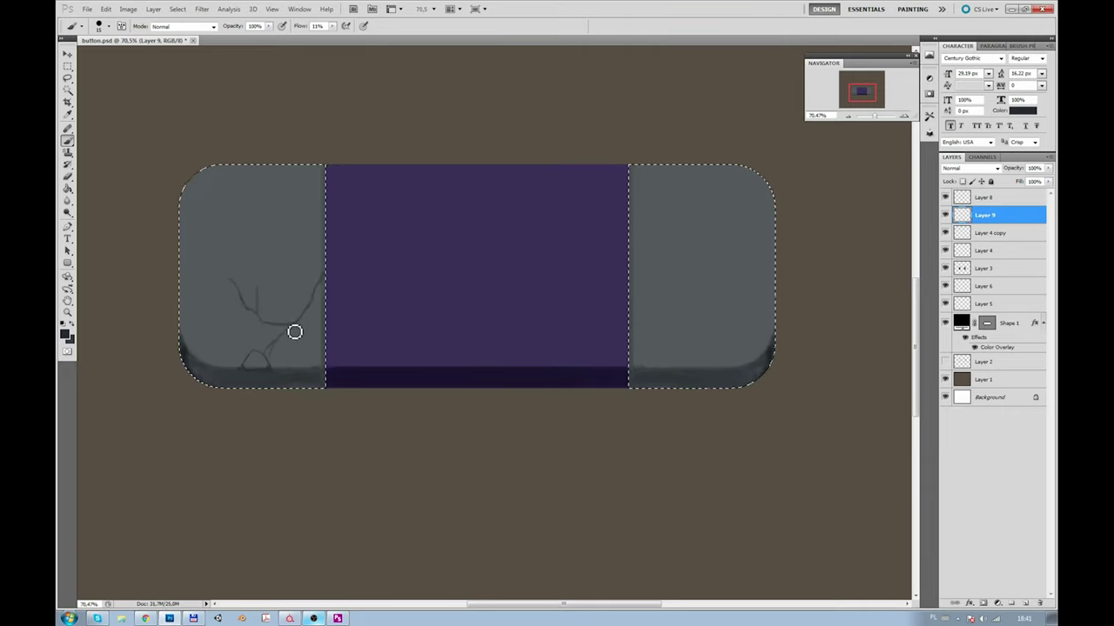
left_click_drag(289, 376, 321, 371)
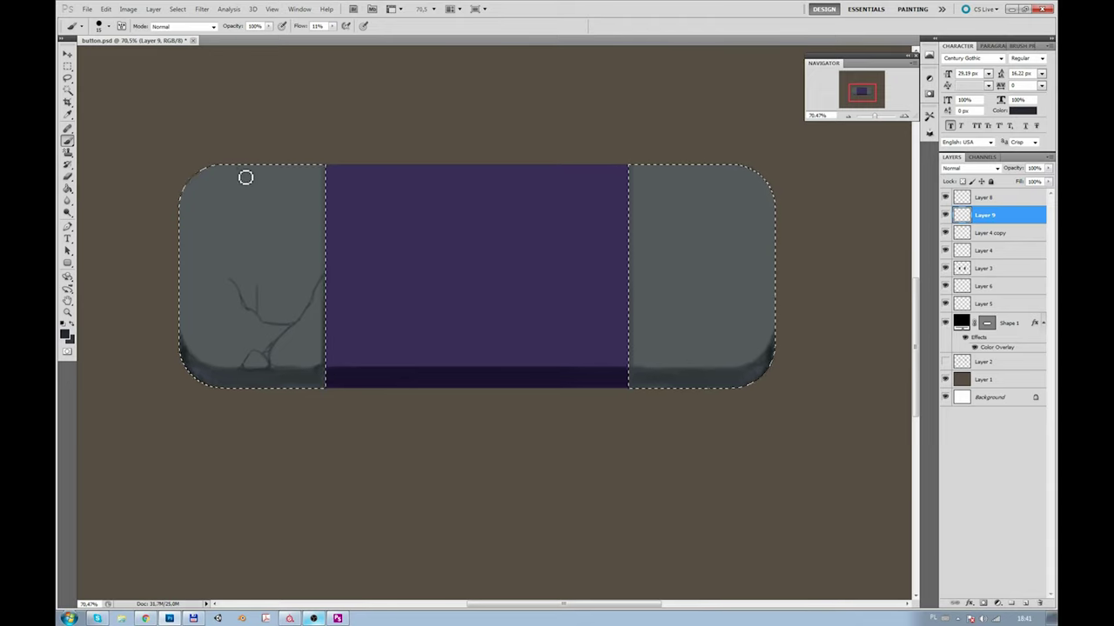
mouse_move(244, 179)
left_mouse_down()
mouse_move(263, 193)
mouse_move(205, 215)
left_mouse_up()
left_click_drag(192, 279, 212, 229)
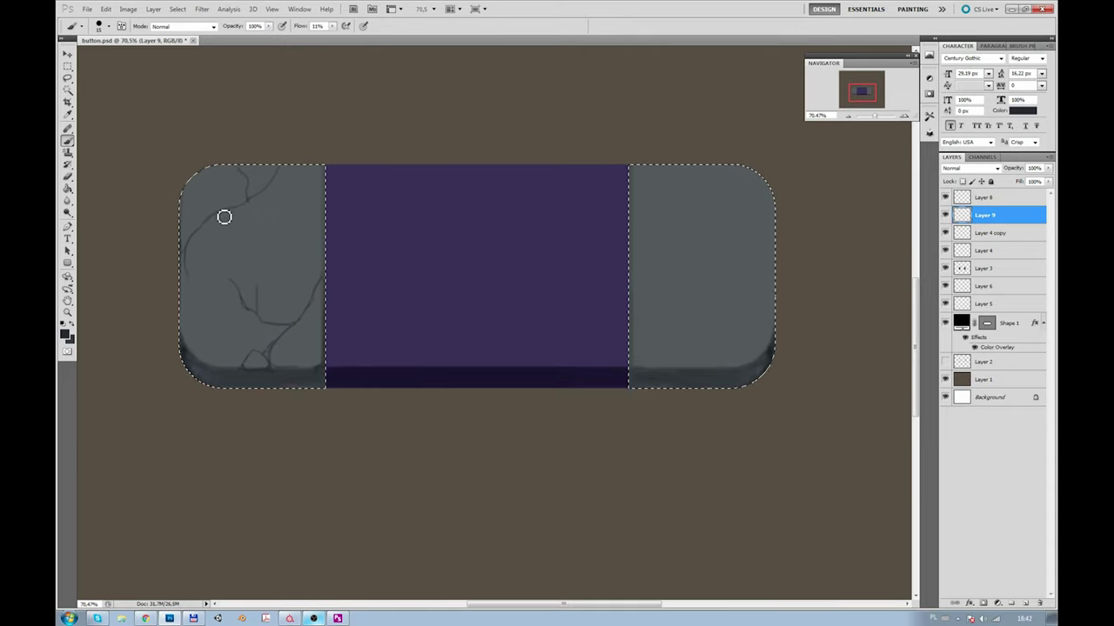
left_click_drag(185, 232, 221, 218)
mouse_move(244, 175)
left_mouse_down()
mouse_move(284, 169)
mouse_move(224, 235)
left_mouse_up()
mouse_move(675, 364)
left_mouse_down()
mouse_move(721, 310)
mouse_move(761, 293)
mouse_move(723, 264)
mouse_move(714, 226)
mouse_move(716, 316)
mouse_move(684, 364)
left_mouse_up()
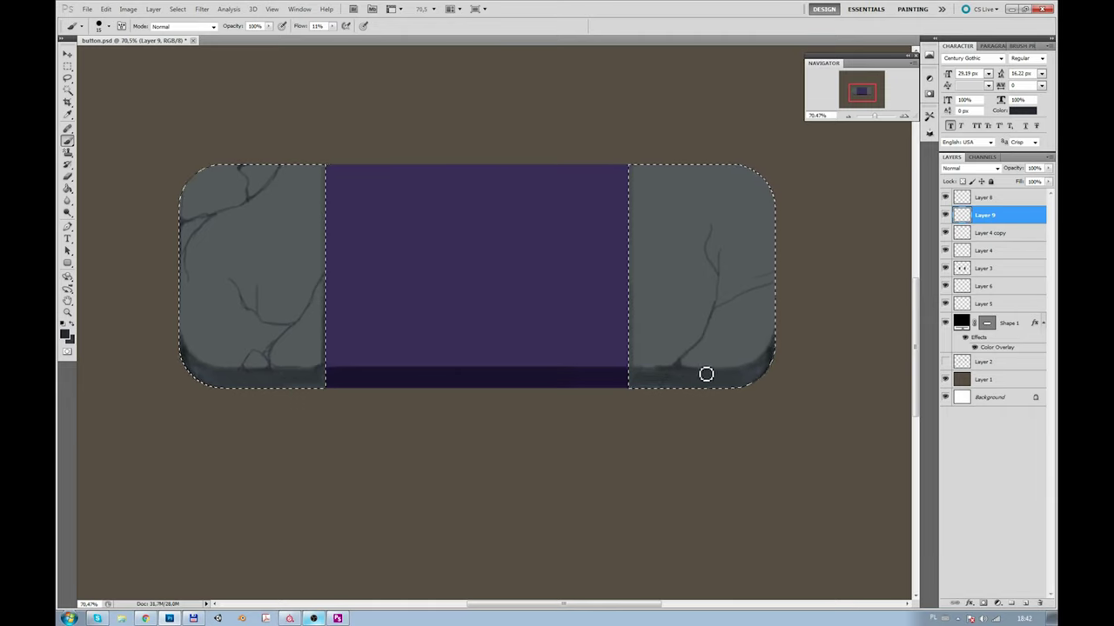
left_click_drag(669, 166, 635, 212)
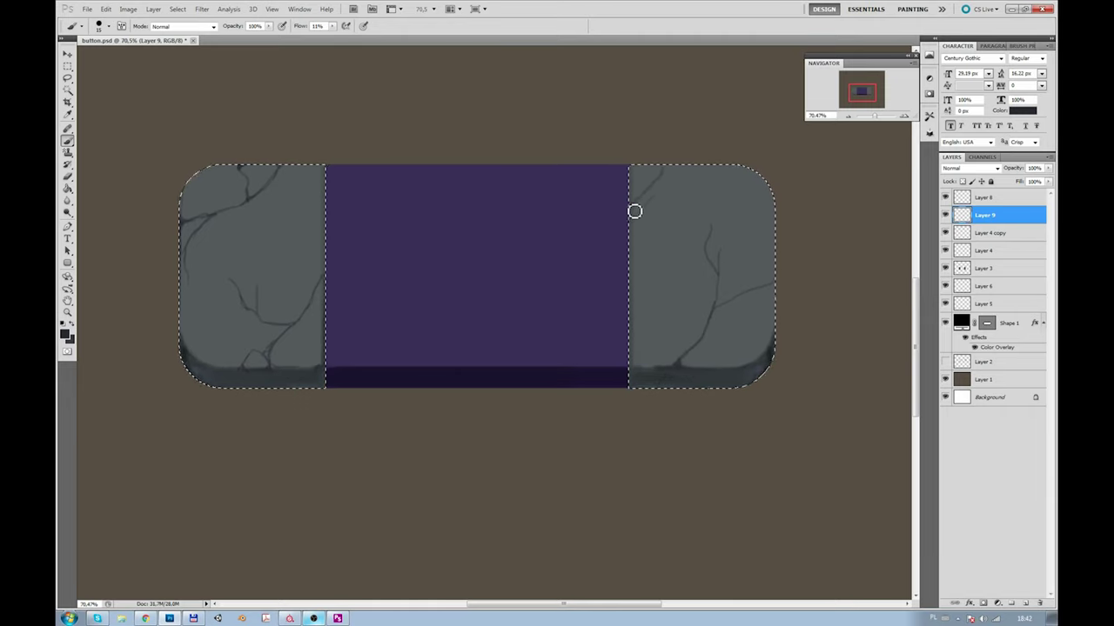
Step: Pick a near-black colour and branch more cracks across the right cap, plus a faint one on the left
mouse_move(648, 165)
left_mouse_down()
mouse_move(656, 188)
mouse_move(644, 217)
mouse_move(673, 204)
mouse_move(663, 214)
left_mouse_up()
left_click(682, 201, "alt")
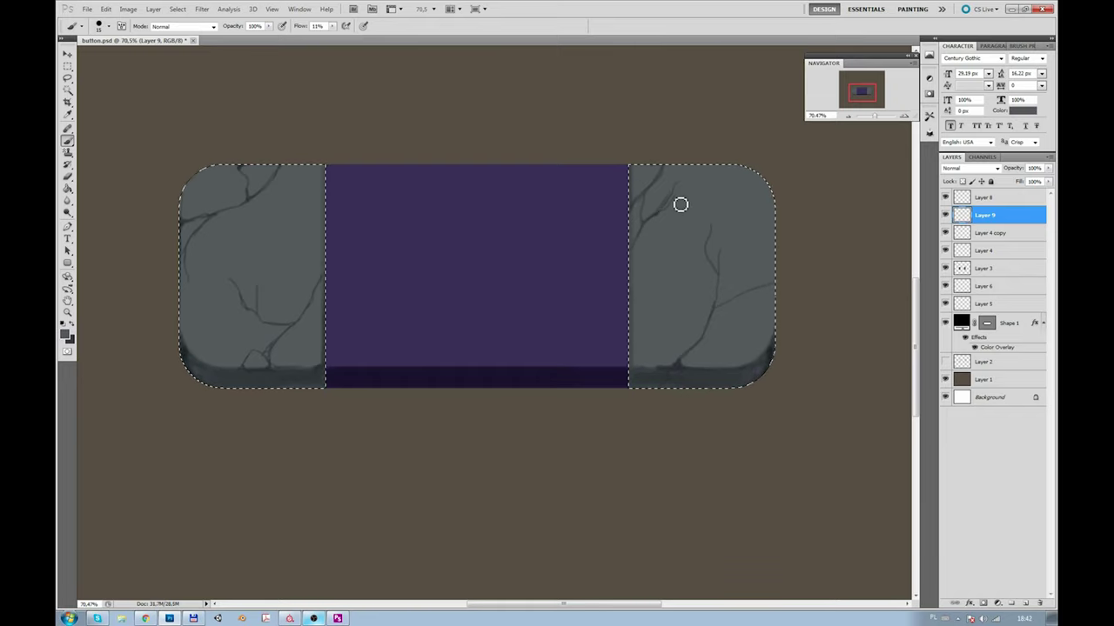
left_click(658, 177, "alt")
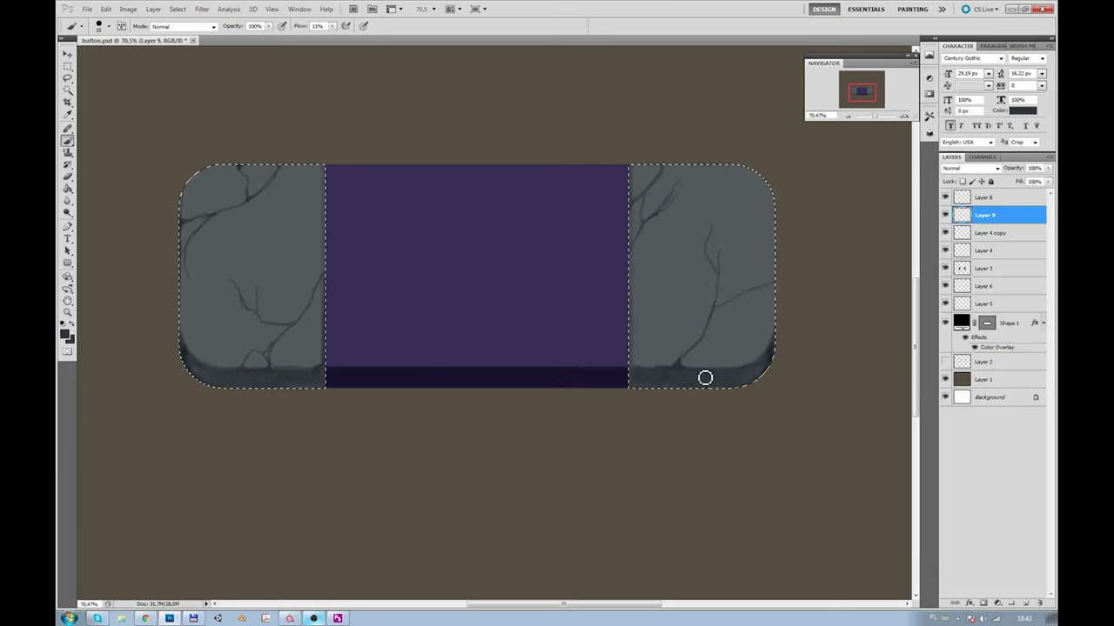
left_click_drag(712, 252, 719, 271)
left_click_drag(649, 227, 631, 264)
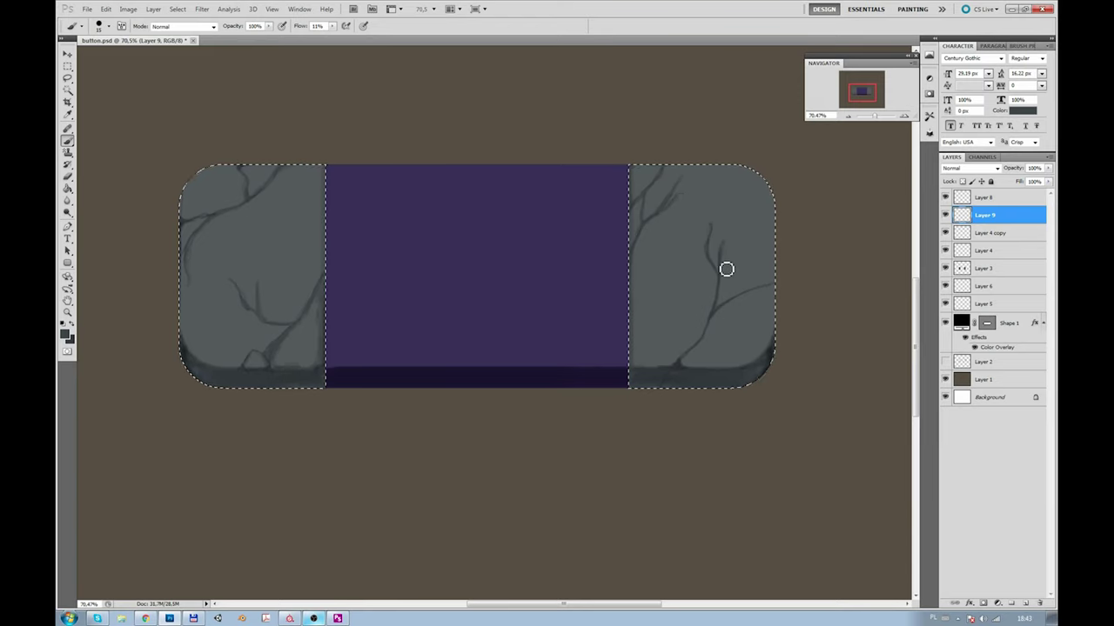
left_click_drag(731, 236, 747, 194)
left_click_drag(256, 285, 253, 364)
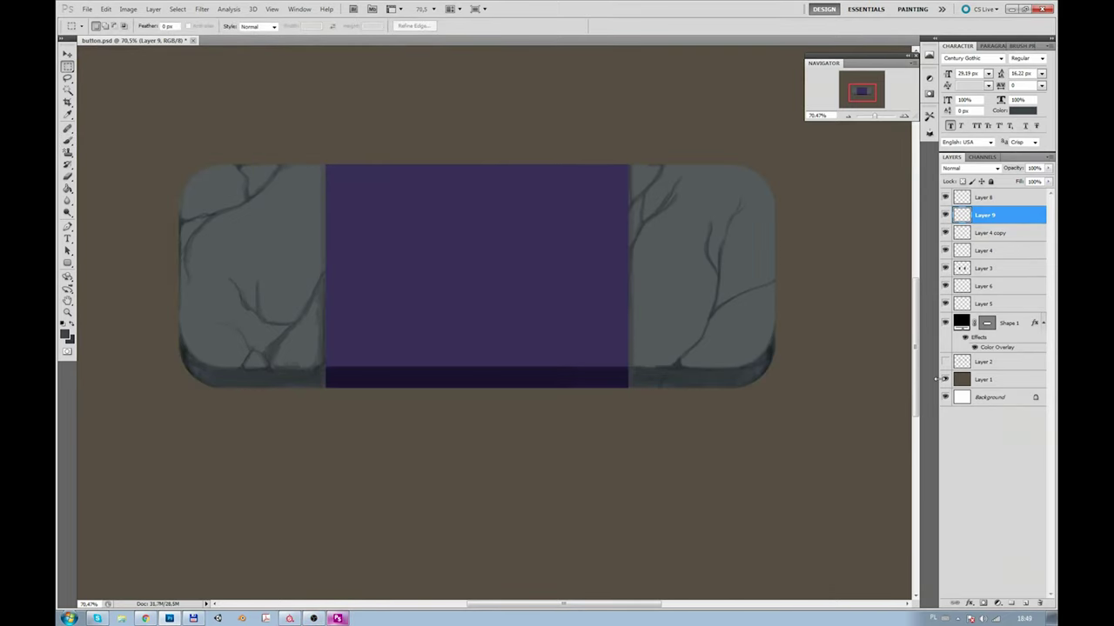
Step: Load the button shape as a selection and, on a new layer, paint a grey-blue highlight along the right cap's crack
left_click(961, 323, "ctrl")
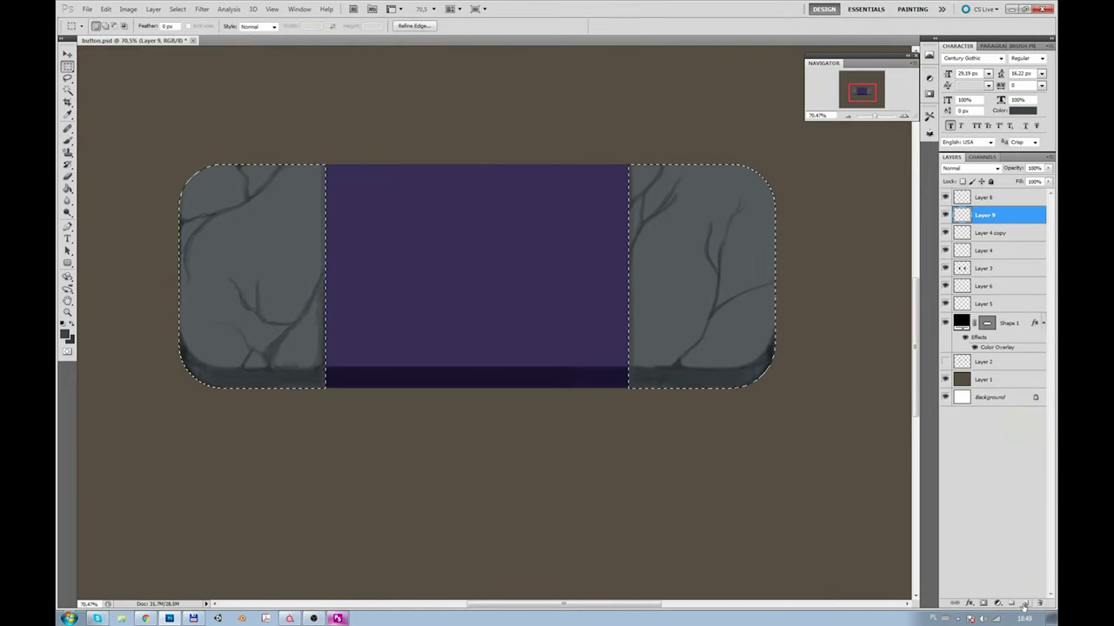
left_click(1025, 603)
left_click(67, 141)
left_click(65, 333)
left_click(705, 348)
key("Return")
left_click_drag(687, 367, 753, 289)
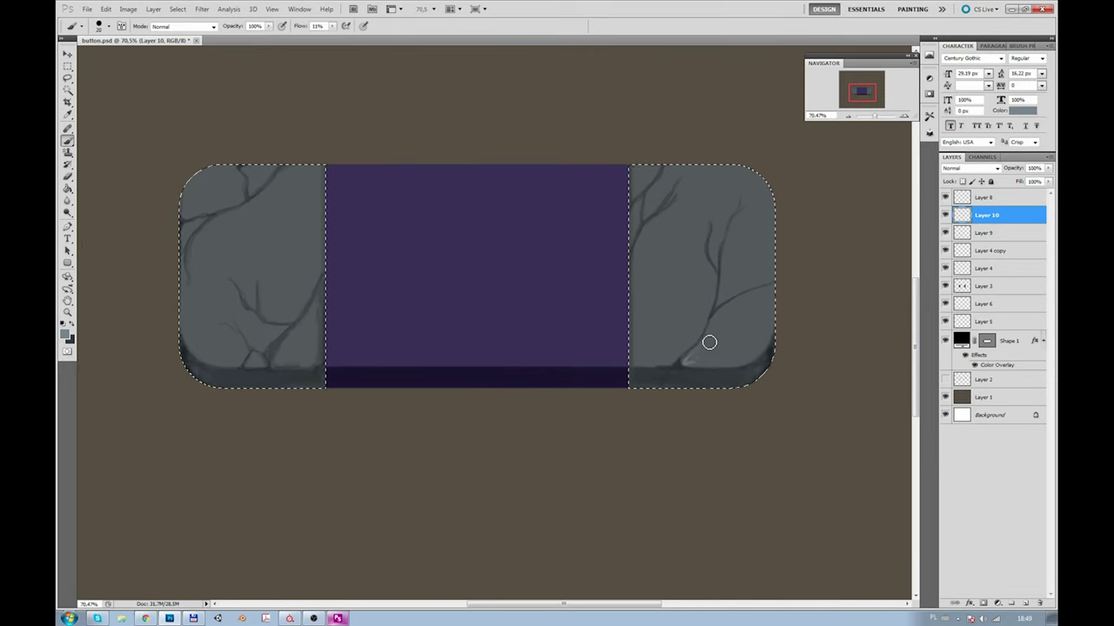
Step: At 57% brush opacity, shade around the cracks on both caps, then sample darker rock greys
mouse_move(334, 26)
left_mouse_down()
mouse_move(329, 38)
mouse_move(248, 37)
left_mouse_up()
left_click(728, 311)
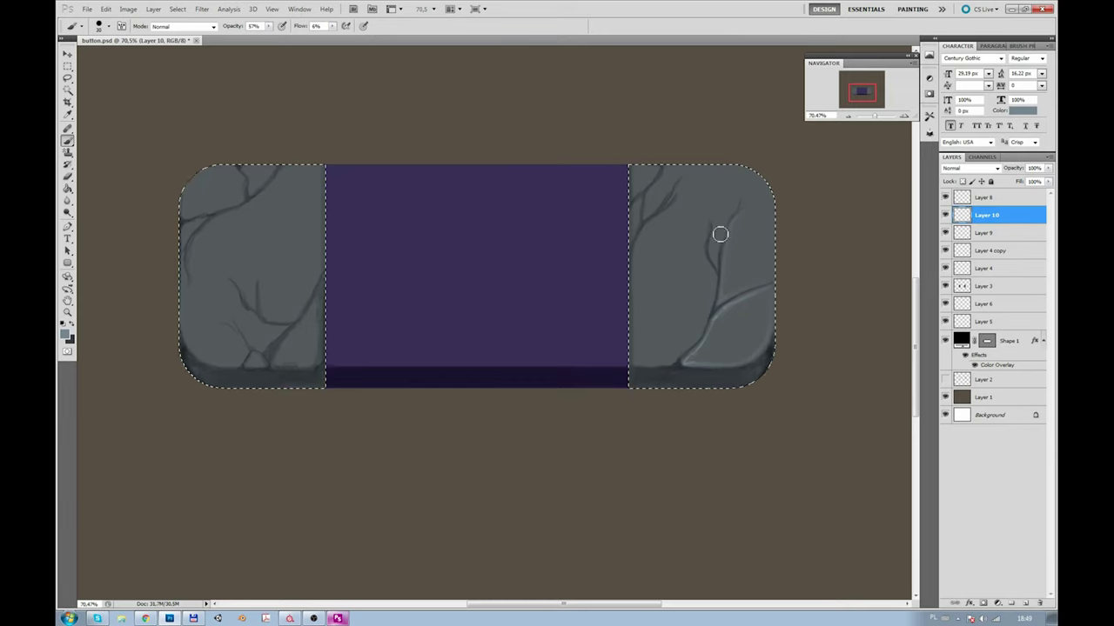
mouse_move(638, 260)
left_mouse_down()
mouse_move(641, 359)
mouse_move(653, 236)
mouse_move(679, 191)
mouse_move(646, 218)
mouse_move(666, 168)
mouse_move(638, 219)
mouse_move(641, 186)
mouse_move(691, 172)
mouse_move(666, 169)
mouse_move(759, 179)
left_mouse_up()
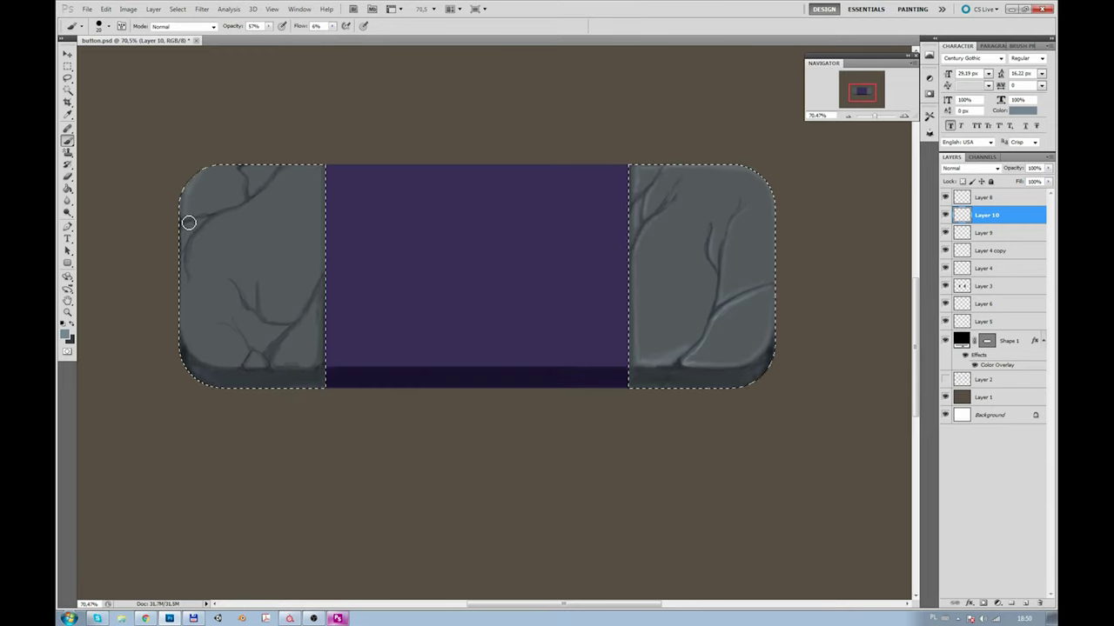
mouse_move(228, 168)
left_mouse_down()
mouse_move(249, 174)
mouse_move(252, 197)
mouse_move(278, 169)
mouse_move(196, 270)
mouse_move(296, 169)
mouse_move(315, 173)
left_mouse_up()
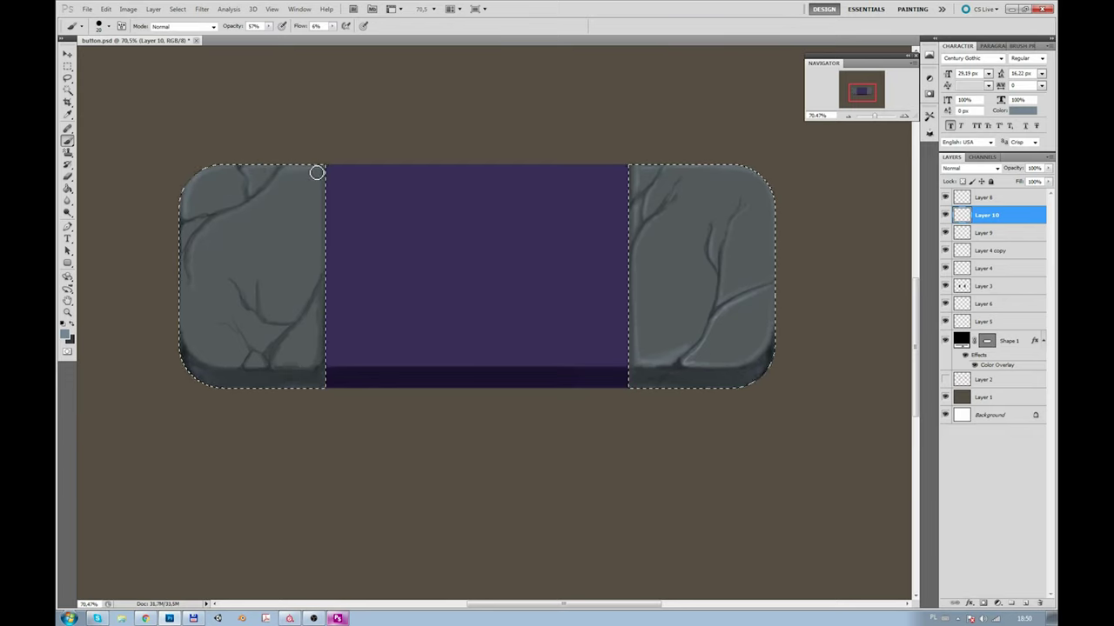
mouse_move(310, 315)
left_mouse_down()
mouse_move(286, 348)
mouse_move(303, 366)
mouse_move(269, 346)
mouse_move(251, 357)
mouse_move(253, 318)
mouse_move(293, 325)
mouse_move(261, 282)
left_mouse_up()
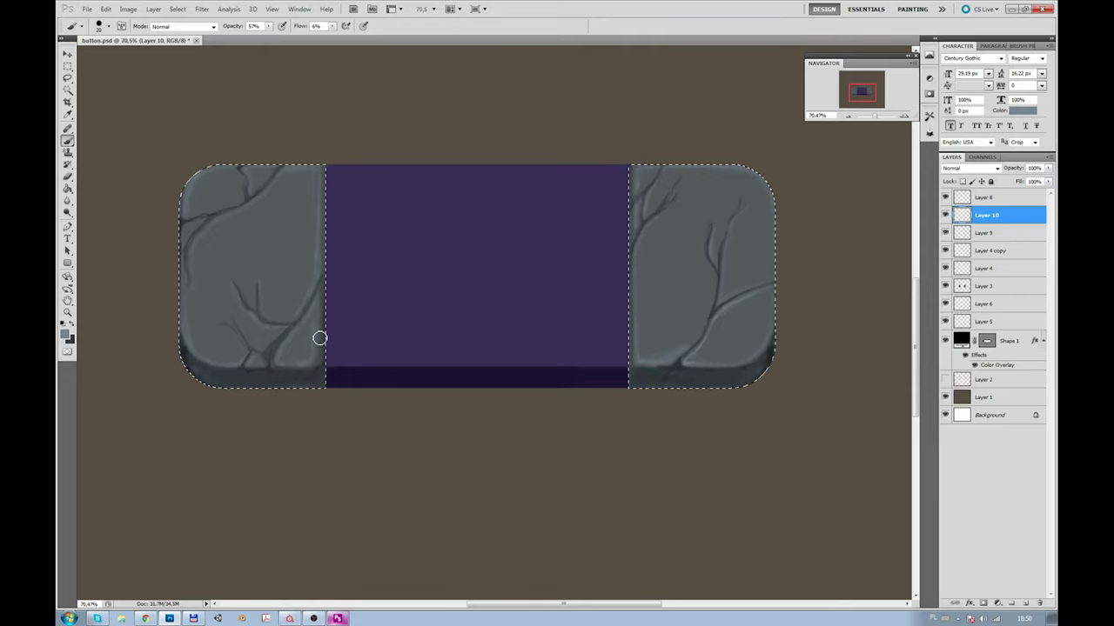
left_click_drag(708, 360, 696, 356)
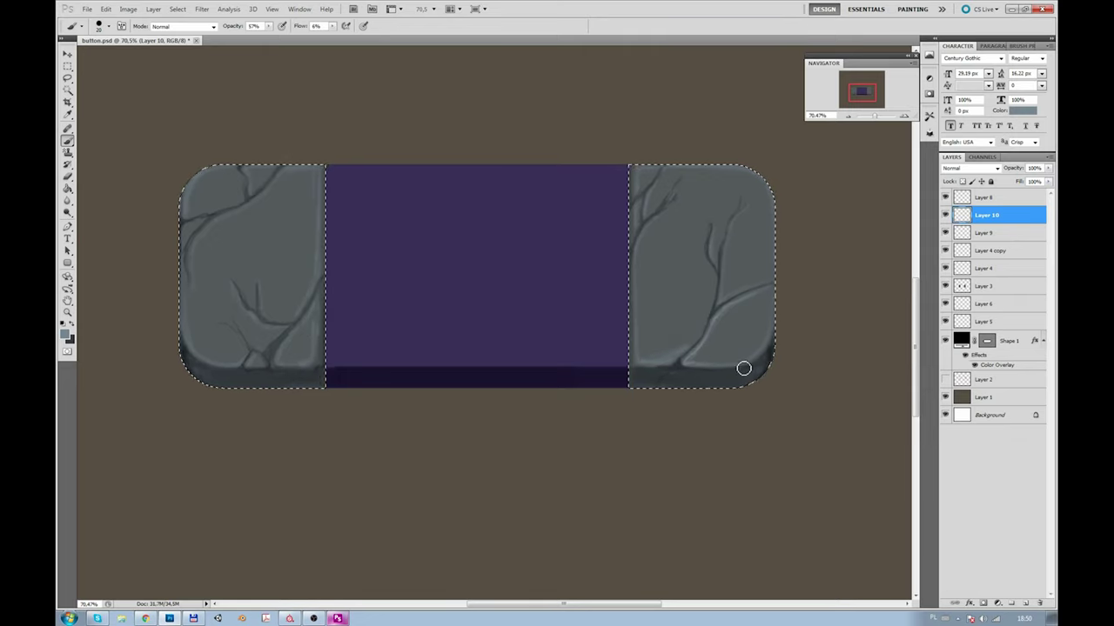
left_click(771, 315, "alt")
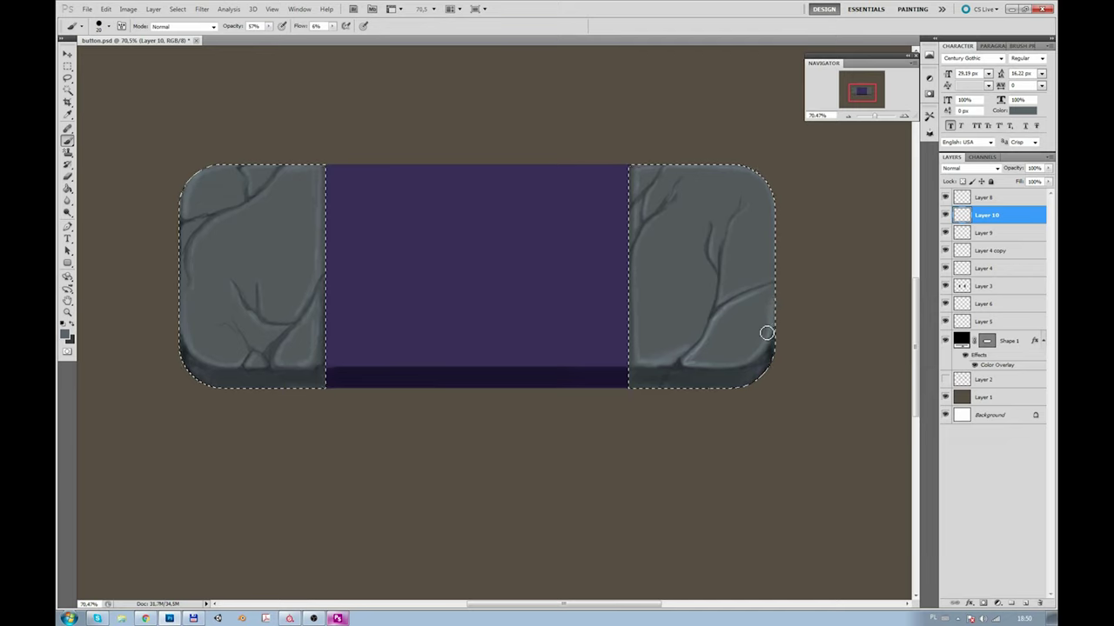
left_click(666, 386, "alt")
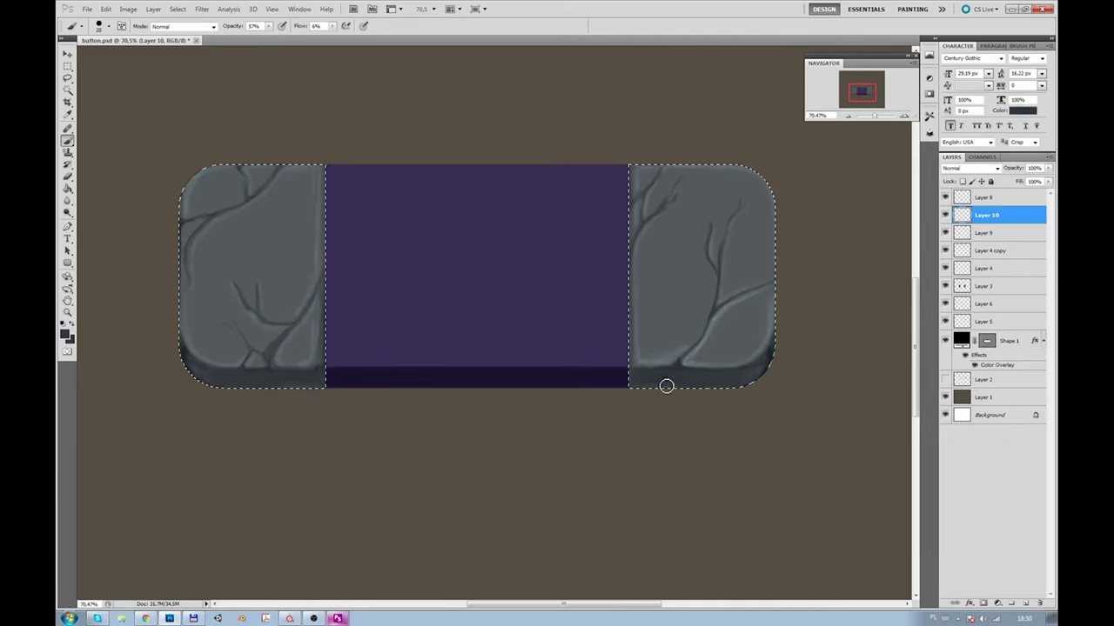
left_click(65, 334)
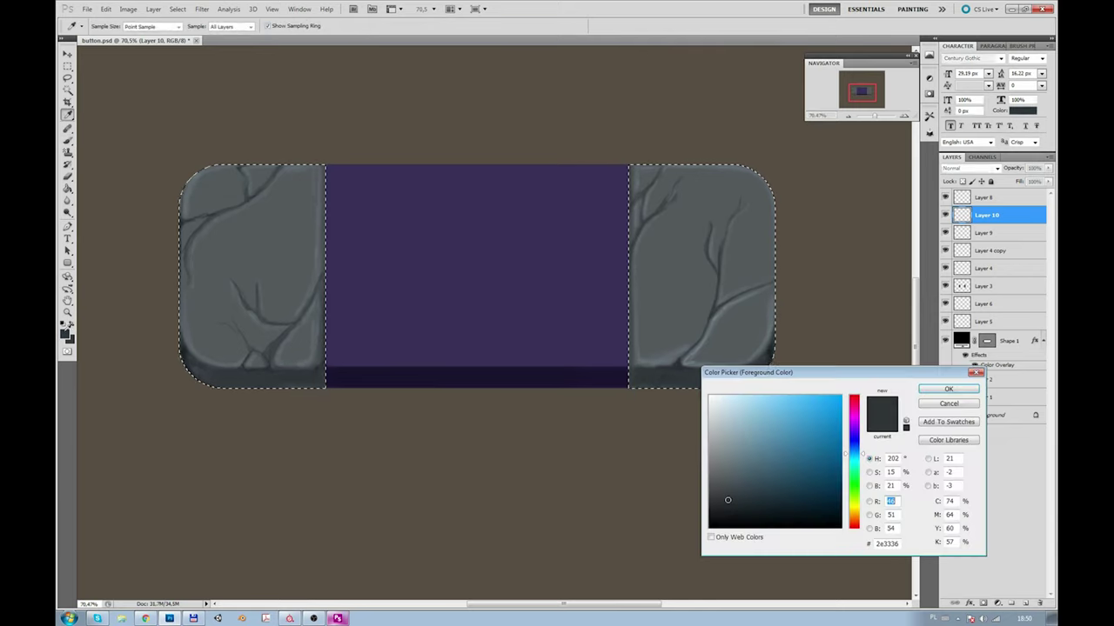
Step: On a new layer, draw a vertical gradient darkening the stones toward the bottom, set to 29% opacity
key("Return")
left_click(1025, 602)
left_click(67, 188)
key("shift+g")
left_click_drag(394, 448, 396, 228)
key("ctrl+z")
left_click_drag(479, 442, 473, 215)
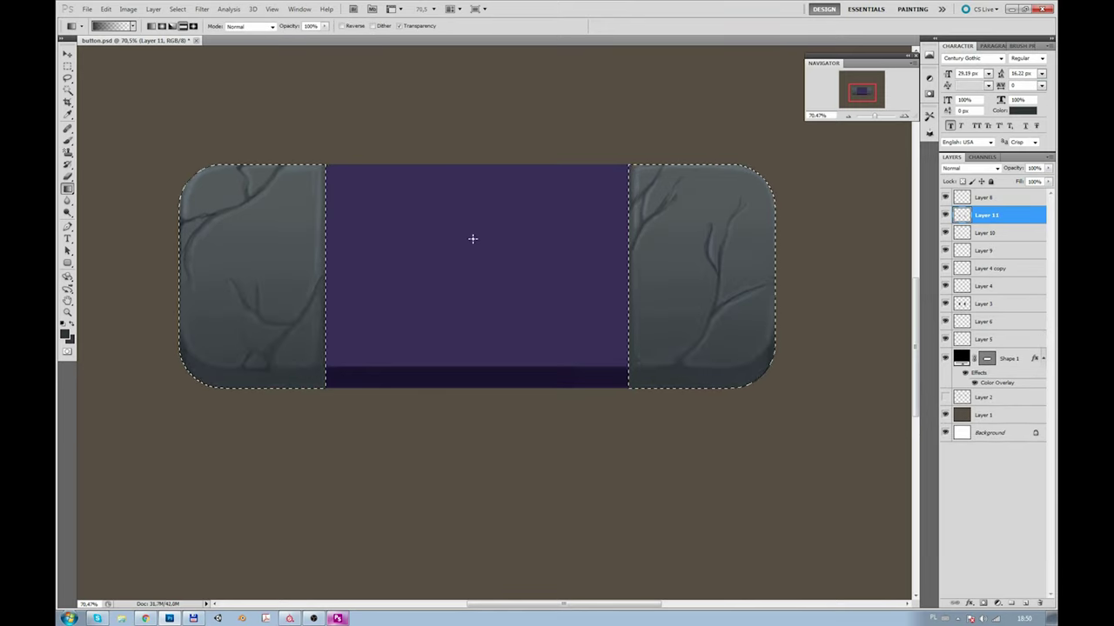
key("ctrl+z")
left_click(152, 26)
left_click_drag(458, 370, 457, 196)
left_click_drag(1048, 168, 1011, 182)
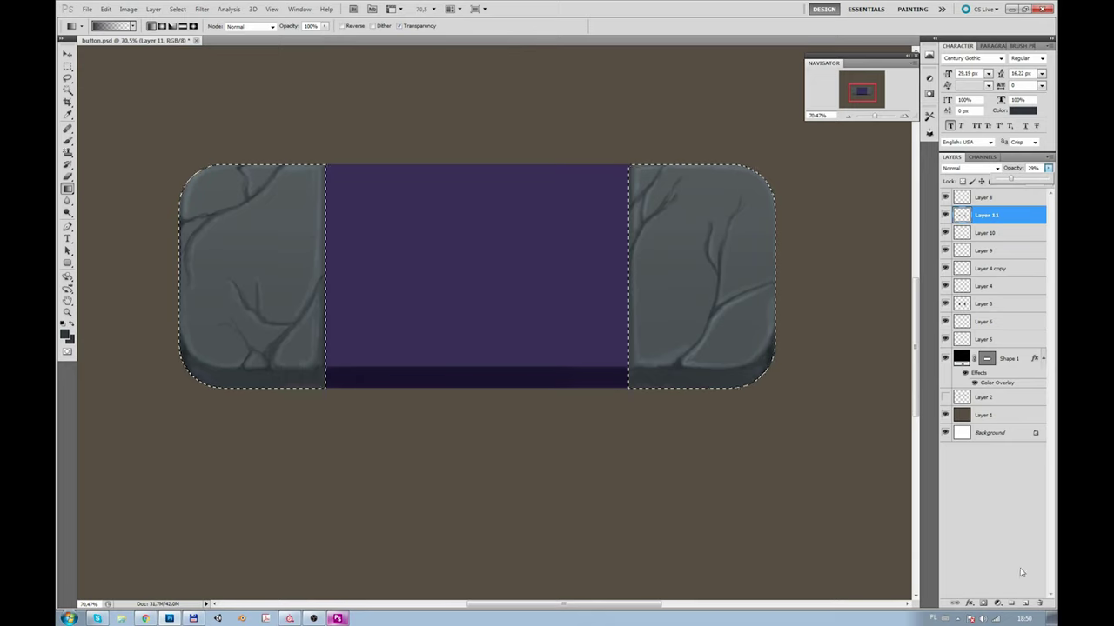
Step: Add a top-down gradient layer over the stones in Color Dodge mode at 74% opacity
left_click(1026, 603)
left_click_drag(427, 129, 426, 207)
left_click(965, 168)
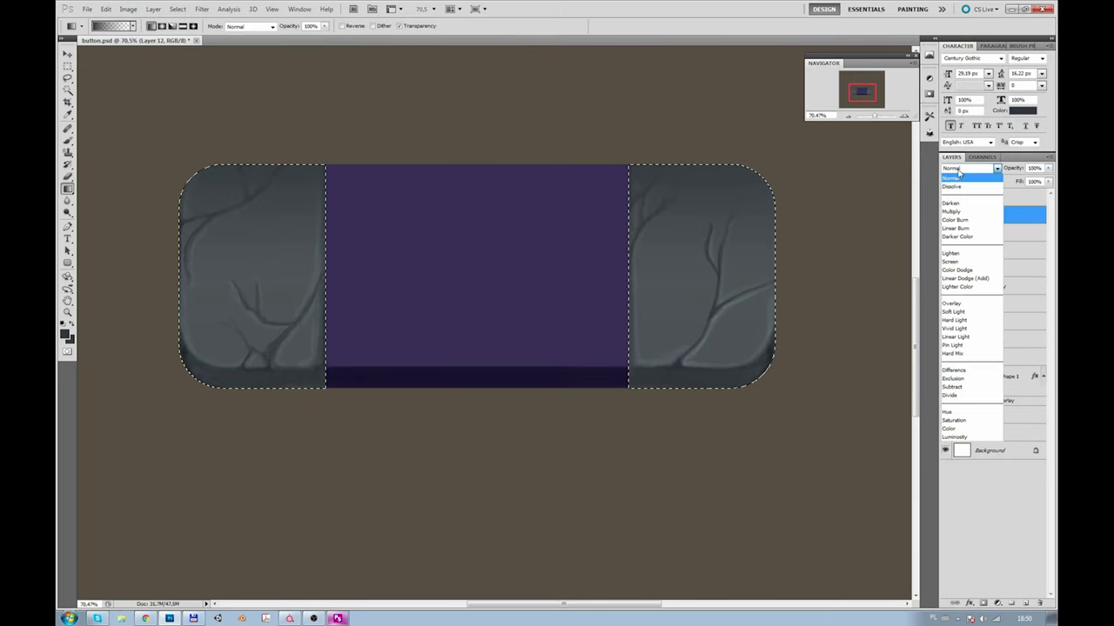
key("Down")
key("Down")
key("Down")
key("Down")
key("Down")
key("Down")
key("Down")
key("Down")
key("Down")
key("Down")
key("Down")
key("Down")
key("Up")
left_click_drag(1049, 167, 1034, 182)
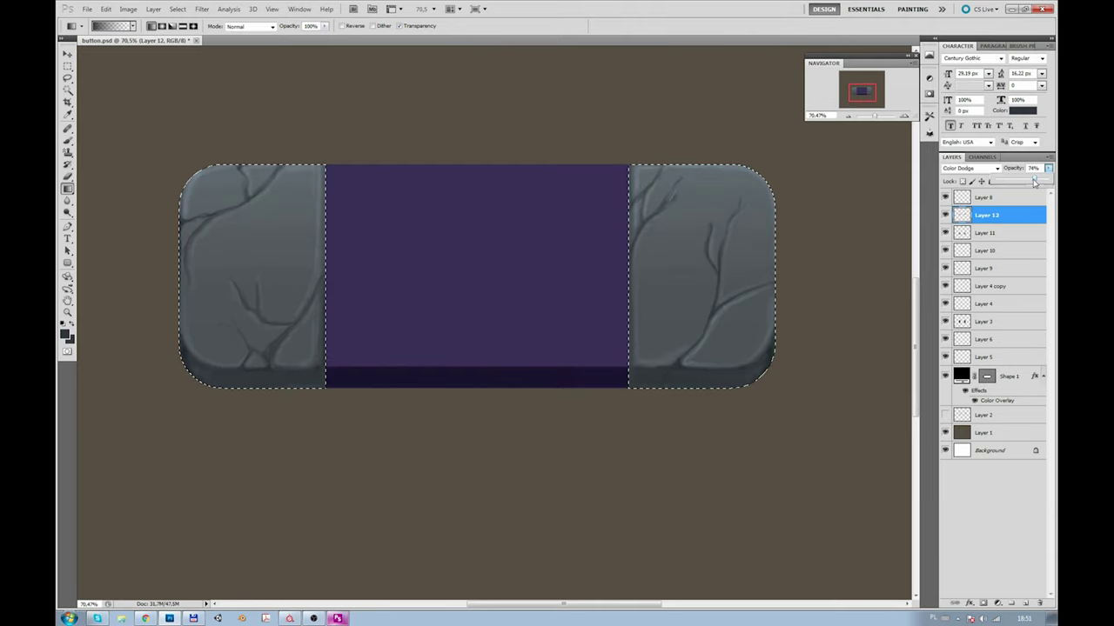
mouse_move(875, 116)
left_mouse_down()
mouse_move(851, 116)
mouse_move(876, 118)
left_mouse_up()
Step: On new layers, add a light grey-blue gradient along the right stone's bottom
left_click(1025, 603)
left_click(64, 333)
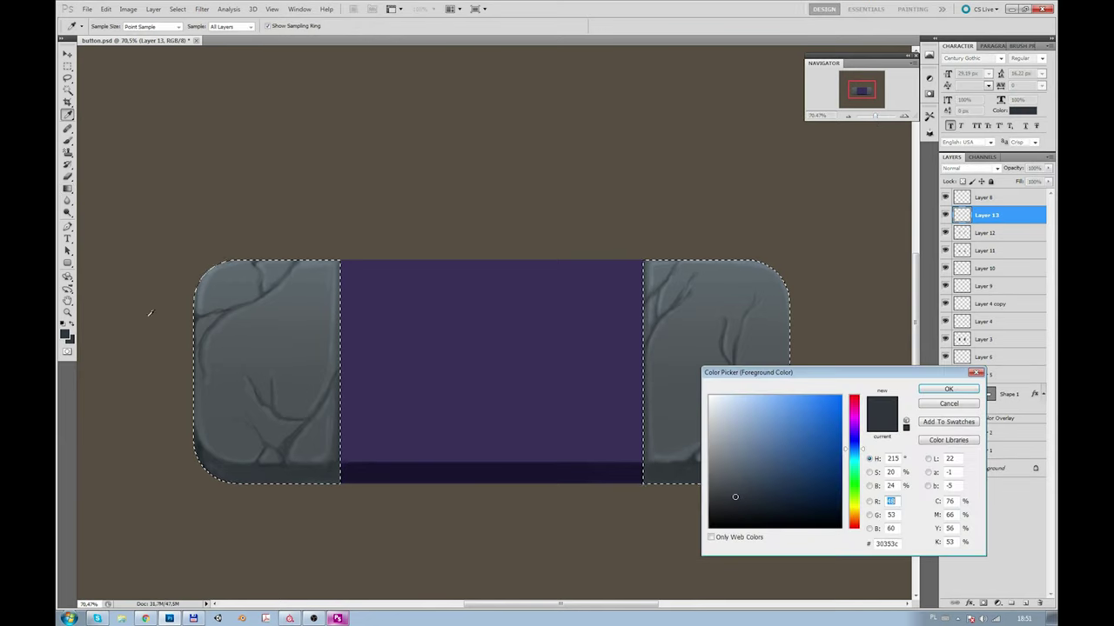
left_click(735, 431)
key("Return")
key("g")
key("ctrl+shift+alt+n")
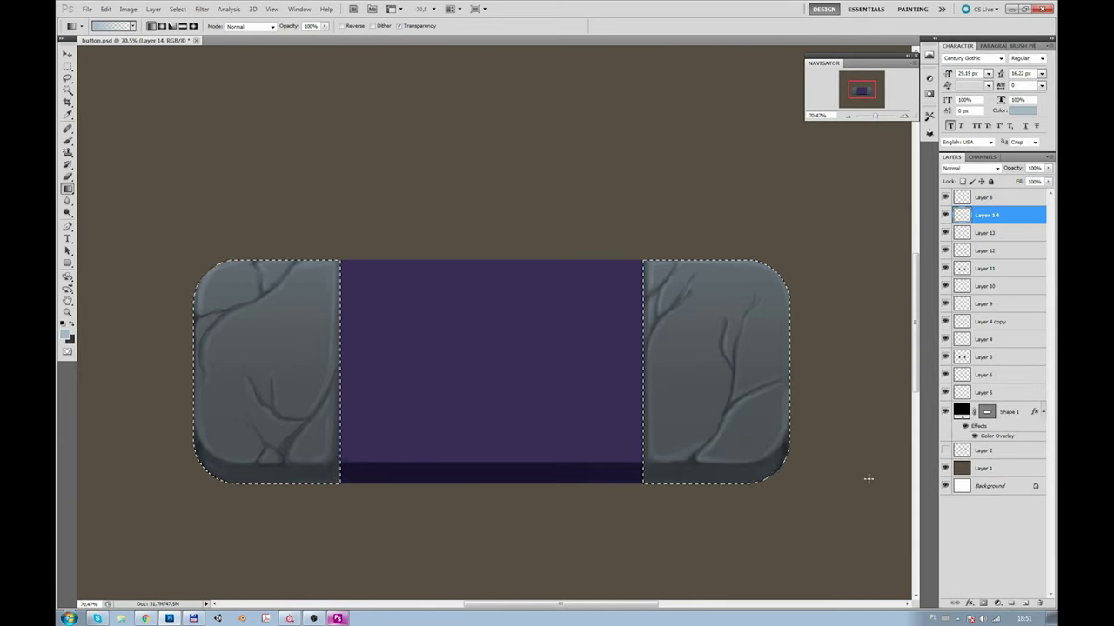
left_click_drag(703, 457, 704, 423)
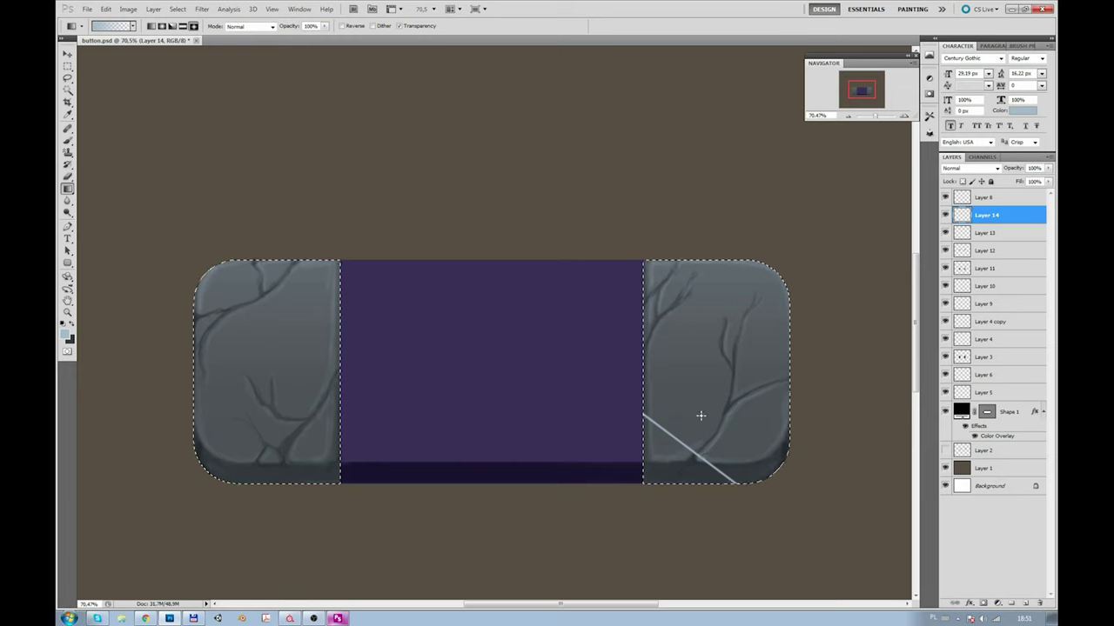
key("b")
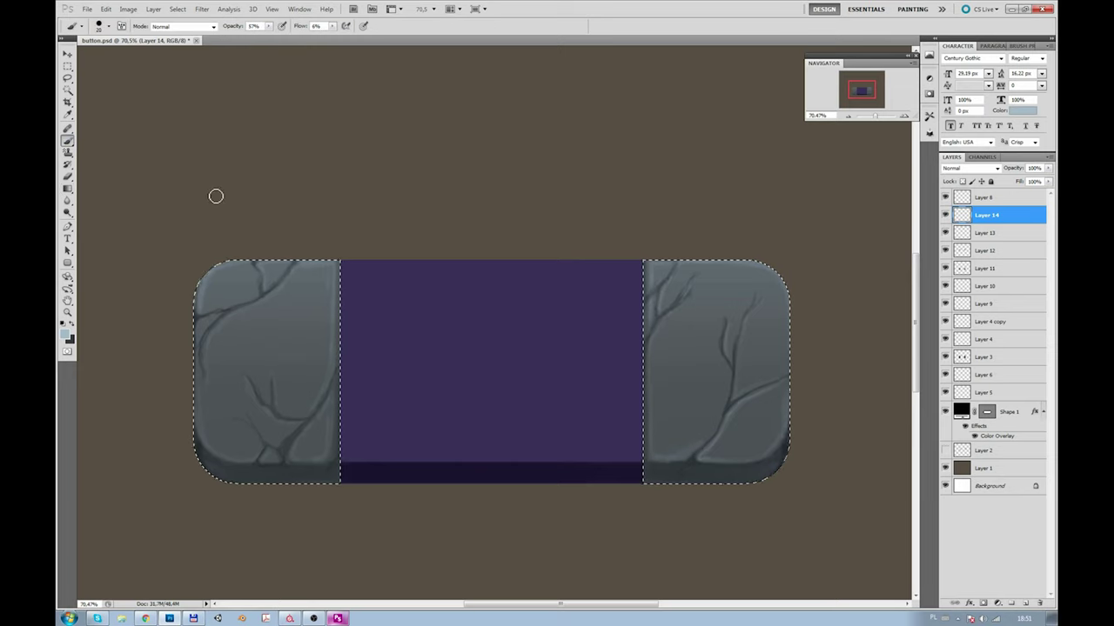
Step: Paint bright highlights along both stones' cracks and bottom edges at 100% brush opacity
left_click_drag(704, 464, 715, 400)
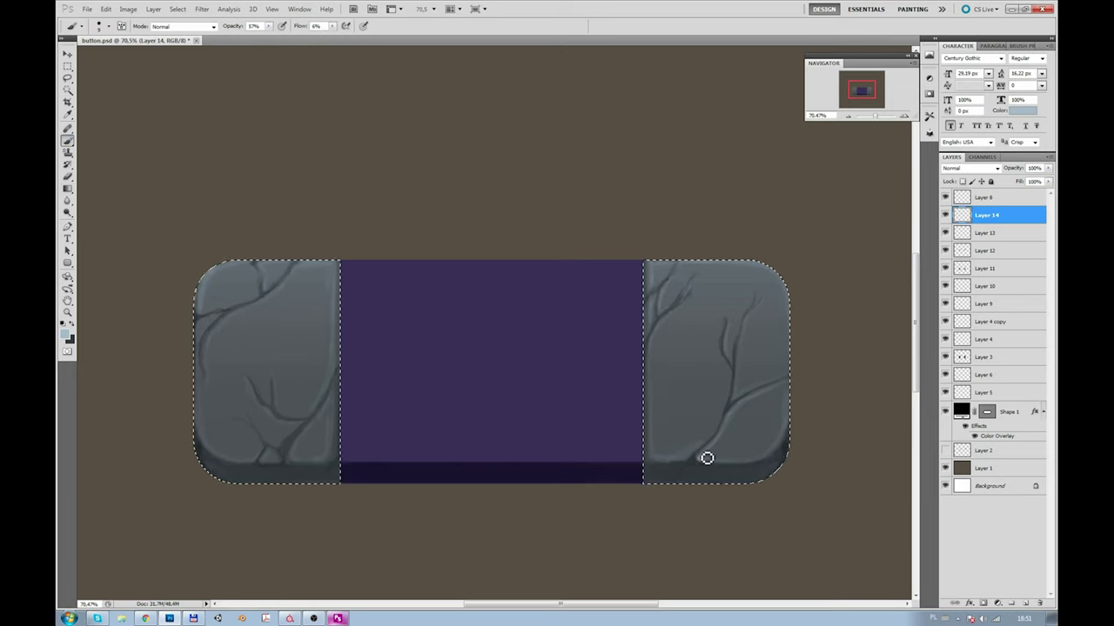
left_click_drag(272, 26, 319, 50)
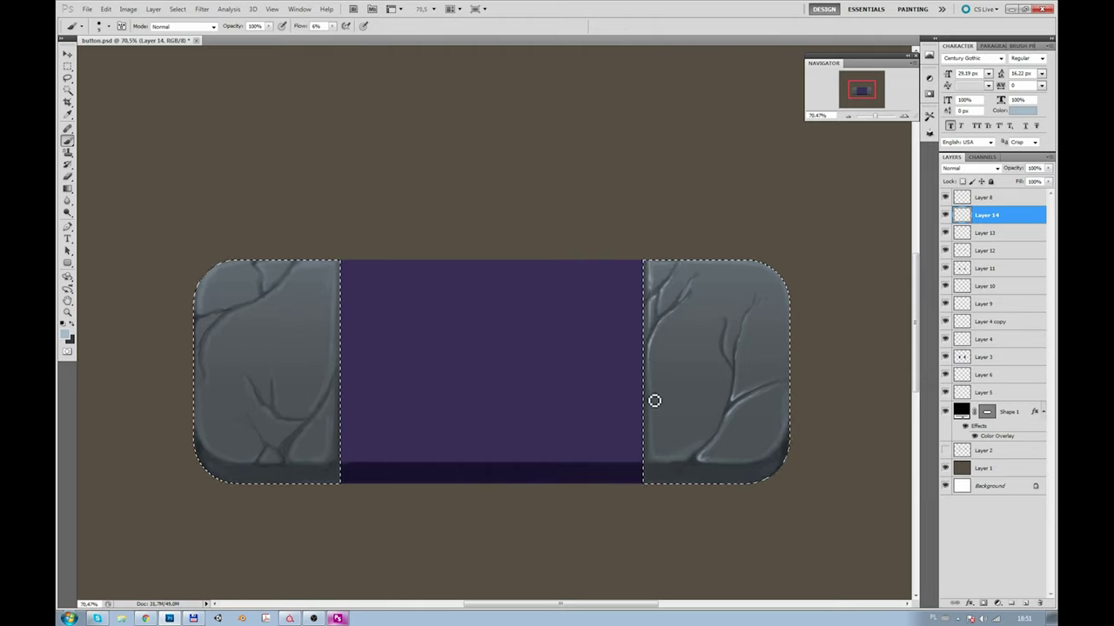
left_click_drag(658, 467, 801, 461)
mouse_move(206, 438)
left_mouse_down()
mouse_move(212, 453)
mouse_move(268, 458)
mouse_move(246, 426)
mouse_move(295, 465)
mouse_move(332, 461)
left_mouse_up()
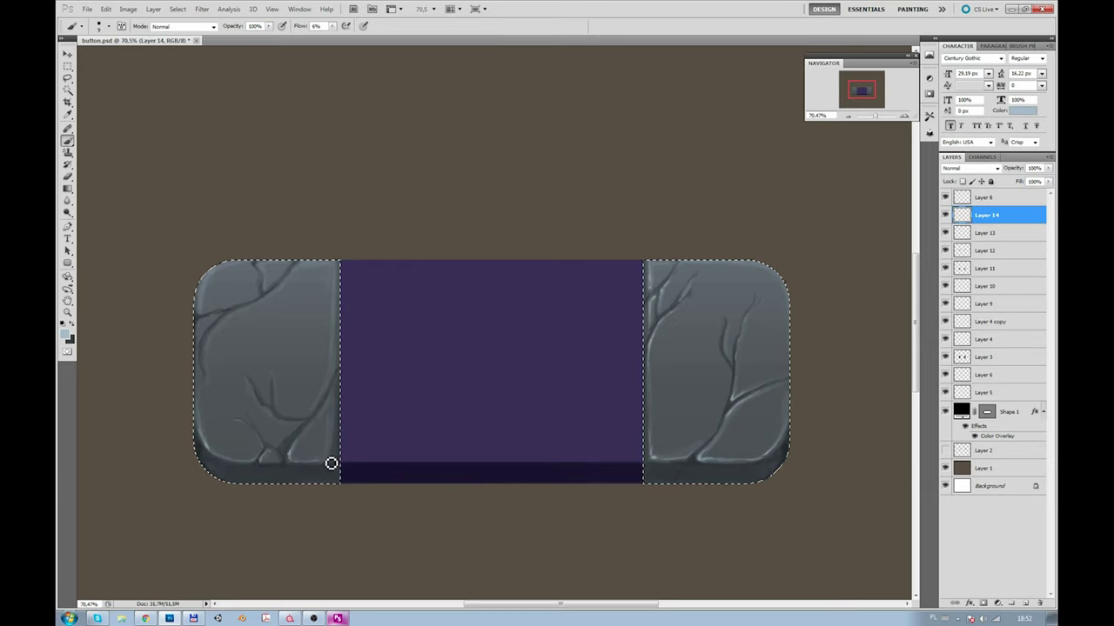
mouse_move(254, 317)
left_mouse_down()
mouse_move(216, 334)
mouse_move(301, 271)
left_mouse_up()
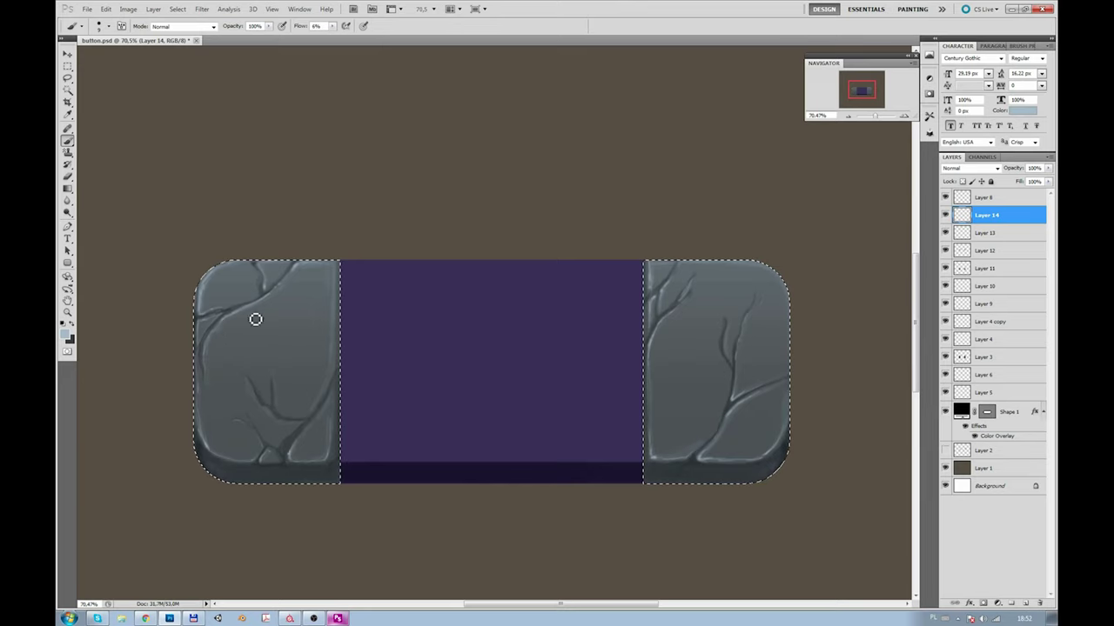
left_click_drag(289, 427, 338, 394)
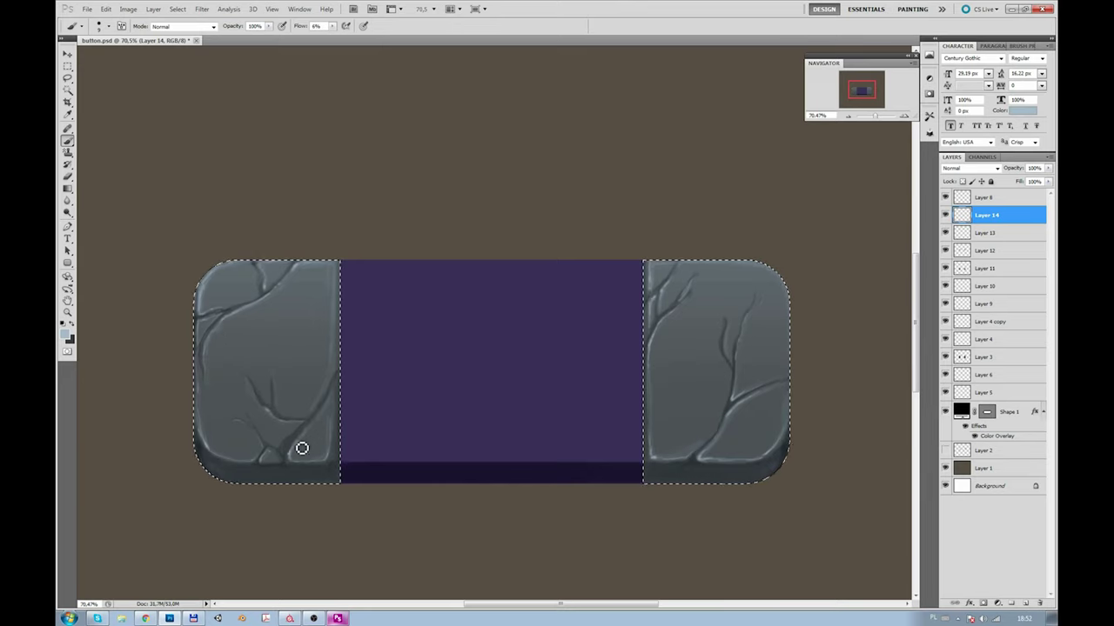
left_click_drag(313, 422, 329, 397)
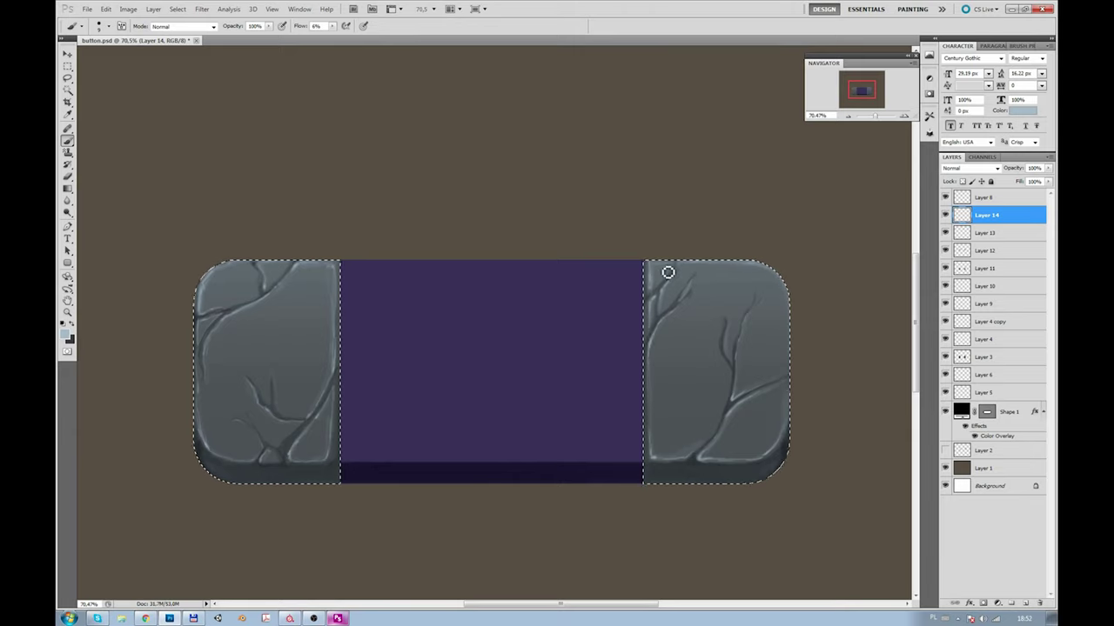
Step: Choose the 172 textured brush with dark grey on a new layer set to 55% opacity
left_click(109, 27)
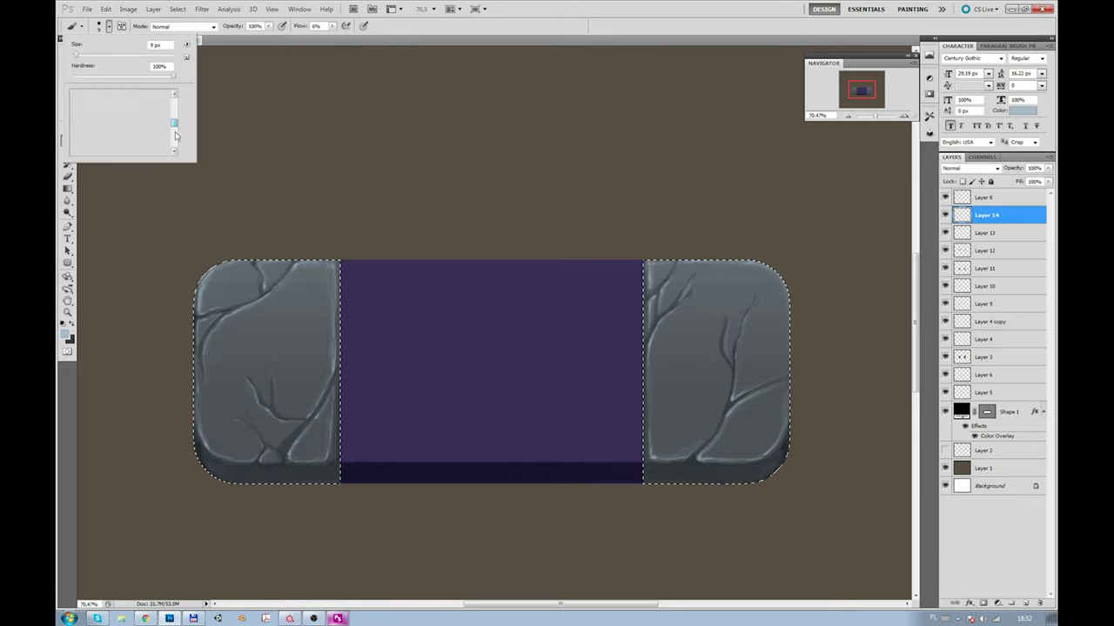
left_click(161, 97)
left_click(1024, 602)
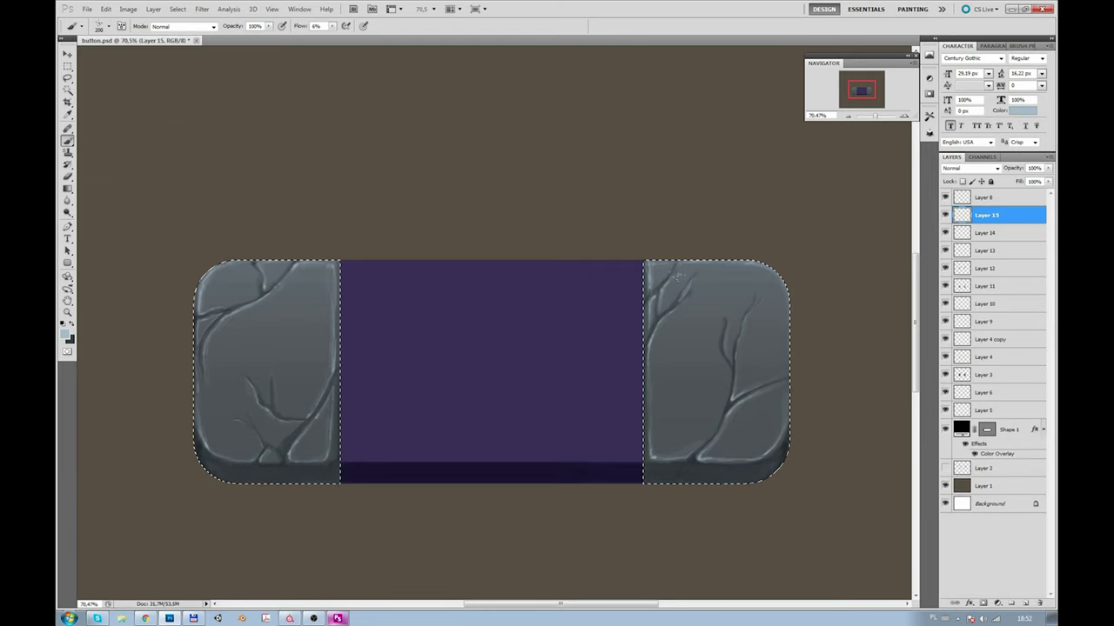
left_click(728, 453, "alt")
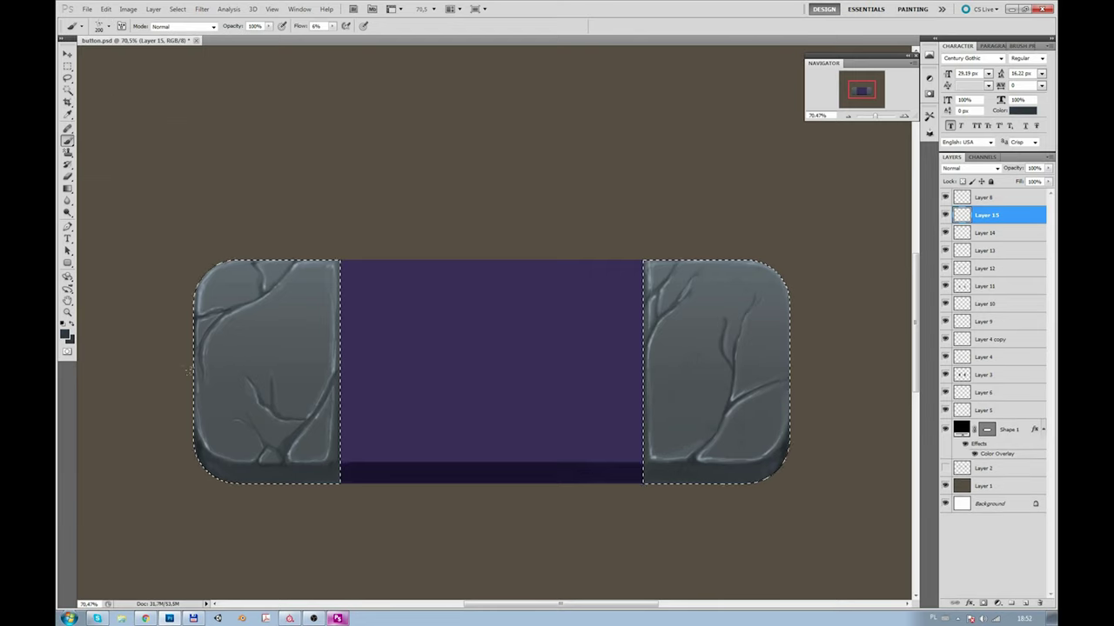
left_click_drag(1049, 168, 1024, 184)
left_click(67, 66)
Step: Deselect and draw a rectangular selection around the purple centre panel
key("ctrl+d")
left_click_drag(877, 118, 873, 119)
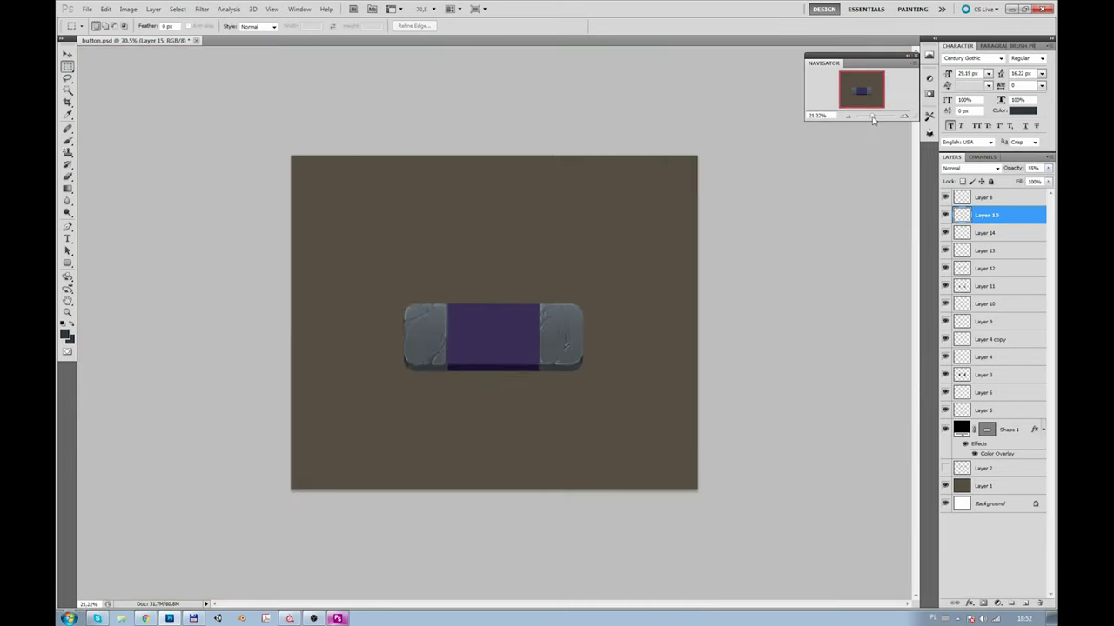
left_click_drag(874, 119, 877, 122)
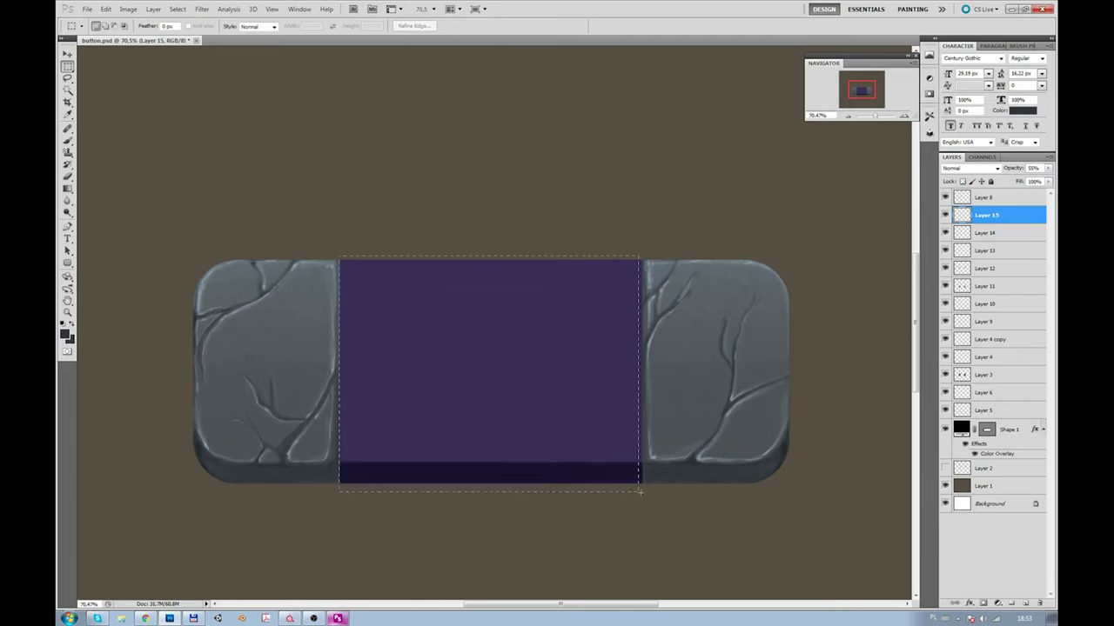
left_click_drag(643, 503, 340, 258)
Step: On a new layer, try a dark gradient across the purple panel and undo to compare
key("ctrl+shift+alt+n")
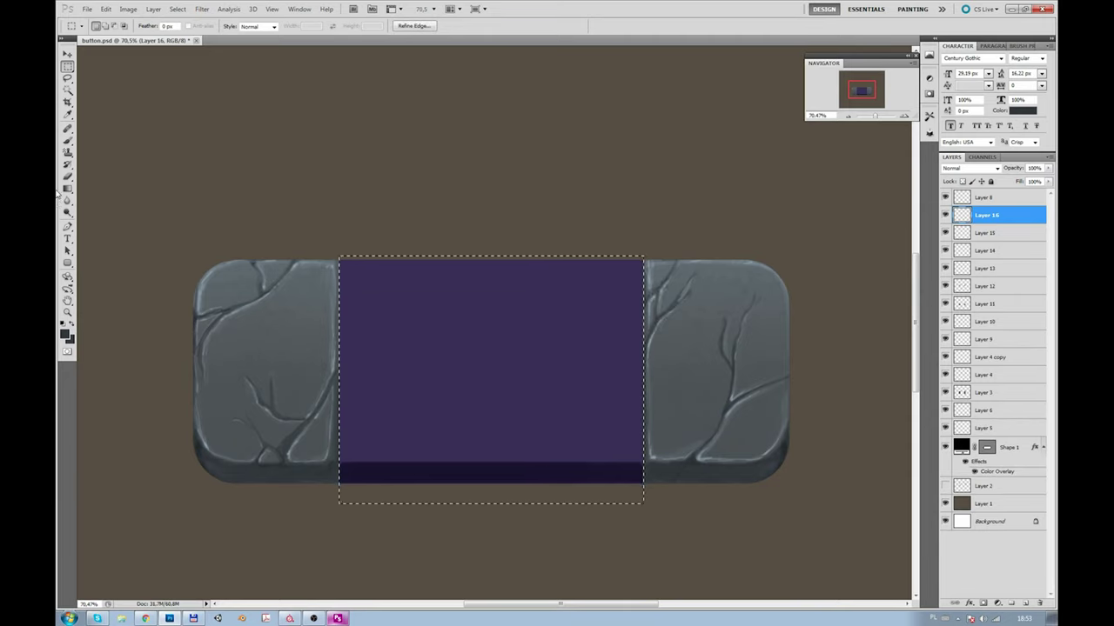
key("g")
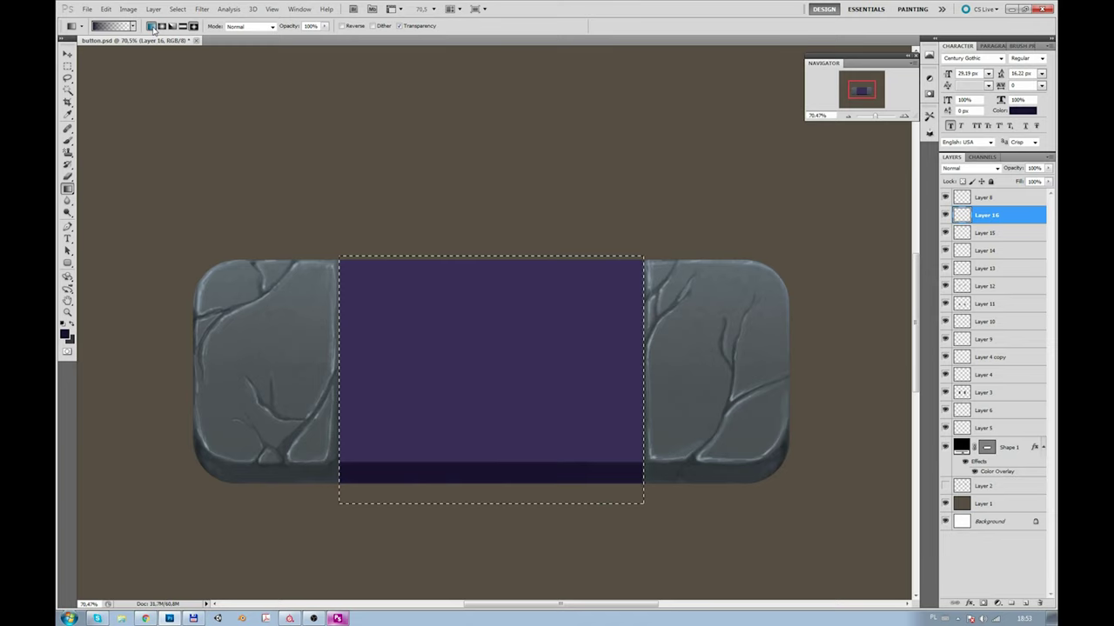
left_click_drag(336, 398, 353, 398)
key("ctrl+z")
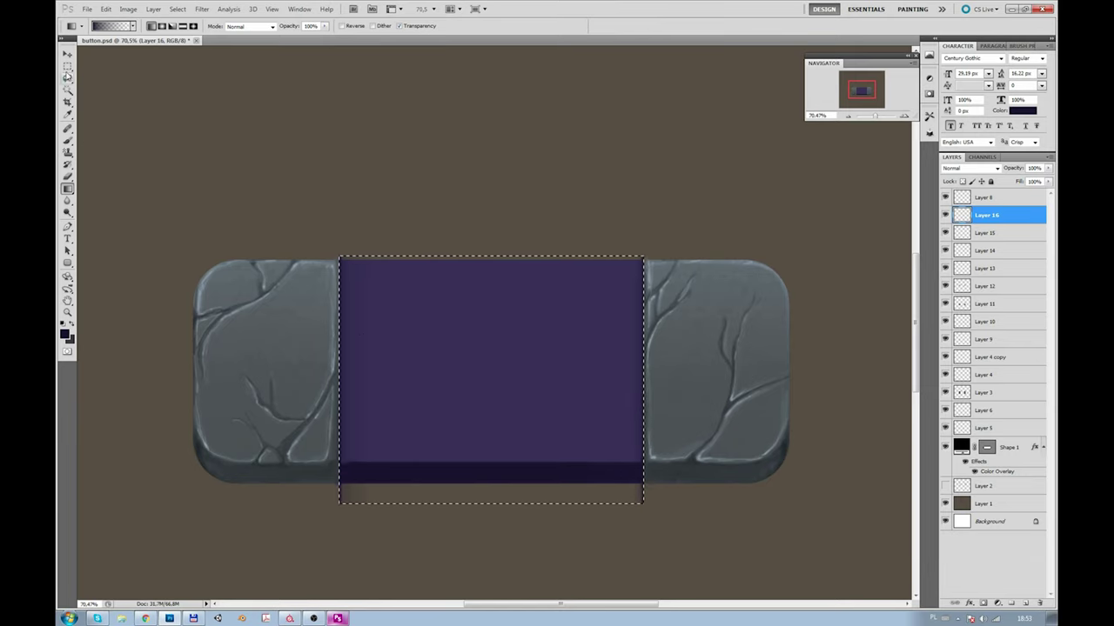
key("ctrl+z")
key("ctrl+z")
key("ctrl+z")
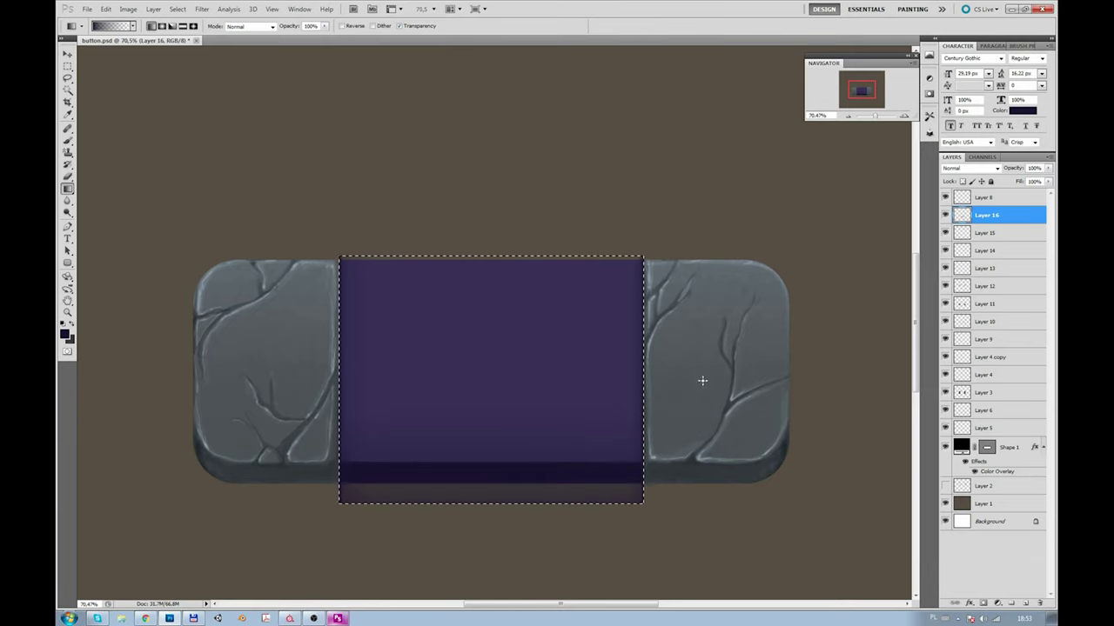
Step: Fill the panel selection with a new purple, then deselect and add an empty layer
left_click(64, 334)
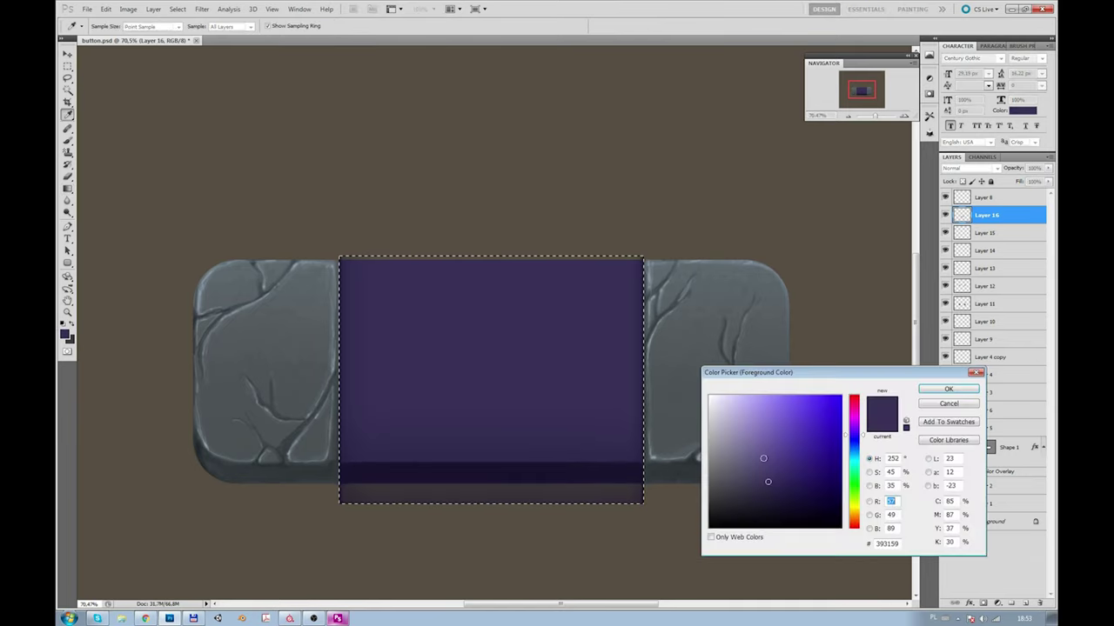
key("Return")
key("alt+BackSpace")
key("m")
key("ctrl+d")
key("ctrl+shift+alt+n")
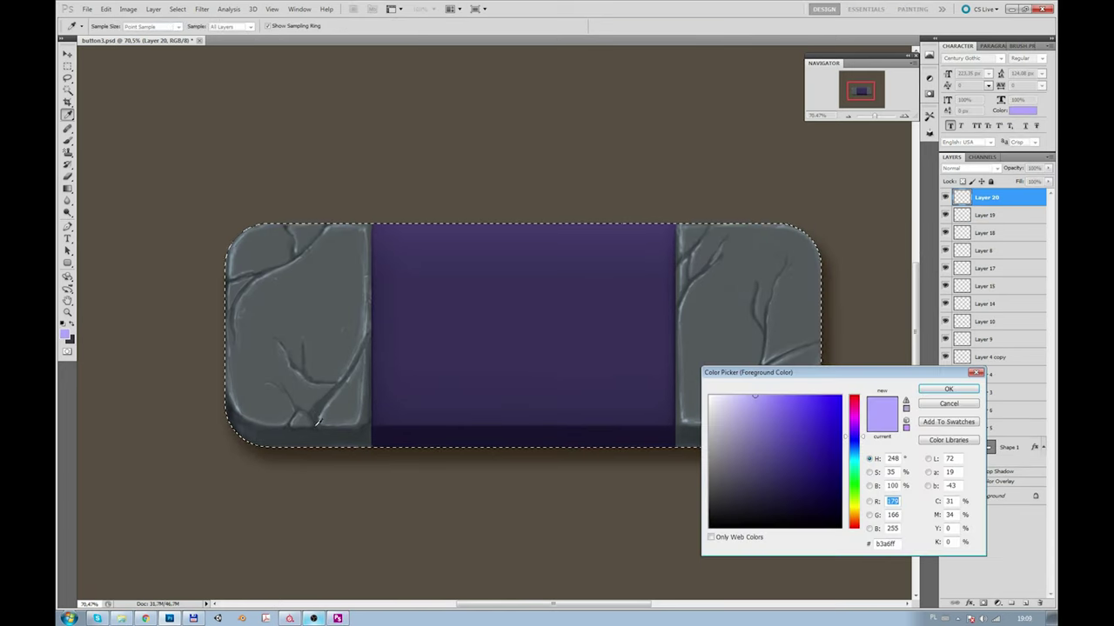
Step: Pick a dark paint colour and set the brush flow to 15% on a new layer
left_click(319, 421)
key("Return")
key("b")
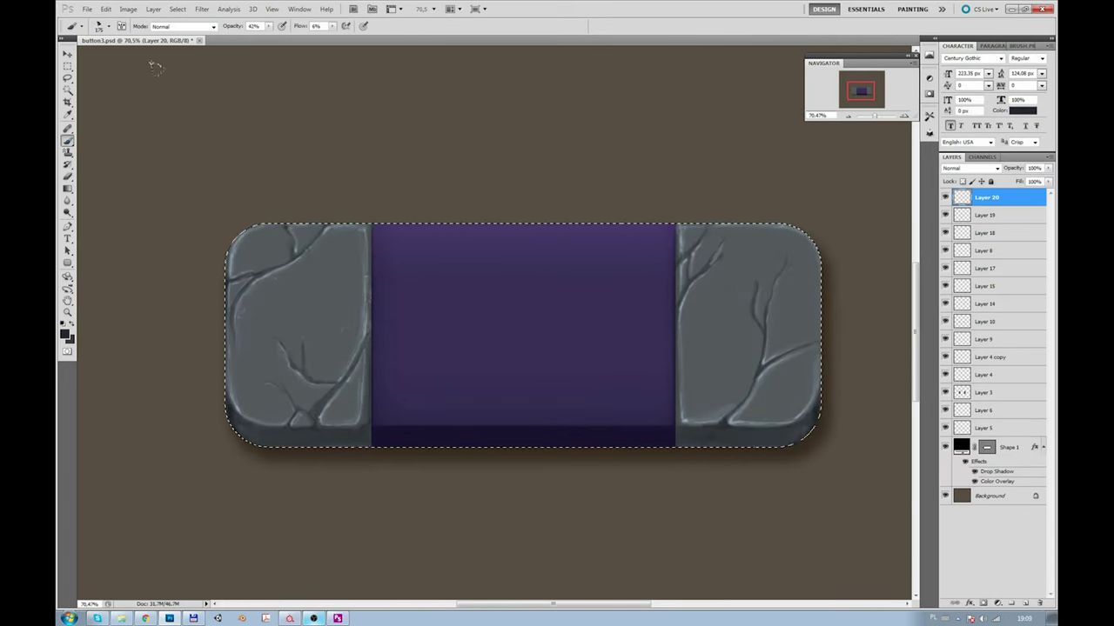
left_click(1023, 602)
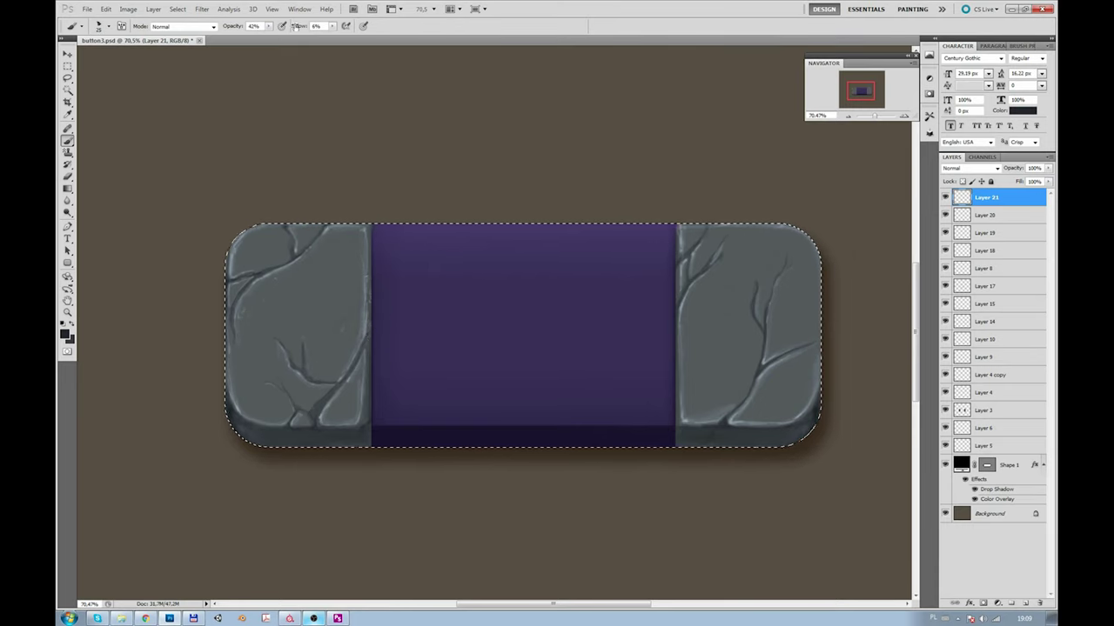
left_click_drag(331, 25, 347, 39)
left_click(364, 344)
Step: Add highlight layers, size the brush to about 175 and sample the stone grey
left_click(1024, 603)
key("bracketright")
key("bracketright")
key("bracketright")
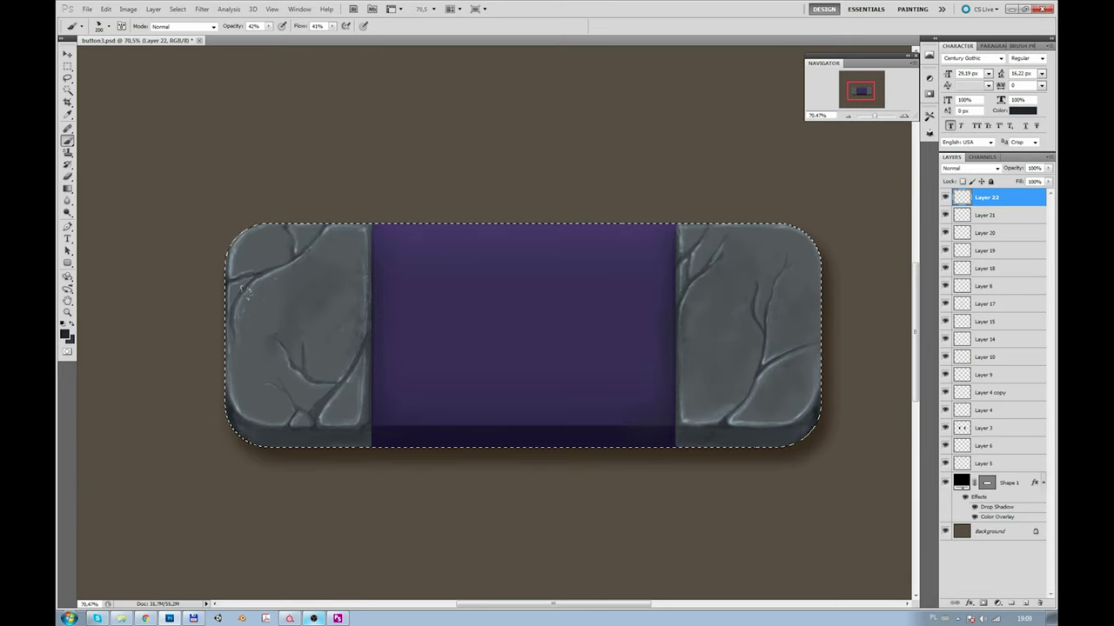
key("bracketleft")
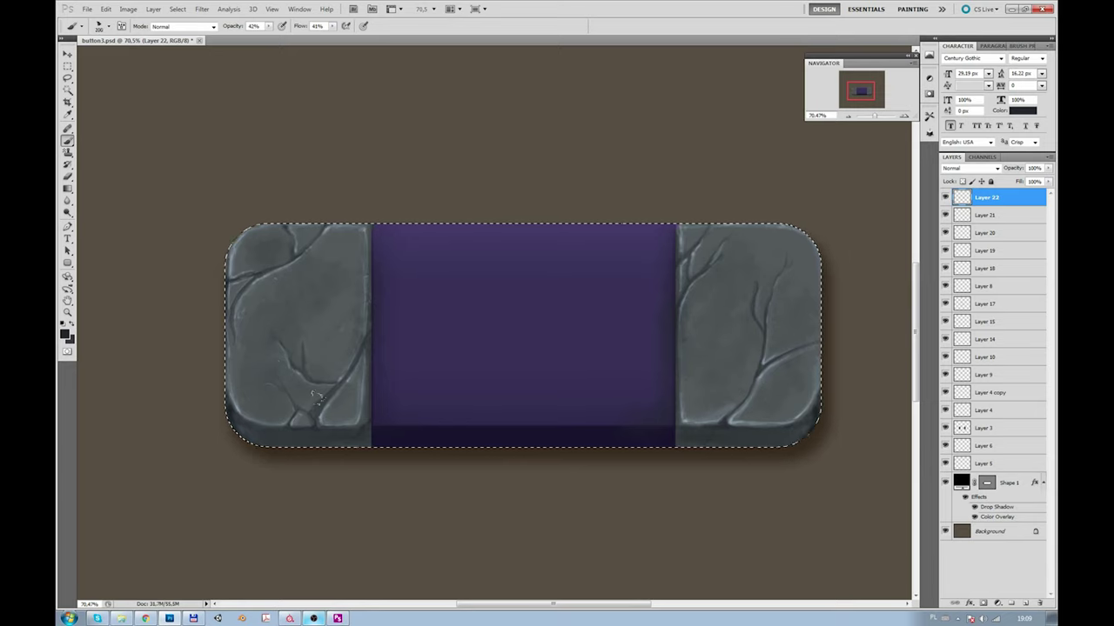
left_click(1025, 603)
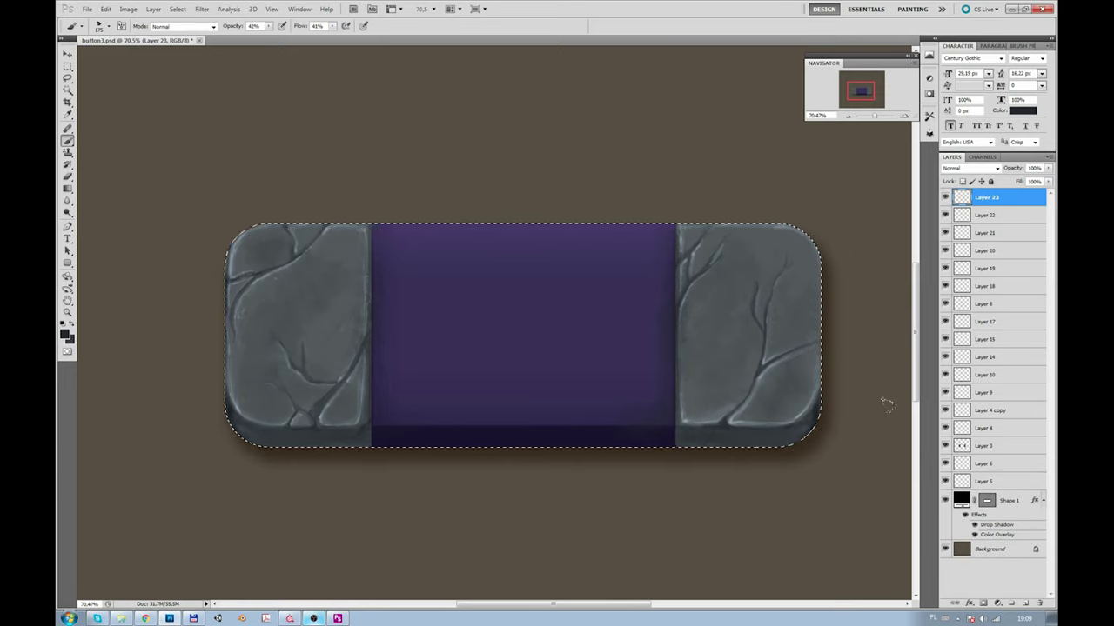
left_click(739, 417, "alt")
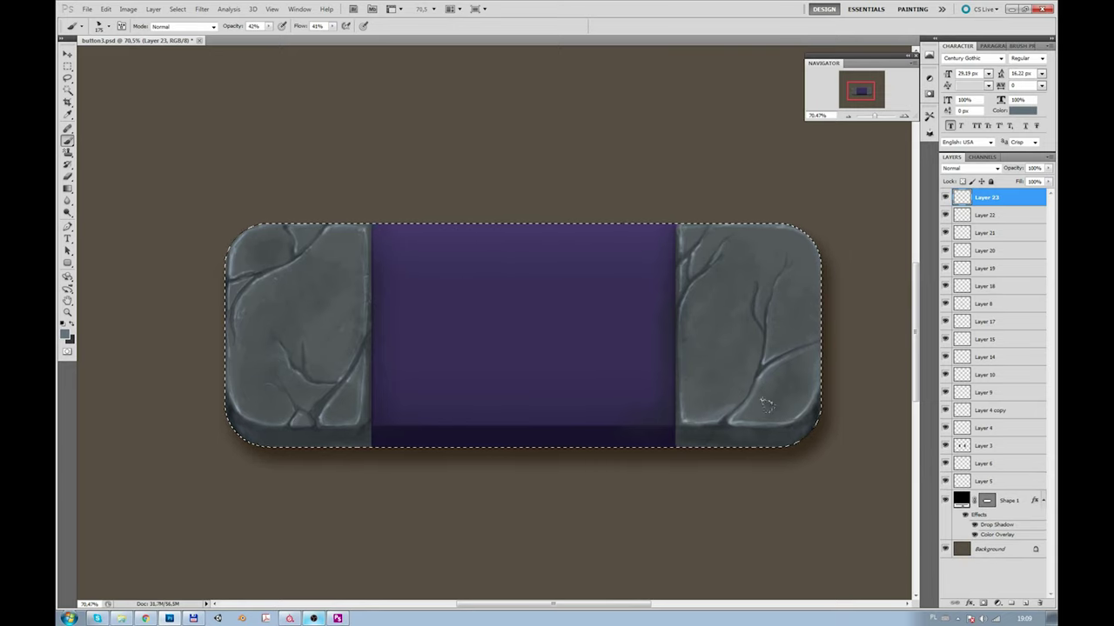
key("bracketright")
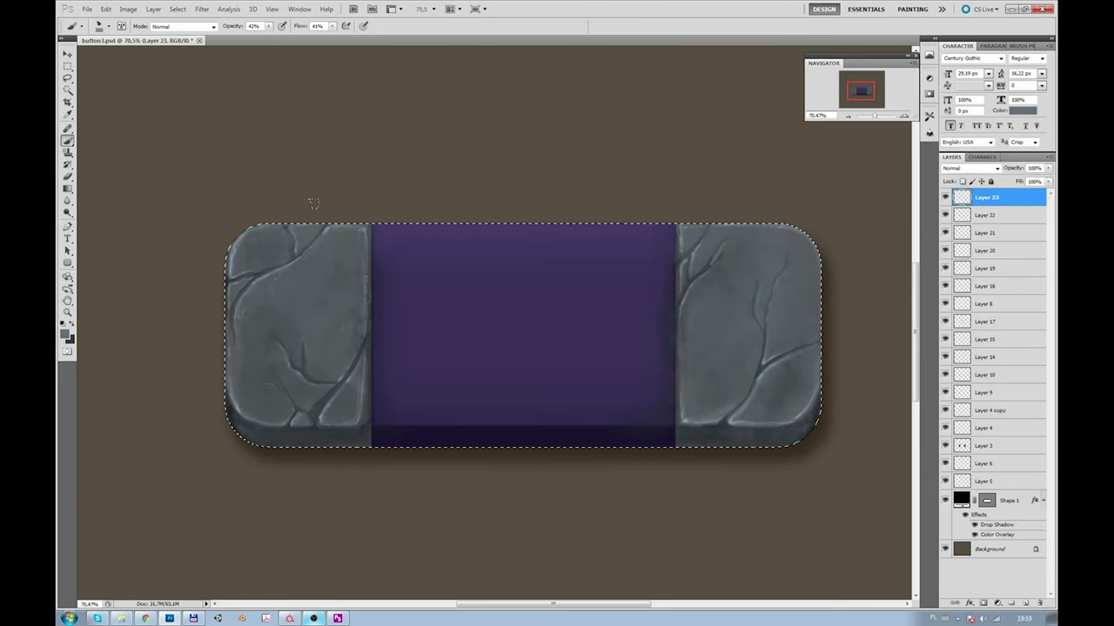
Step: Paint soft cloudy texture over the purple centre, trying Color Dodge and other modes at 39% opacity
left_click_drag(430, 383, 483, 375)
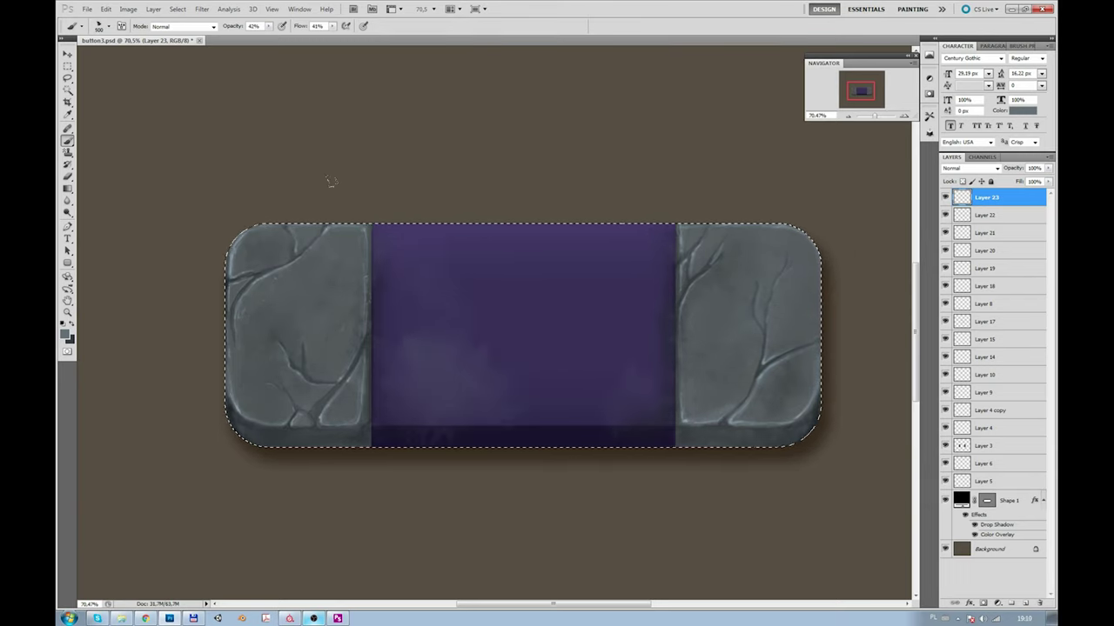
left_click_drag(592, 261, 653, 327)
left_click_drag(522, 375, 578, 409)
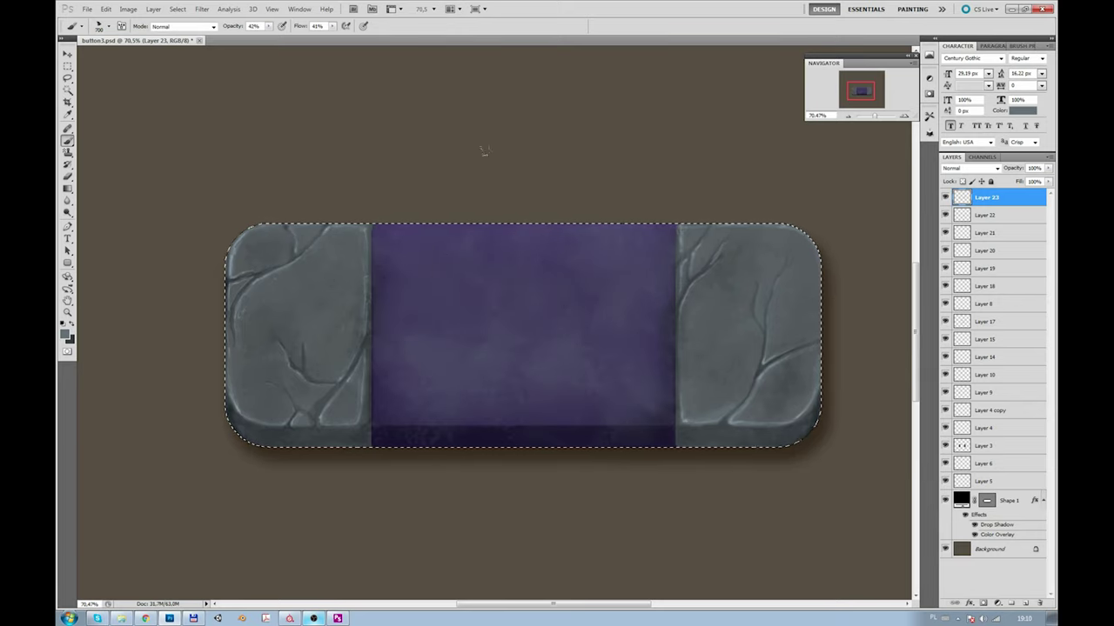
left_click(970, 168)
left_click(966, 261)
key("Down")
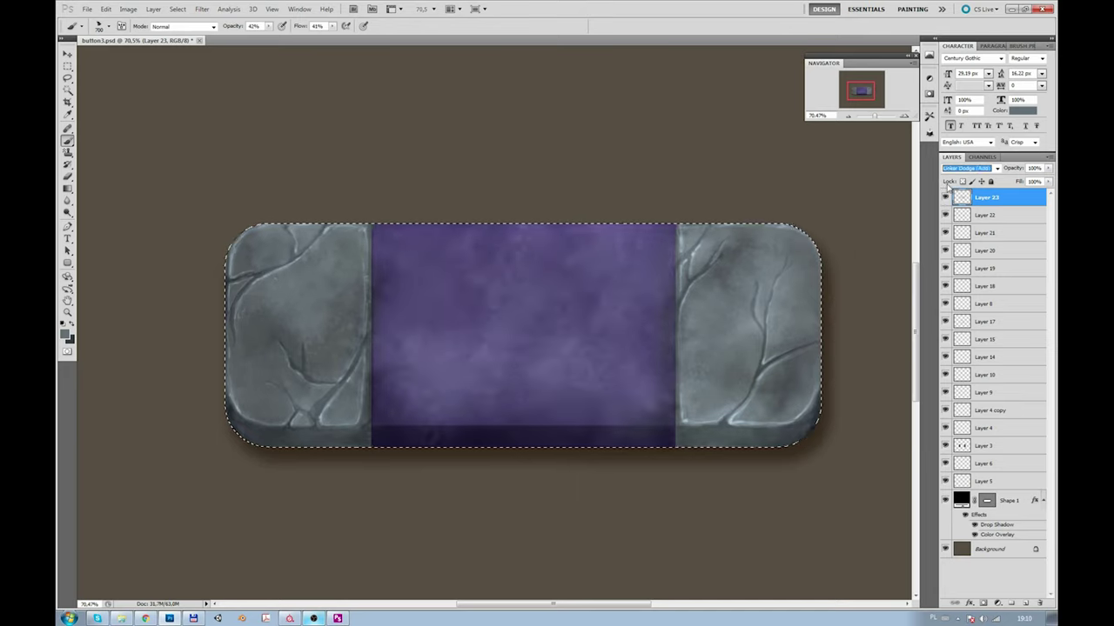
key("Down")
key("Down")
key("Down")
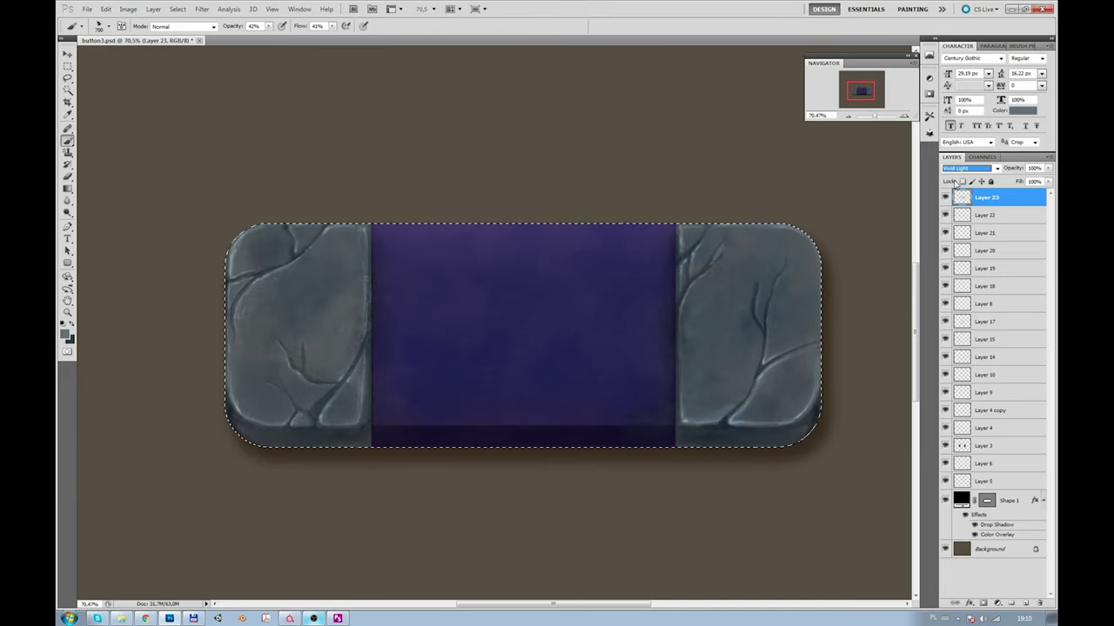
left_click(1048, 168)
left_click(1016, 181)
Step: Duplicate the cloud layer as Layer 24 in Linear Dodge mode at 25% opacity
left_click(961, 168)
key("ctrl+j")
key("Up")
key("Up")
key("Up")
key("Up")
key("Up")
key("Up")
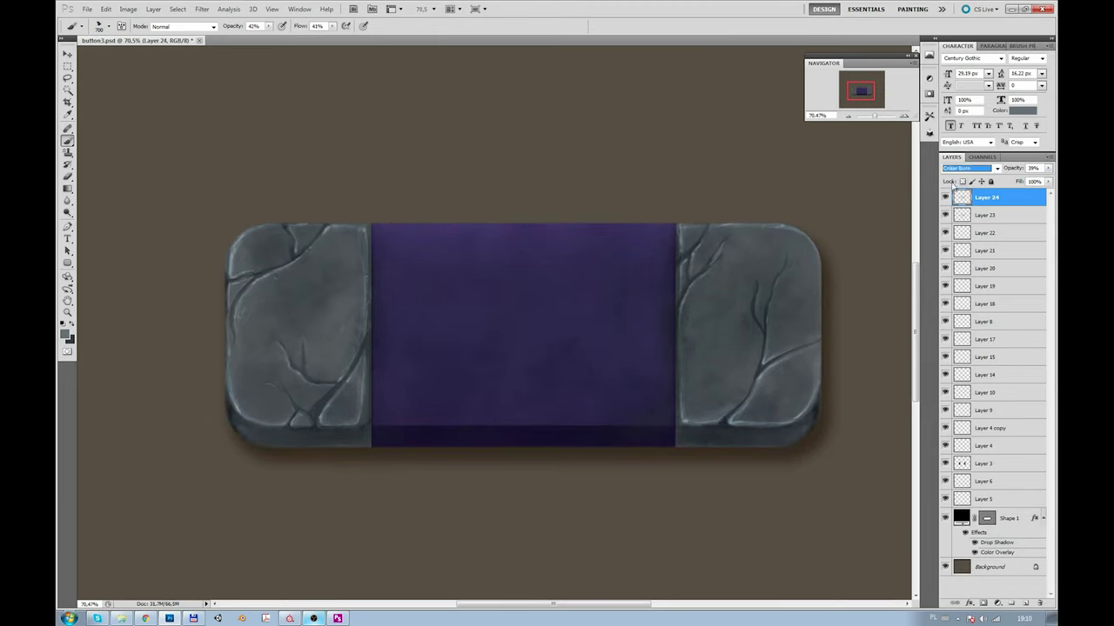
key("Down")
key("Down")
key("Down")
key("Down")
key("Down")
key("Down")
key("Down")
key("Up")
left_click(1048, 168)
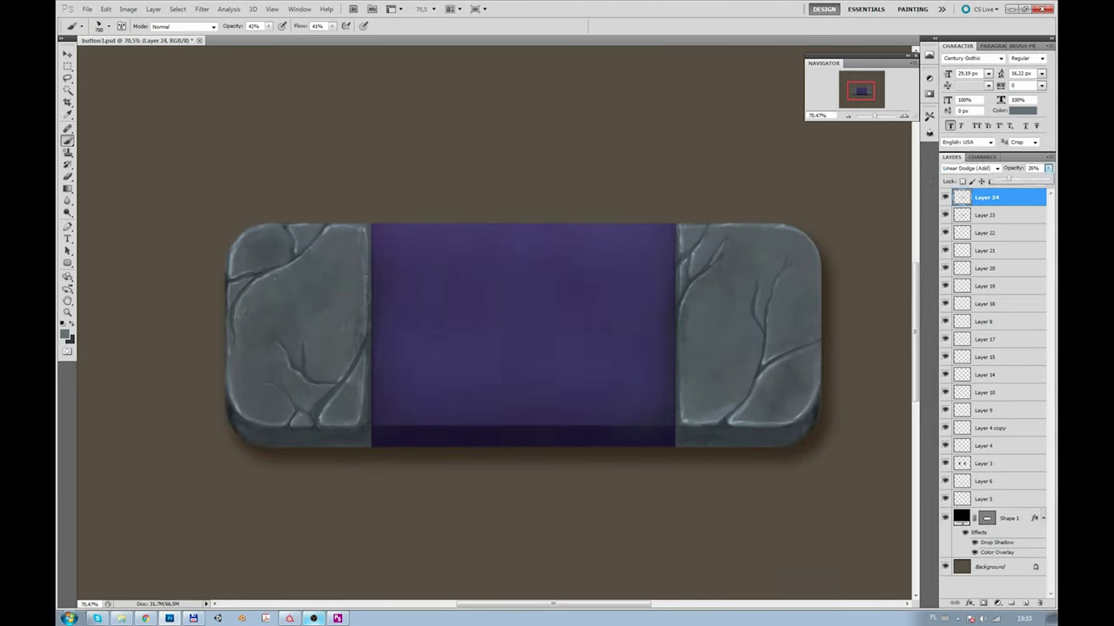
Step: Sharpen the stones with Filter > Sharpen > Unsharp Mask and add a new top layer
left_click(202, 9)
left_click(341, 194)
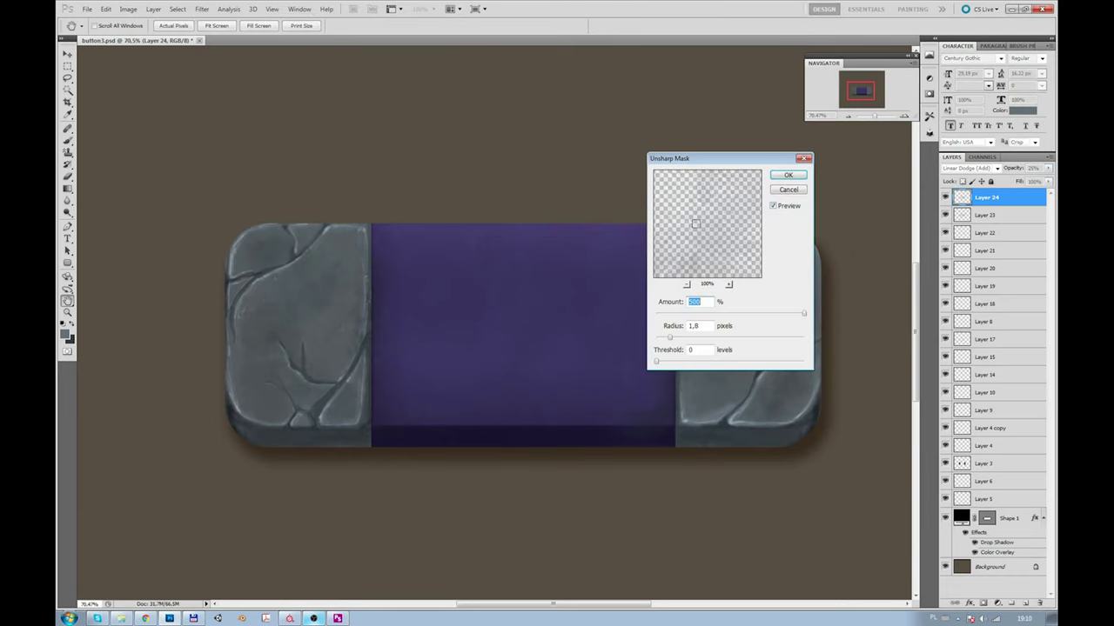
key("Escape")
left_click_drag(865, 90, 860, 93)
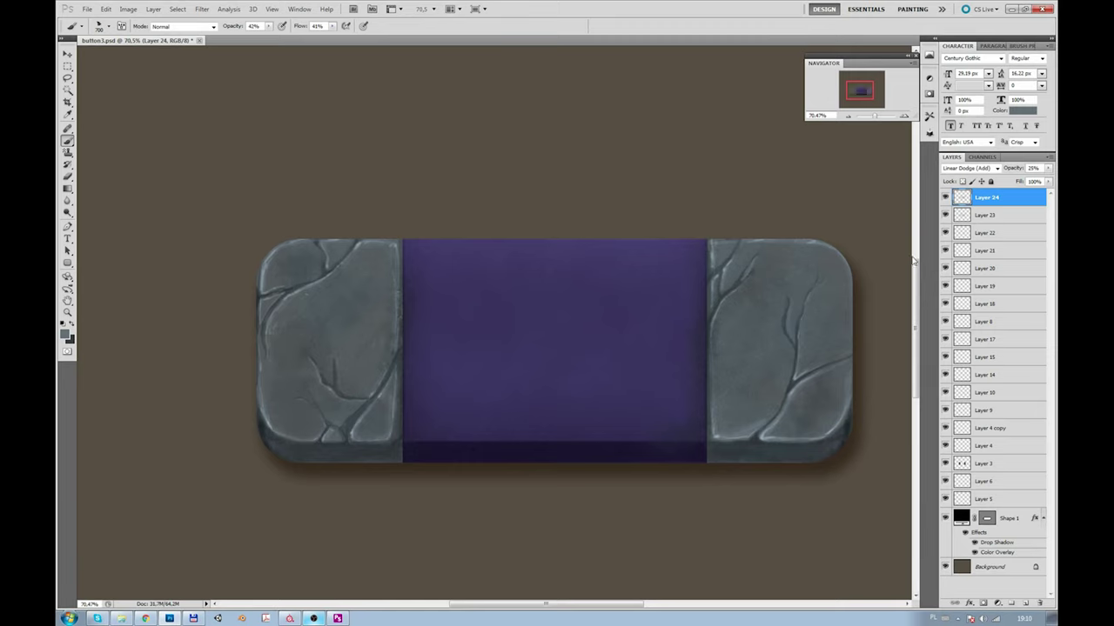
left_click(1020, 603)
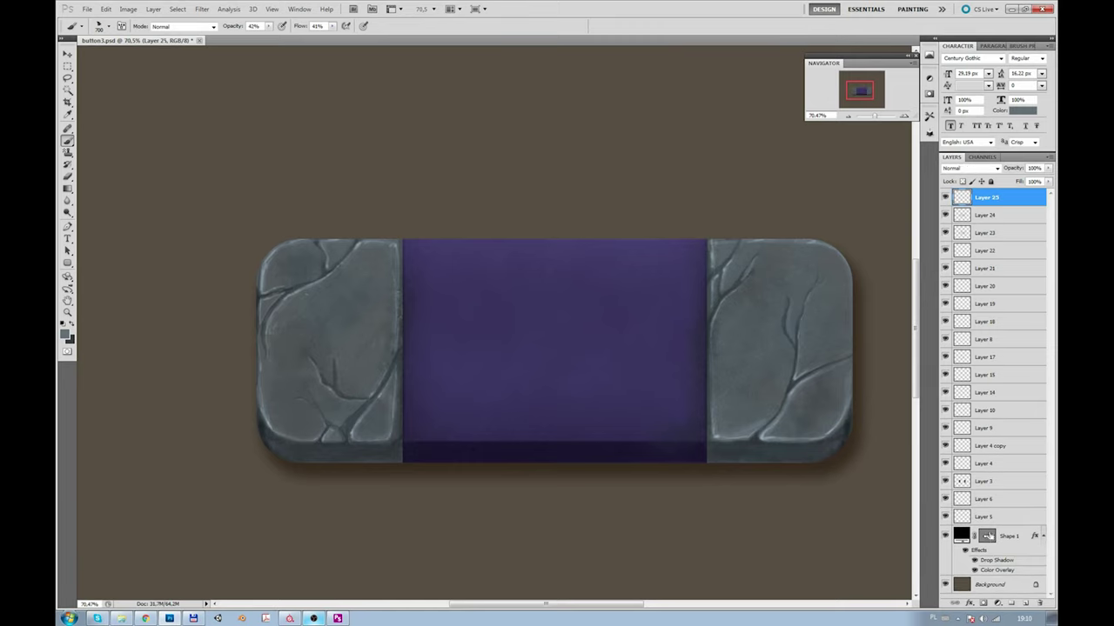
Step: Load the button selection, add a layer above Layer 6, and pick light blue, then the panel's dark purple
left_click(986, 536, "ctrl")
left_click(991, 502)
key("ctrl+shift+alt+n")
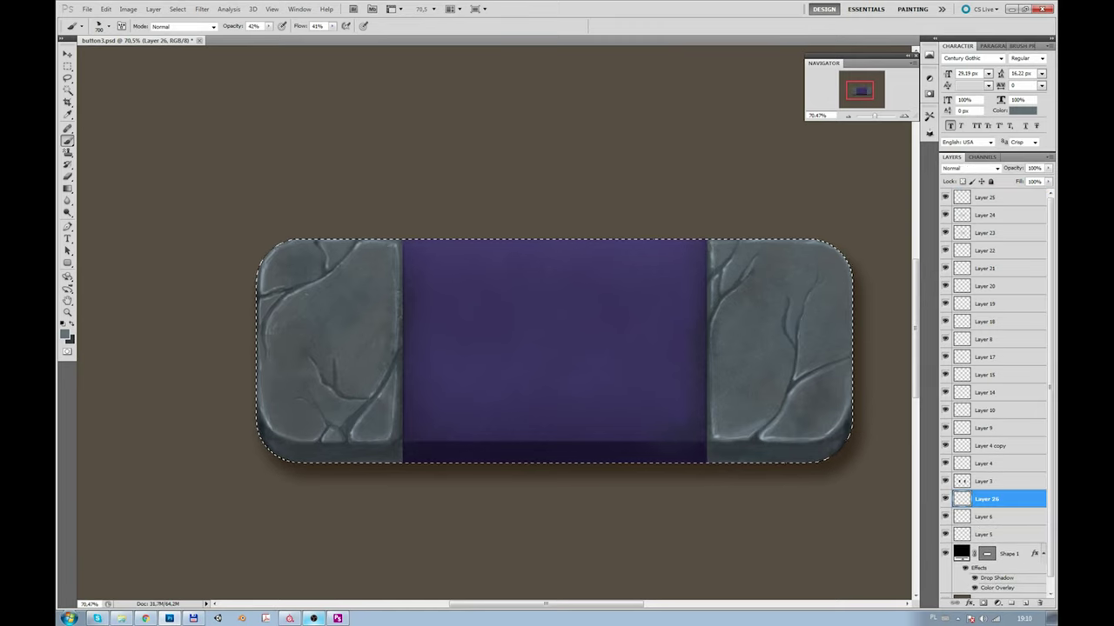
left_click(66, 333)
left_click(790, 427)
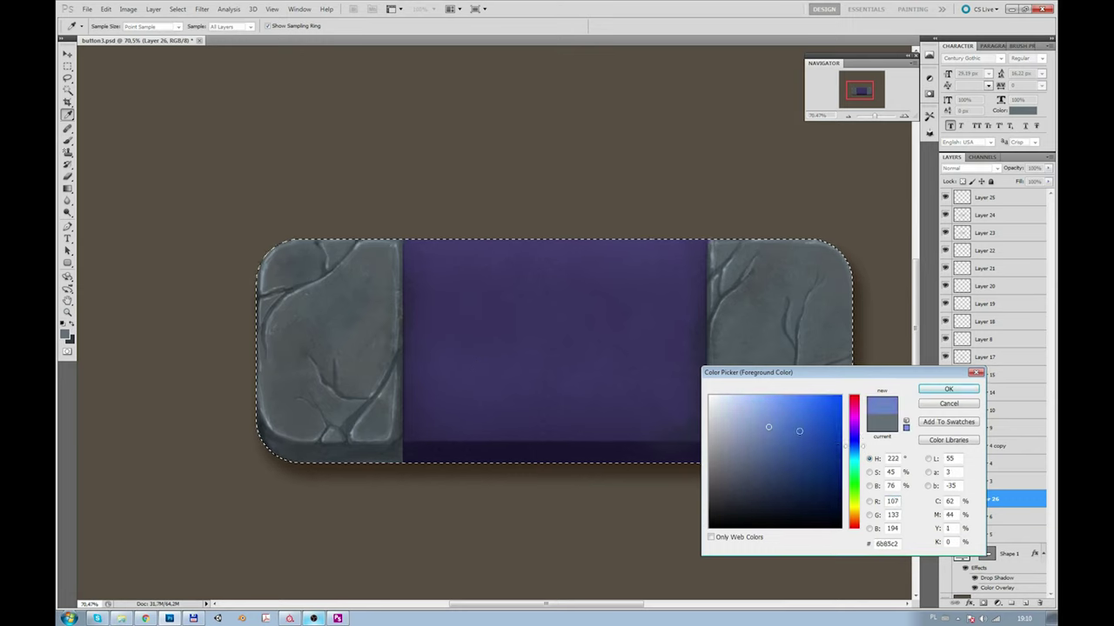
left_click(947, 388)
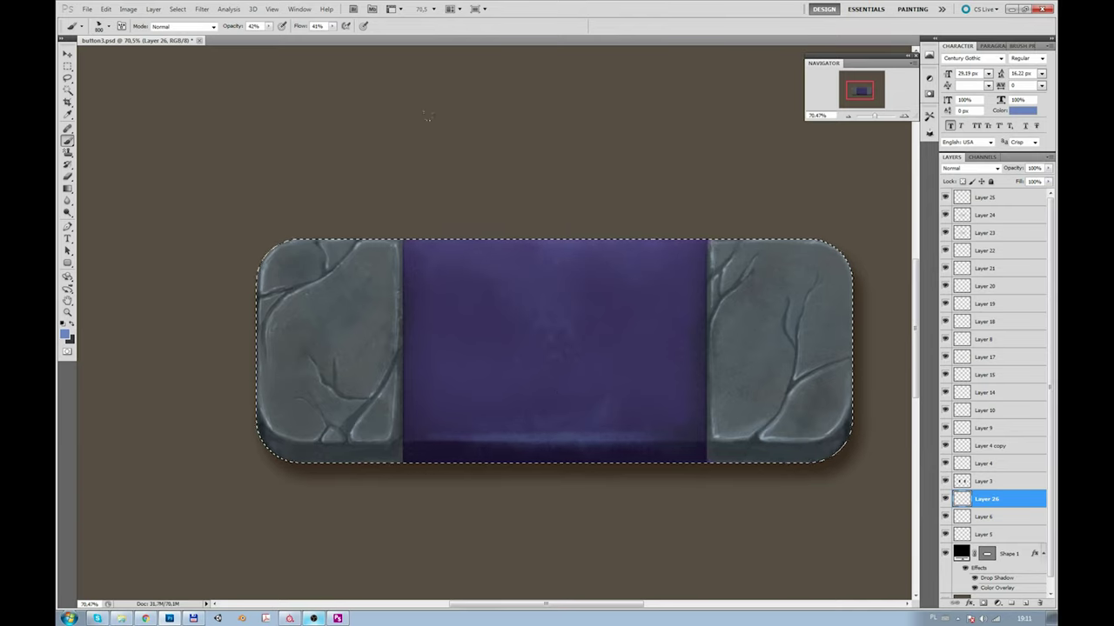
left_click(530, 302, "alt")
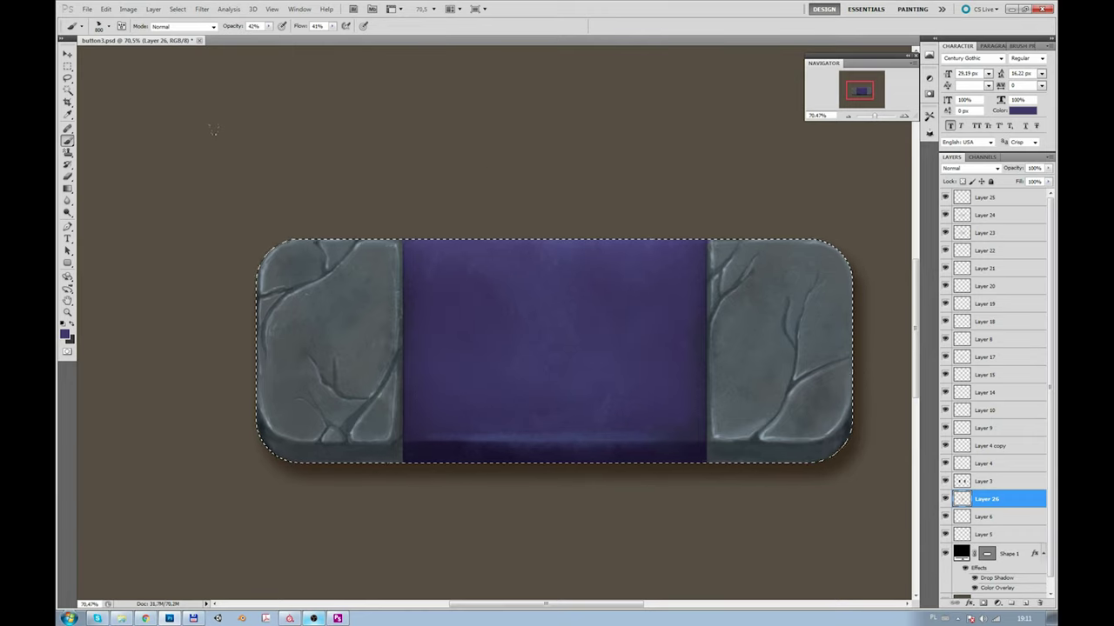
Step: Set up a hard round brush at 23% flow and 100% opacity on a new empty Layer 27
left_click(111, 27)
left_click(161, 98)
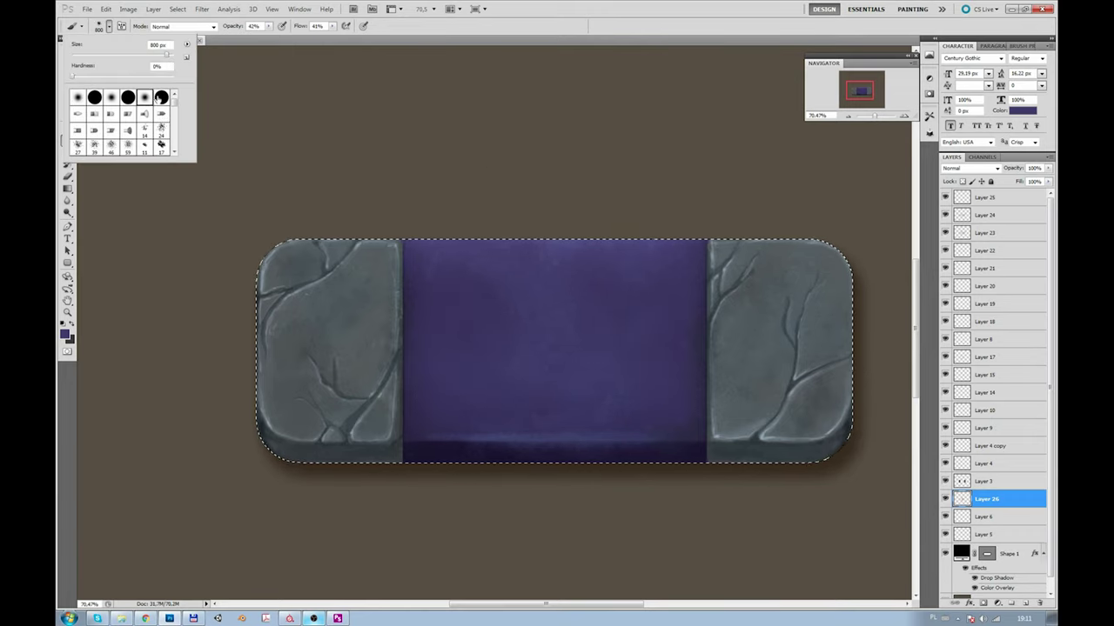
left_click(331, 26)
left_click_drag(341, 41, 324, 41)
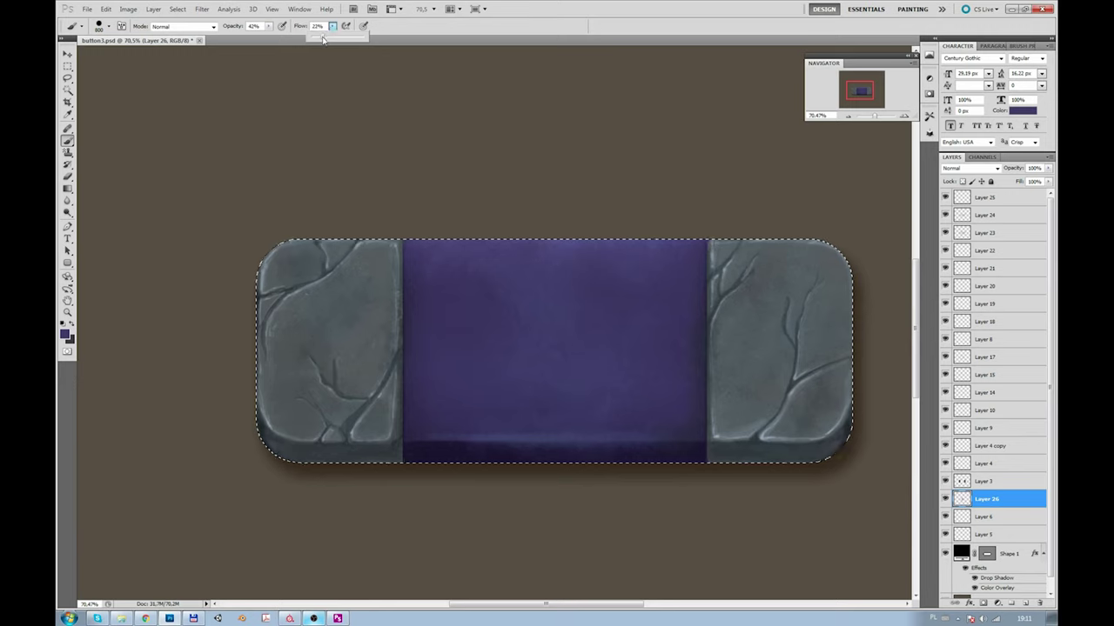
left_click(1027, 604)
key("0")
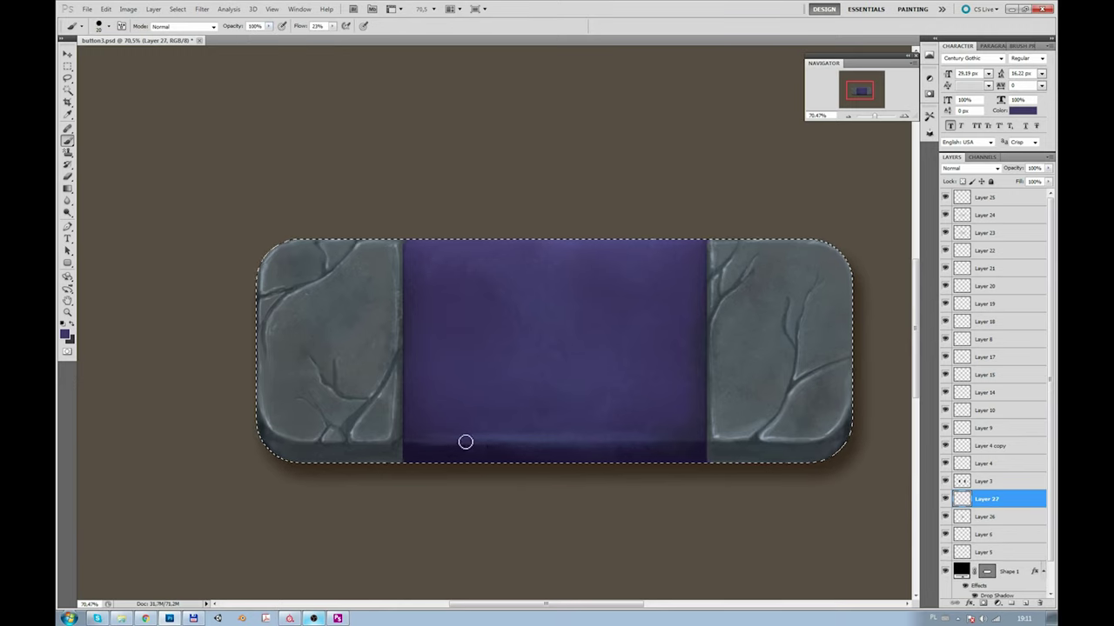
Step: Paint faint lighter-purple highlights along the panel's bottom and top edges at 66% opacity, 4% flow
left_click(64, 332)
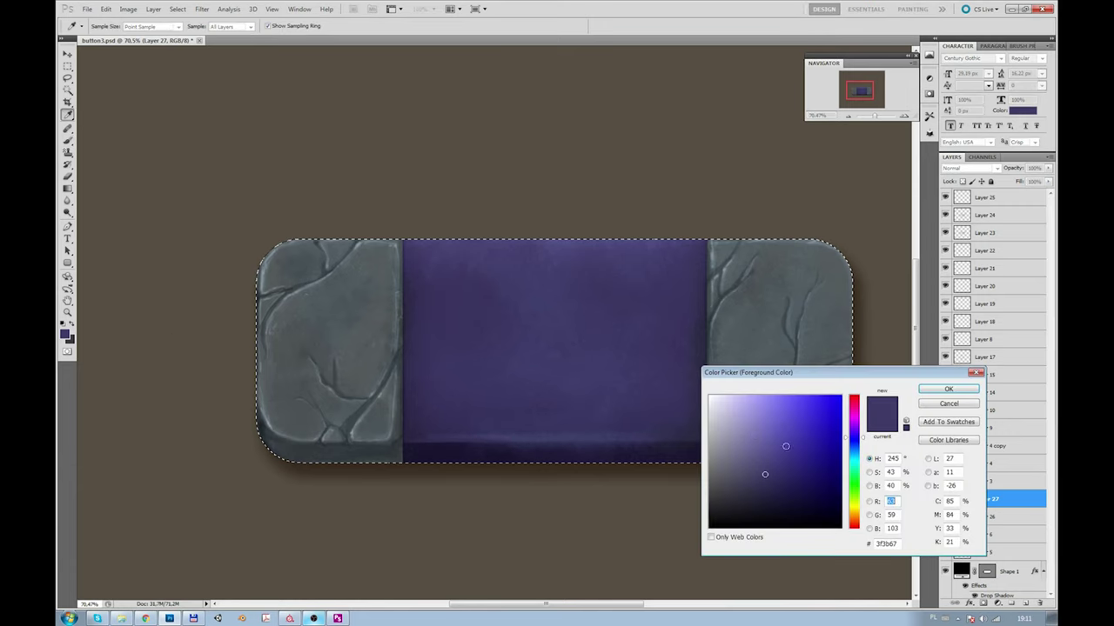
left_click(939, 389)
left_click_drag(501, 440, 468, 440)
left_click_drag(265, 25, 252, 38)
left_click_drag(331, 25, 319, 38)
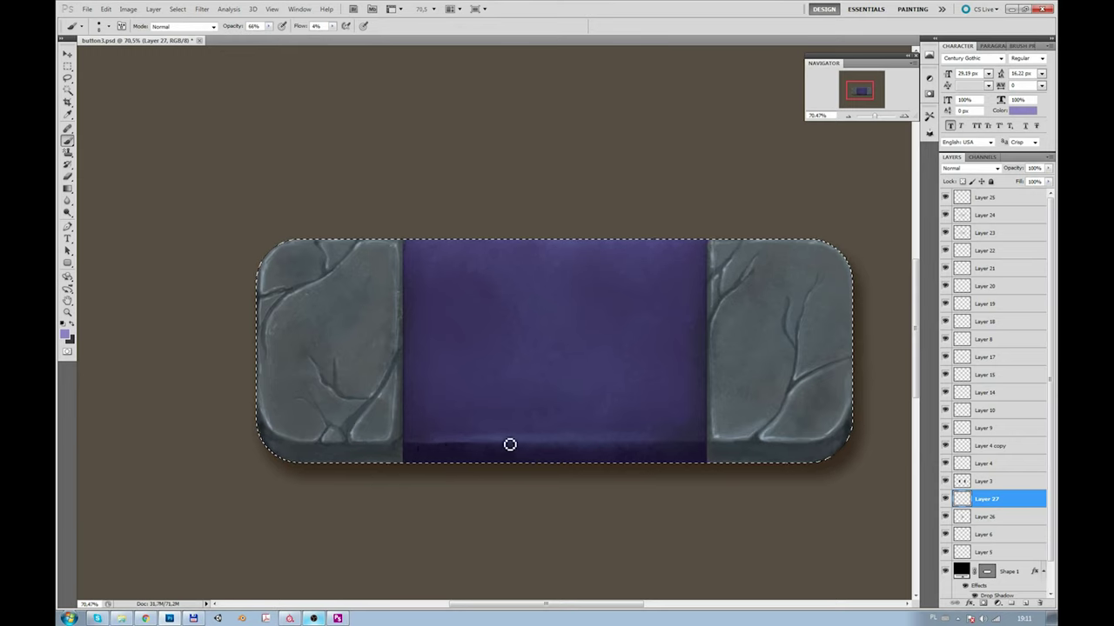
mouse_move(680, 444)
left_mouse_down()
mouse_move(584, 435)
mouse_move(563, 447)
mouse_move(694, 446)
left_mouse_up()
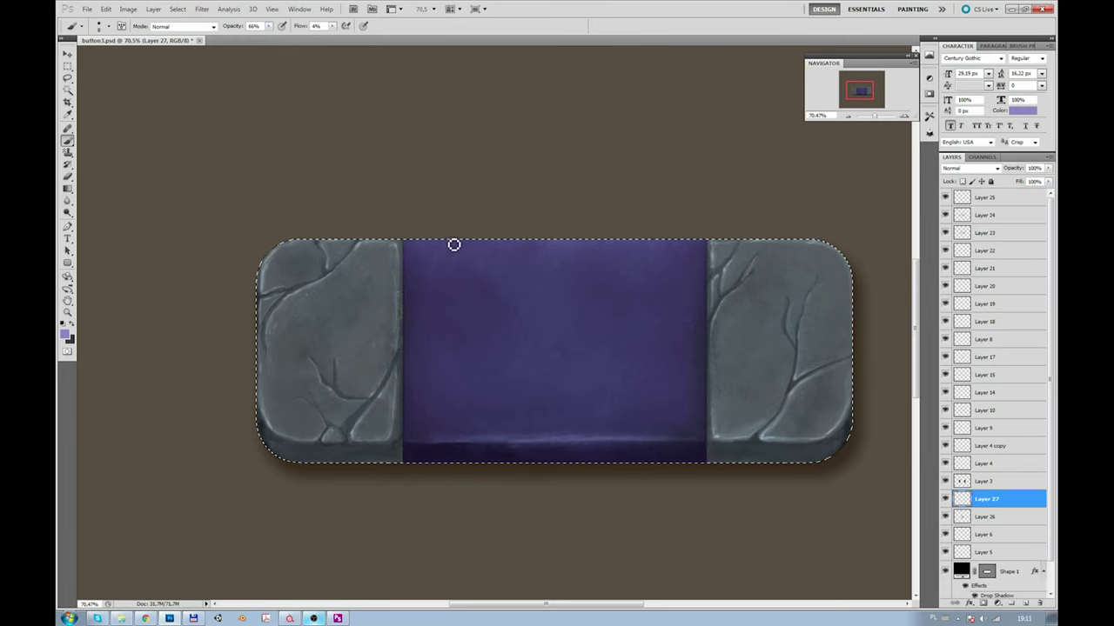
mouse_move(438, 246)
left_mouse_down()
mouse_move(708, 249)
mouse_move(409, 248)
mouse_move(698, 251)
left_mouse_up()
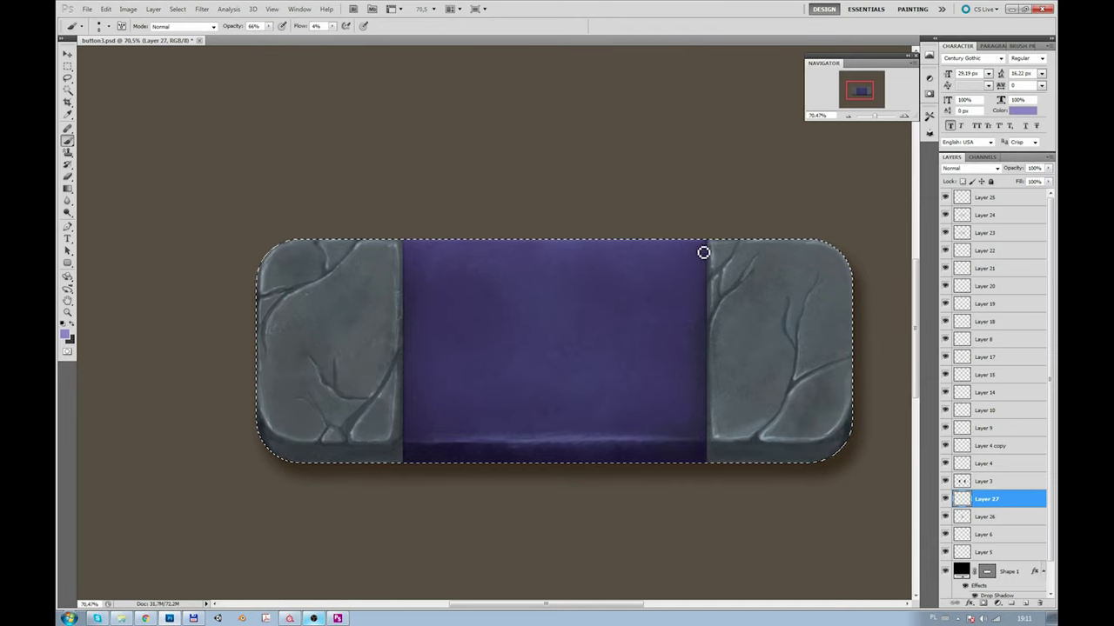
Step: Add Layers 28 and 29 with near-black as the foreground colour
left_click(1024, 601)
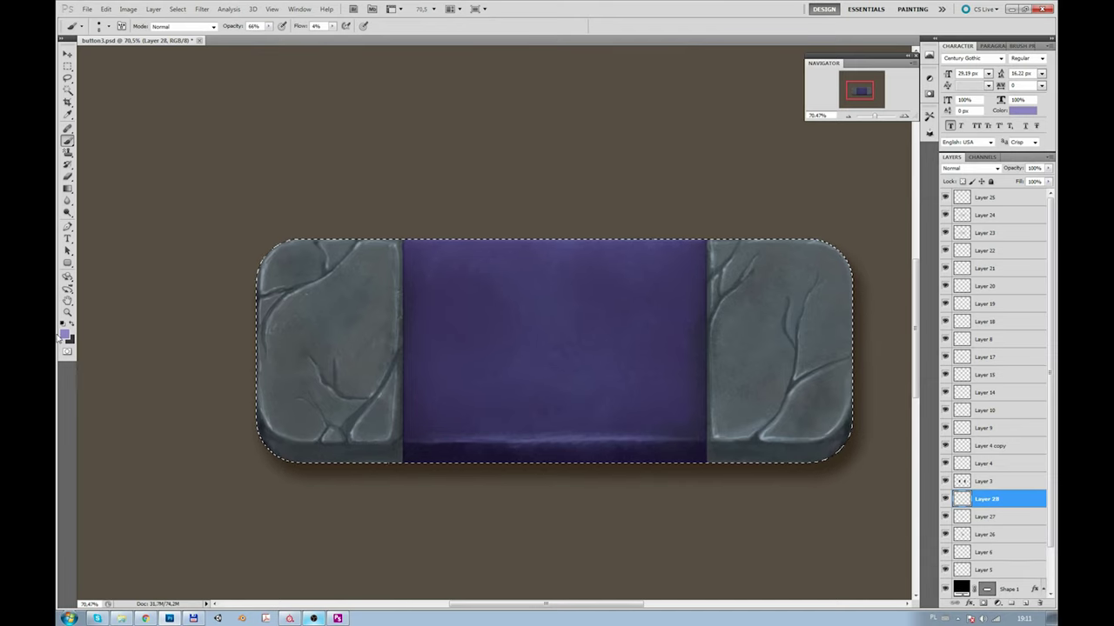
left_click(63, 334)
left_click(773, 507)
left_click(949, 389)
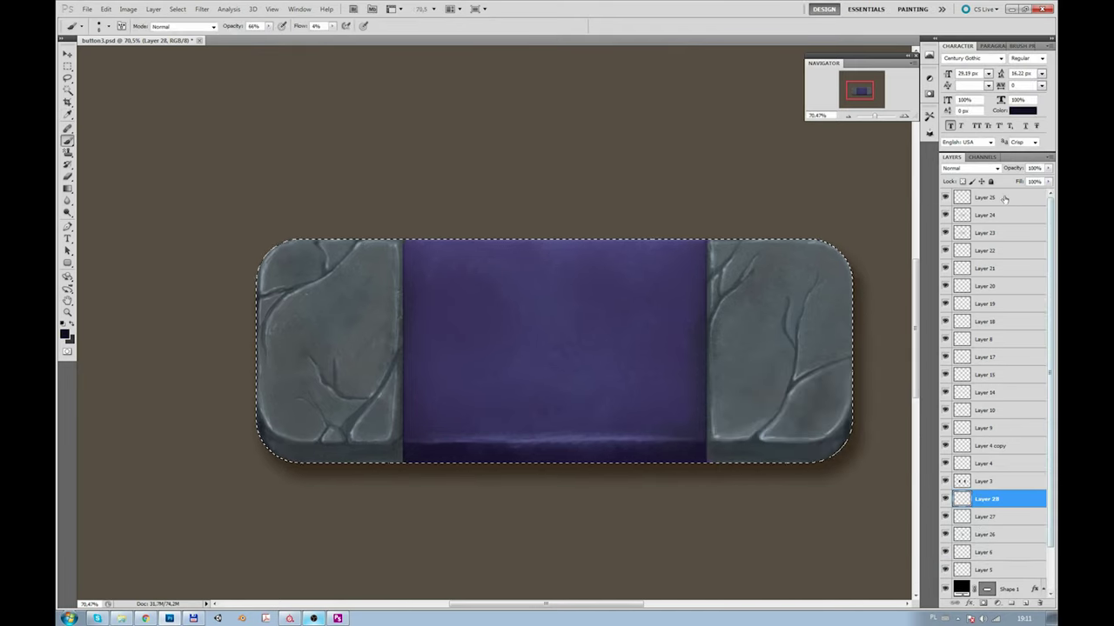
left_click(1025, 604)
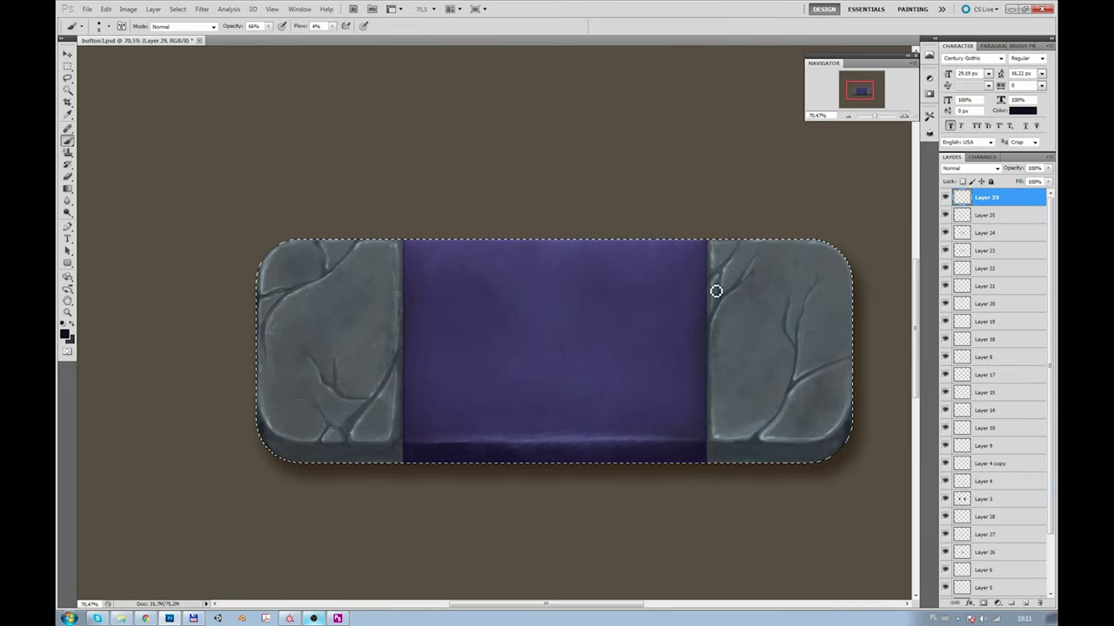
Step: At 100% opacity and 9% flow, darken the right stone cap's left edge, bottom and cracks
key("ctrl+y")
left_click_drag(265, 26, 334, 40)
left_click_drag(720, 305, 711, 440)
mouse_move(740, 468)
left_mouse_down()
mouse_move(763, 443)
mouse_move(774, 452)
left_mouse_up()
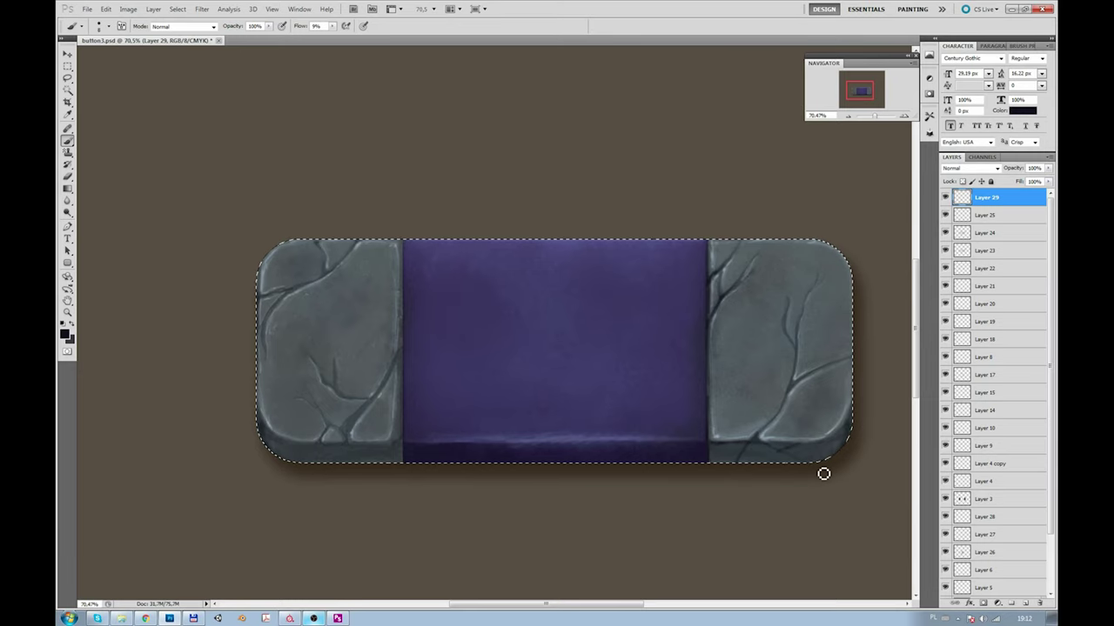
mouse_move(801, 383)
left_mouse_down()
mouse_move(791, 340)
mouse_move(814, 301)
left_mouse_up()
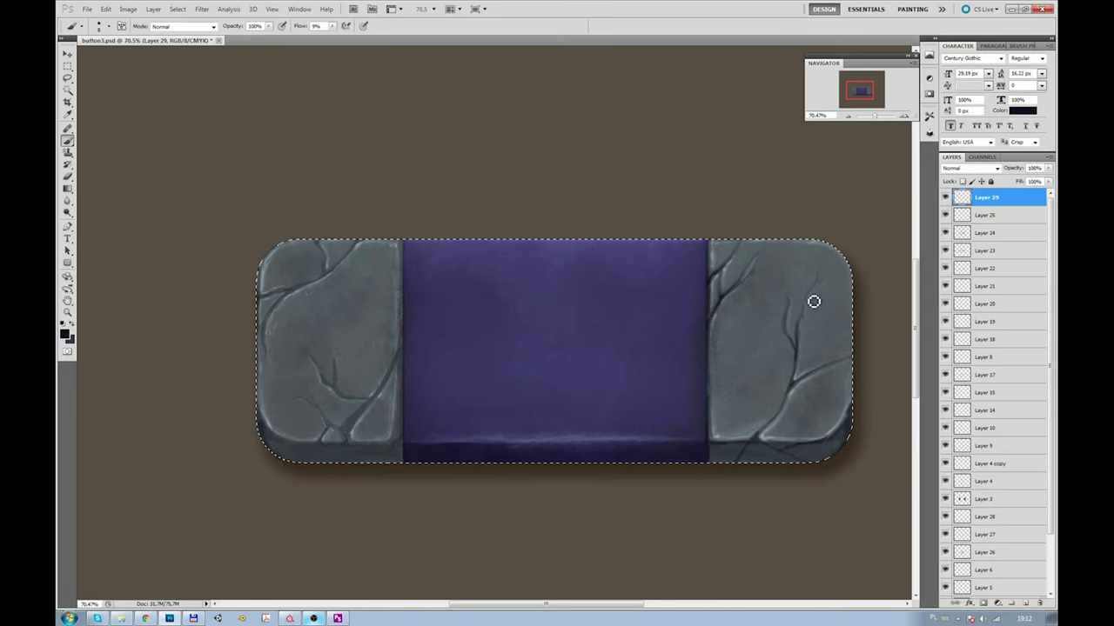
mouse_move(819, 395)
left_mouse_down()
mouse_move(758, 447)
mouse_move(808, 427)
left_mouse_up()
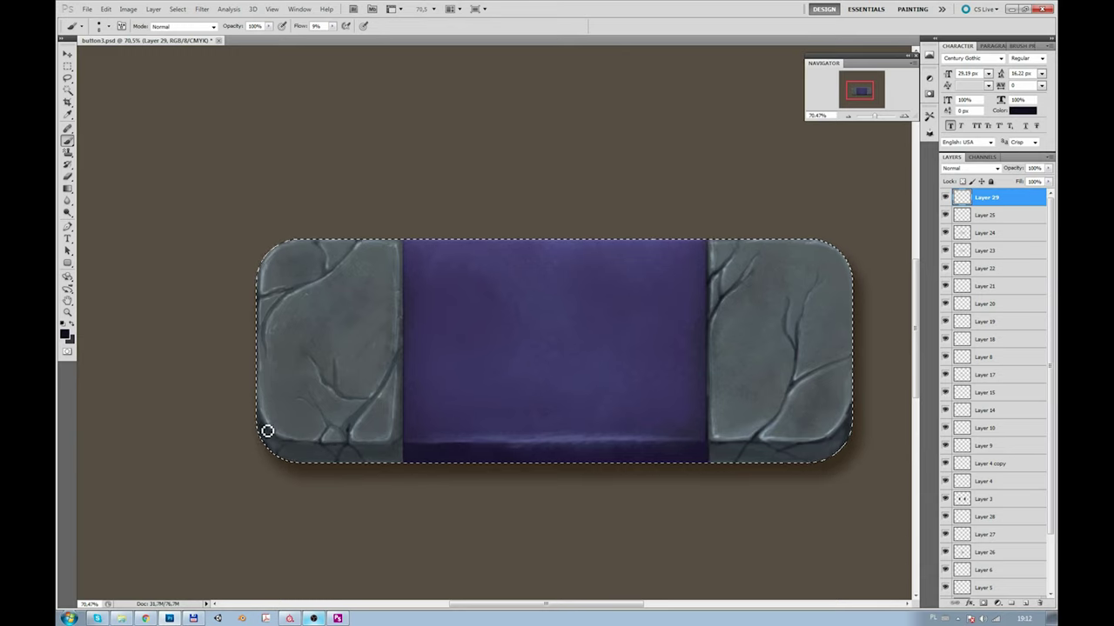
Step: Darken the left stone cap's bottom and right edges, then add Layer 30 on top
left_click_drag(388, 450, 409, 404)
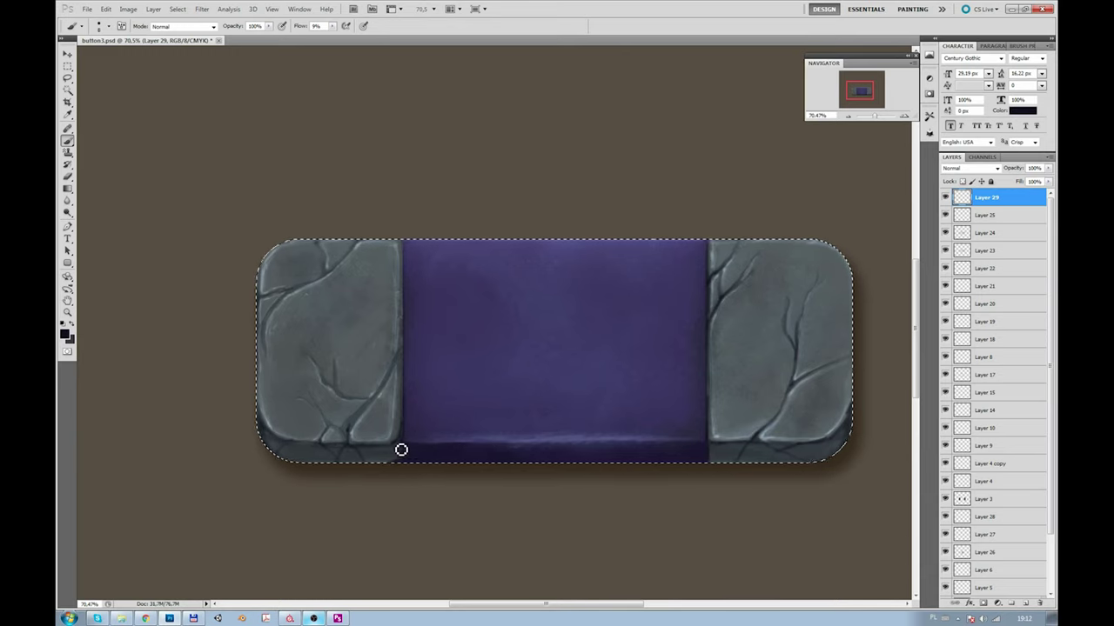
mouse_move(410, 360)
left_mouse_down()
mouse_move(405, 381)
mouse_move(405, 356)
mouse_move(356, 429)
mouse_move(360, 420)
left_mouse_up()
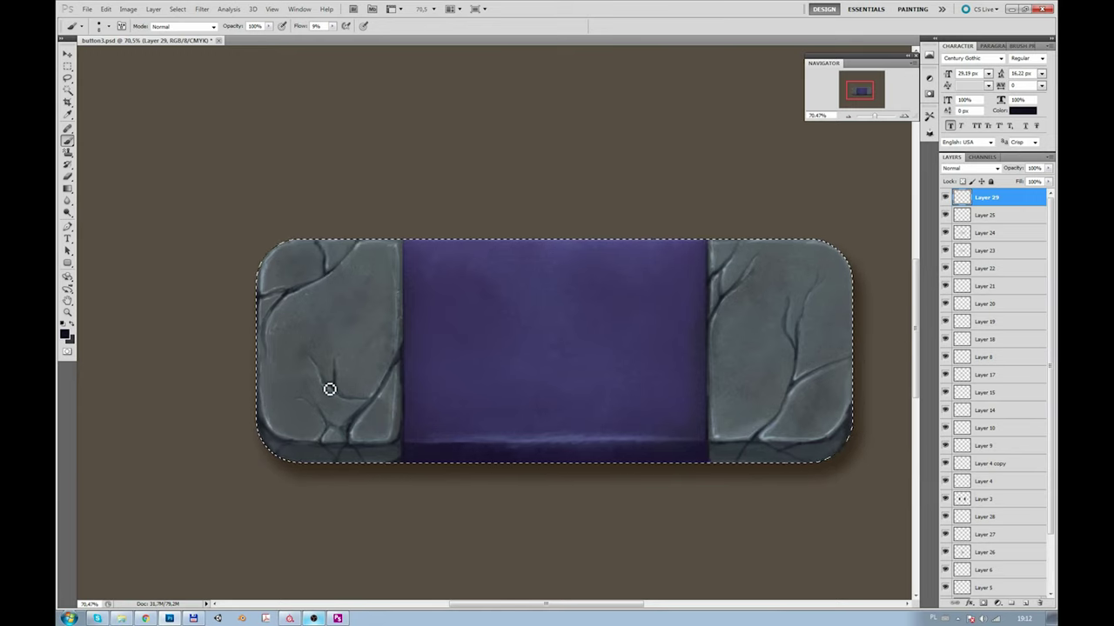
left_click_drag(400, 346, 402, 250)
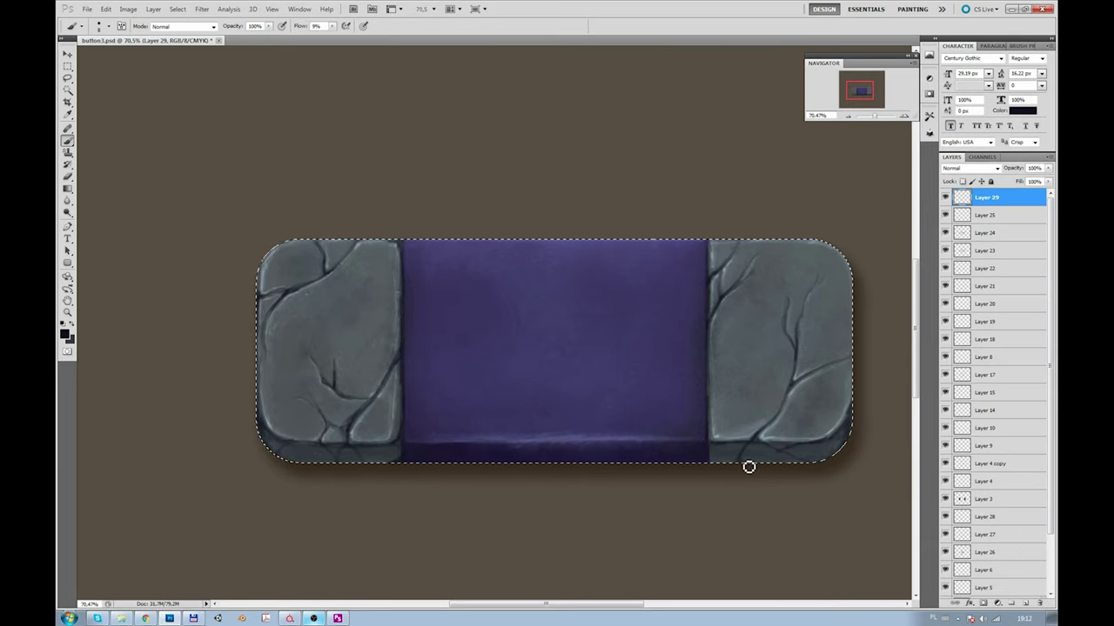
left_click(765, 429, "alt")
left_click(1048, 168)
left_click(1025, 603)
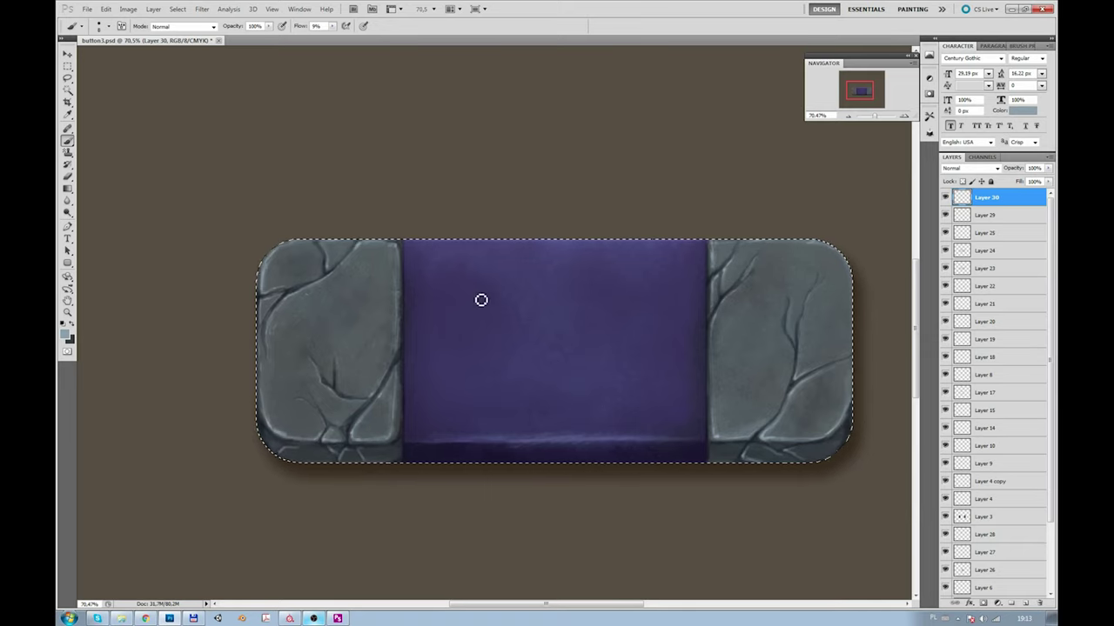
Step: Pick a light lavender and brush a highlight along the panel's lower edge, undoing the first stroke
left_click(1048, 169)
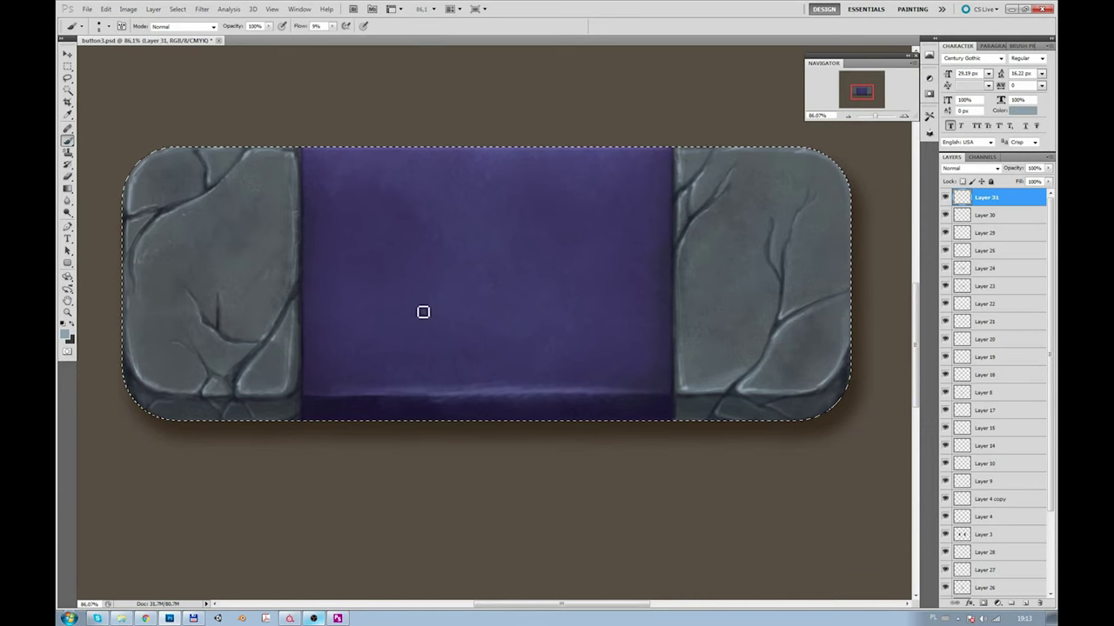
left_click(65, 333)
left_click(737, 423)
key("Return")
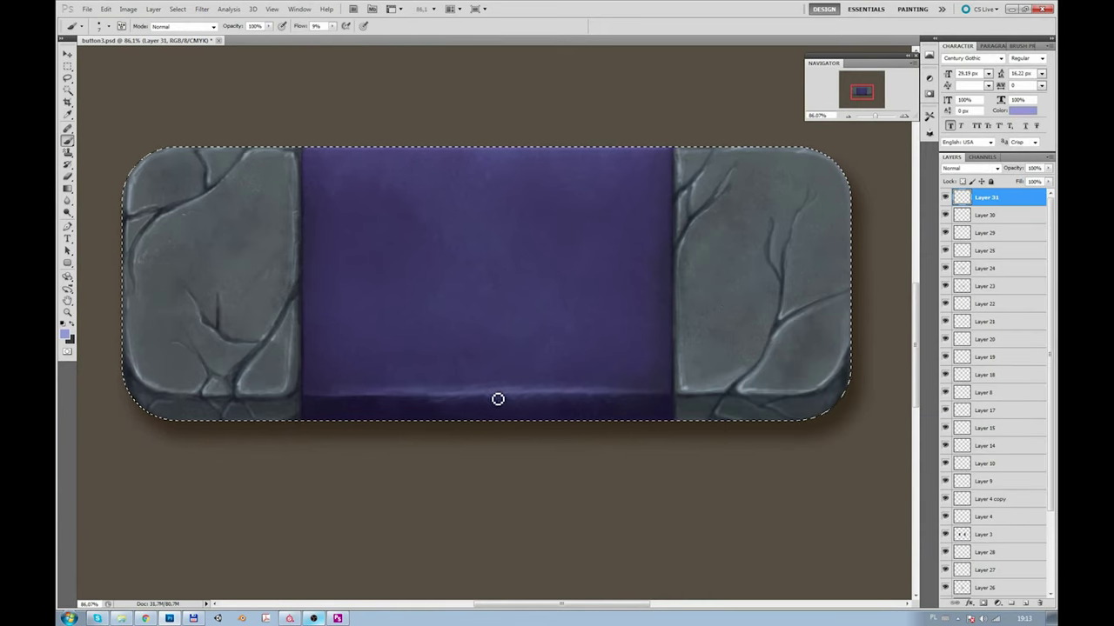
mouse_move(315, 399)
left_mouse_down()
mouse_move(652, 397)
mouse_move(340, 403)
left_mouse_up()
key("ctrl+z")
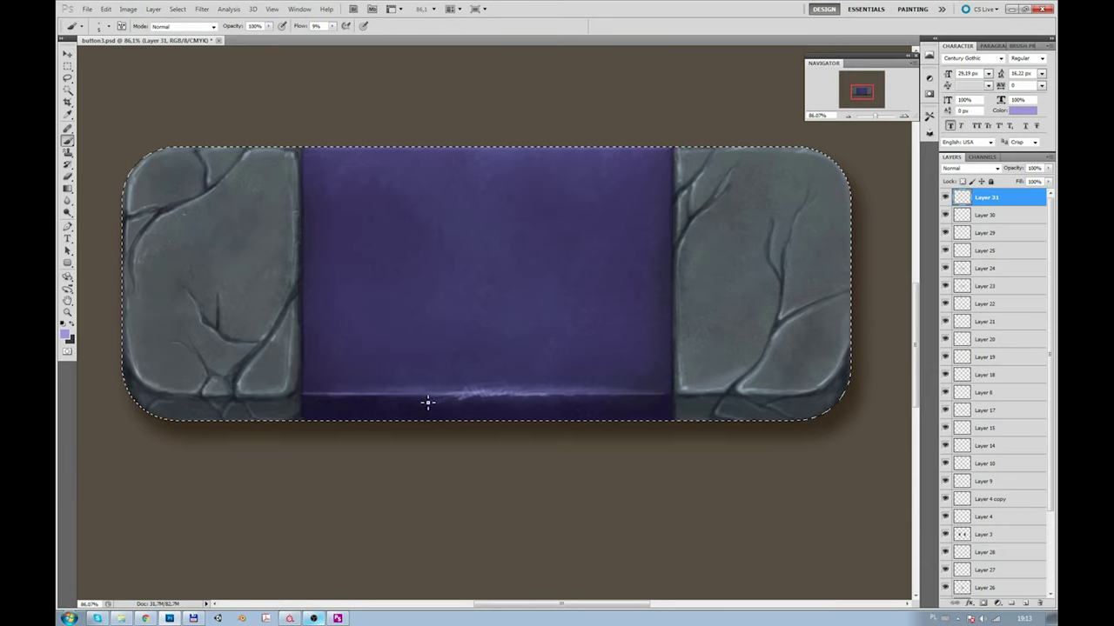
Step: Sample darker purples and the bottom strip's navy, then add Layer 32
left_click(519, 394, "alt")
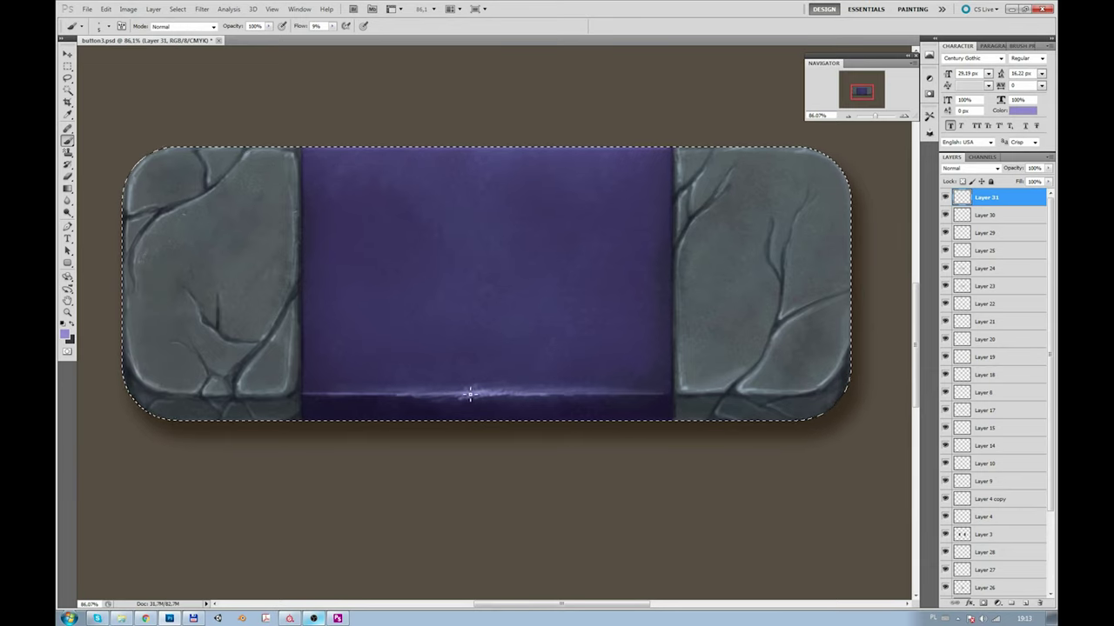
left_click(520, 385, "alt")
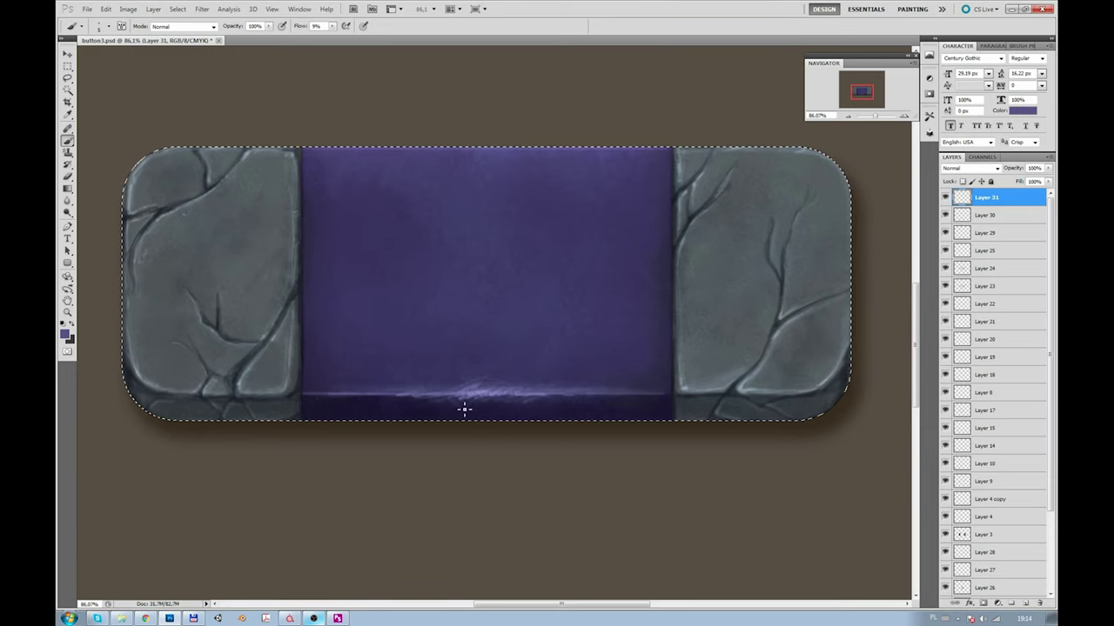
left_click(628, 400, "alt")
left_click(1023, 603)
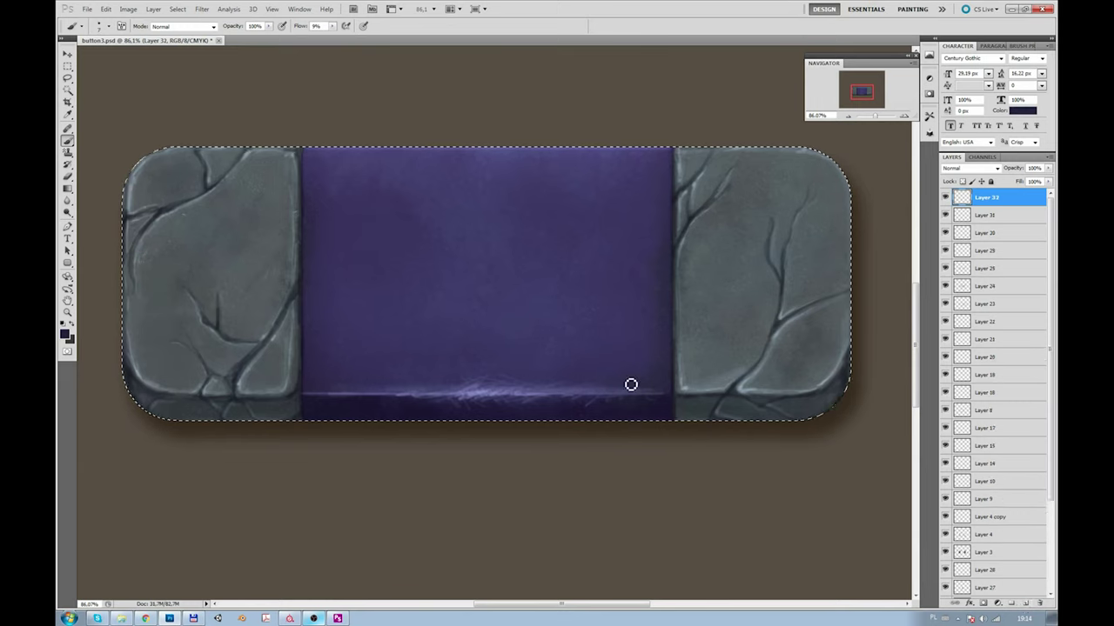
Step: Brush small dark navy cracks and light-purple highlights on the purple panel's top and bottom edges
left_click_drag(630, 393, 621, 368)
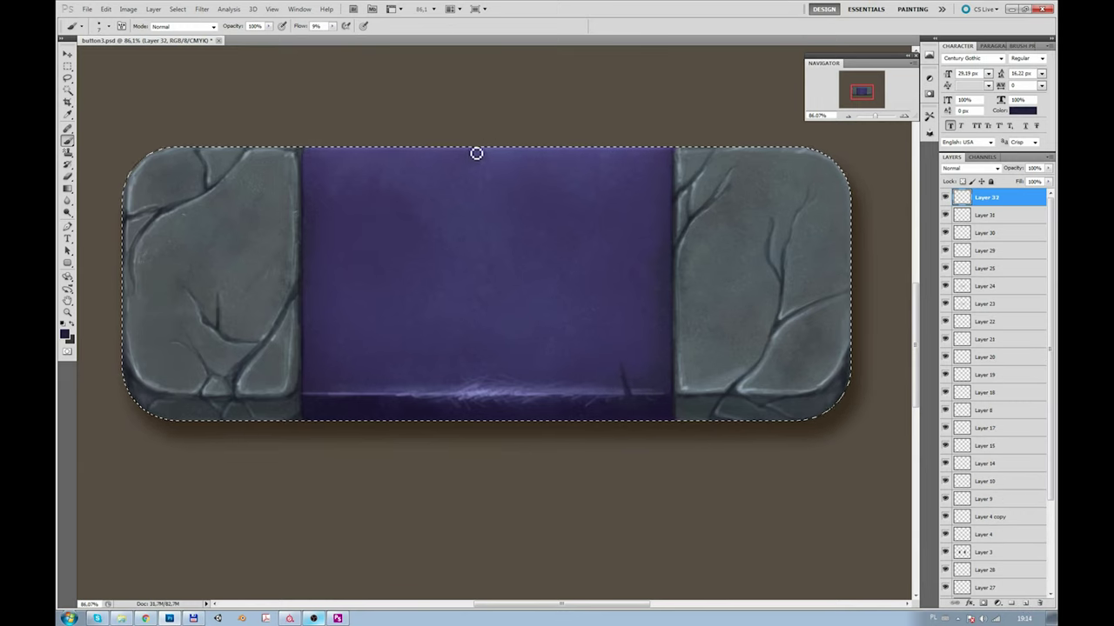
left_click_drag(454, 377, 460, 403)
left_click(472, 395, "alt")
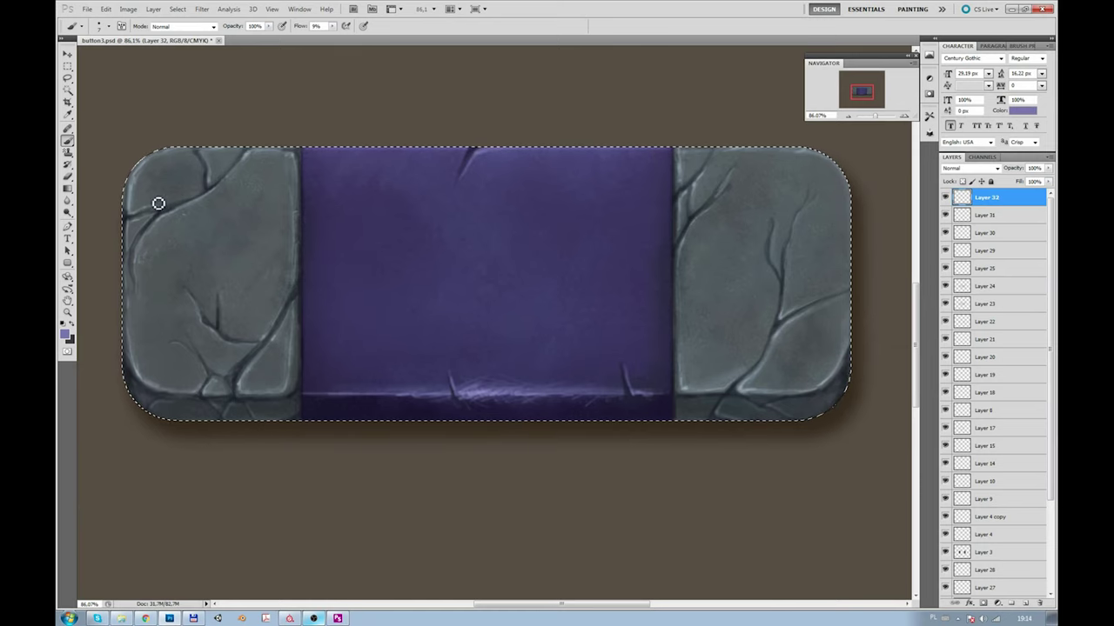
left_click(627, 364, "alt")
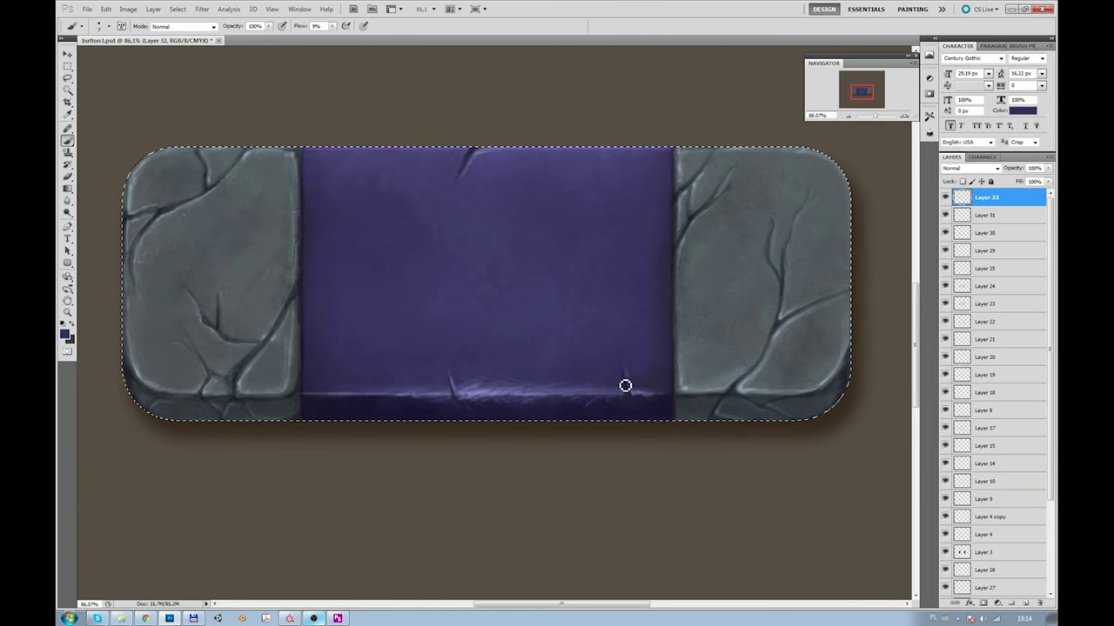
left_click(468, 171, "alt")
left_click(67, 66)
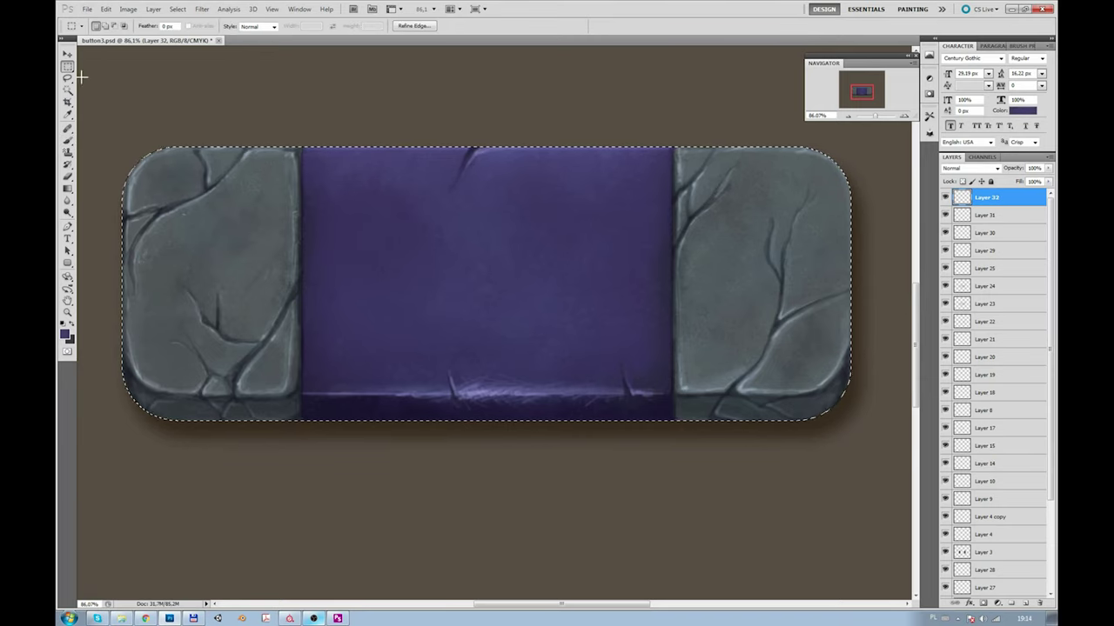
Step: Reset the Navigator zoom to about 58% and load a selection of just the two stone caps
left_click(873, 120)
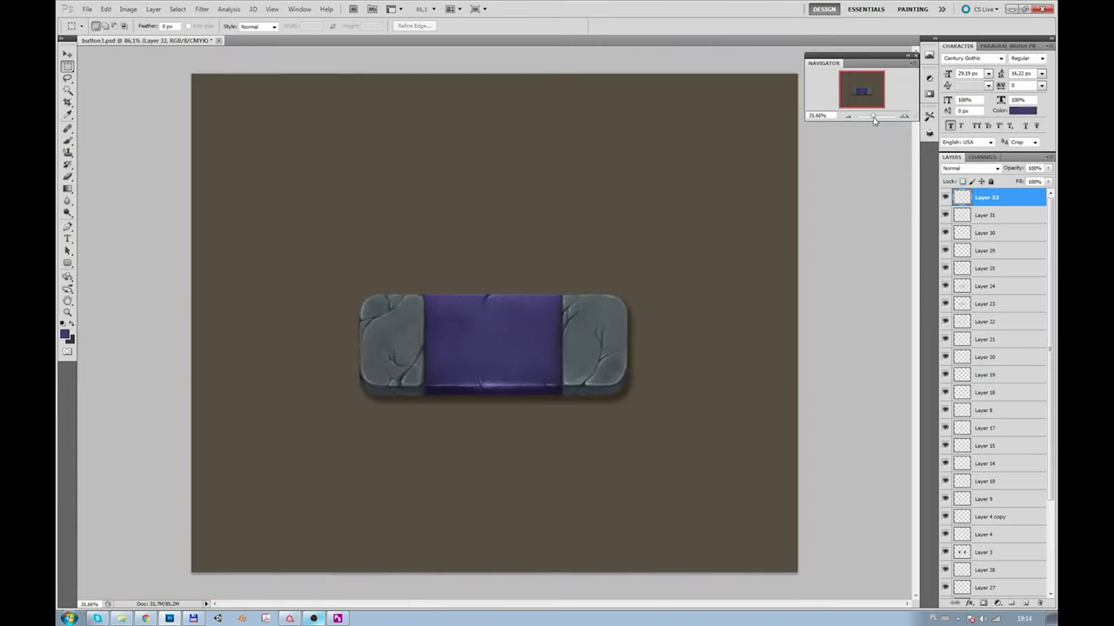
left_click_drag(873, 120, 879, 119)
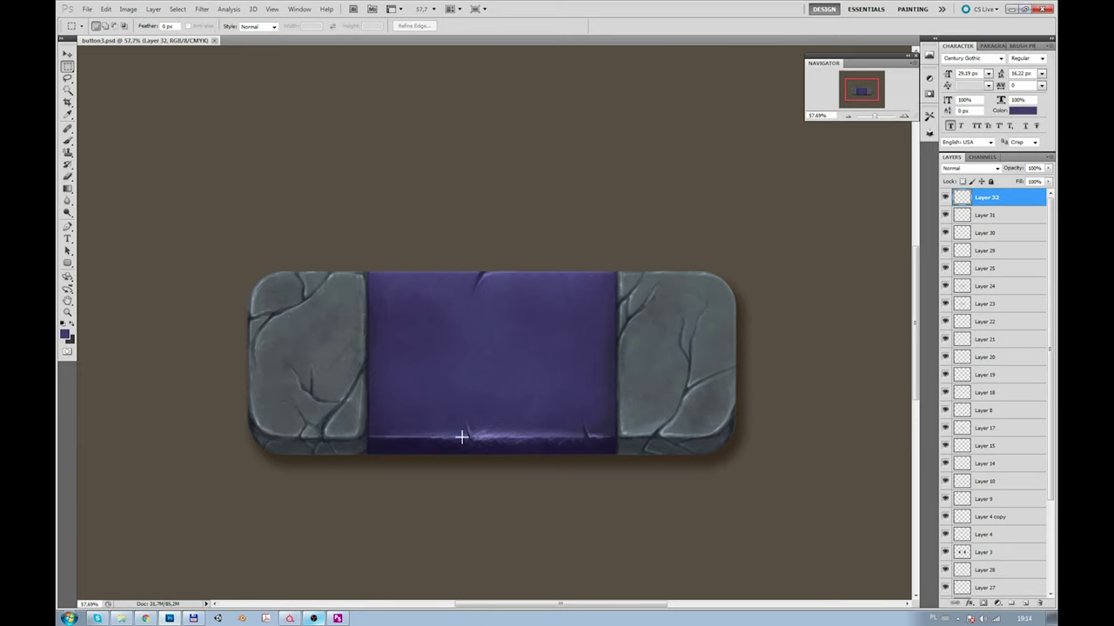
left_click(961, 499, "ctrl")
left_click(1026, 603)
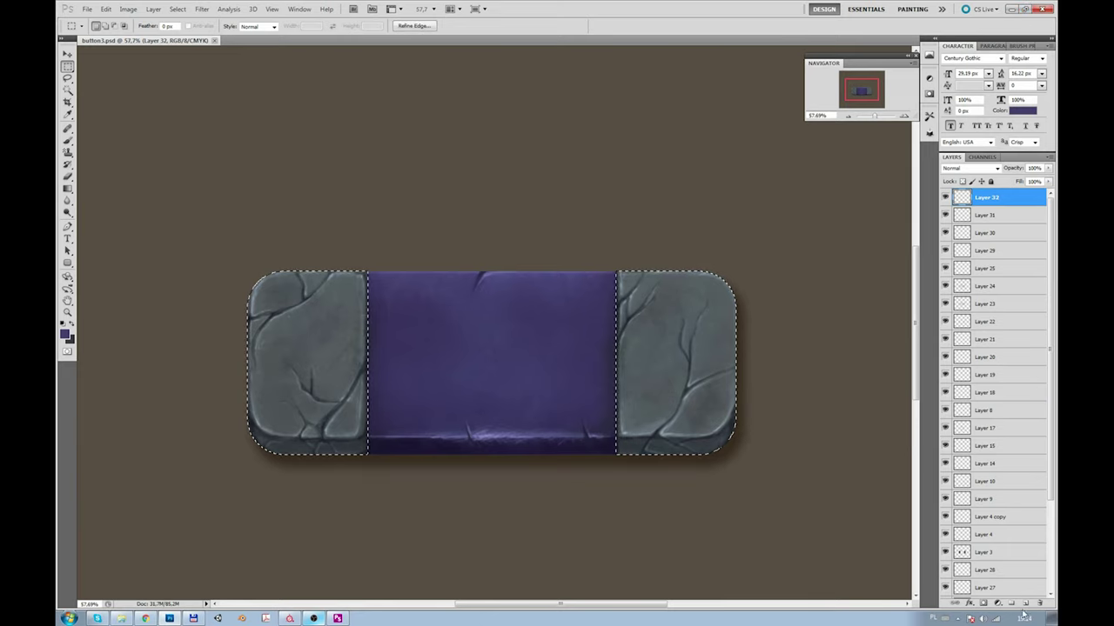
Step: Darken the stone caps toward the bottom with a black-to-white gradient at 19% opacity
key("g")
key("d")
mouse_move(368, 510)
left_mouse_down()
mouse_move(369, 474)
mouse_move(421, 353)
left_mouse_up()
left_click(968, 168)
key("Down")
key("Down")
key("Down")
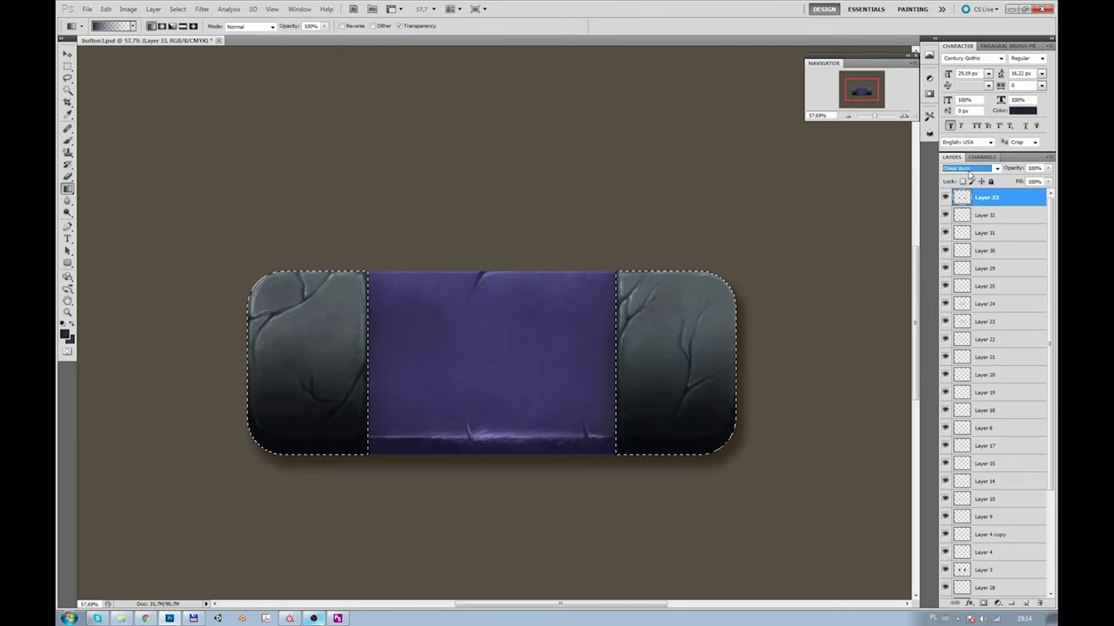
key("Down")
key("Down")
key("Down")
key("Down")
key("Down")
key("Down")
key("Down")
key("Down")
left_click_drag(1049, 168, 1007, 181)
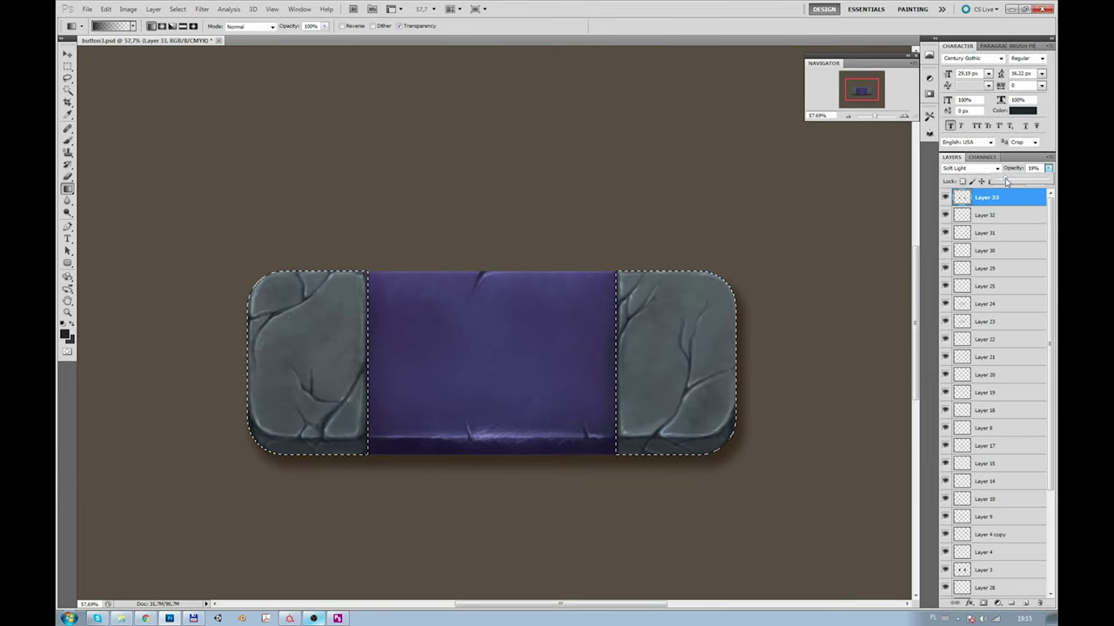
Step: On a new layer, lay a blue gradient rising over the stone caps at 9% opacity
left_click(1024, 603)
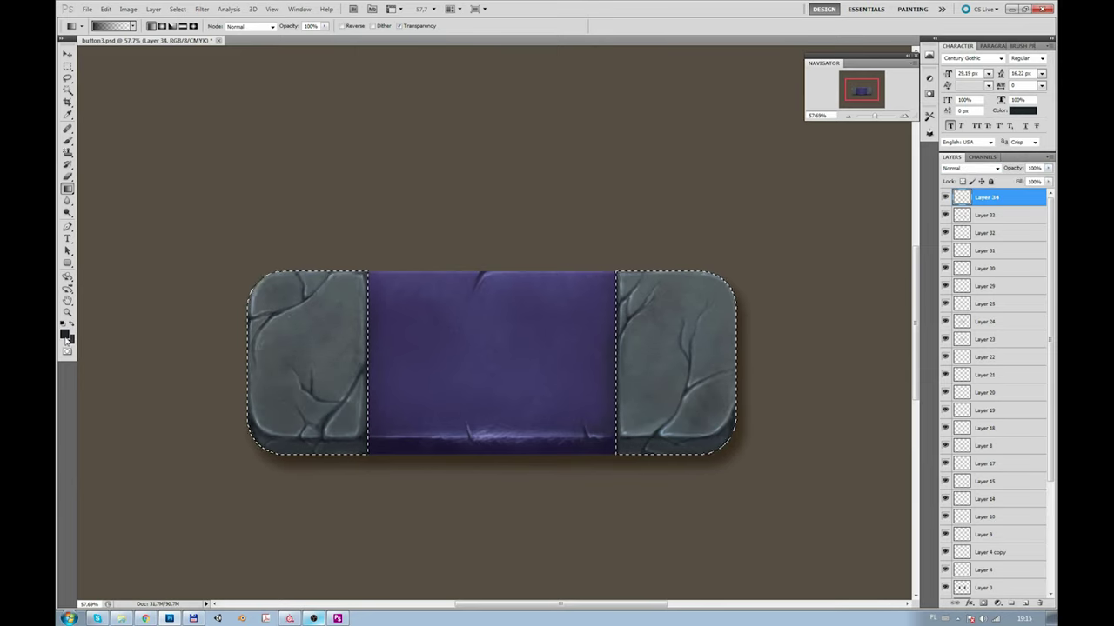
left_click(64, 334)
key("Return")
key("g")
left_click_drag(641, 460, 641, 261)
key("ctrl+z")
left_click_drag(646, 497, 647, 373)
left_click(966, 168)
key("Down")
key("Down")
key("Down")
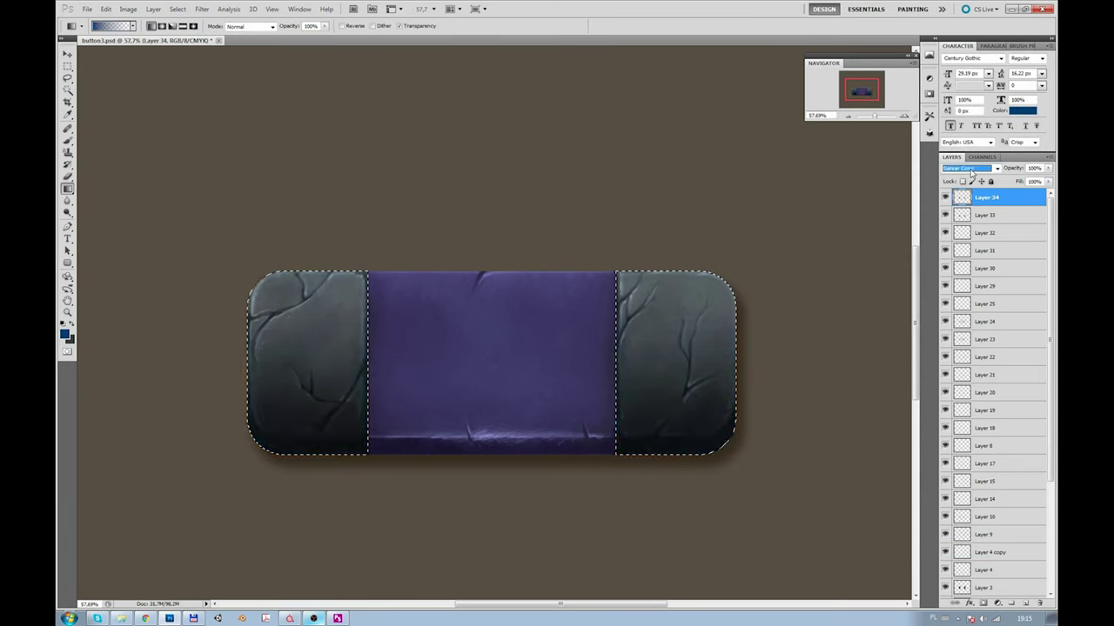
key("Down")
key("Down")
key("Down")
key("Down")
key("Down")
key("Down")
key("Down")
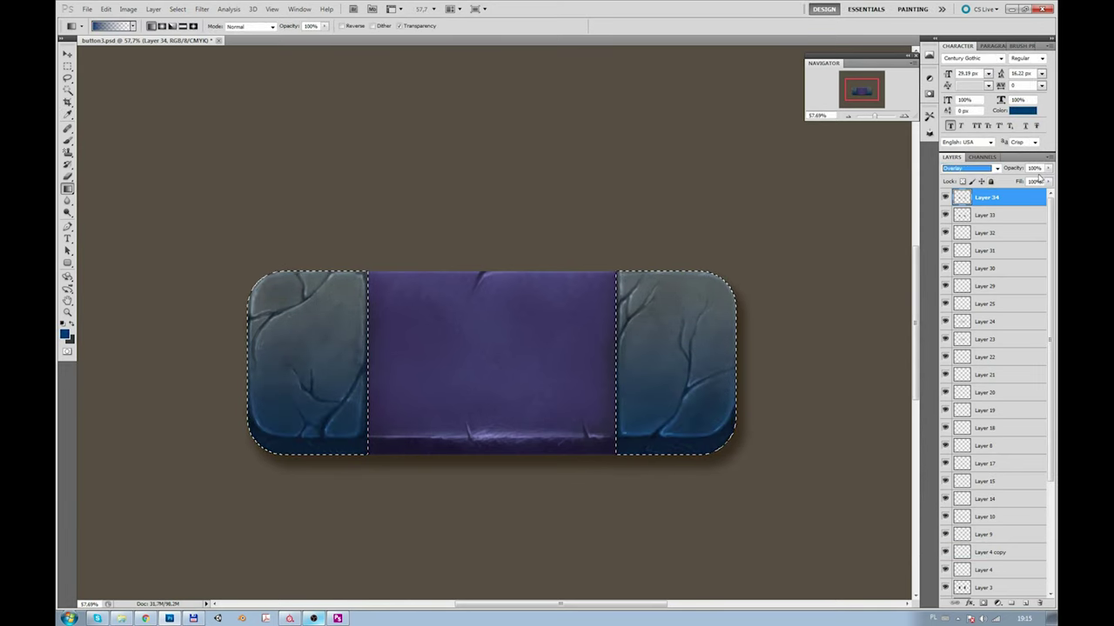
left_click_drag(1048, 168, 1000, 183)
Step: On Layer 35, tint both caps with a light-blue Color Dodge gradient at about 8% opacity
left_click(1027, 604)
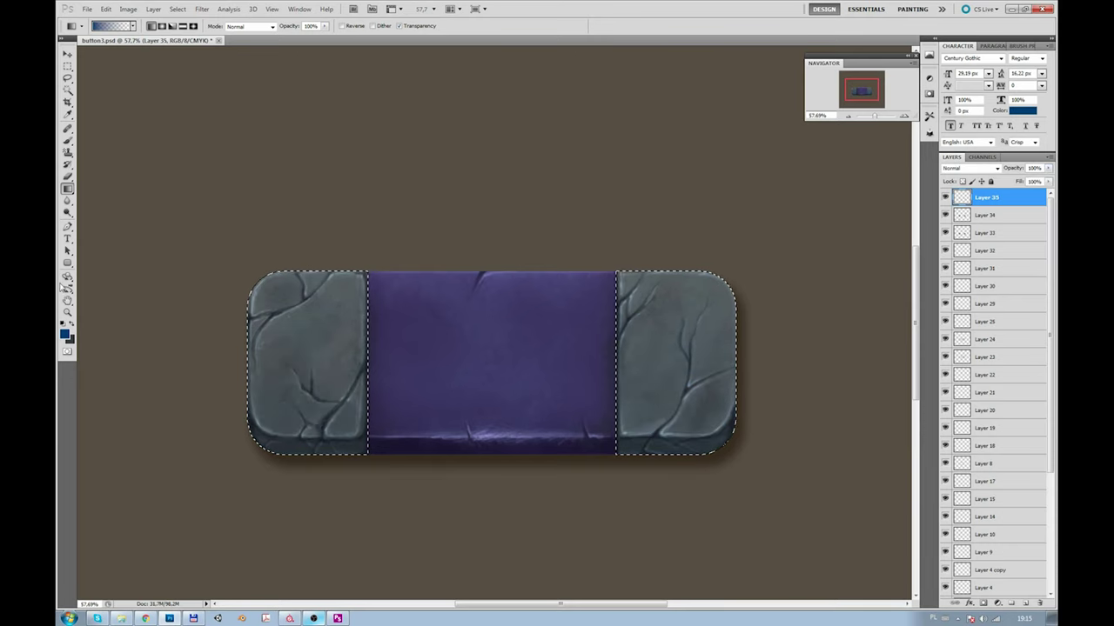
left_click(65, 331)
left_click(815, 414)
left_click(947, 388)
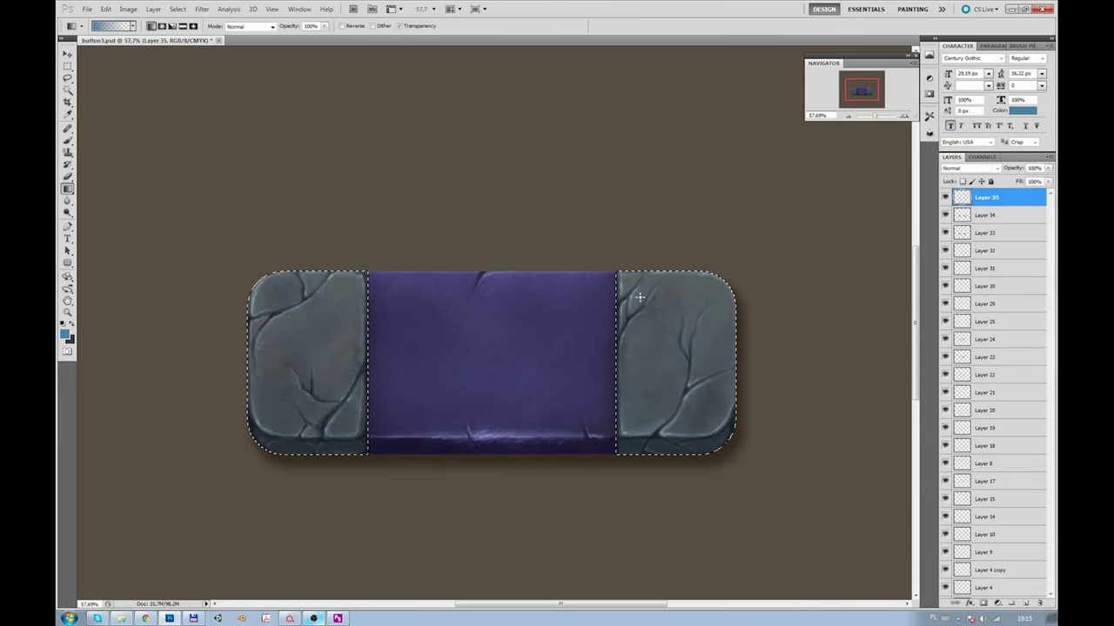
left_click_drag(642, 380, 644, 288)
left_click(968, 167)
left_click(965, 287)
key("Down")
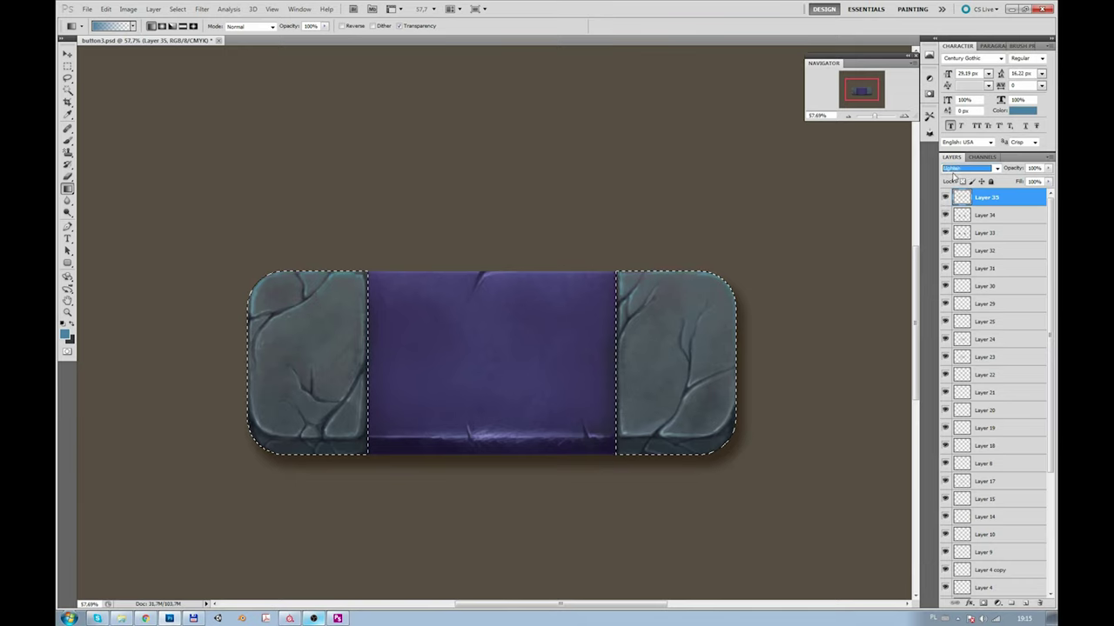
key("Down")
key("Down")
left_click_drag(1048, 168, 1003, 180)
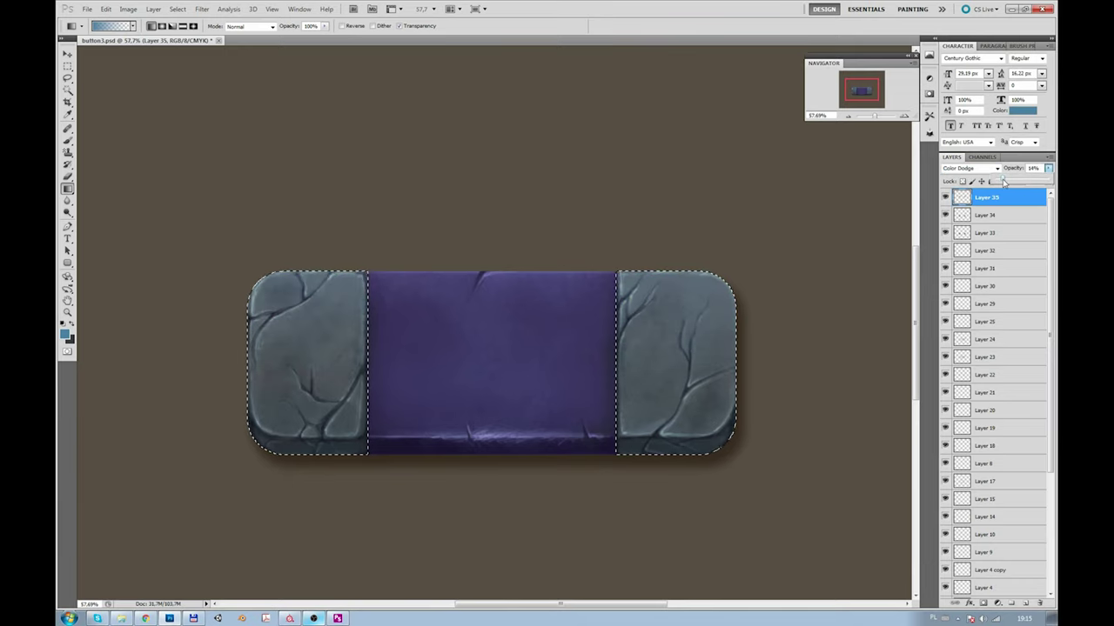
Step: Deselect the button and shift the view so it sits higher
left_click(67, 66)
left_click(568, 204)
left_click_drag(854, 93, 857, 92)
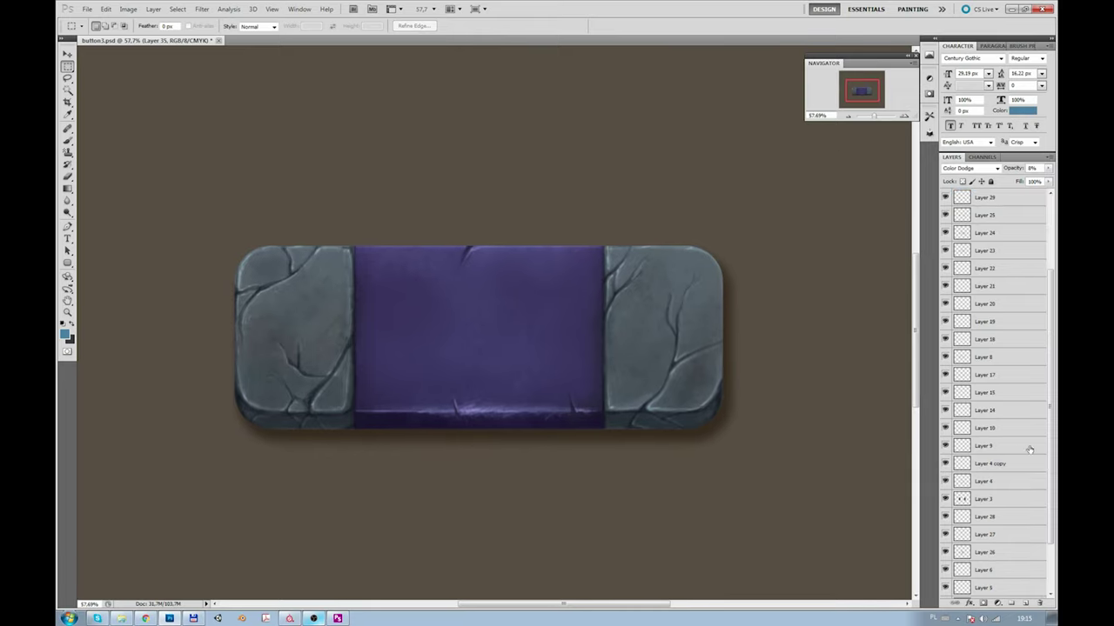
Step: Fill the Background layer with dark blue-grey, refining the shade once
scroll(992, 391, "down", 5)
left_click(991, 590)
left_click(67, 177)
key("i")
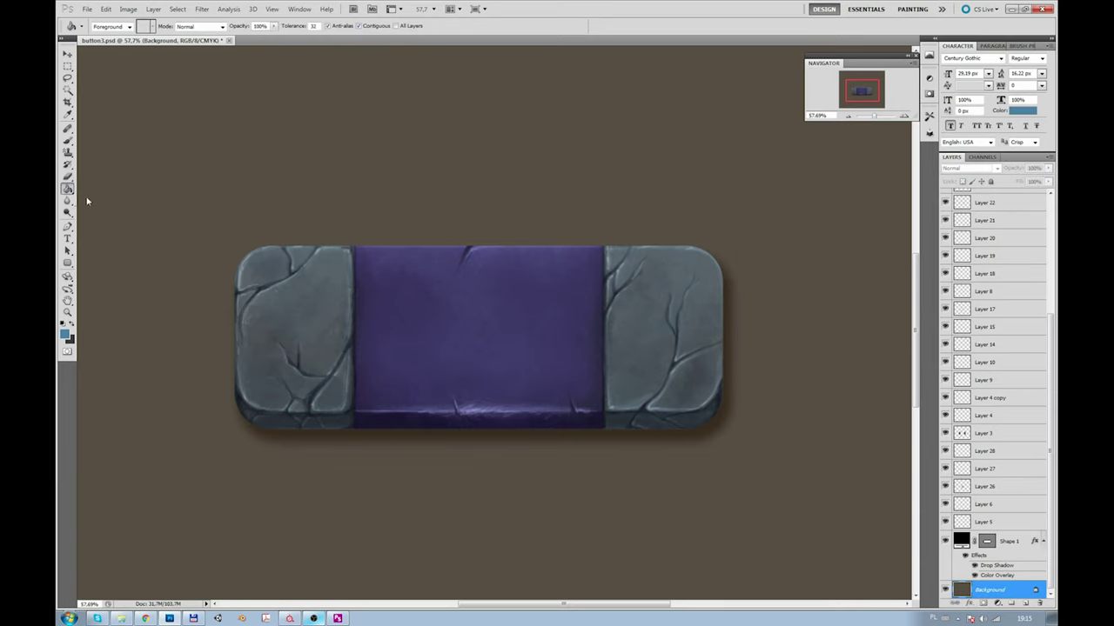
left_click(65, 333)
left_click(747, 500)
key("Return")
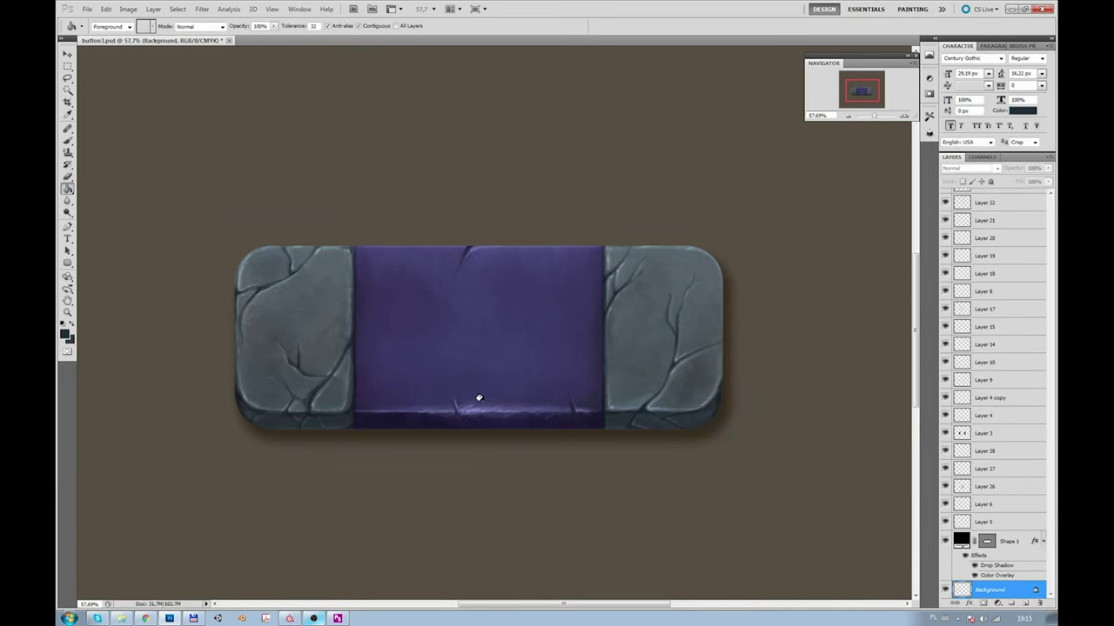
key("alt+BackSpace")
left_click(65, 333)
left_click(747, 496)
key("Return")
key("g")
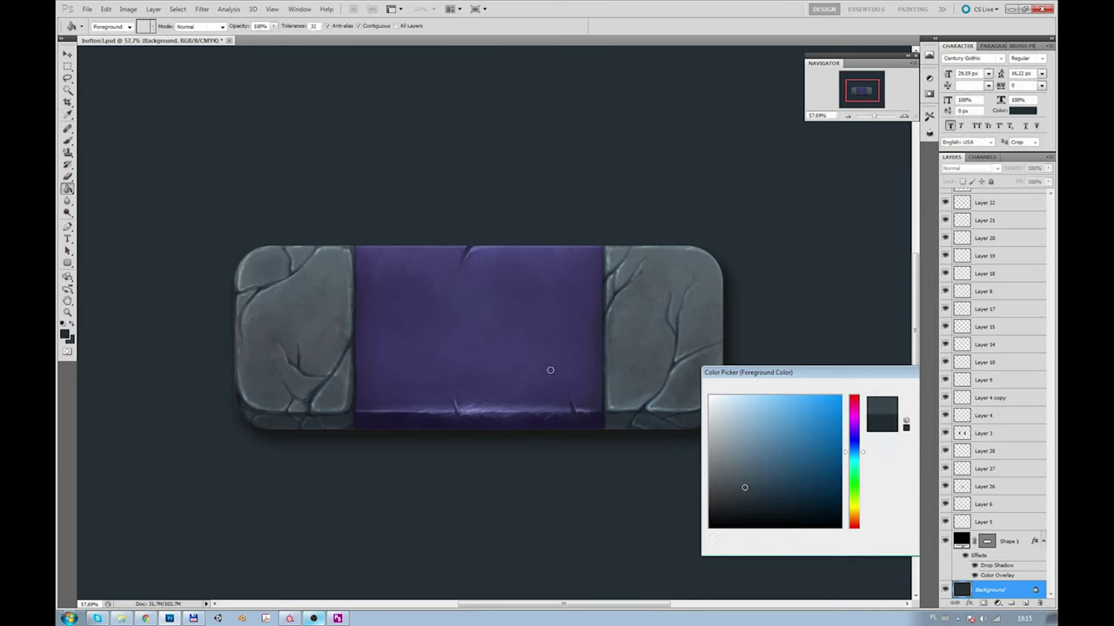
left_click(549, 367)
left_click_drag(861, 89, 860, 90)
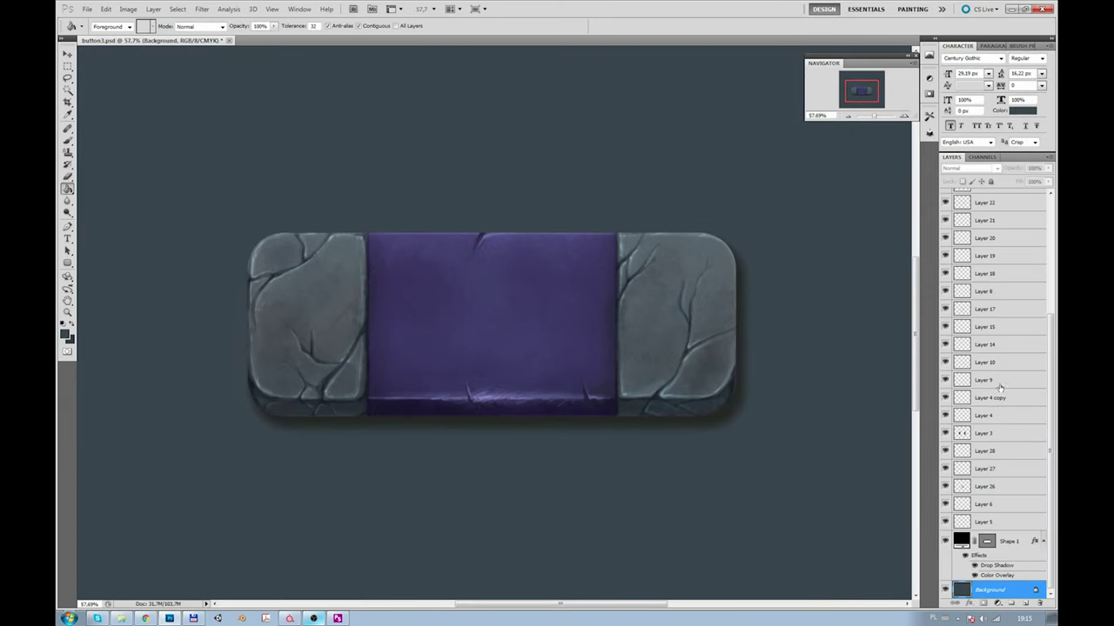
Step: Change Shape 1's Drop Shadow colour to a muted blue and add a new top layer
double_click(1030, 534)
left_click(904, 360)
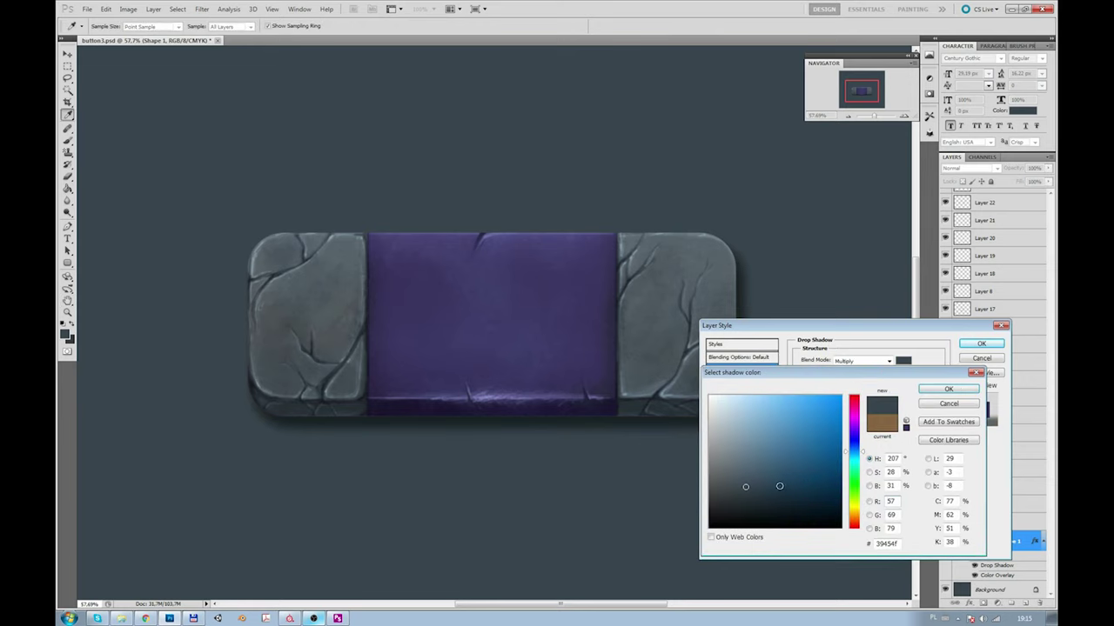
left_click(769, 461)
left_click(948, 389)
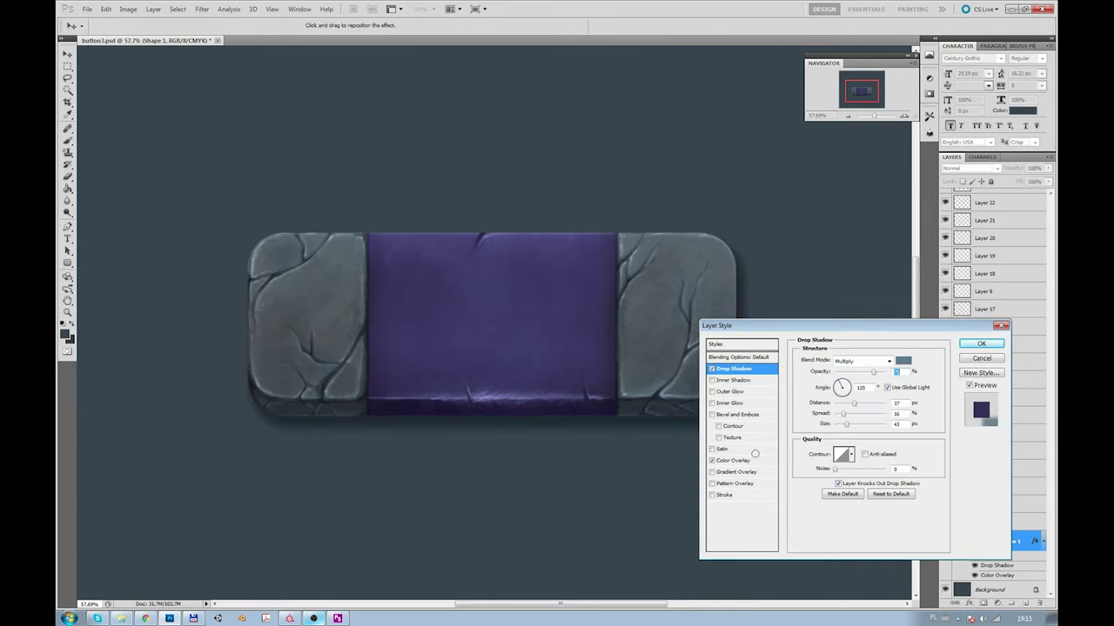
left_click(980, 344)
scroll(1004, 270, "up", 5)
left_click(994, 202)
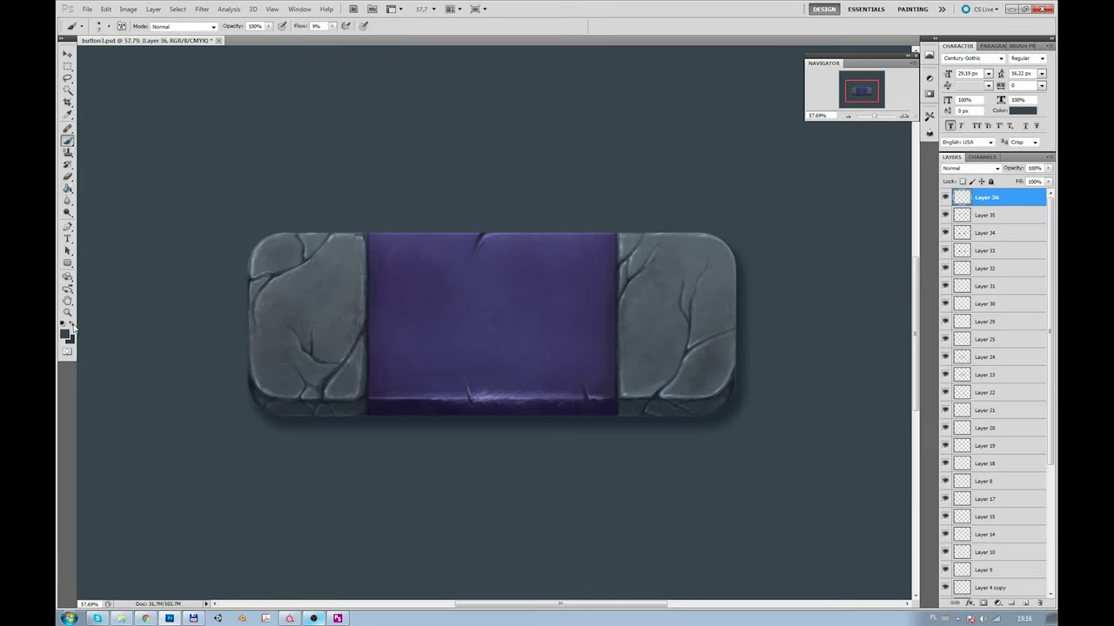
Step: On a new layer, darken along the button's bottom edge with a dark sampled colour
key("i")
left_click(64, 334)
left_click(339, 392)
key("Return")
key("b")
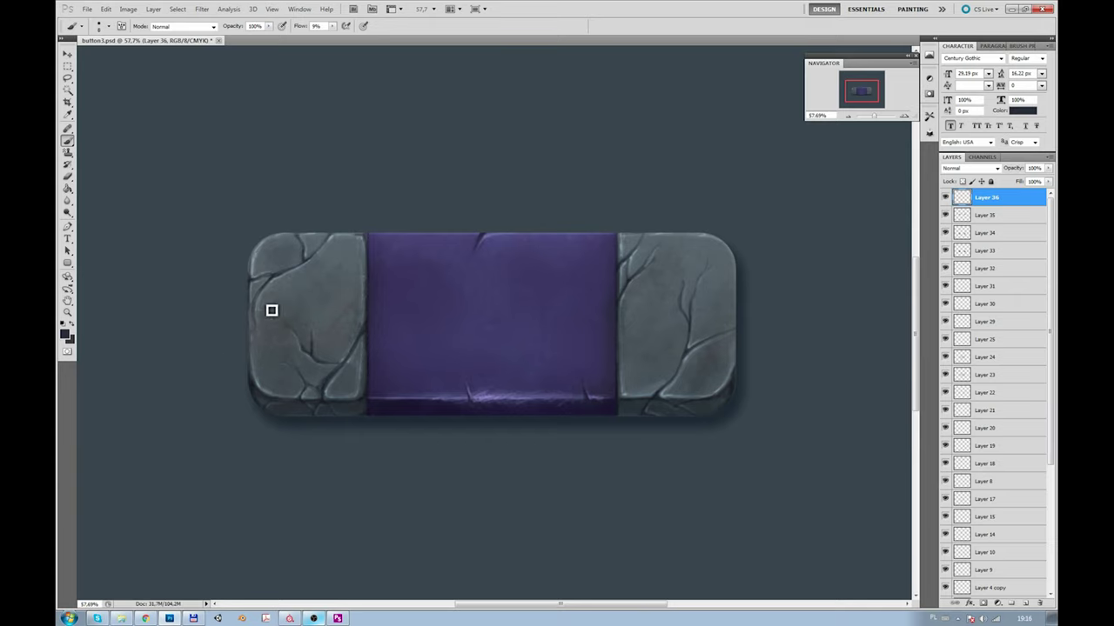
left_click(1024, 603)
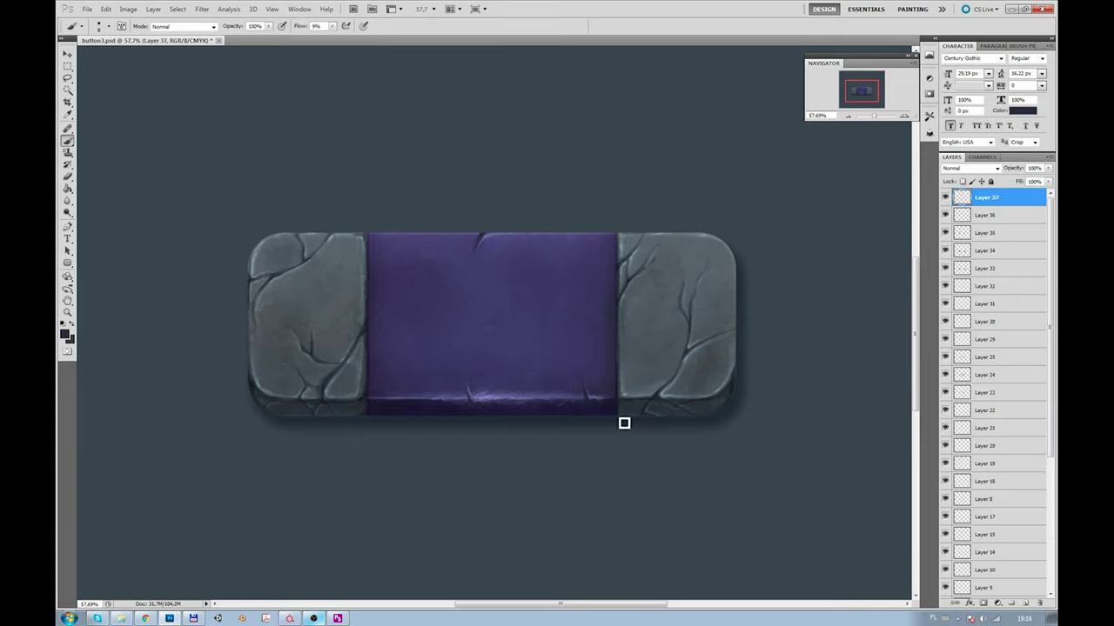
key("F12")
key("Return")
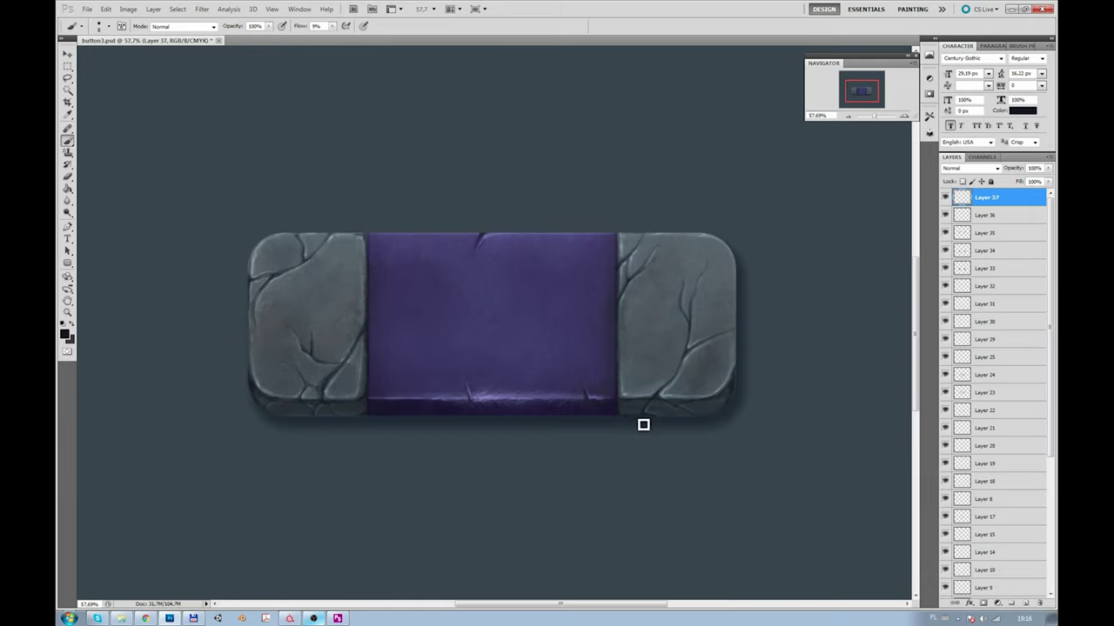
left_click_drag(288, 419, 703, 427)
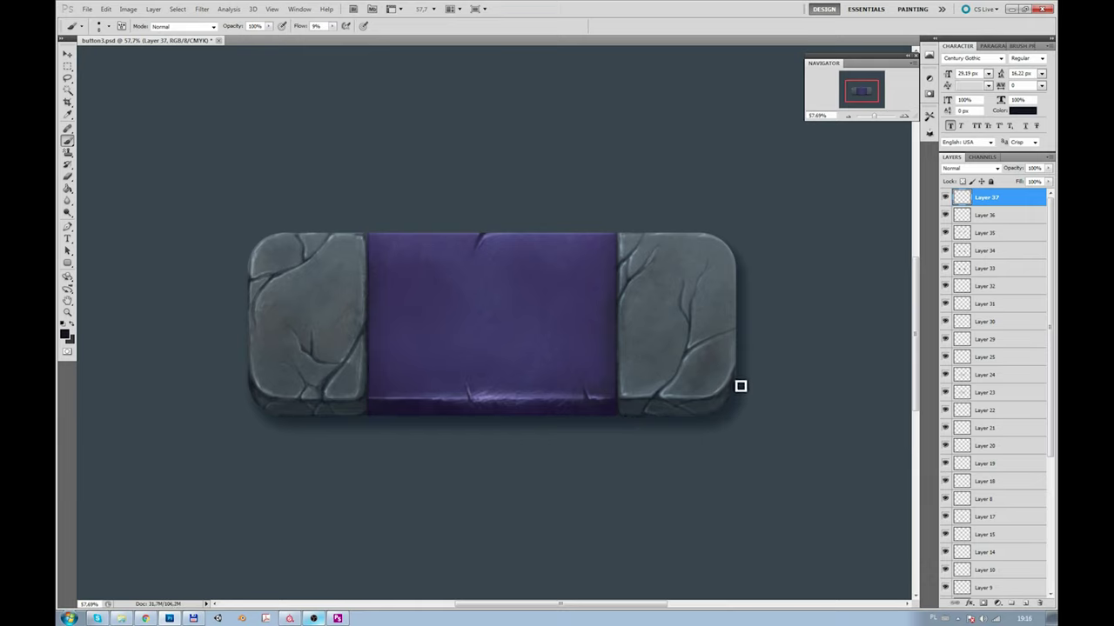
left_click_drag(259, 400, 356, 411)
Step: Paint dark crack lines off both stone caps, below the left stone and under the purple panel
mouse_move(759, 379)
left_mouse_down()
mouse_move(771, 358)
mouse_move(798, 365)
mouse_move(813, 351)
mouse_move(754, 350)
mouse_move(765, 342)
mouse_move(768, 363)
mouse_move(803, 363)
left_mouse_up()
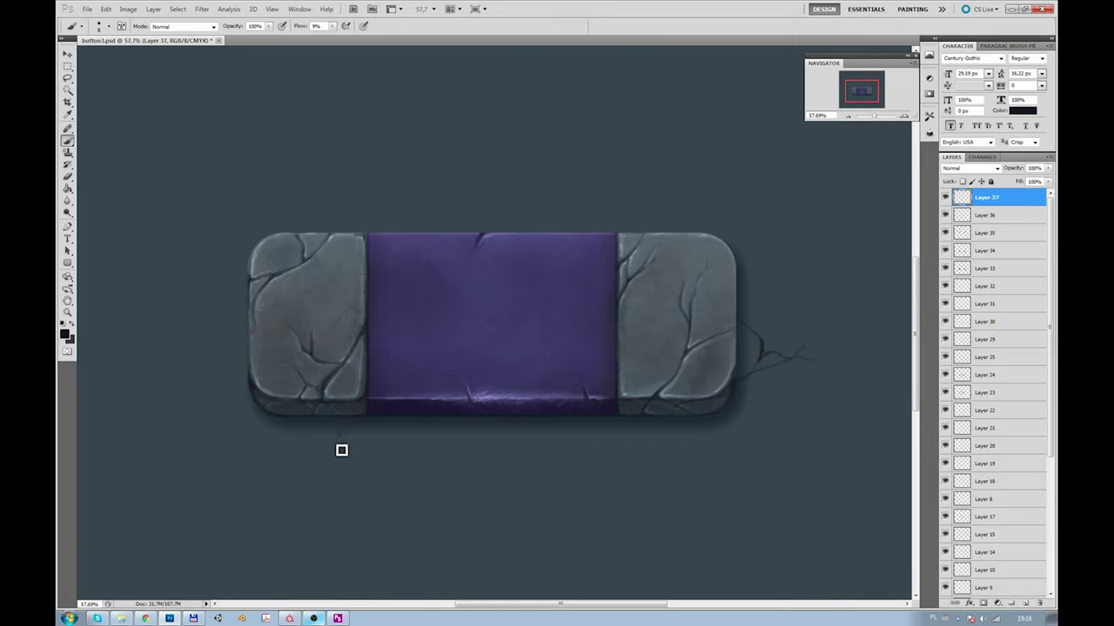
left_click_drag(333, 423, 333, 477)
left_click_drag(350, 438, 388, 435)
left_click_drag(522, 431, 502, 477)
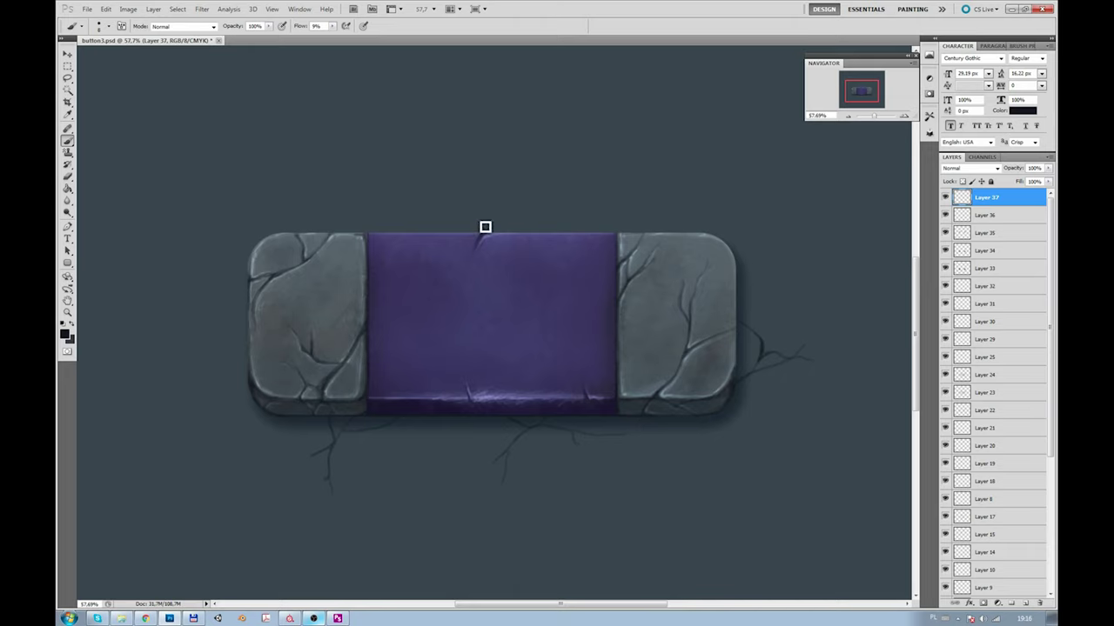
left_click_drag(250, 255, 207, 252)
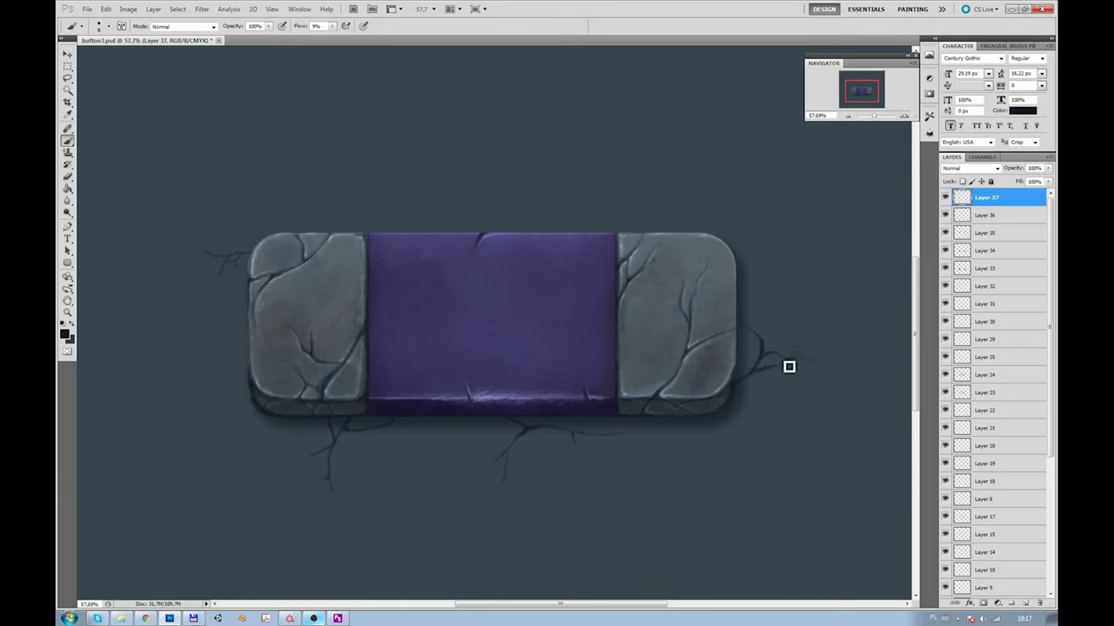
mouse_move(874, 117)
left_mouse_down()
mouse_move(852, 118)
mouse_move(874, 117)
left_mouse_up()
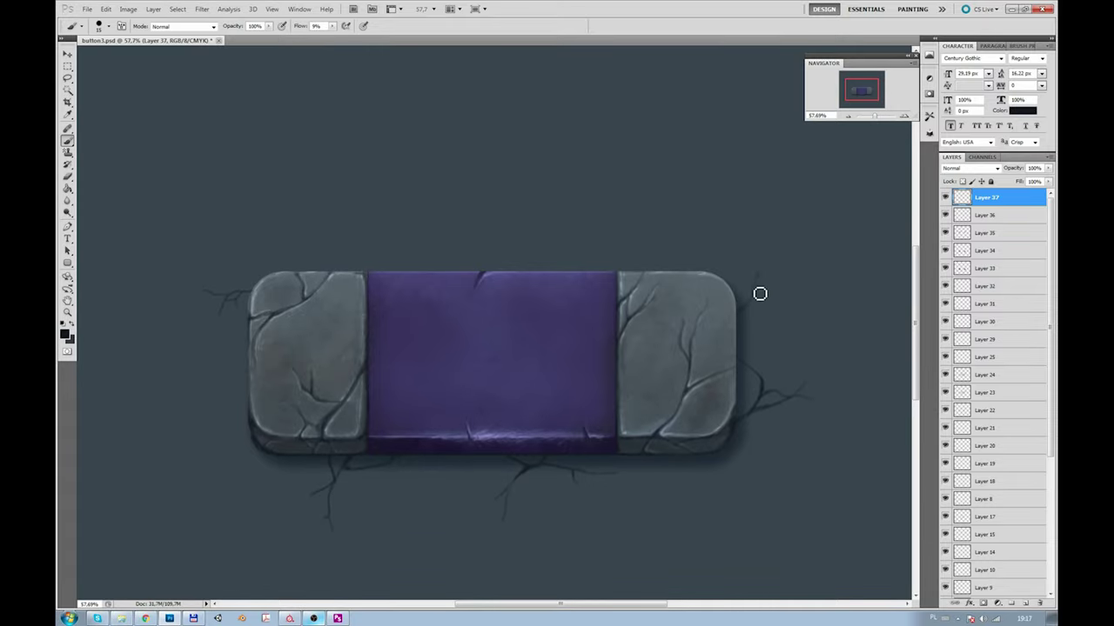
left_click_drag(755, 291, 790, 266)
left_click(64, 334)
Step: Lighten the grey-blue painting colour and add new layers for the crack highlights
key("Return")
key("ctrl+shift+alt+n")
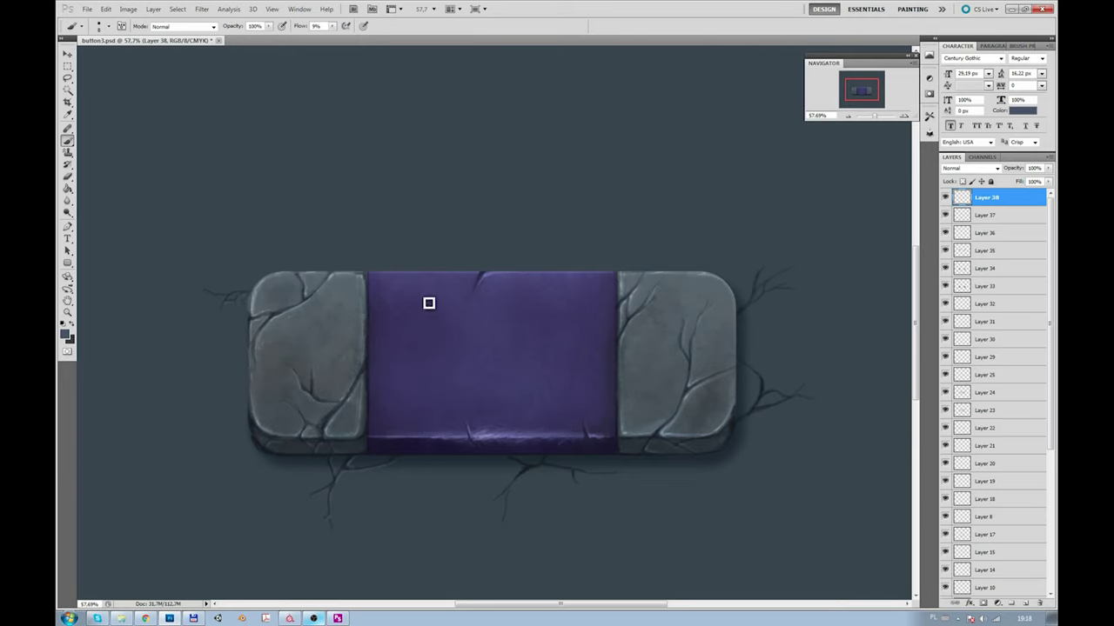
left_click(65, 332)
left_click_drag(745, 487, 743, 455)
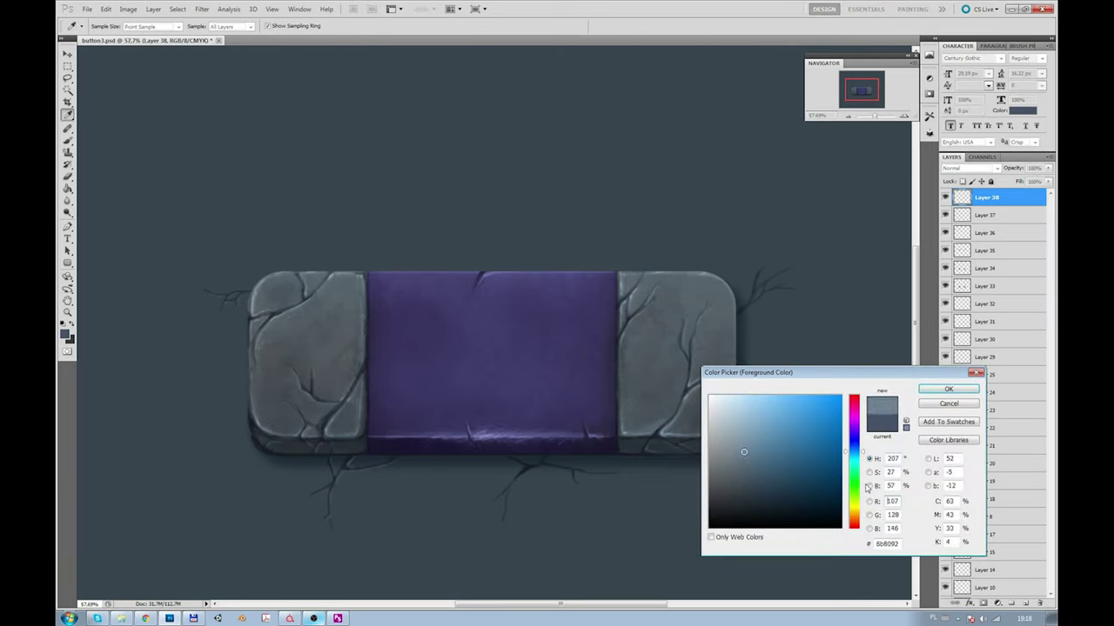
key("Return")
key("ctrl+shift+alt+n")
key("b")
Step: Give the crack highlight layer a blue-grey Color Overlay and 39% opacity
double_click(1007, 216)
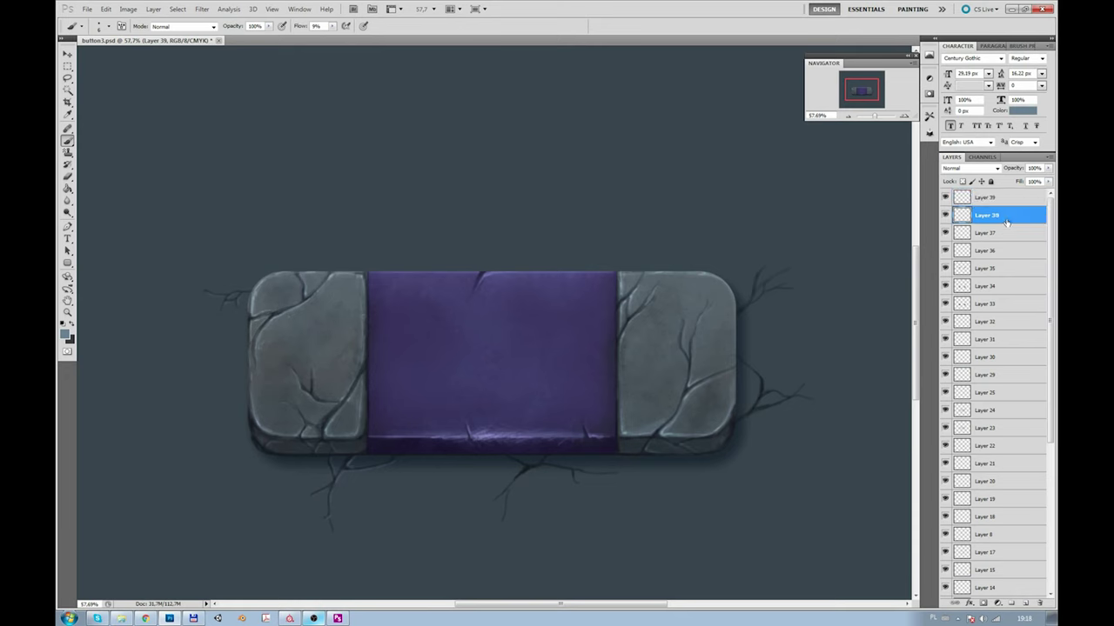
left_click(734, 455)
left_click(901, 360)
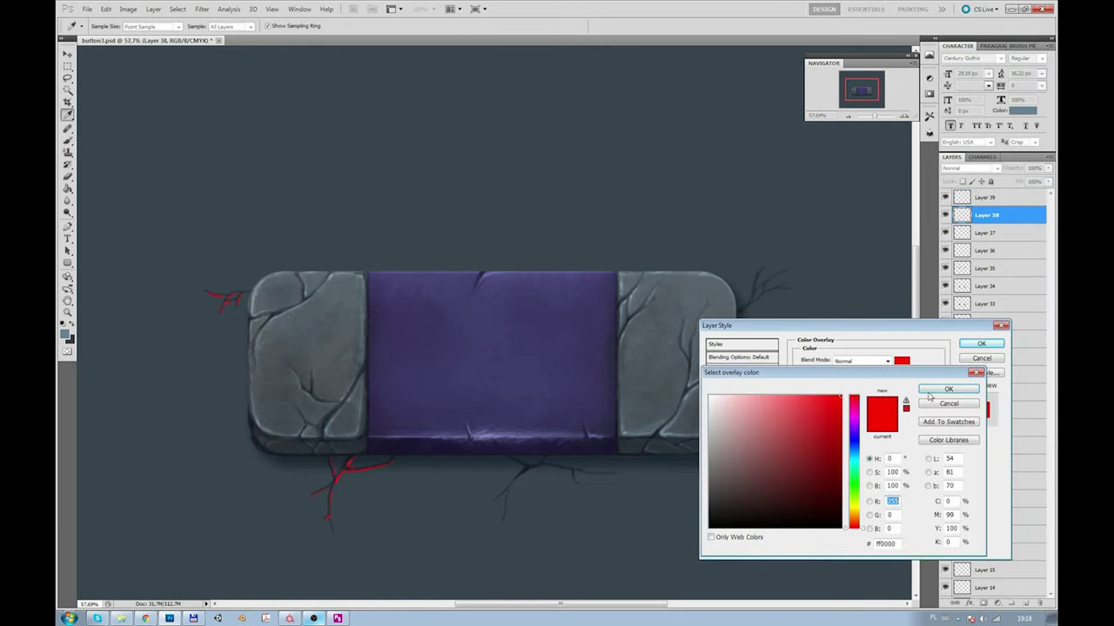
left_click(477, 317)
key("Return")
key("Return")
left_click(1048, 168)
left_click_drag(1020, 183, 1014, 177)
left_click(515, 494)
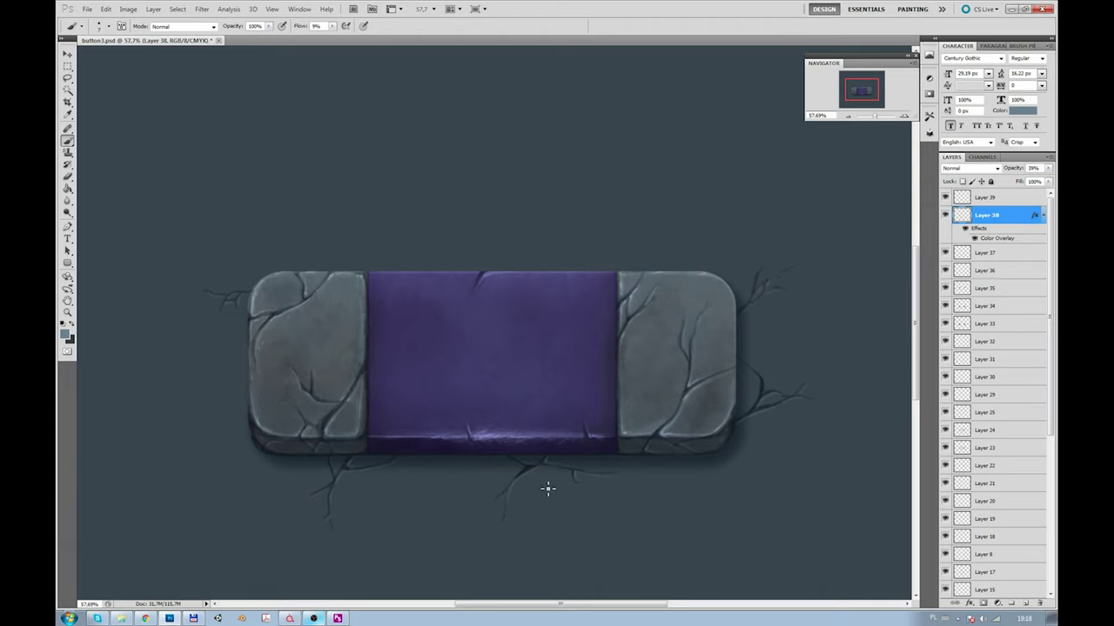
left_click(552, 457, "alt")
Step: Add a shading layer with a 200 px soft brush and set it to 73% opacity
left_click(1028, 601)
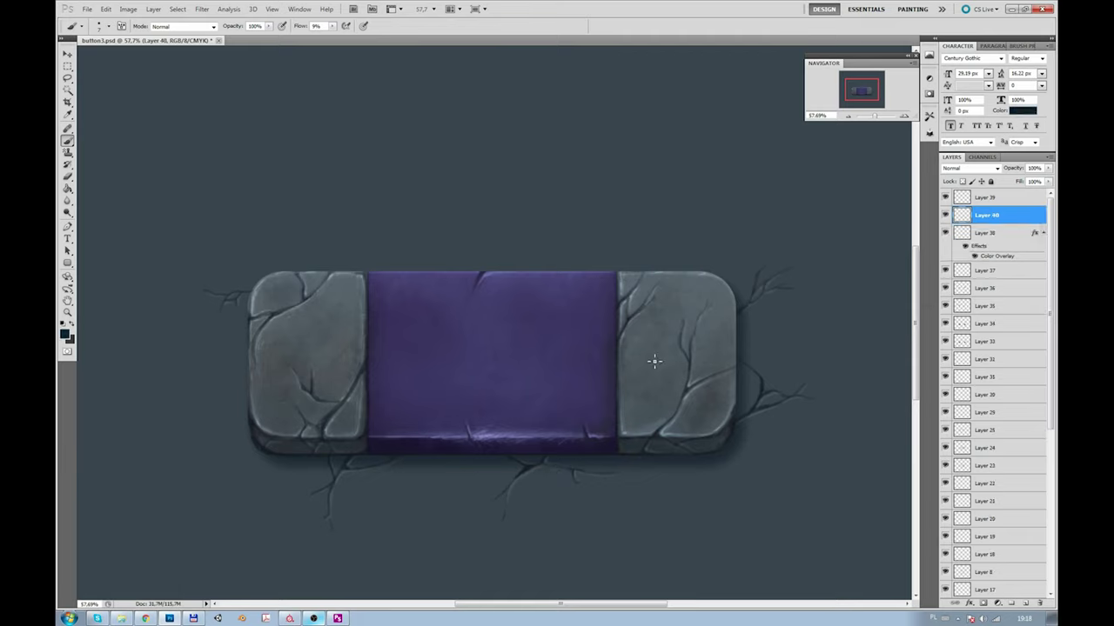
left_click(107, 26)
left_click(163, 127)
left_click(438, 442)
left_click_drag(1048, 170, 1029, 226)
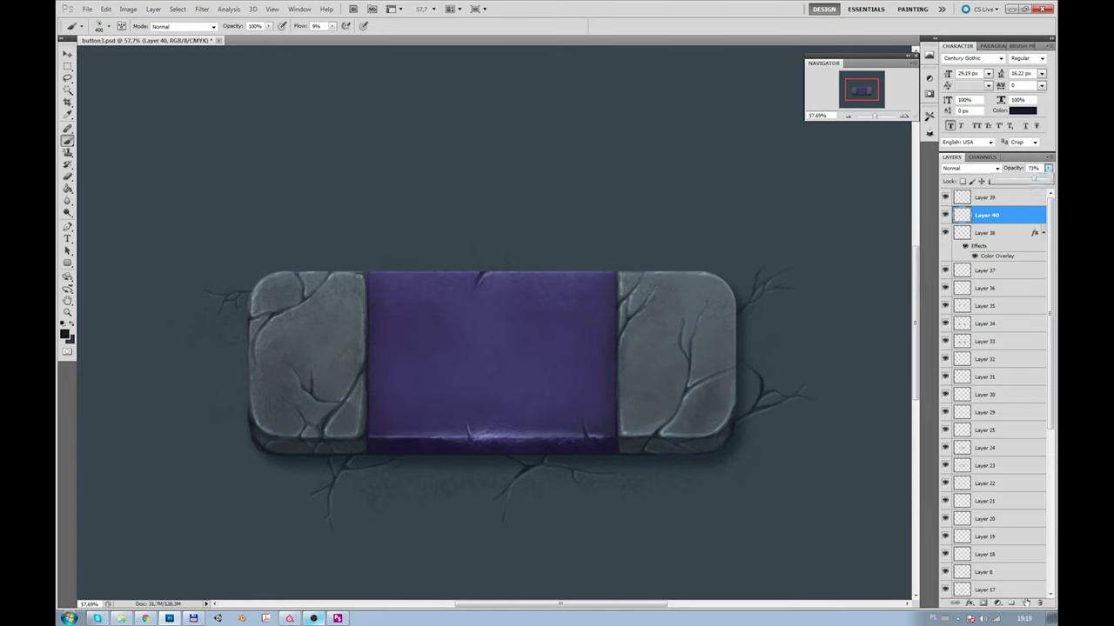
Step: Add another empty layer, then add a new layer just above the background
left_click(1027, 602)
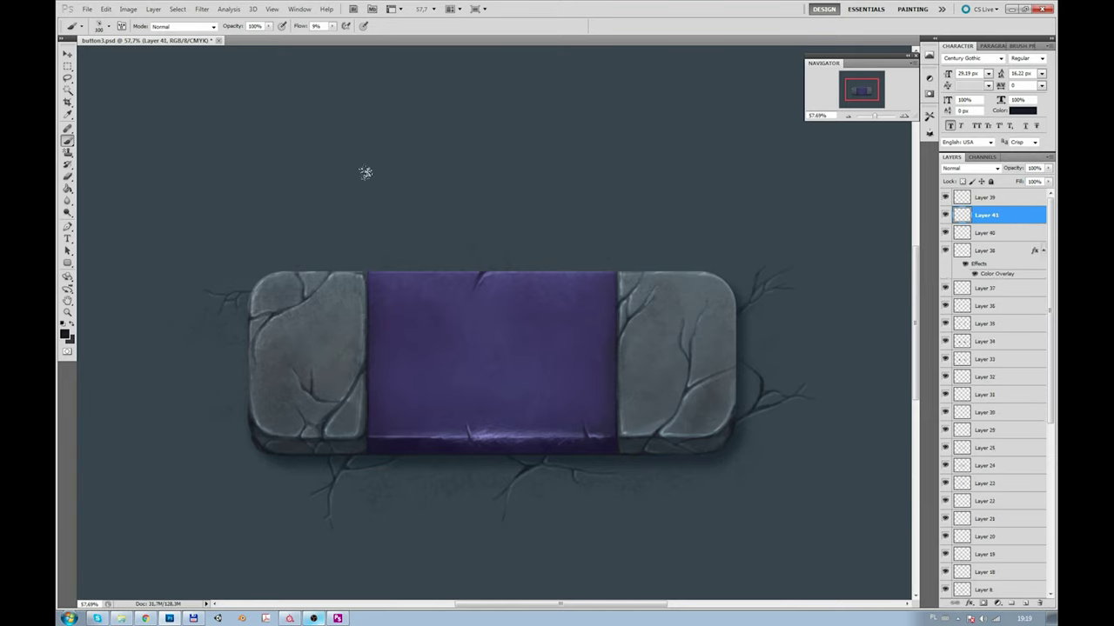
scroll(1032, 342, "down", 10)
left_click(1044, 559)
left_click(1026, 602)
Step: Set the foreground colour to a lighter grey-blue and return to the Brush tool
key("i")
left_click(361, 436)
left_click(64, 334)
left_click(769, 501)
key("Return")
key("b")
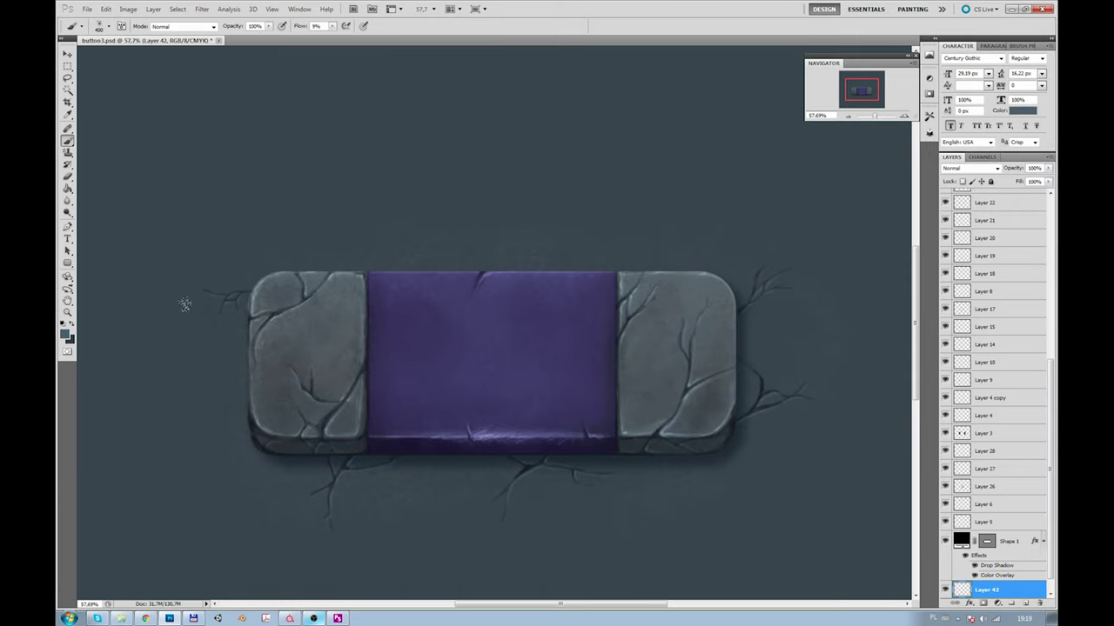
Step: Use an 800 px textured brush, lower the layer to 51%, then switch to a 175 px textured brush
right_click(87, 92)
scroll(177, 144, "down", 3)
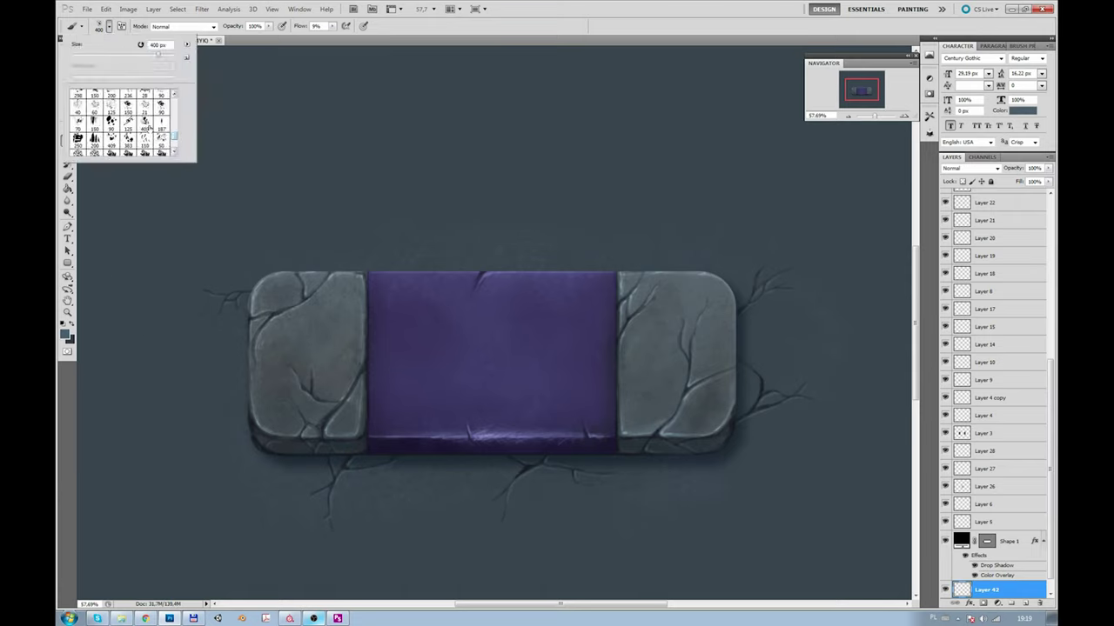
double_click(154, 129)
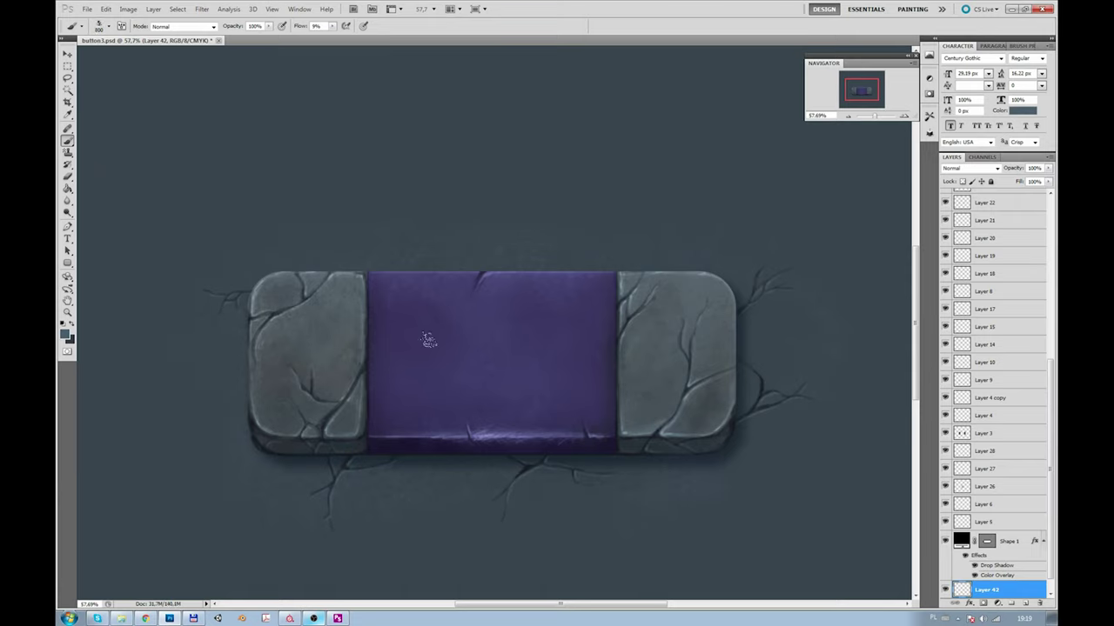
left_click_drag(1049, 168, 1016, 295)
left_click(103, 27)
double_click(111, 121)
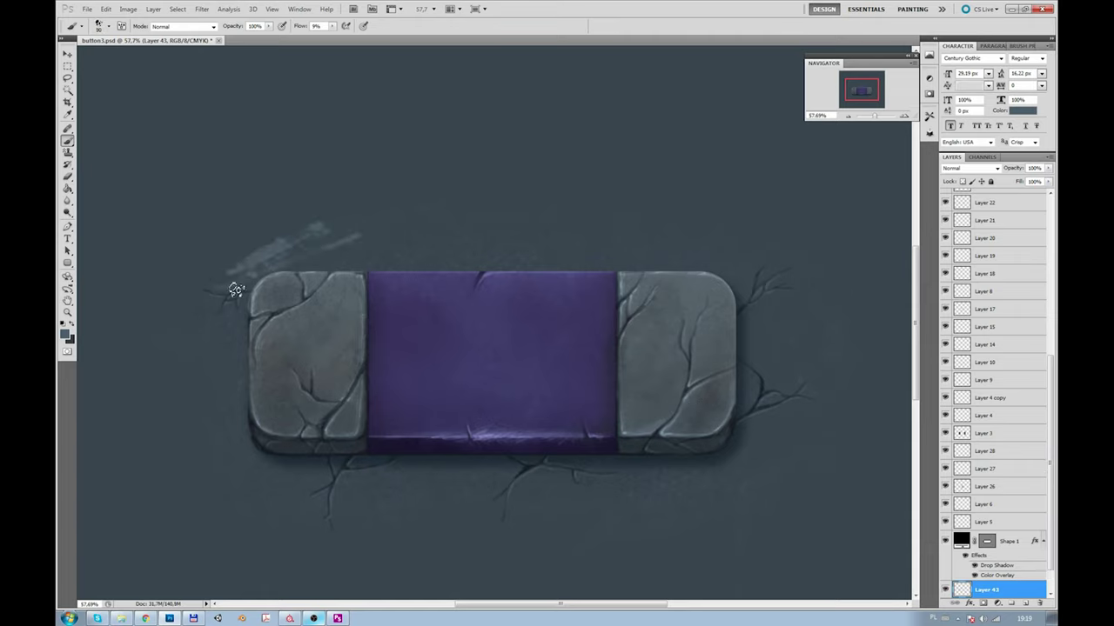
Step: Brush light haze around the button on a new layer and fade it to 35% opacity
left_click(1024, 602)
left_click_drag(206, 295, 281, 290)
mouse_move(183, 270)
left_mouse_down()
mouse_move(614, 260)
mouse_move(444, 244)
mouse_move(689, 240)
mouse_move(741, 386)
mouse_move(787, 435)
left_mouse_up()
mouse_move(369, 507)
left_mouse_down()
mouse_move(635, 504)
mouse_move(392, 535)
mouse_move(248, 417)
mouse_move(191, 334)
mouse_move(322, 470)
mouse_move(740, 487)
mouse_move(513, 252)
mouse_move(183, 214)
mouse_move(200, 339)
mouse_move(252, 182)
mouse_move(504, 156)
mouse_move(754, 319)
mouse_move(852, 443)
mouse_move(717, 213)
left_mouse_up()
left_click(1048, 168)
left_click_drag(1046, 181, 1009, 181)
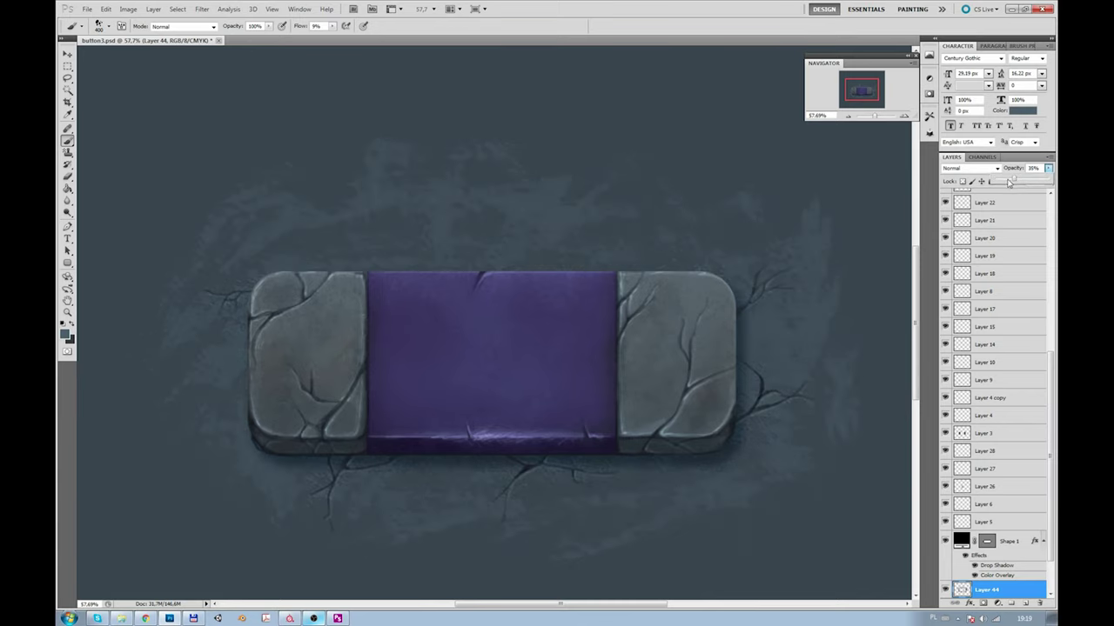
Step: Open and cancel Unsharp Mask, then lower Layer 44 to 11% opacity
left_click(202, 9)
mouse_move(213, 163)
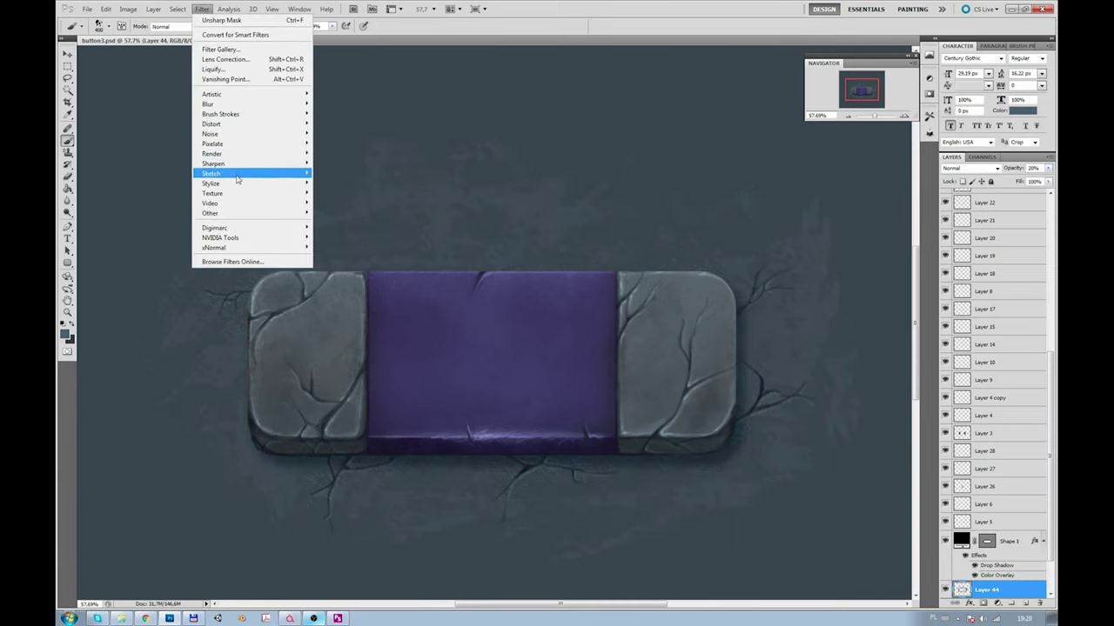
left_click(344, 203)
left_click(787, 175)
left_click(1048, 168)
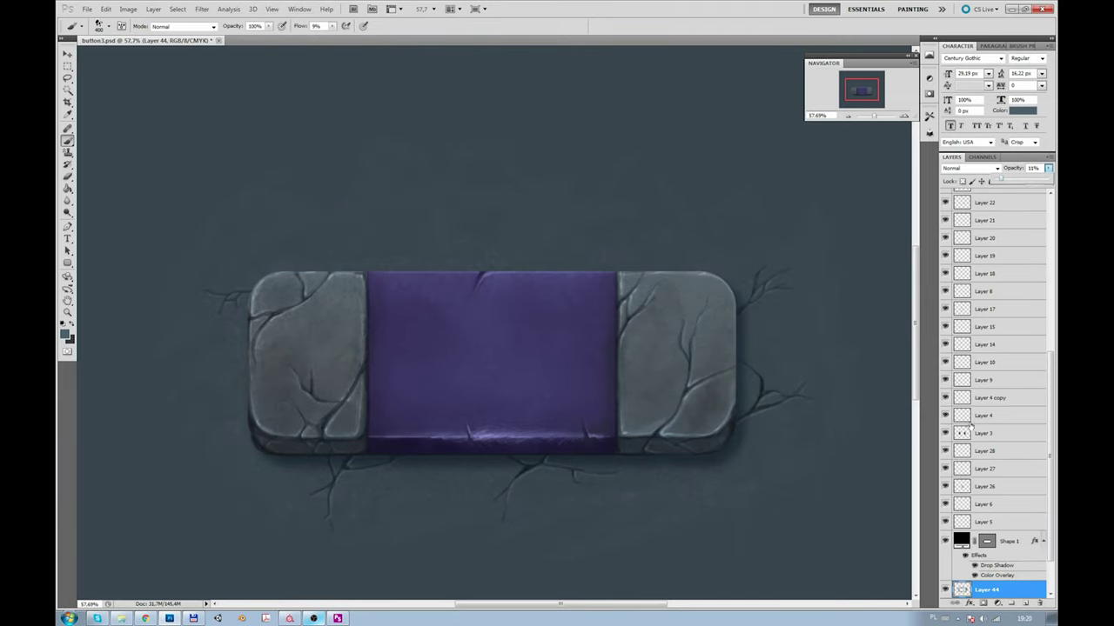
left_click_drag(997, 178, 997, 179)
Step: Zoom out to check the whole document, then add a new empty layer at the top
left_click_drag(877, 122, 872, 119)
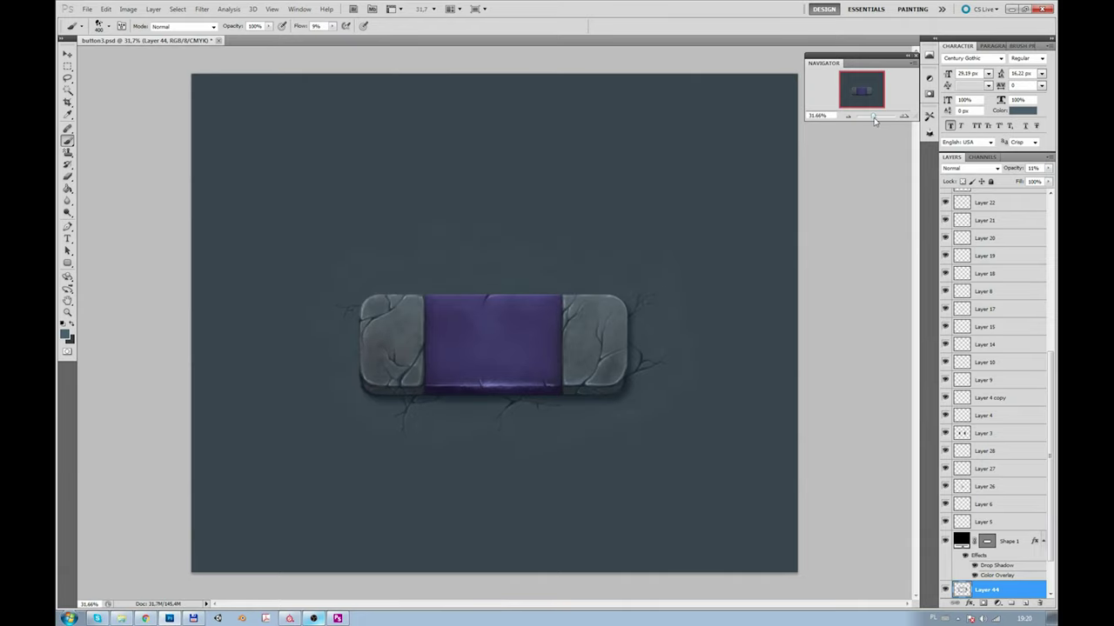
left_click_drag(876, 121, 879, 120)
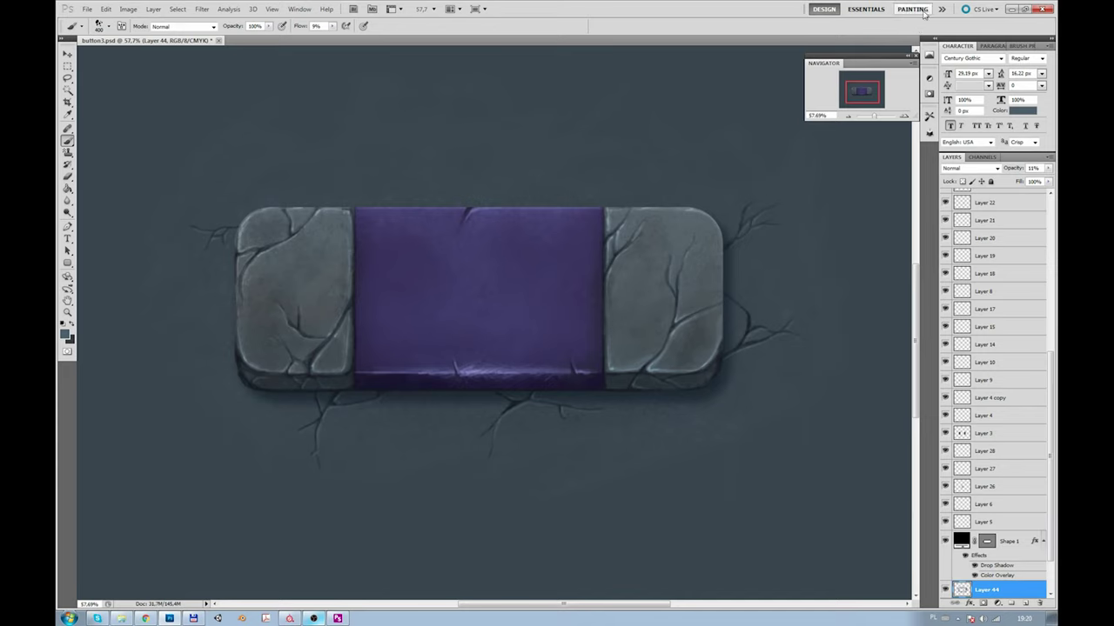
left_click(1025, 603)
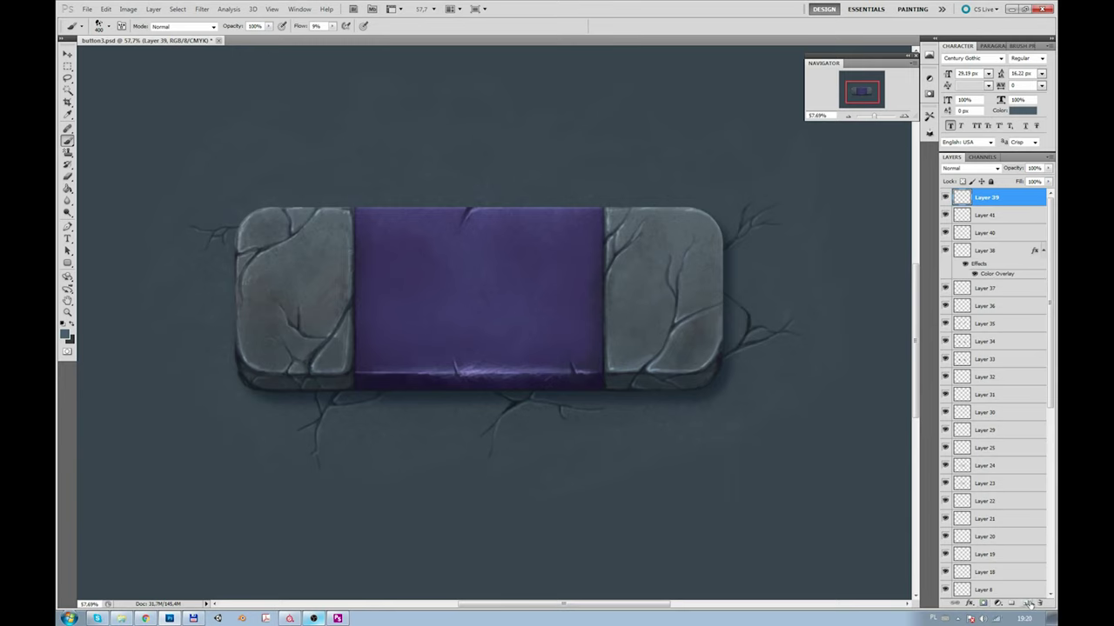
Step: Add PLAY text and enlarge it to sit centred on the purple plate
left_click(68, 240)
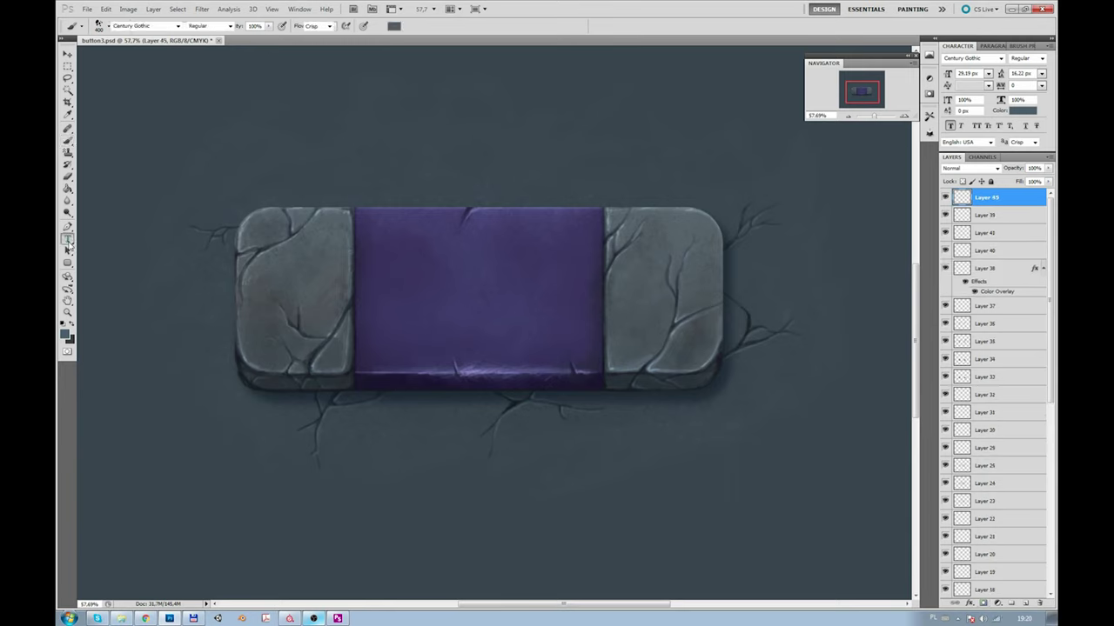
left_click(411, 317)
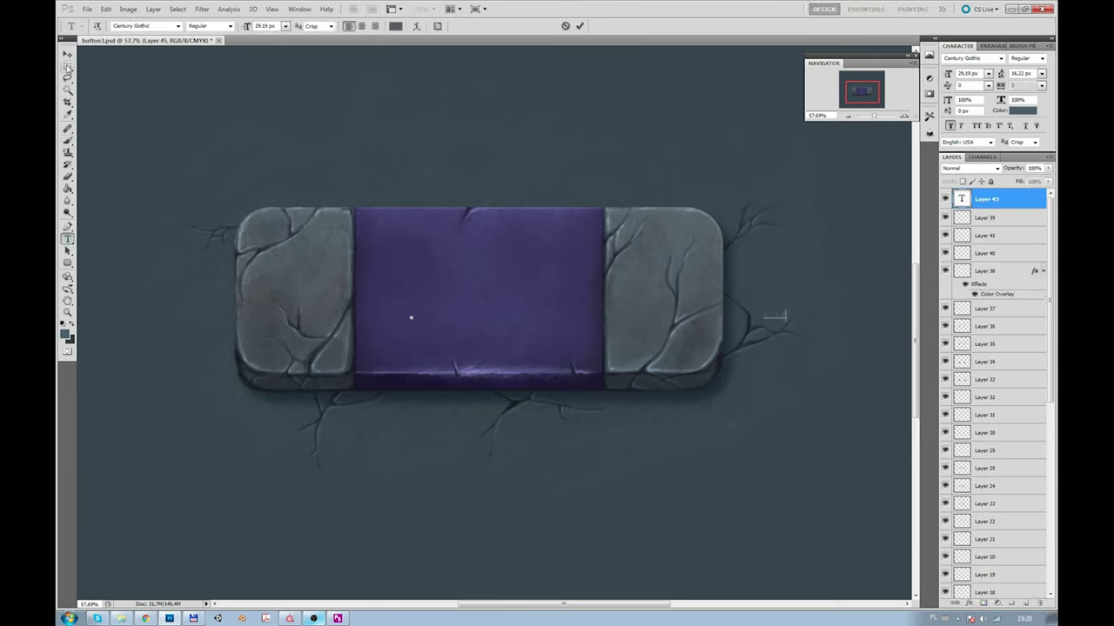
key("ctrl+t")
left_click_drag(764, 324, 577, 398)
left_click_drag(619, 351, 452, 307)
left_click_drag(558, 335, 572, 342)
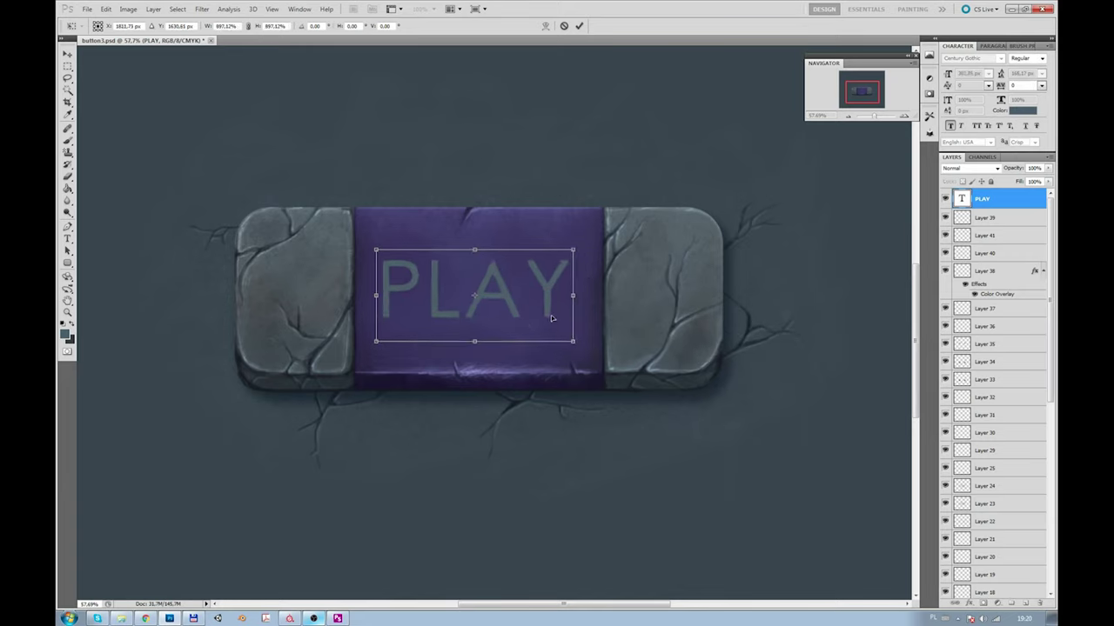
key("Return")
Step: Try different fonts for the PLAY text and zoom out to review it
left_click(427, 283)
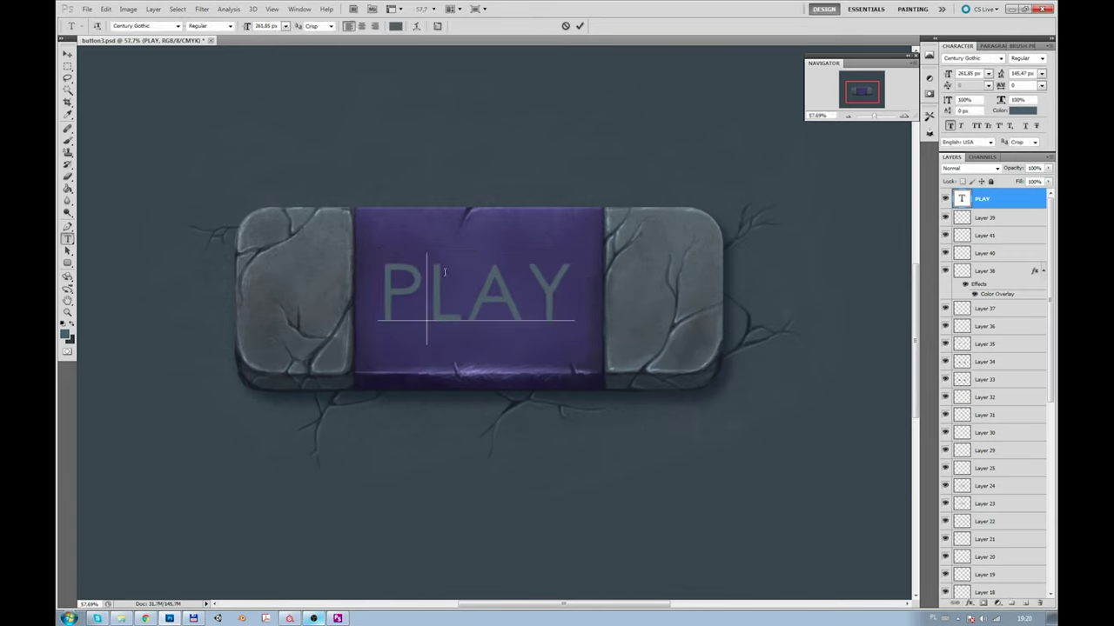
key("ctrl+a")
left_click(135, 25)
key("Down")
key("Down")
key("Down")
key("Down")
key("Down")
key("Down")
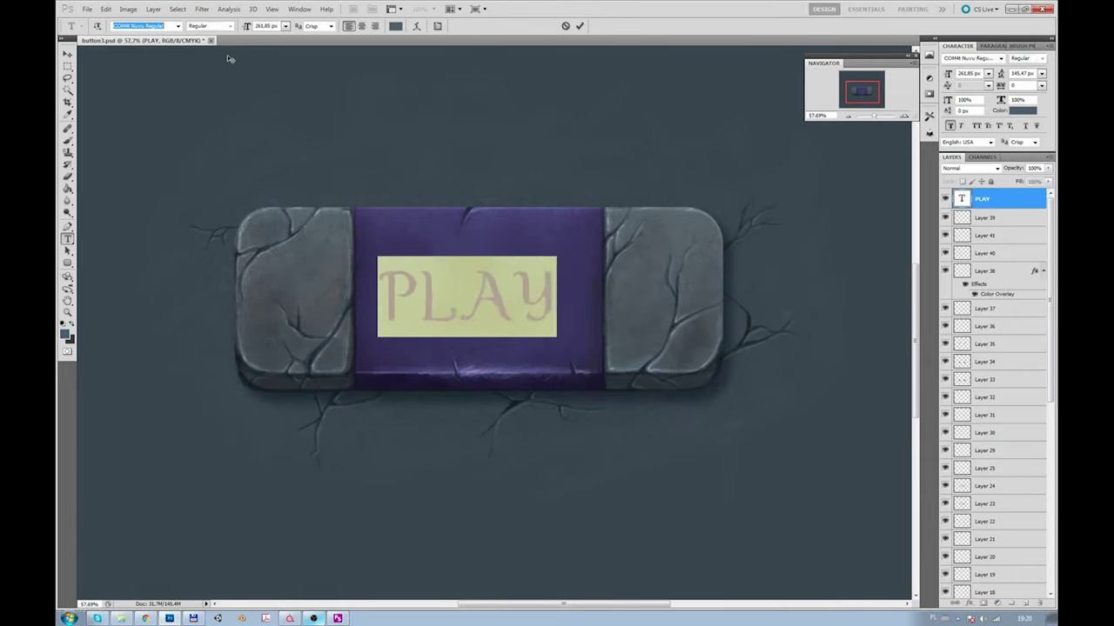
left_click(67, 54)
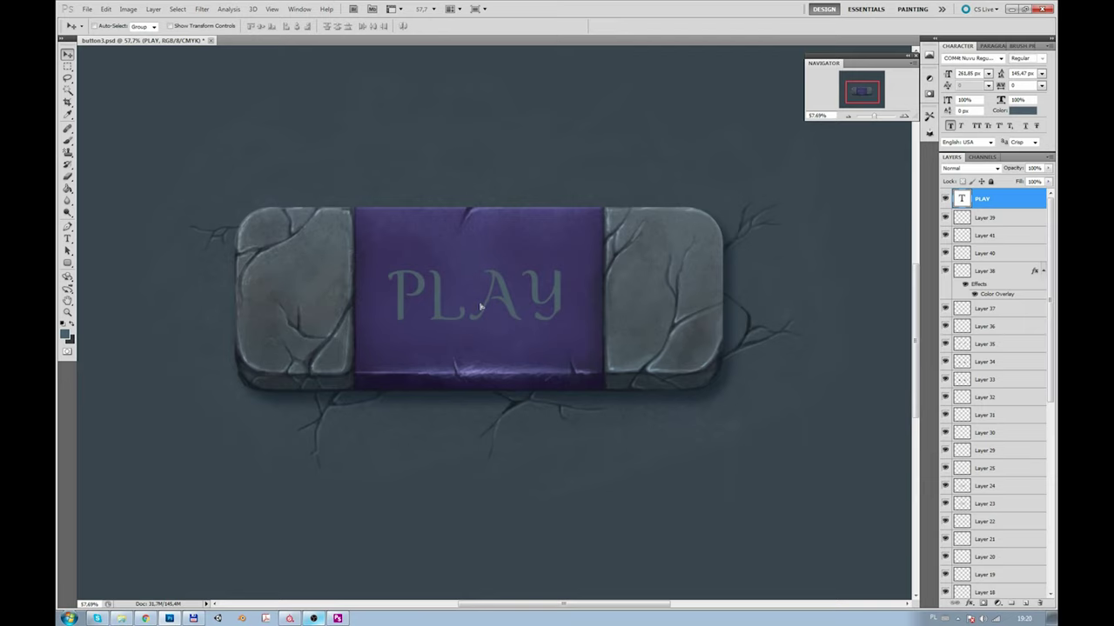
left_click_drag(874, 115, 876, 122)
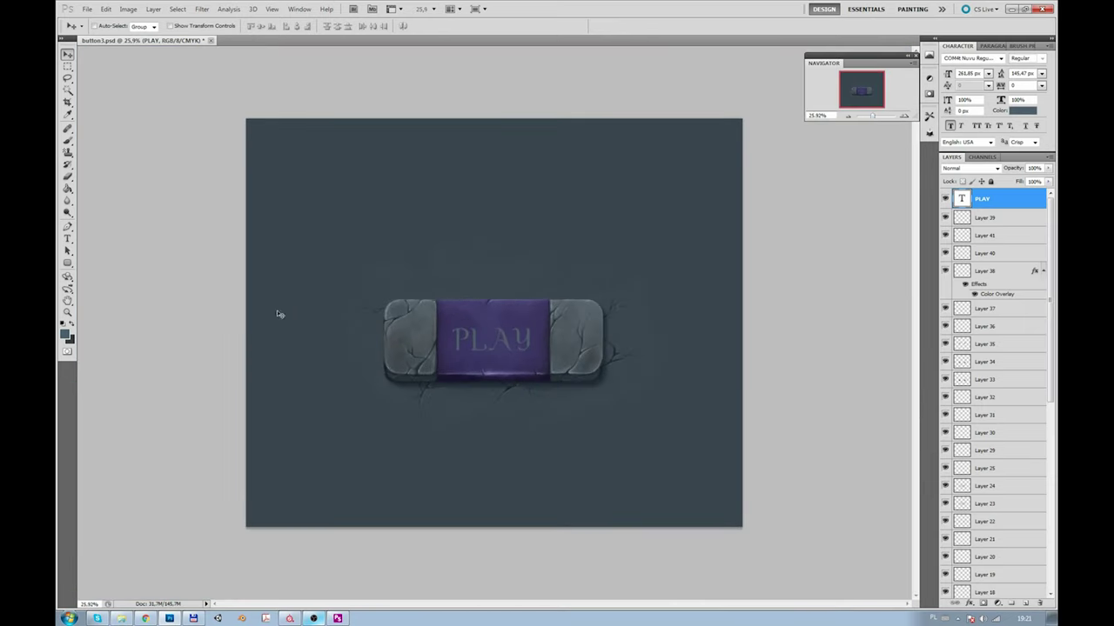
Step: Set the PLAY font to Eras Demi ITC and shrink it slightly to fit the plate
left_click(67, 238)
key("Return")
left_click(137, 25)
key("Down")
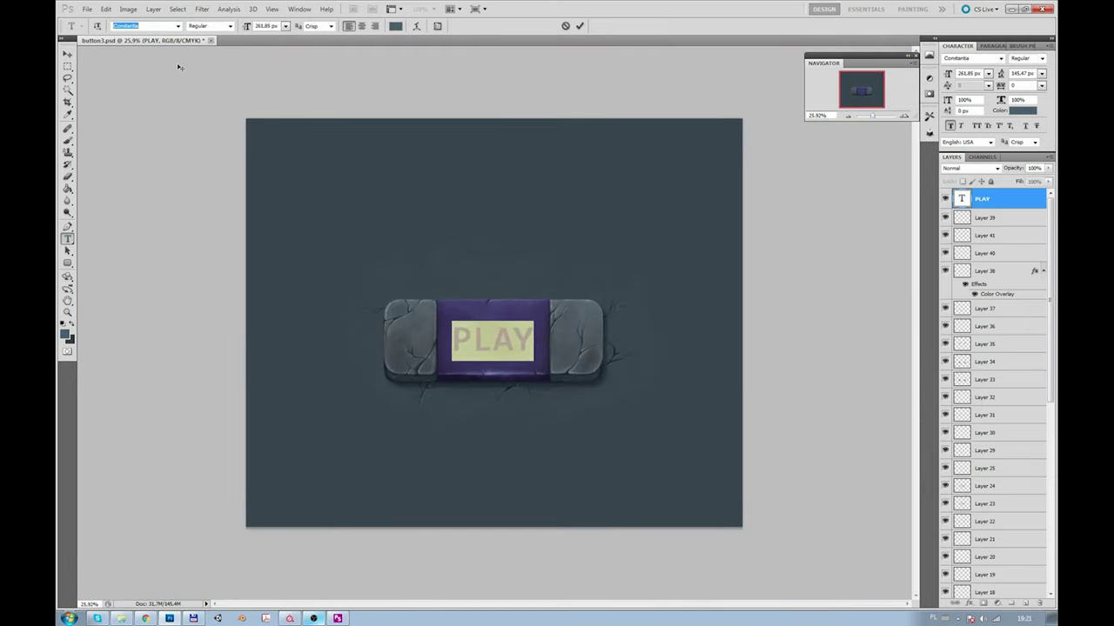
key("Down")
key("Down")
key("Down")
key("Down")
key("Down")
key("Down")
key("Down")
key("Down")
key("Down")
key("Down")
key("Down")
key("Down")
key("Down")
key("Down")
key("Down")
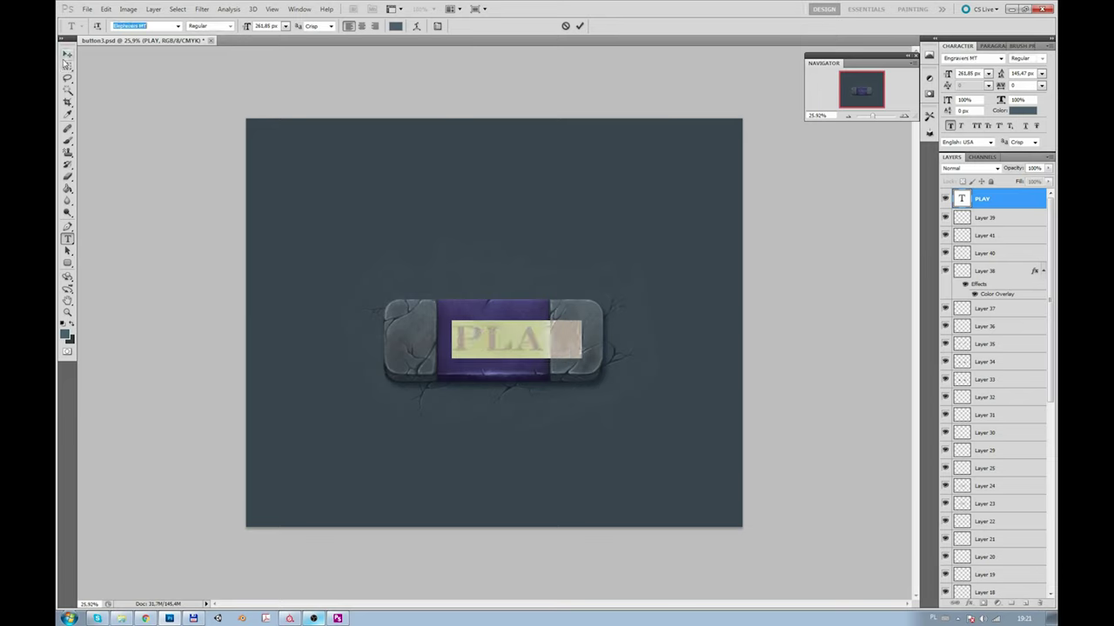
key("Down")
key("Down")
left_click(67, 55)
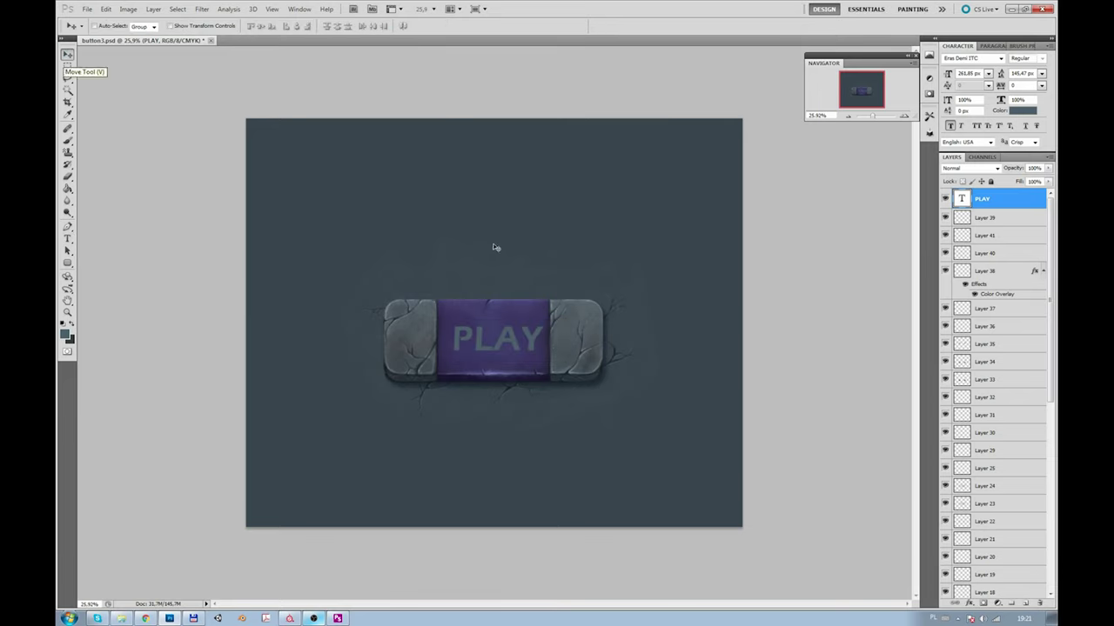
key("ctrl+t")
left_click_drag(556, 318, 536, 320)
key("Return")
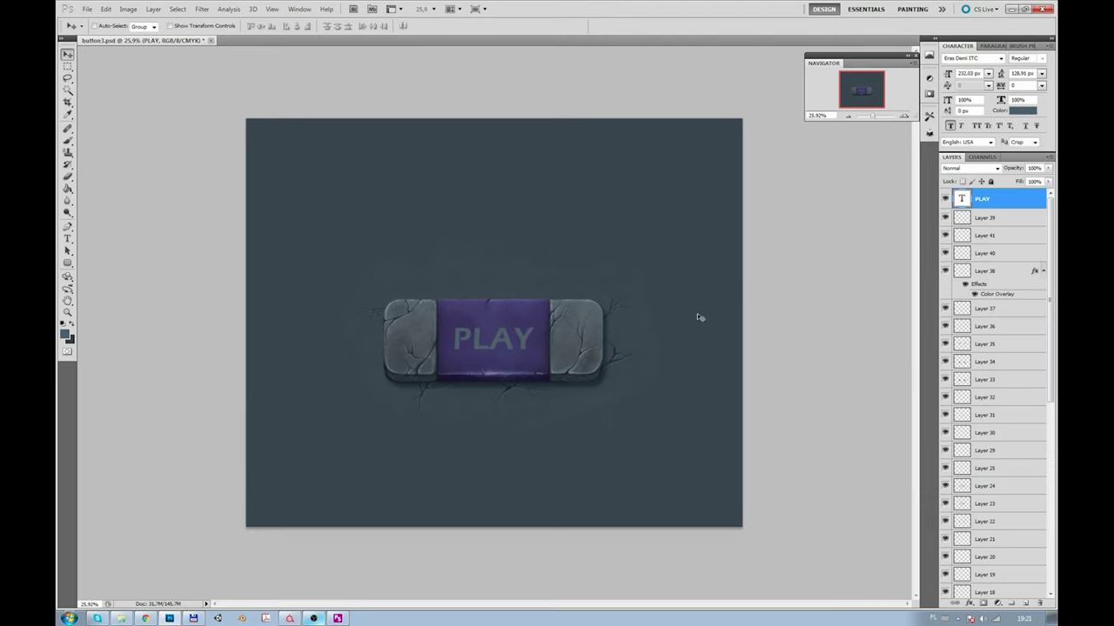
Step: Give the PLAY text a drop shadow in purple sampled from the plate
double_click(1006, 204)
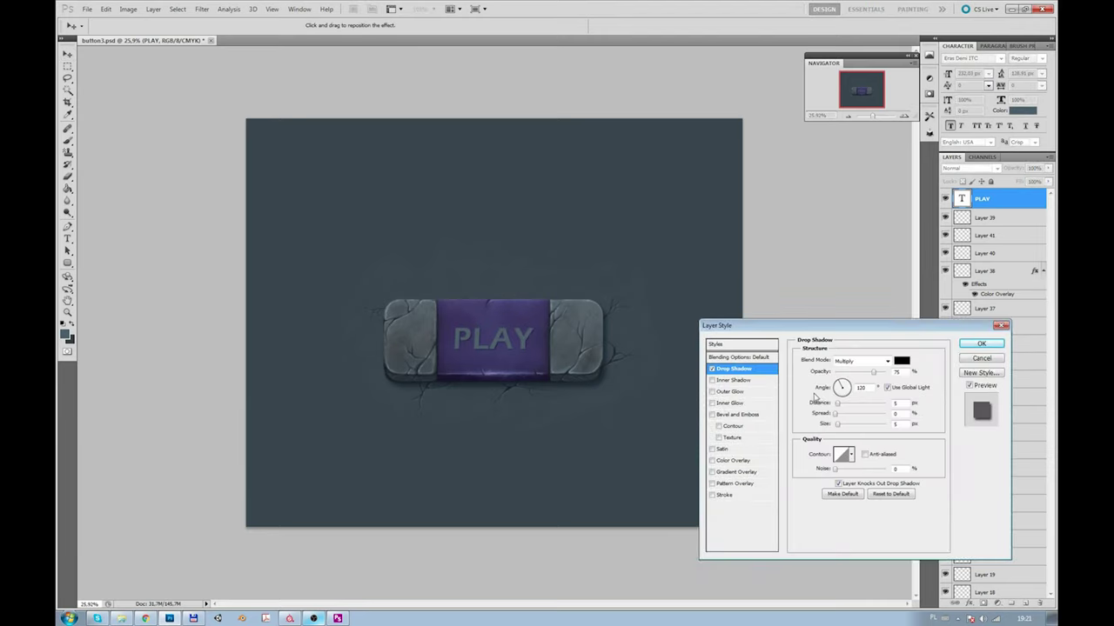
left_click(901, 360)
left_click(488, 348)
key("Return")
Step: Set the bevel highlight to a light purple and lower the bevel shadow opacity
left_click(731, 422)
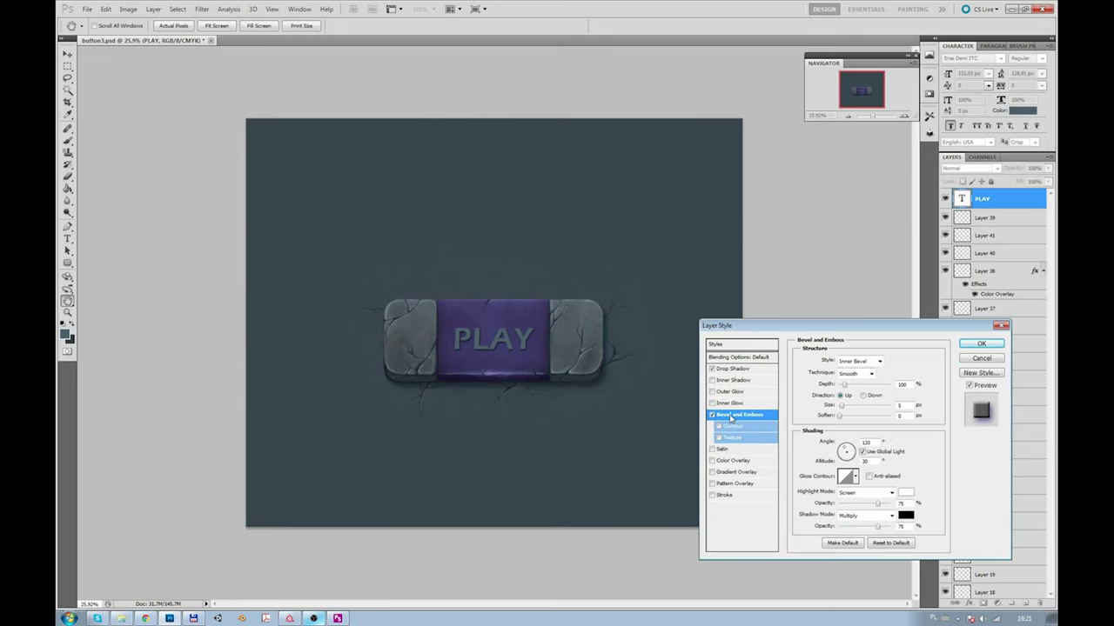
left_click(905, 500)
left_click(547, 334)
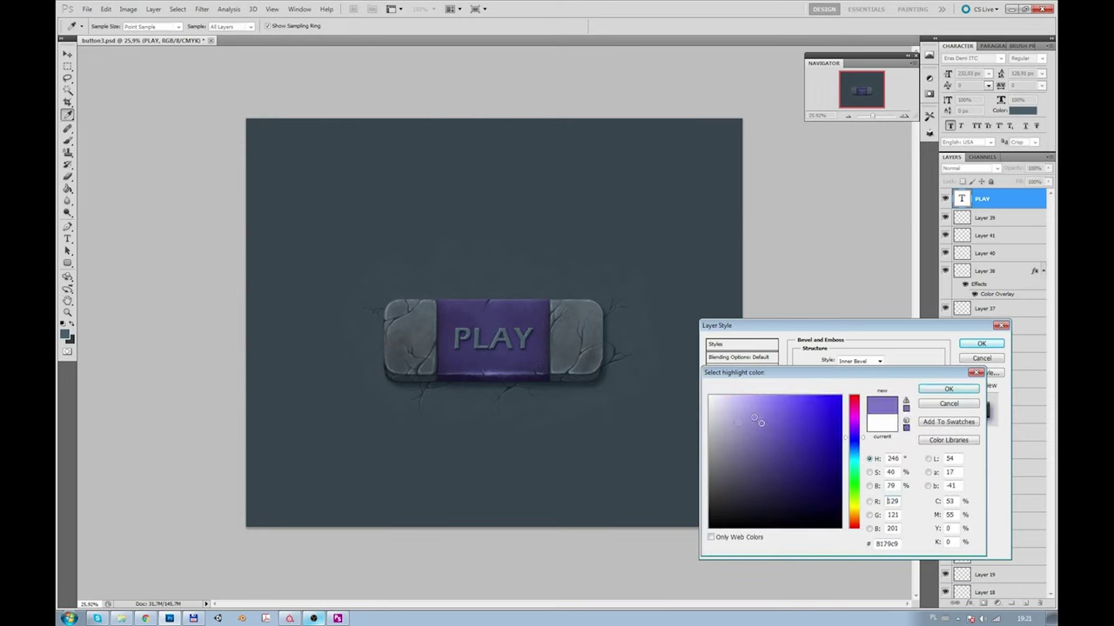
left_click(948, 389)
left_click_drag(877, 527, 864, 528)
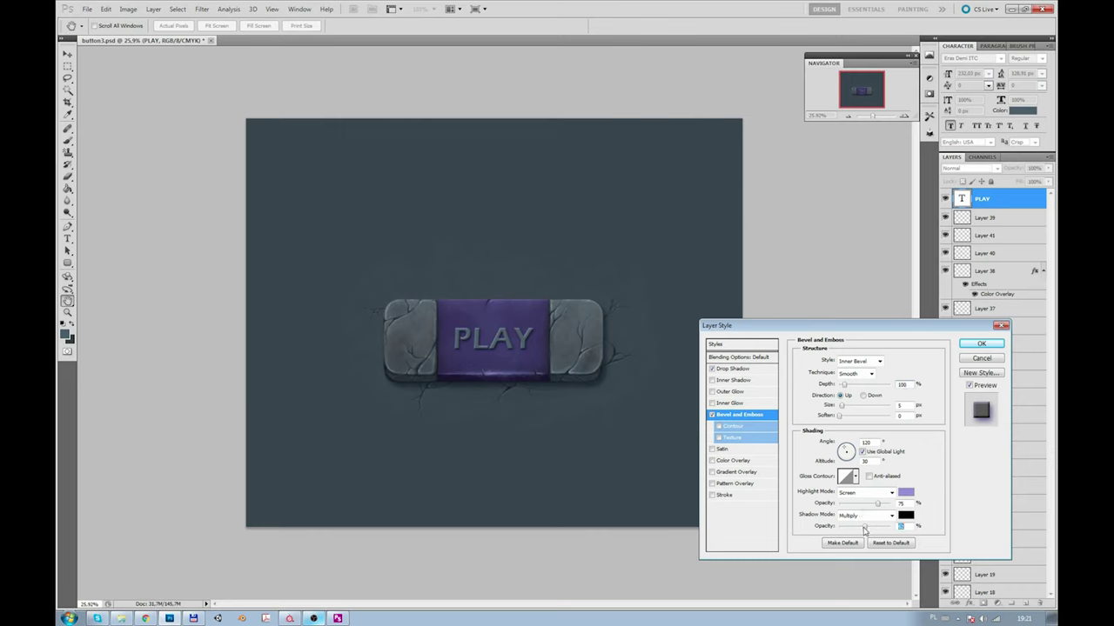
Step: Add a gradient overlay with a dark purple left stop
left_click(732, 471)
left_click(857, 384)
left_click(716, 489)
left_click(762, 534)
left_click(525, 351)
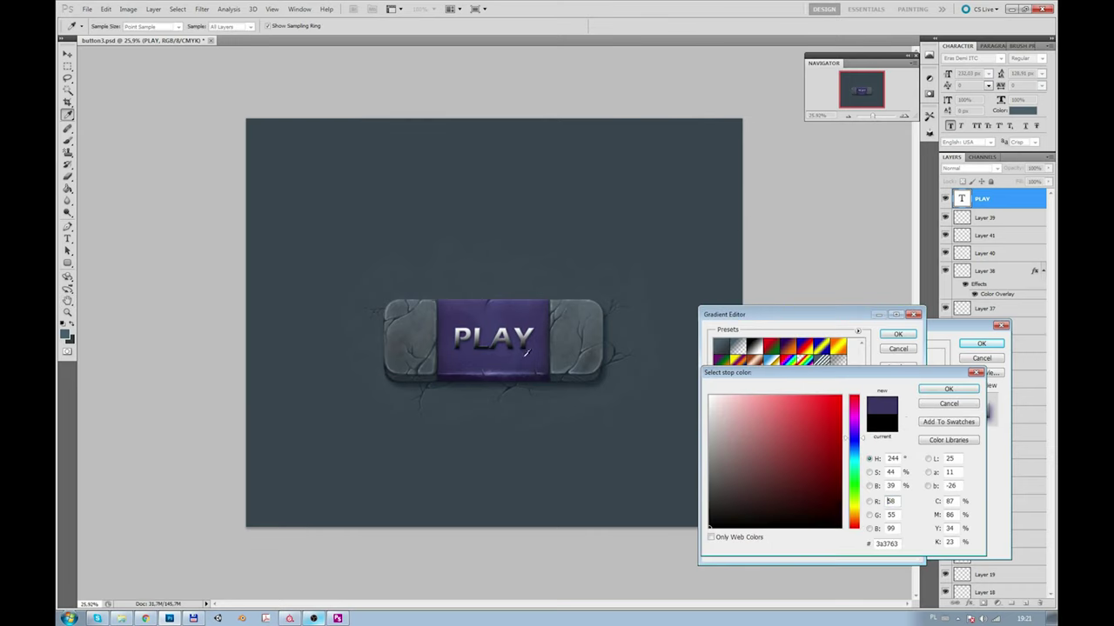
key("Return")
Step: Set the gradient's right stop to near-white #f4f3ff and apply the PLAY effects
left_click(910, 494)
left_click(762, 535)
left_click(497, 309)
left_click(461, 339)
left_click(948, 388)
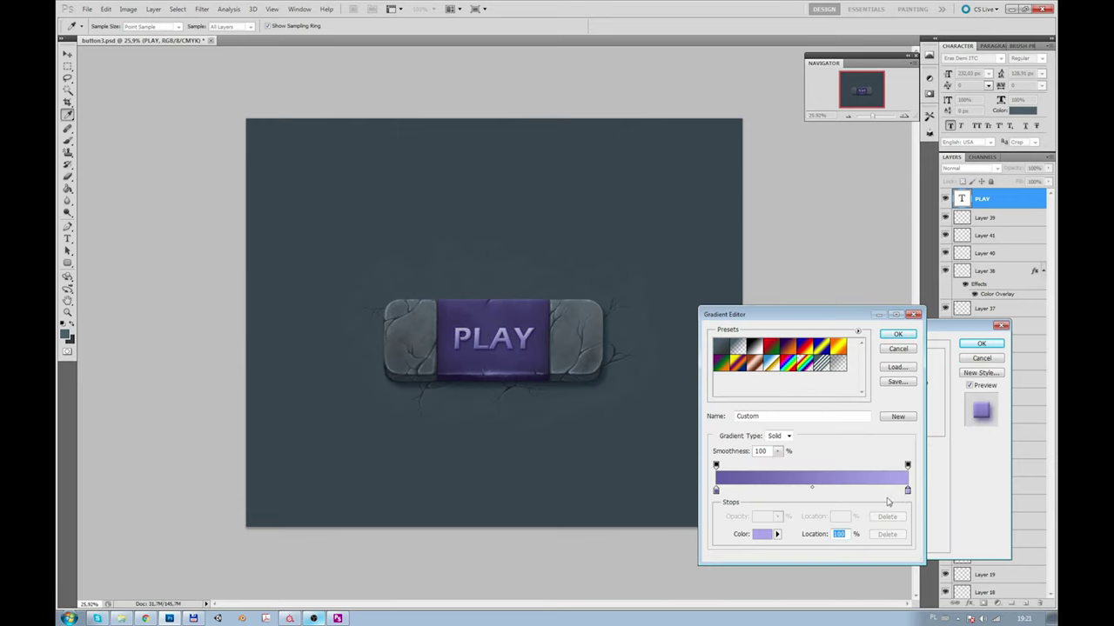
double_click(909, 493)
left_click(715, 396)
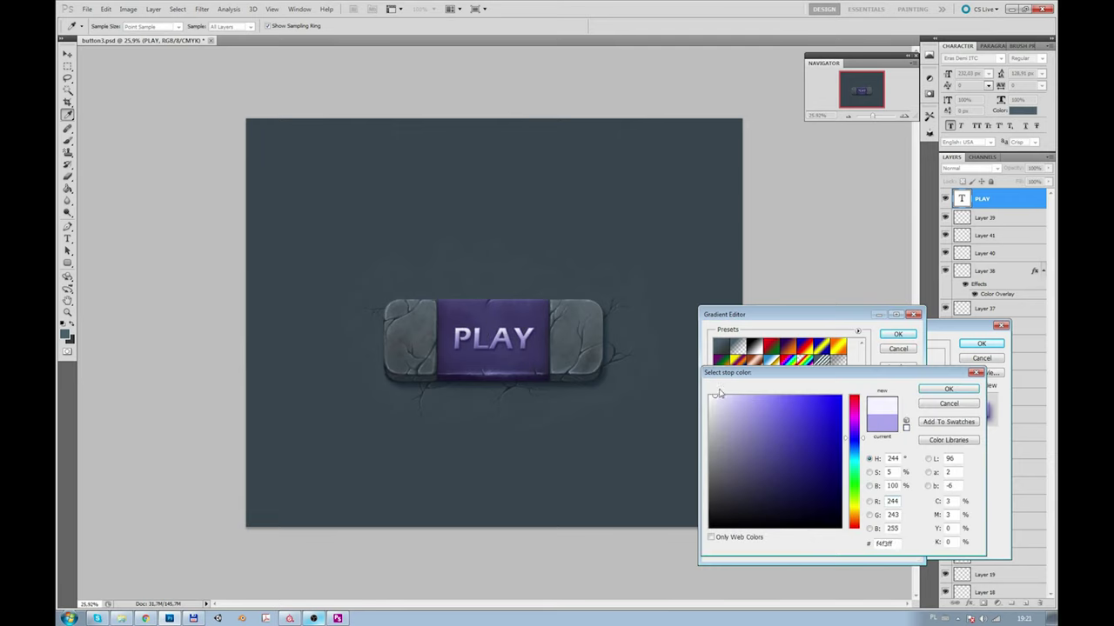
key("Return")
key("Return")
key("Return")
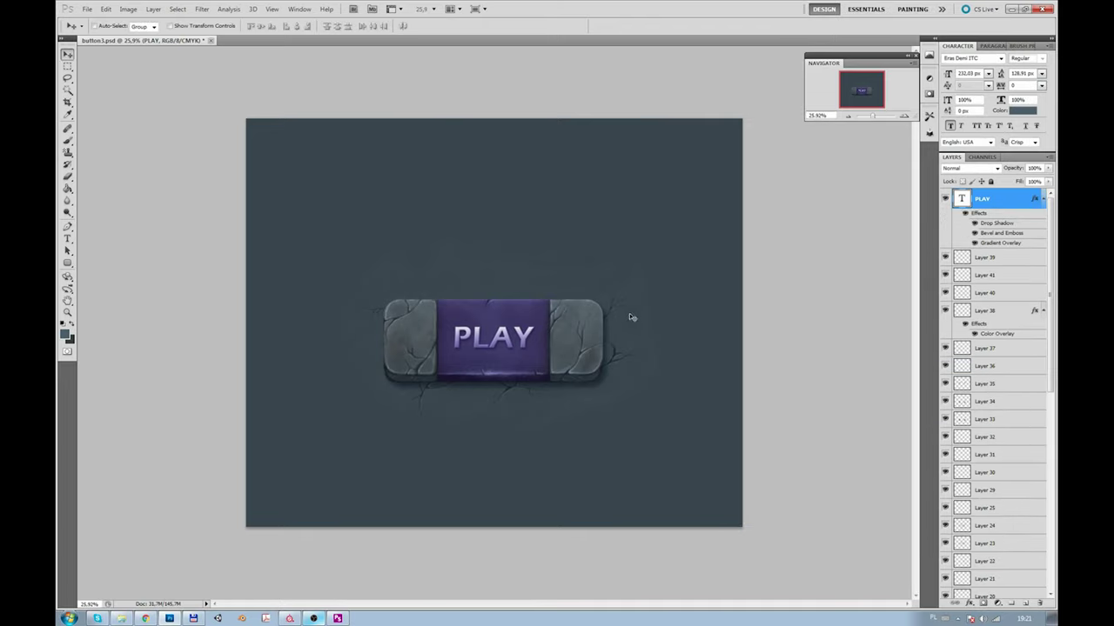
Step: Select Layer 24 and hide Layer 3
scroll(1000, 391, "down", 5)
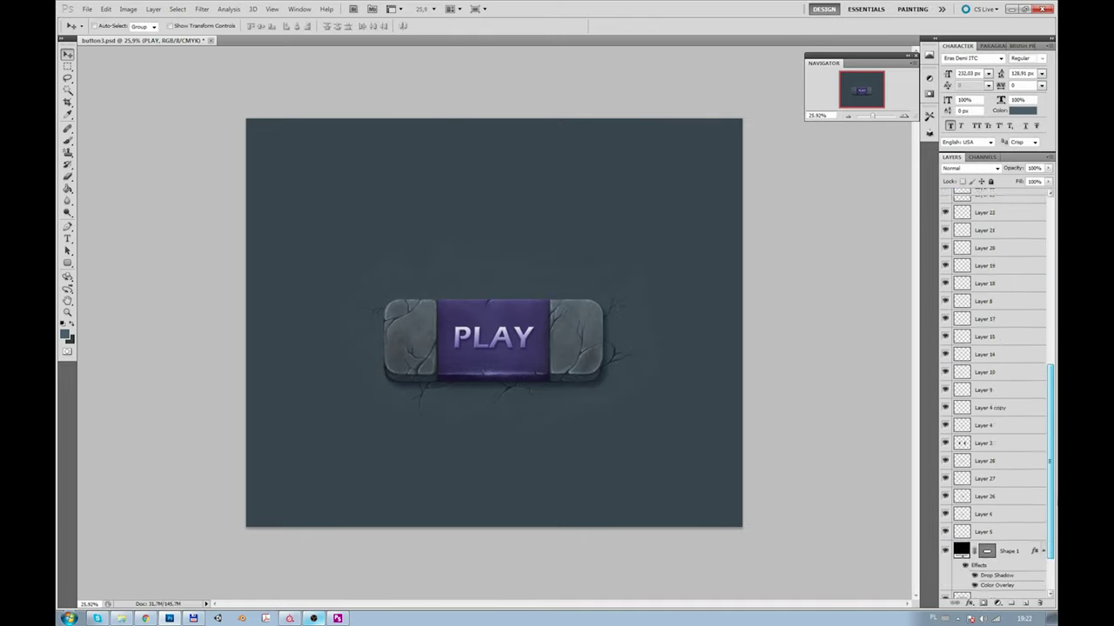
scroll(1001, 392, "up", 5)
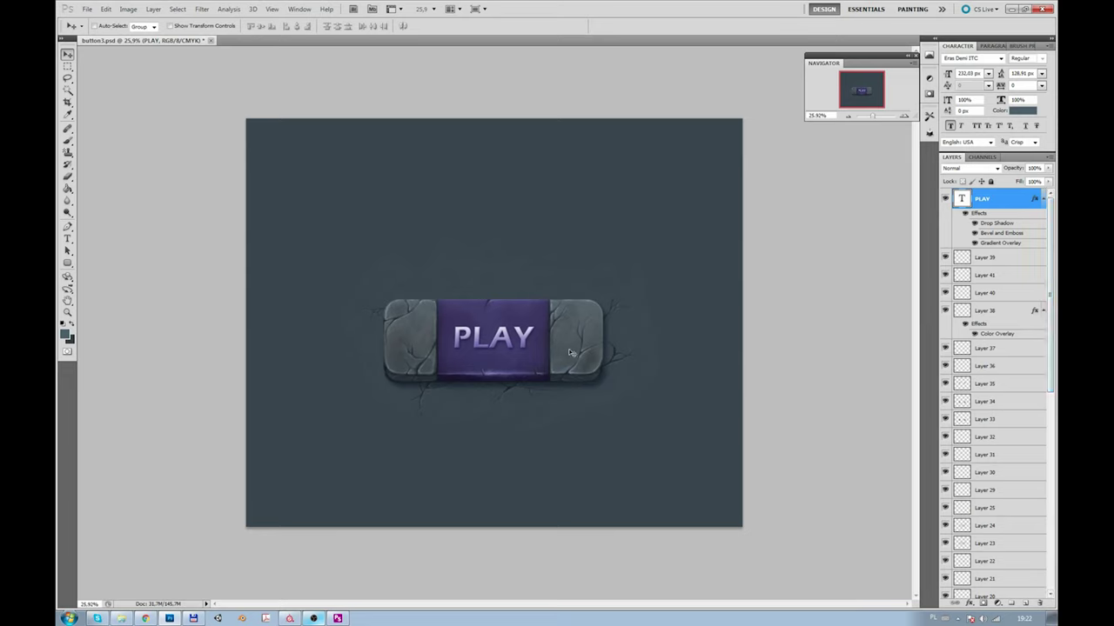
left_click(510, 311)
scroll(1000, 392, "down", 5)
scroll(1001, 392, "down", 5)
left_click(946, 380)
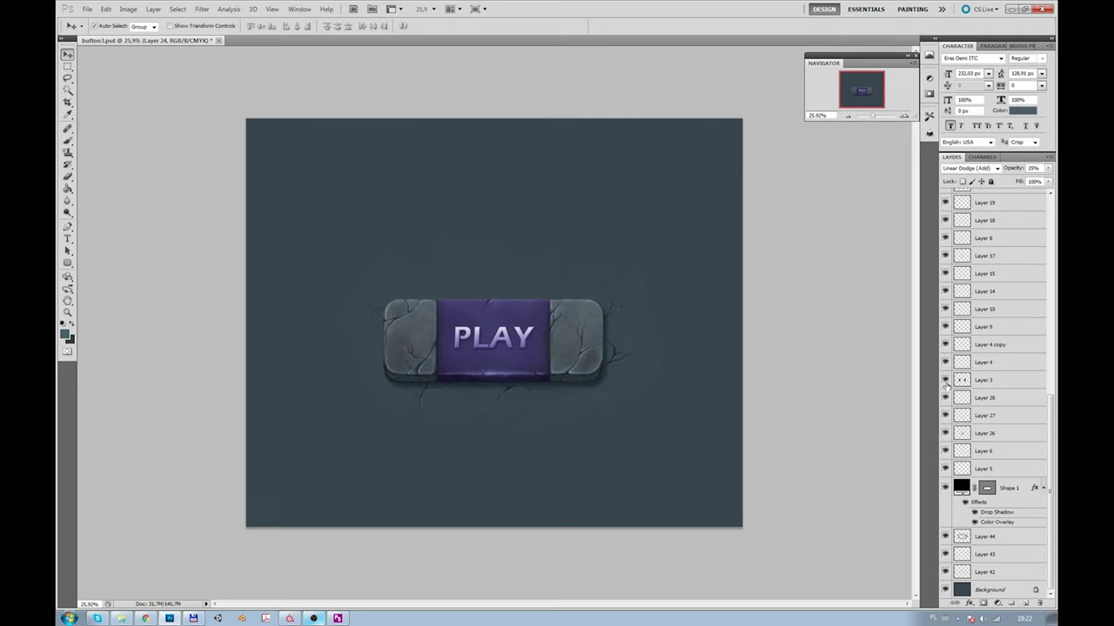
Step: Duplicate the Shape 1 base layer and review the copy's layer style
left_click(1009, 489)
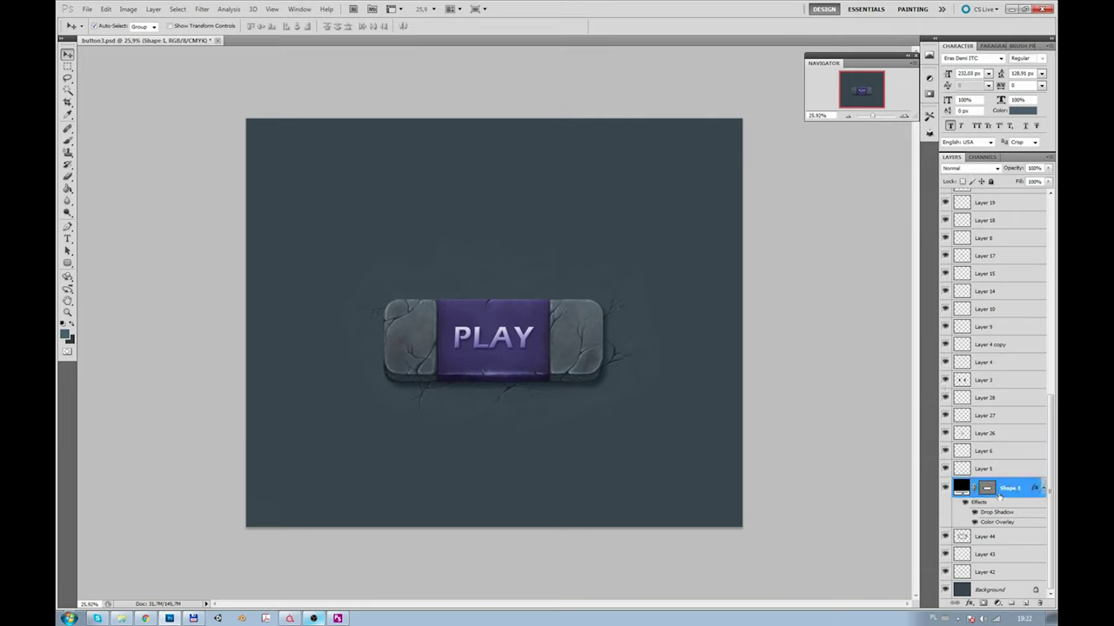
key("ctrl+j")
double_click(1016, 435)
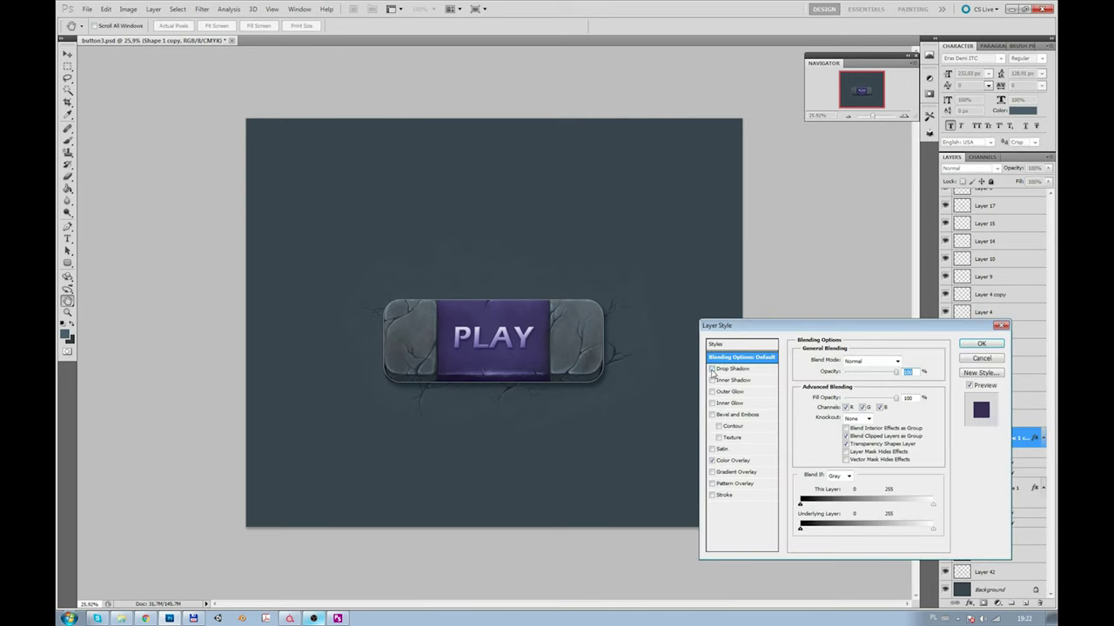
left_click(981, 344)
Step: Hide Layer 39, toggle Layers 37 and 36 to compare shading, then select Layer 38
scroll(992, 348, "up", 10)
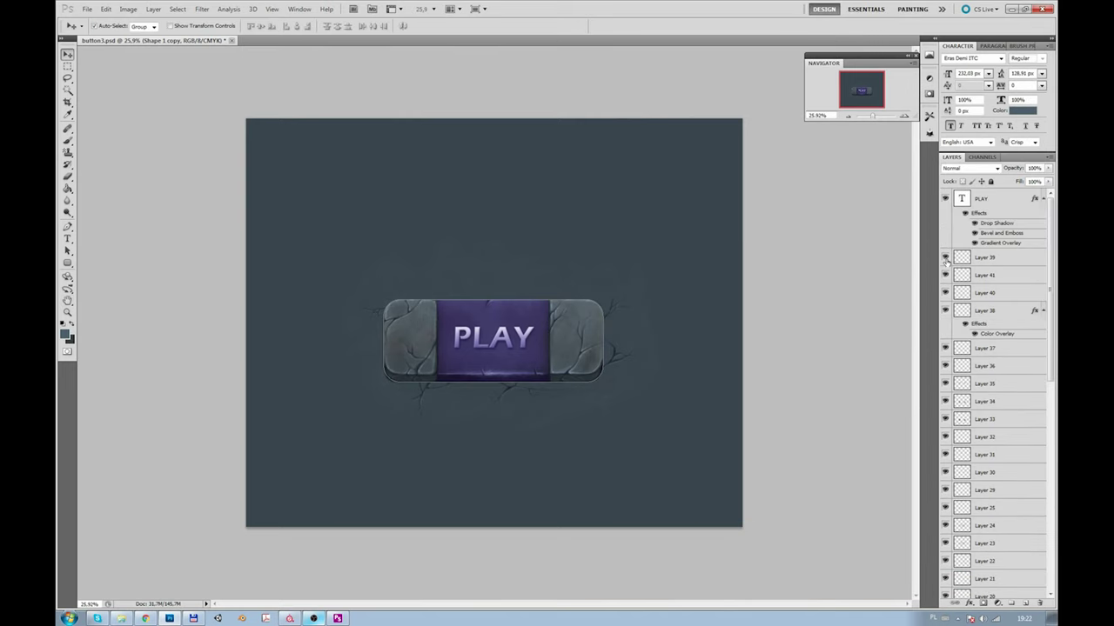
left_click(946, 259)
left_click(946, 348)
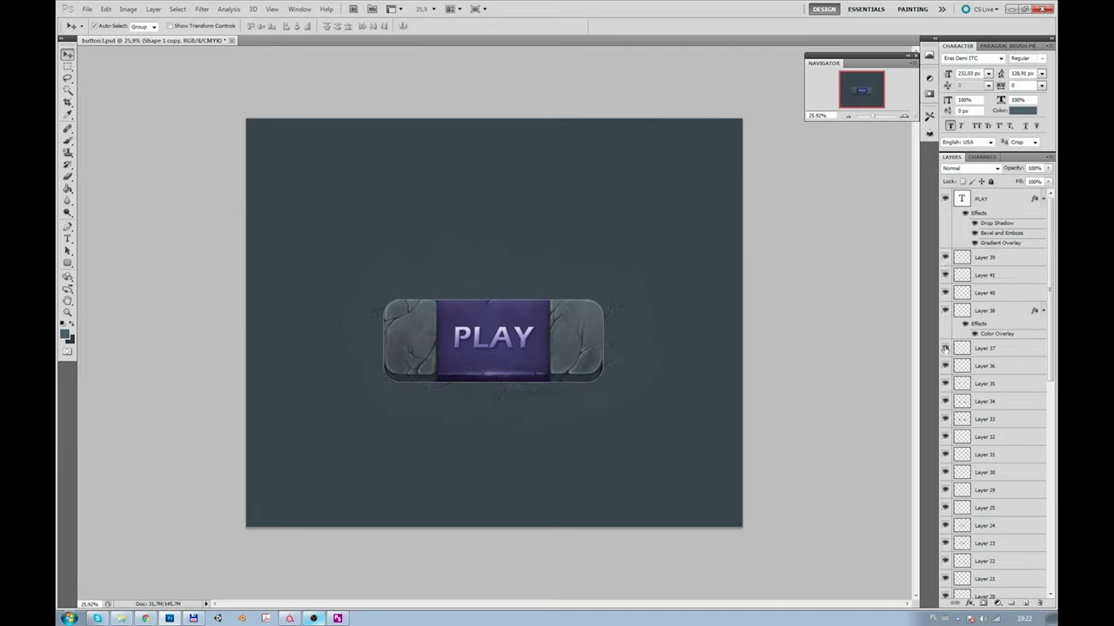
left_click(982, 315)
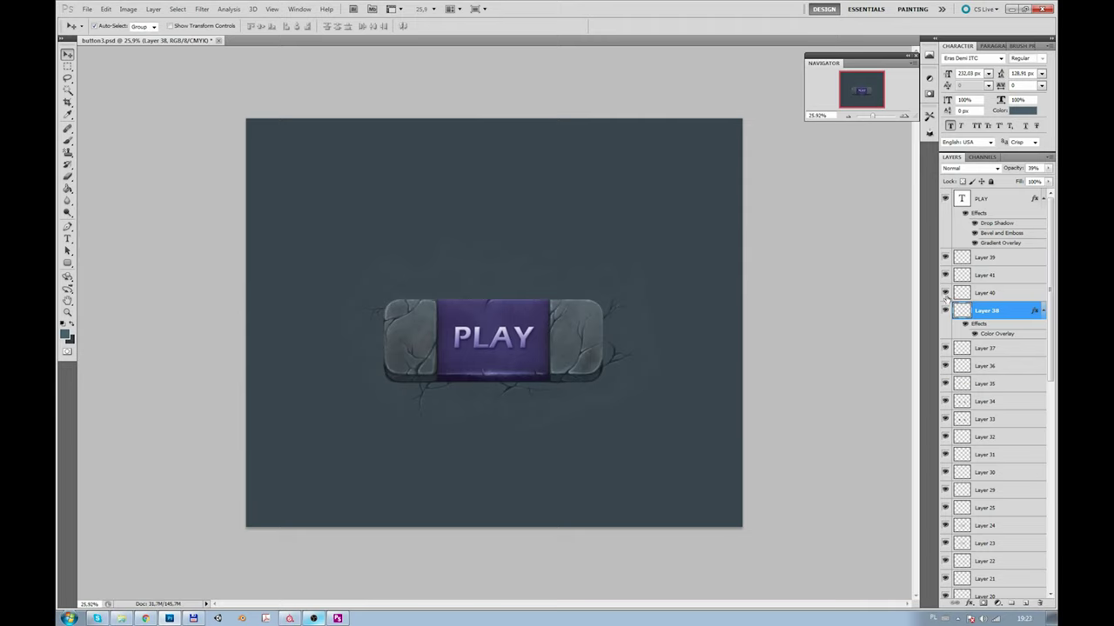
Step: Group Layers 37 and 38 and move the group below Shape 1
left_click(989, 348, "shift")
key("ctrl+g")
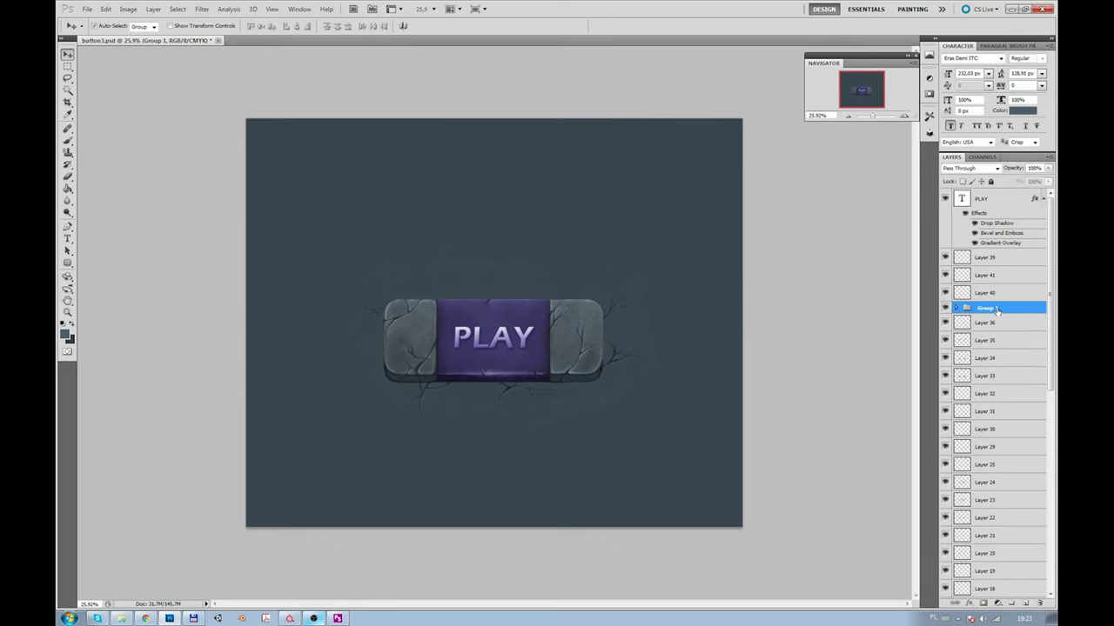
left_click_drag(997, 604, 986, 534)
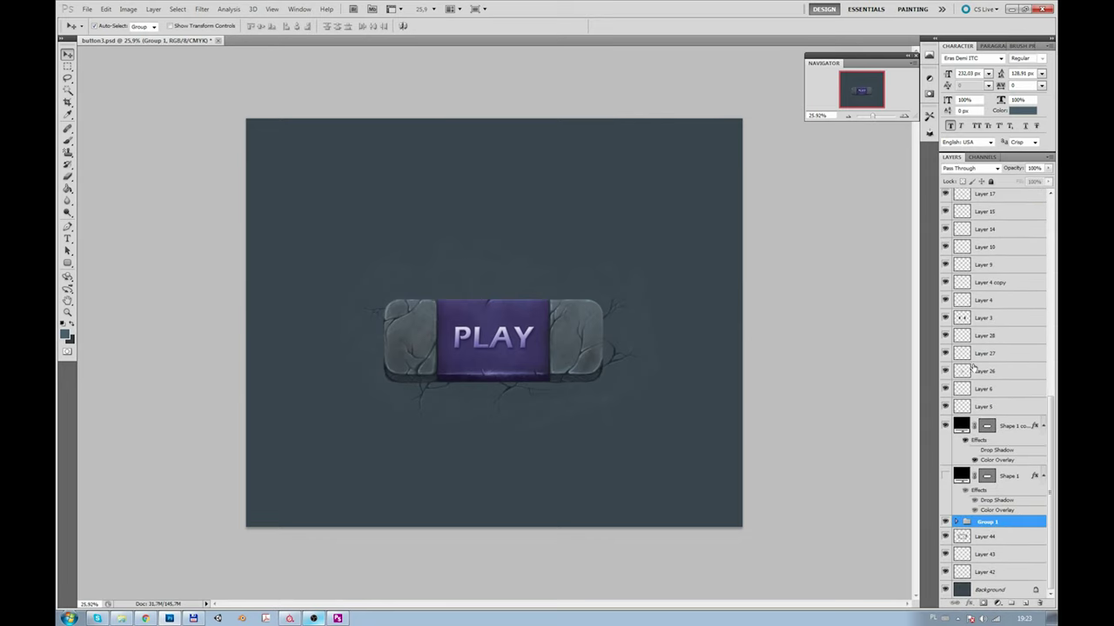
Step: Add a new layer and set the brush colour to dark violet
left_click(1014, 602)
key("b")
left_click(65, 333)
left_click(785, 504)
left_click(945, 388)
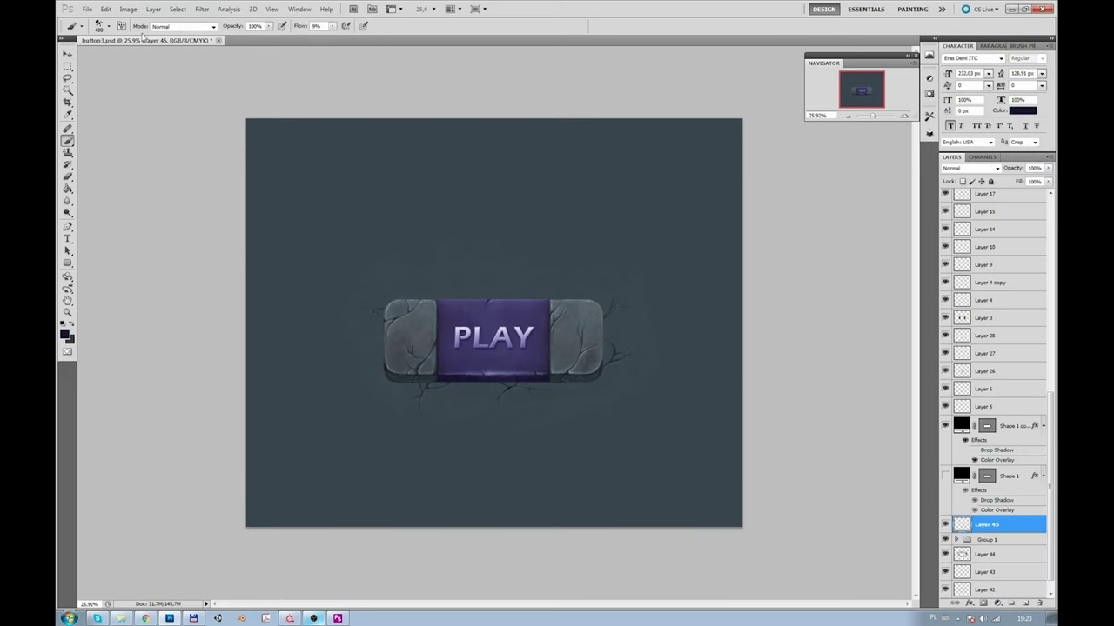
Step: Paint a dark violet shadow around the button with a small soft round brush
left_click(102, 25)
left_click(146, 98)
left_click(390, 336)
key("bracketleft")
key("bracketleft")
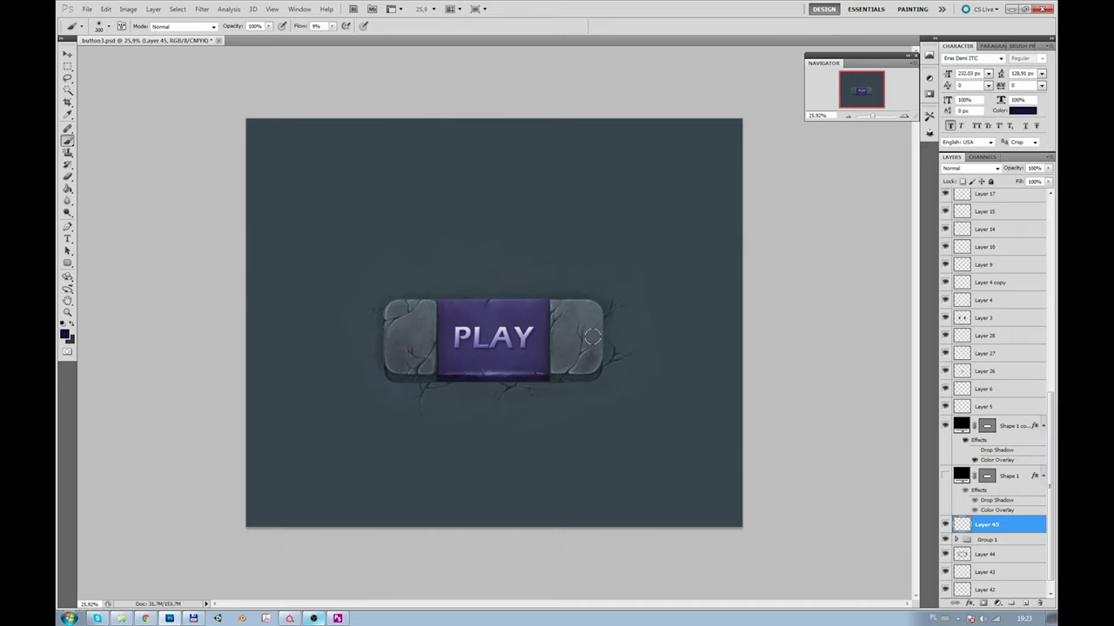
key("bracketleft")
key("bracketleft")
key("bracketleft")
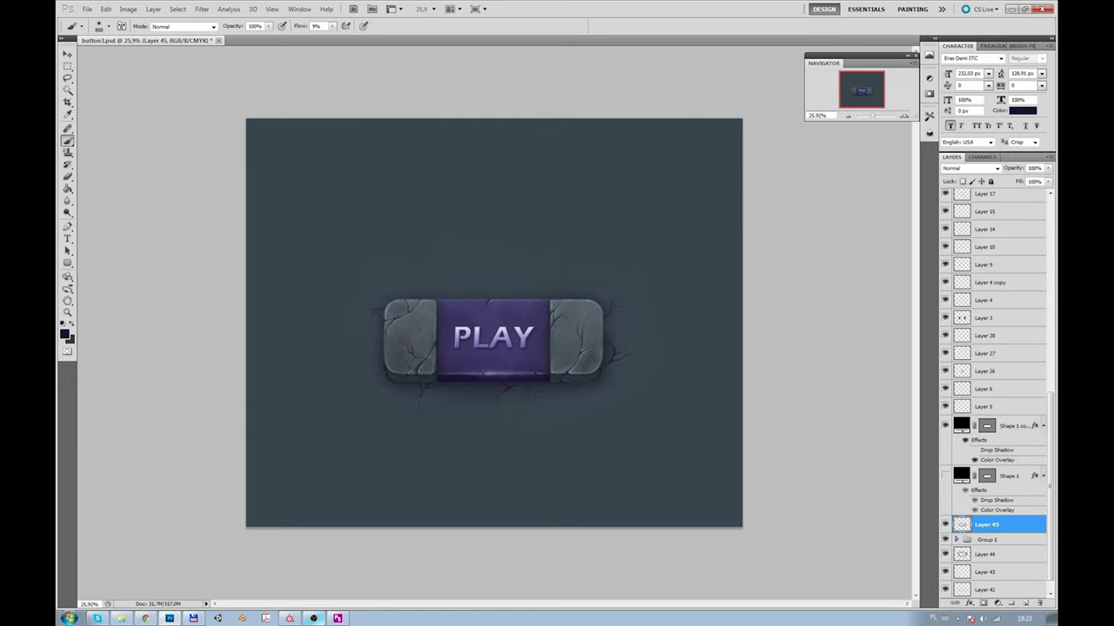
key("e")
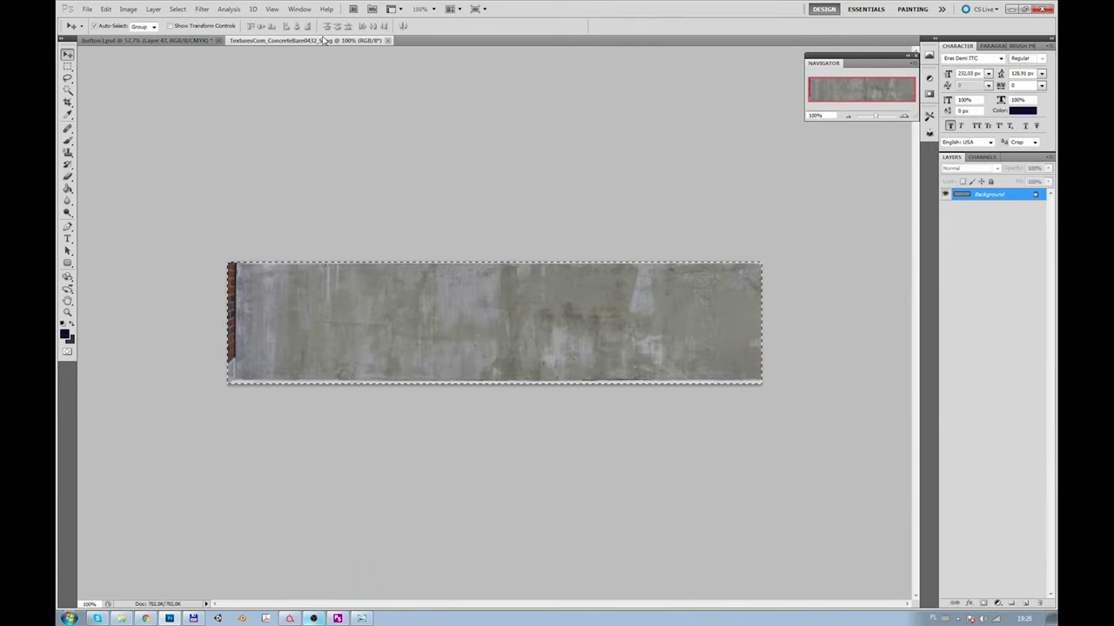
Step: Paste the concrete texture into the button document and stretch it over the button
left_click(197, 40)
key("ctrl+v")
key("ctrl+t")
left_click_drag(494, 286, 494, 235)
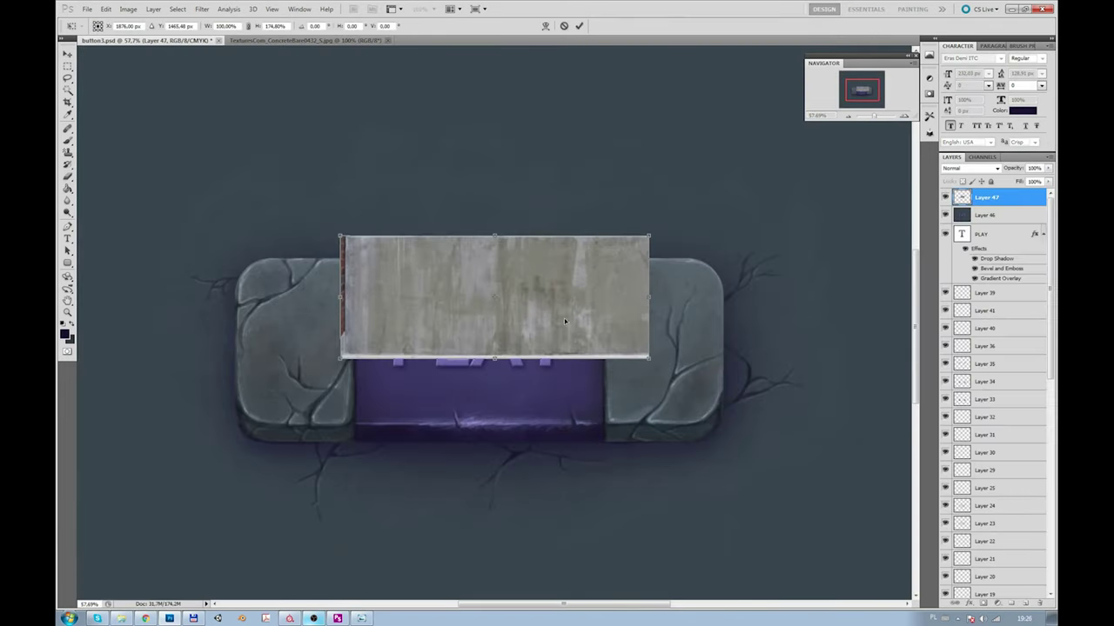
mouse_move(643, 368)
left_mouse_down()
mouse_move(853, 415)
mouse_move(725, 449)
mouse_move(732, 434)
left_mouse_up()
key("Return")
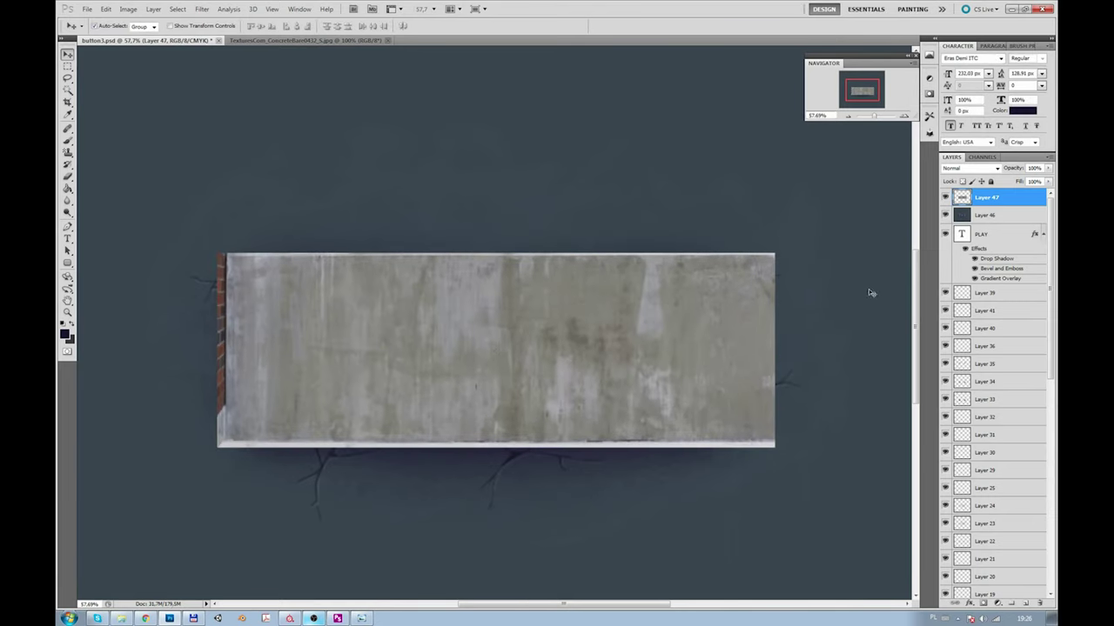
Step: Duplicate the texture layer, hide the copy and delete the unneeded texture
key("ctrl+j")
left_click(980, 232)
key("Delete")
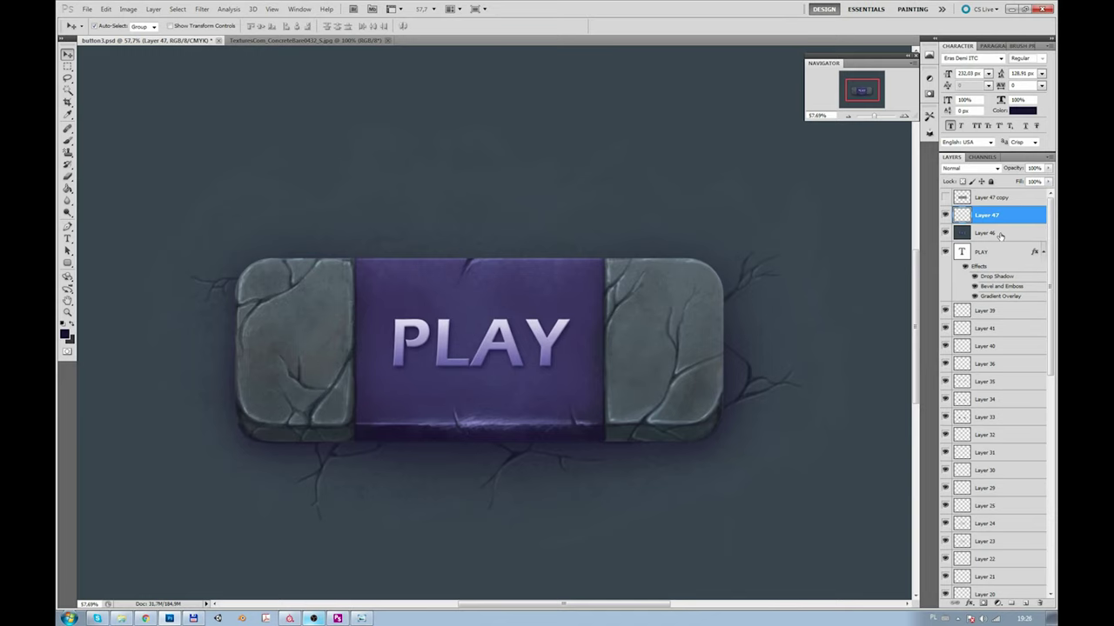
scroll(987, 305, "down", 5)
scroll(994, 487, "down", 5)
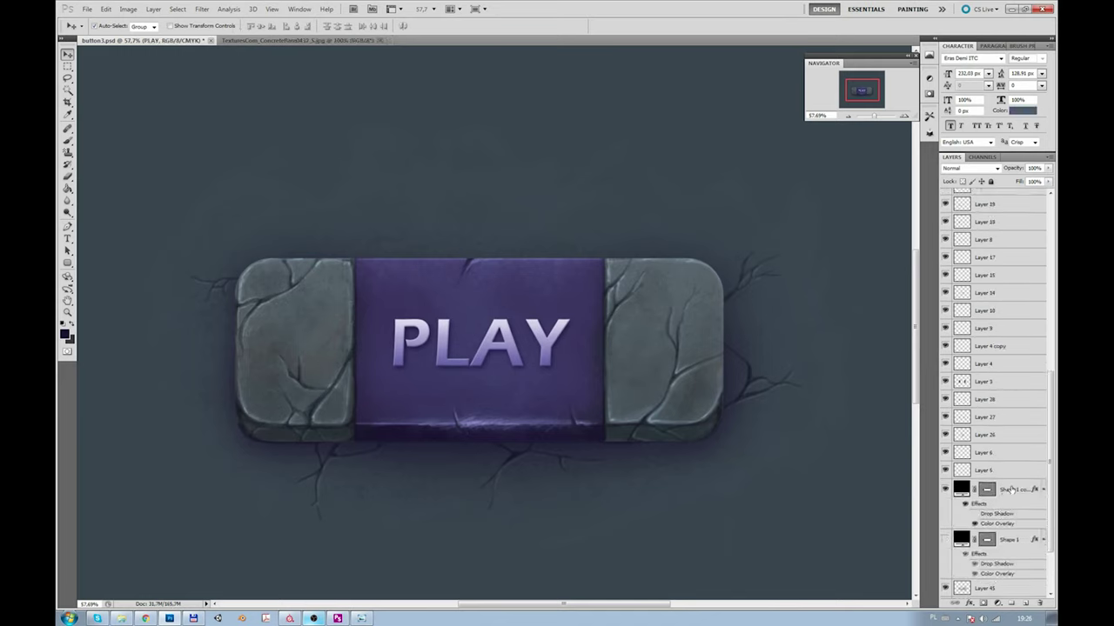
scroll(1012, 490, "up", 4)
Step: Move the Layer 28 texture down over the button and blend it in Overlay
left_click(987, 541)
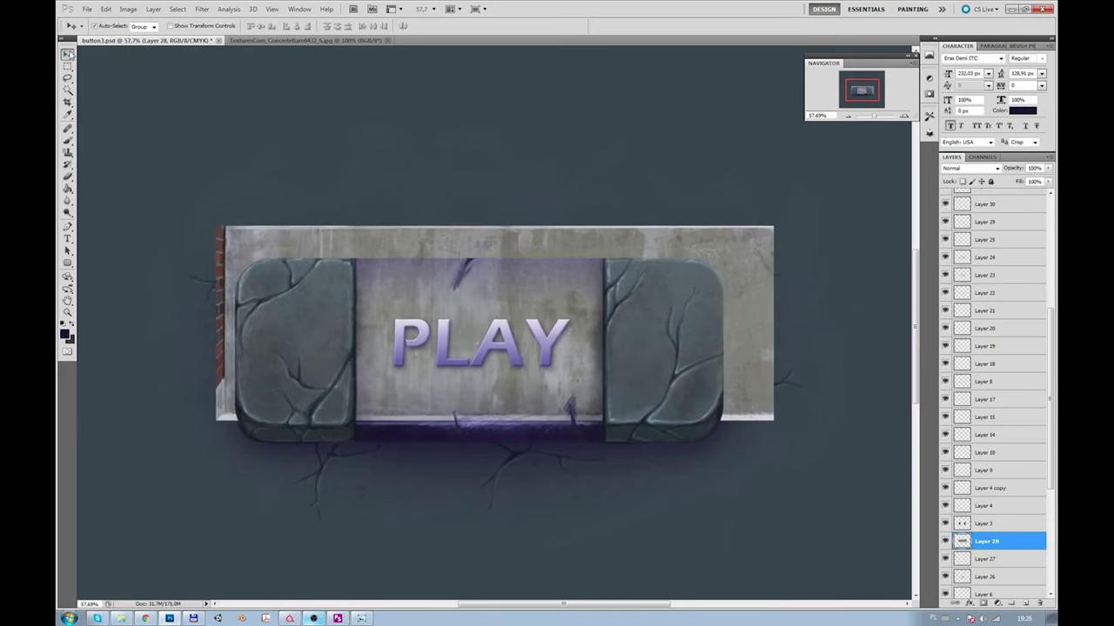
left_click_drag(399, 176, 394, 204)
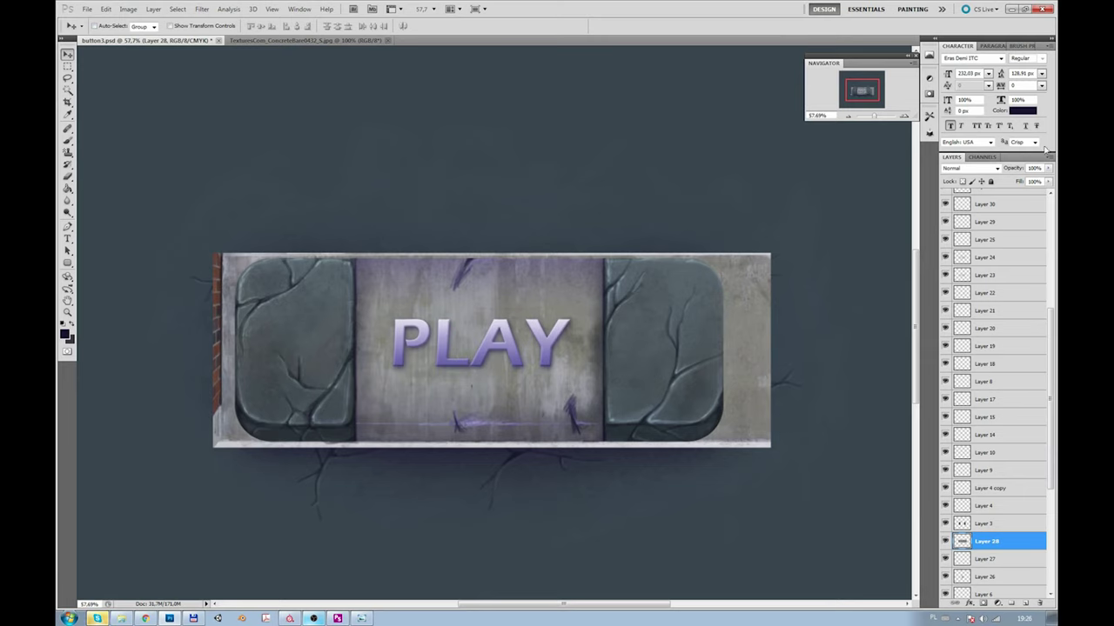
left_click(968, 168)
key("Down")
key("Down")
key("Down")
key("Down")
key("Down")
key("Down")
Step: Raise the texture's contrast with Brightness/Contrast and apply another tonal adjustment
left_click(127, 9)
mouse_move(144, 35)
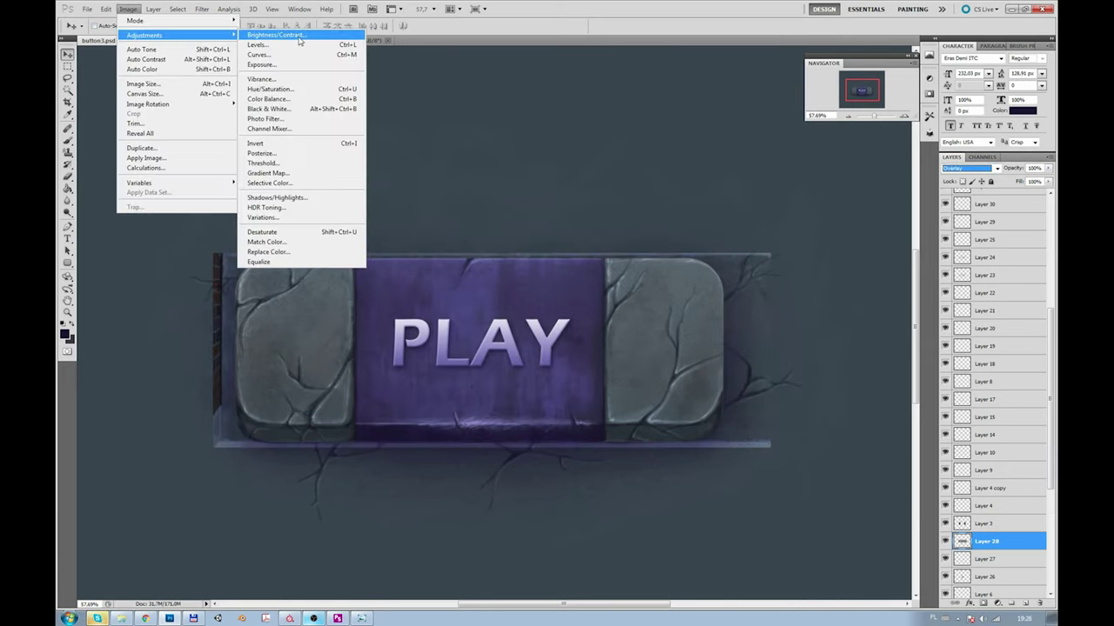
left_click(299, 37)
left_click_drag(584, 397, 550, 380)
key("Return")
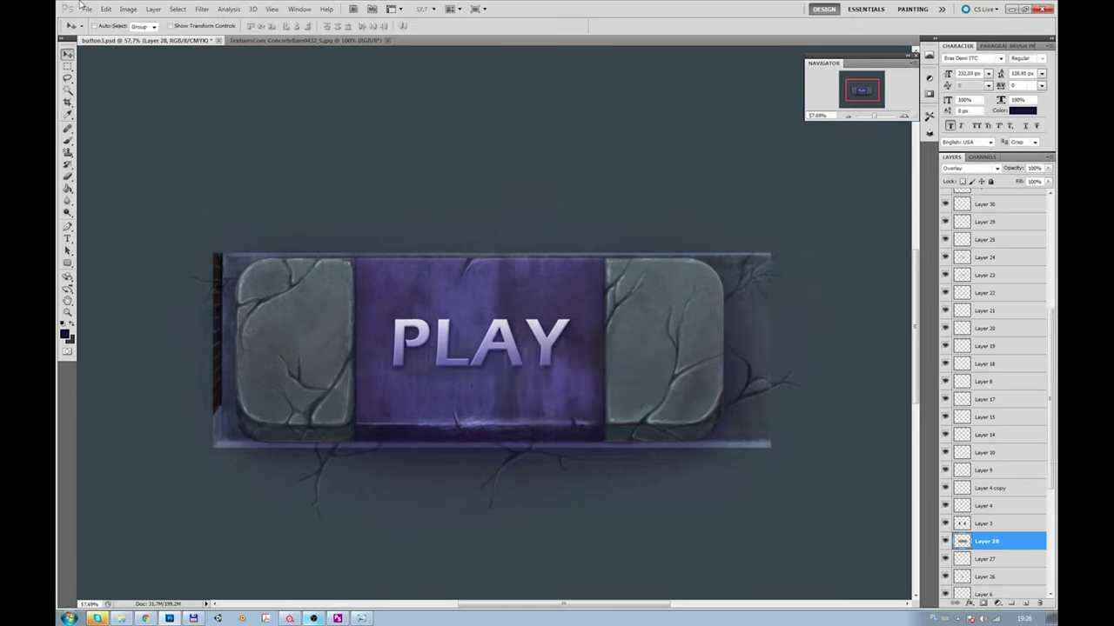
left_click(128, 9)
left_click(273, 122)
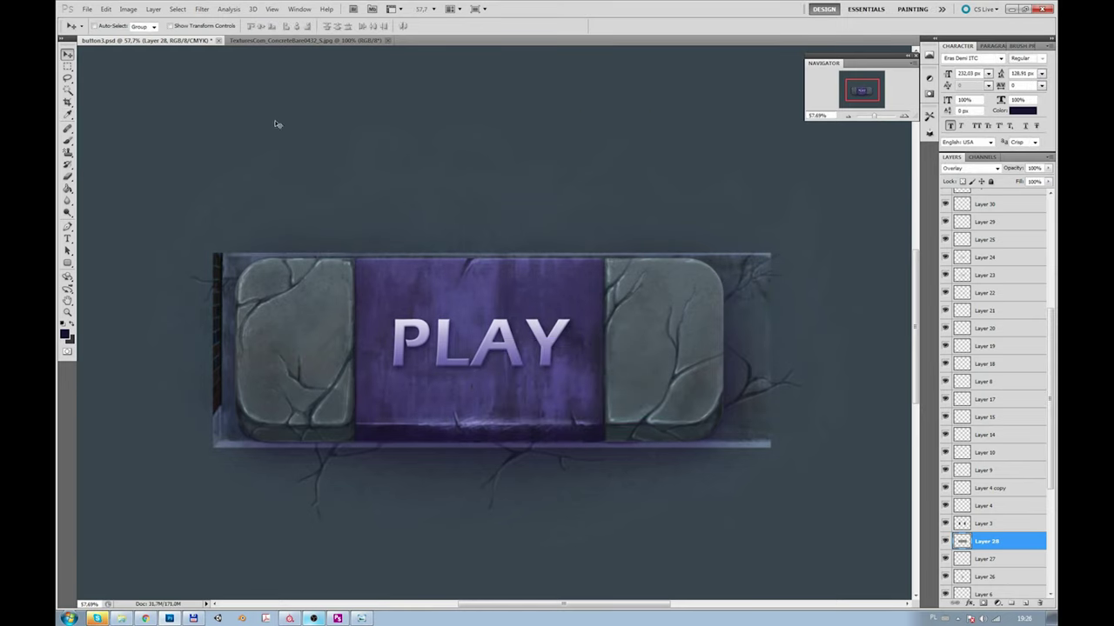
Step: Sharpen the texture with Unsharp Mask, deselect, and hide the Layer 28 texture plate
left_click(200, 8)
mouse_move(225, 198)
left_click(326, 199)
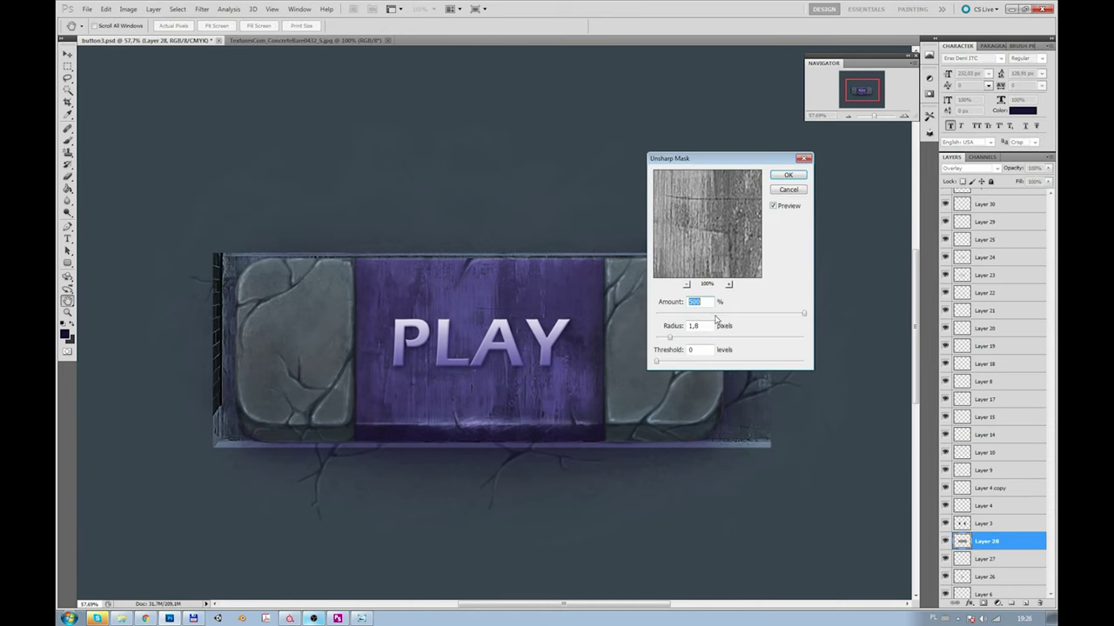
key("Return")
scroll(990, 297, "up", 10)
scroll(990, 298, "up", 2)
key("ctrl+d")
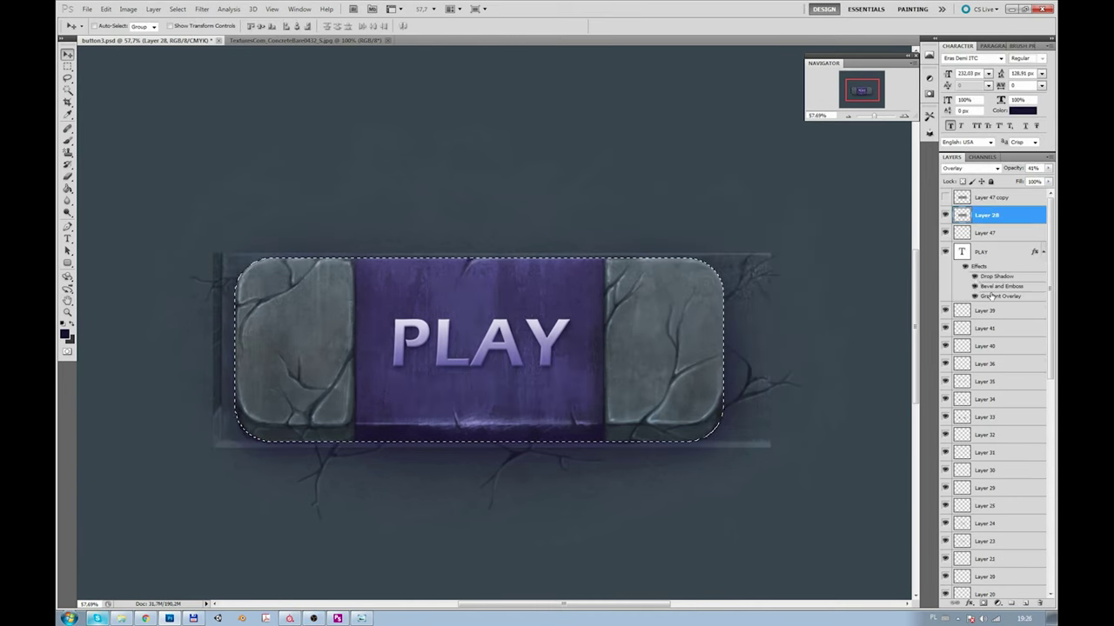
left_click(947, 234)
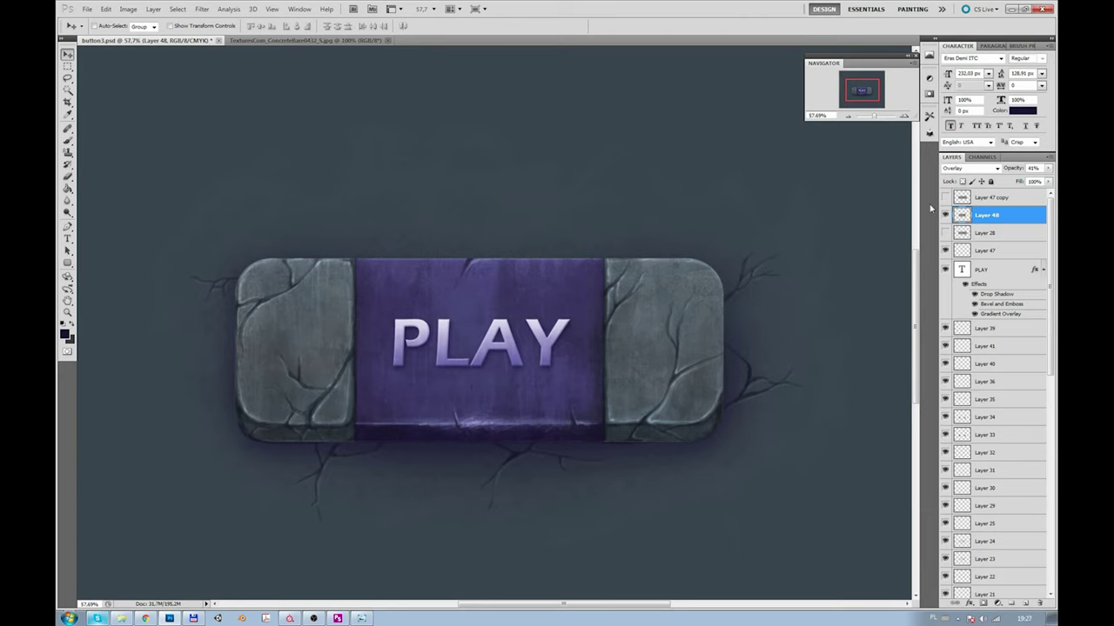
Step: Fill a marquee strip along the panel's bottom edge with a purple gradient on new layers
left_click(1026, 604)
key("m")
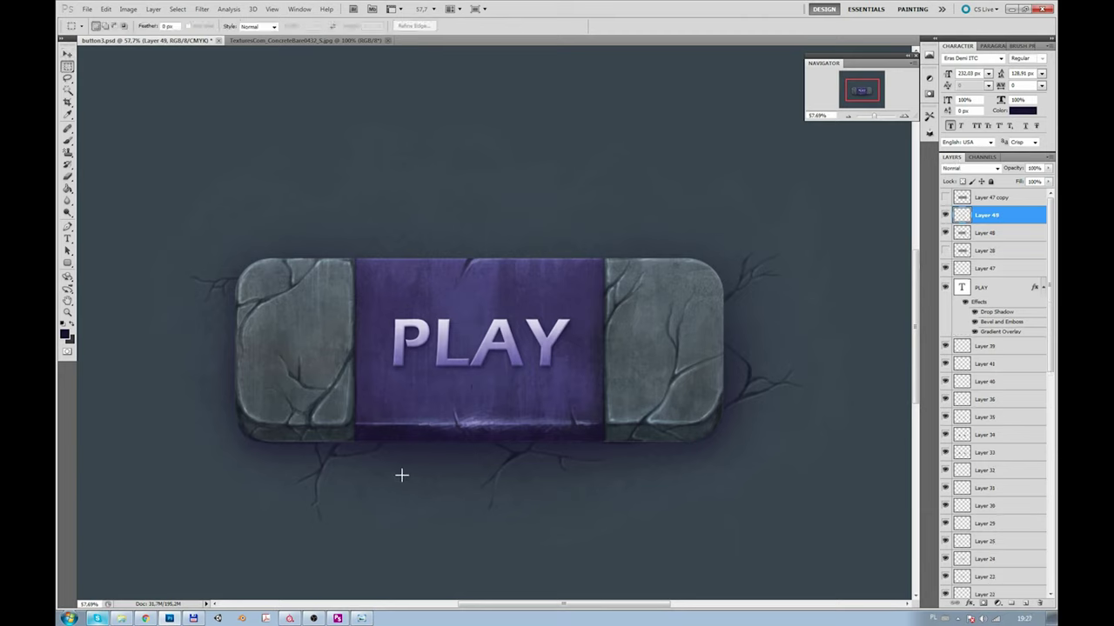
left_click_drag(598, 411, 603, 410)
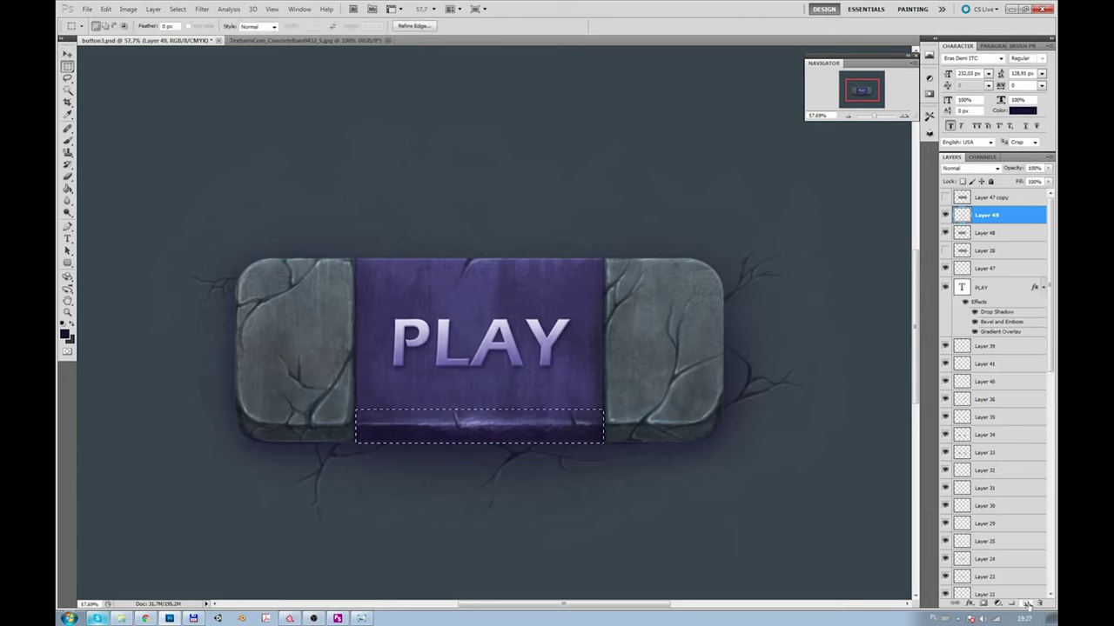
left_click(1026, 603)
key("g")
left_click_drag(485, 462, 485, 438)
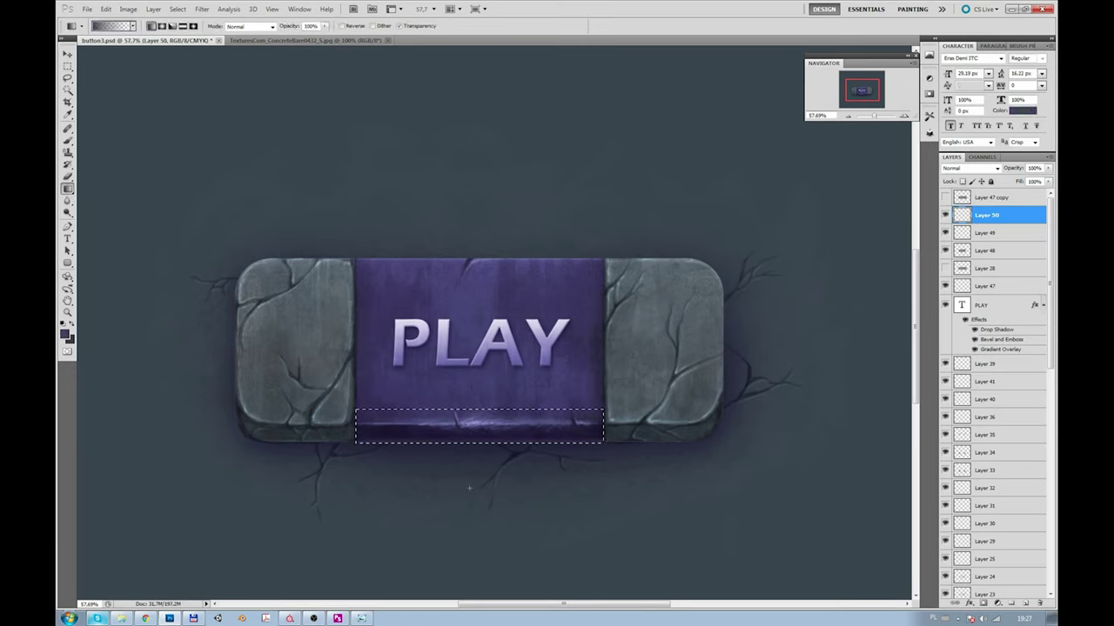
key("m")
key("ctrl+d")
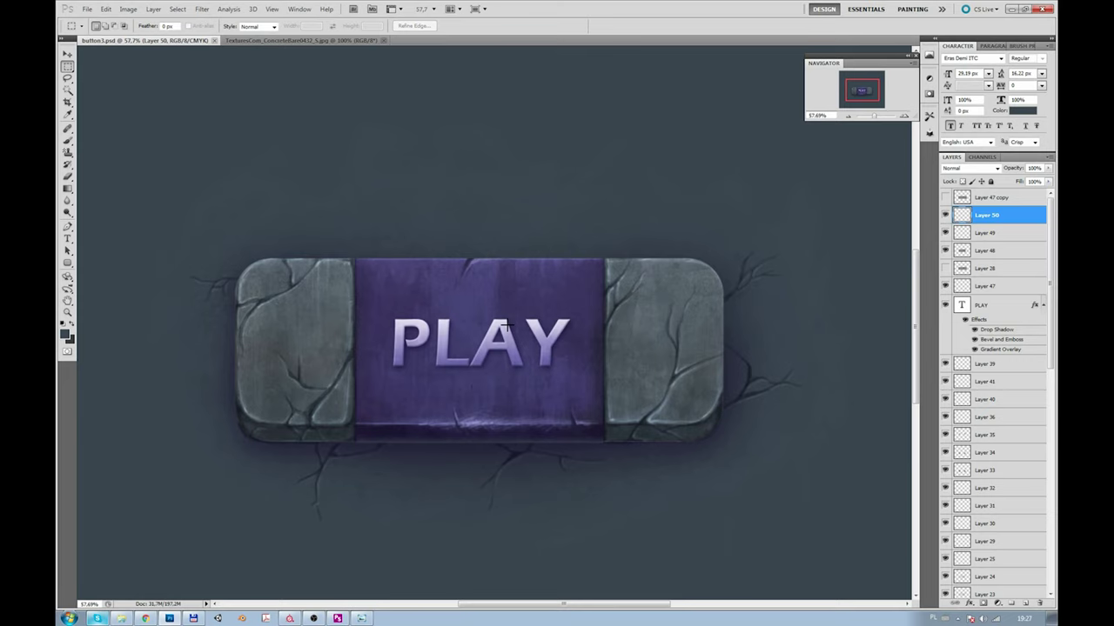
Step: On a new layer, brush a purple glow along the panel's top and right edges
left_click(1027, 603)
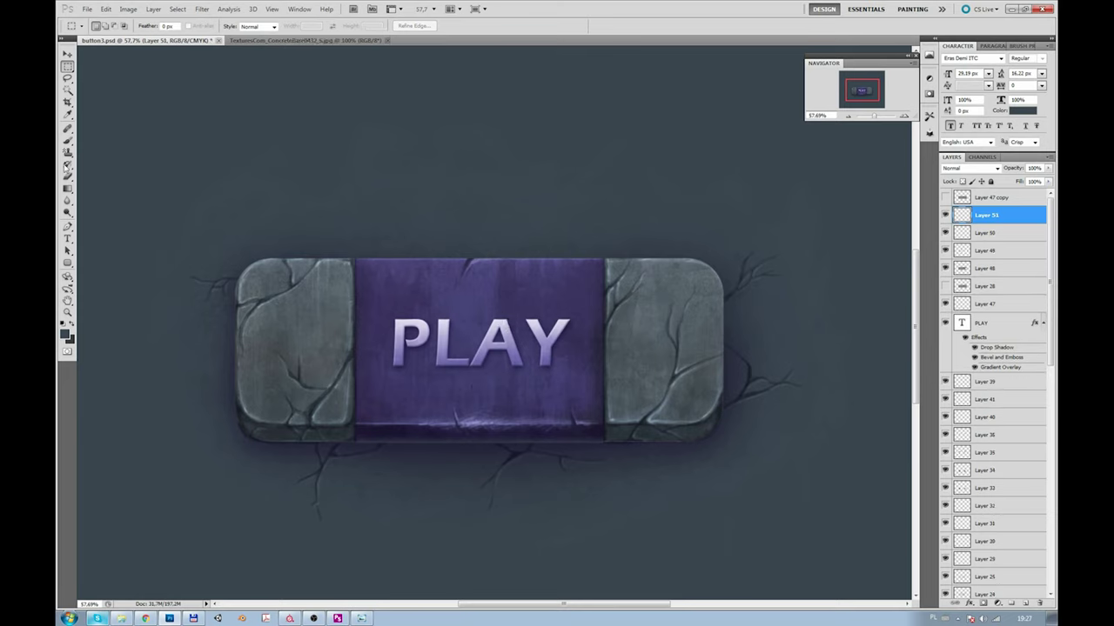
key("b")
left_click(66, 335)
left_click(765, 459)
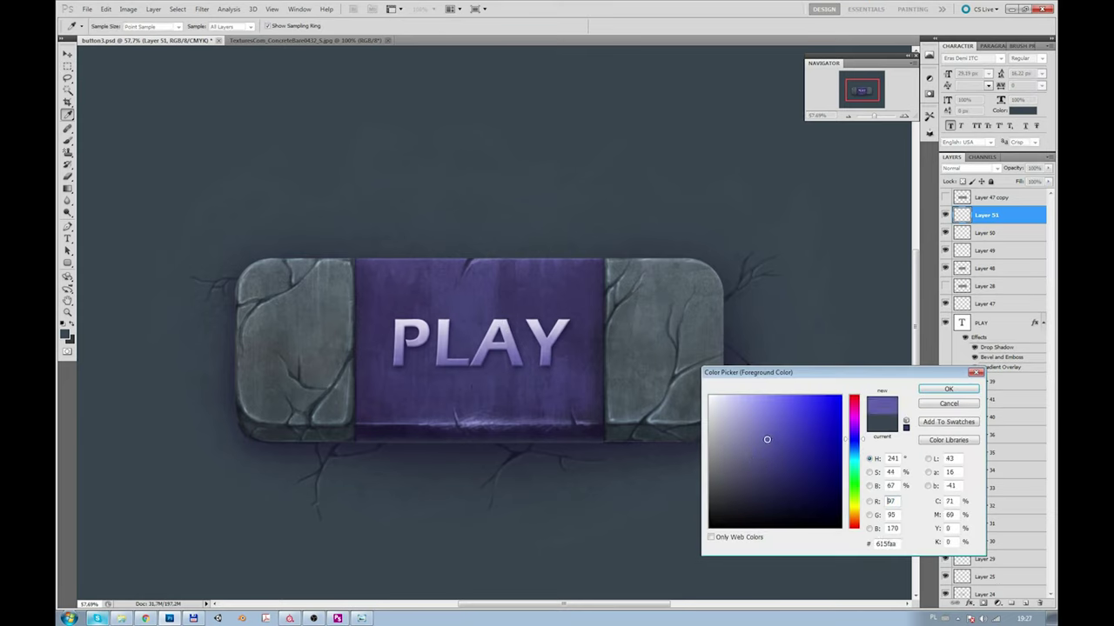
left_click(948, 386)
left_click_drag(332, 26, 339, 39)
mouse_move(357, 248)
left_mouse_down()
mouse_move(574, 346)
mouse_move(487, 431)
mouse_move(365, 426)
mouse_move(348, 248)
mouse_move(588, 274)
mouse_move(344, 431)
mouse_move(385, 241)
left_mouse_up()
Step: Change the glow layer's blend mode and duplicate it twice with their own blend modes
left_click(957, 168)
scroll(948, 170, "down", 5)
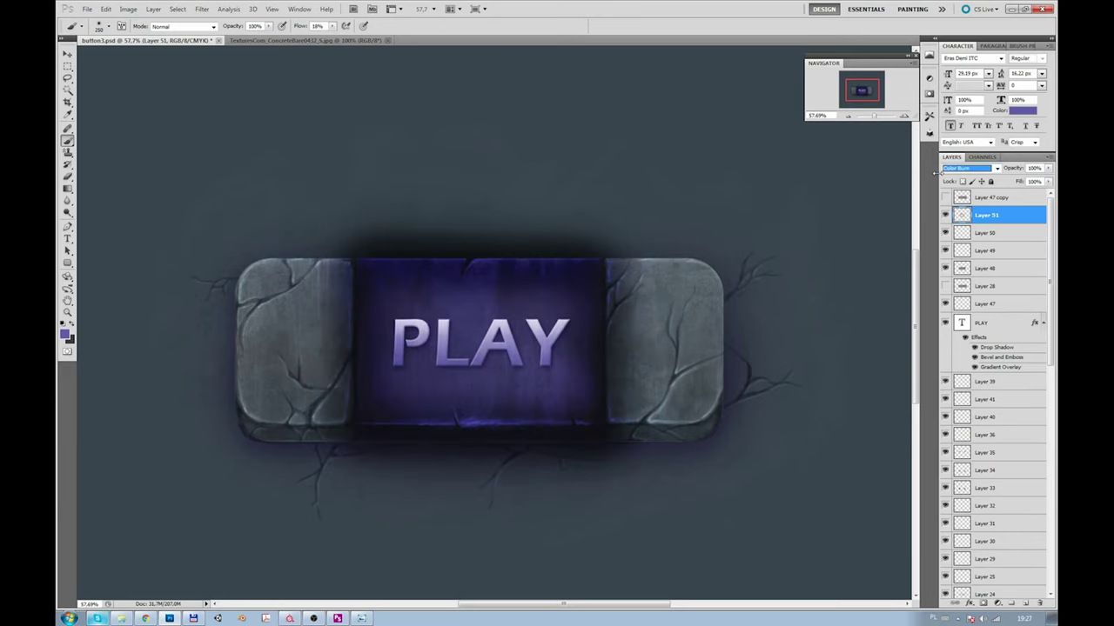
scroll(946, 171, "down", 4)
scroll(942, 174, "down", 2)
scroll(943, 176, "down", 1)
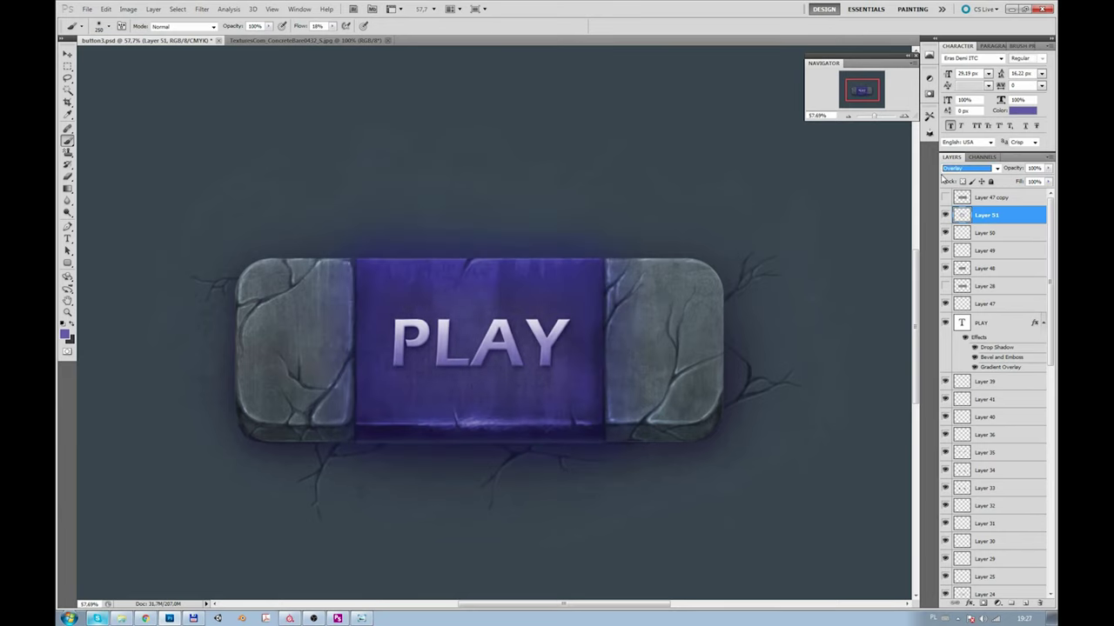
key("ctrl+j")
left_click(966, 168)
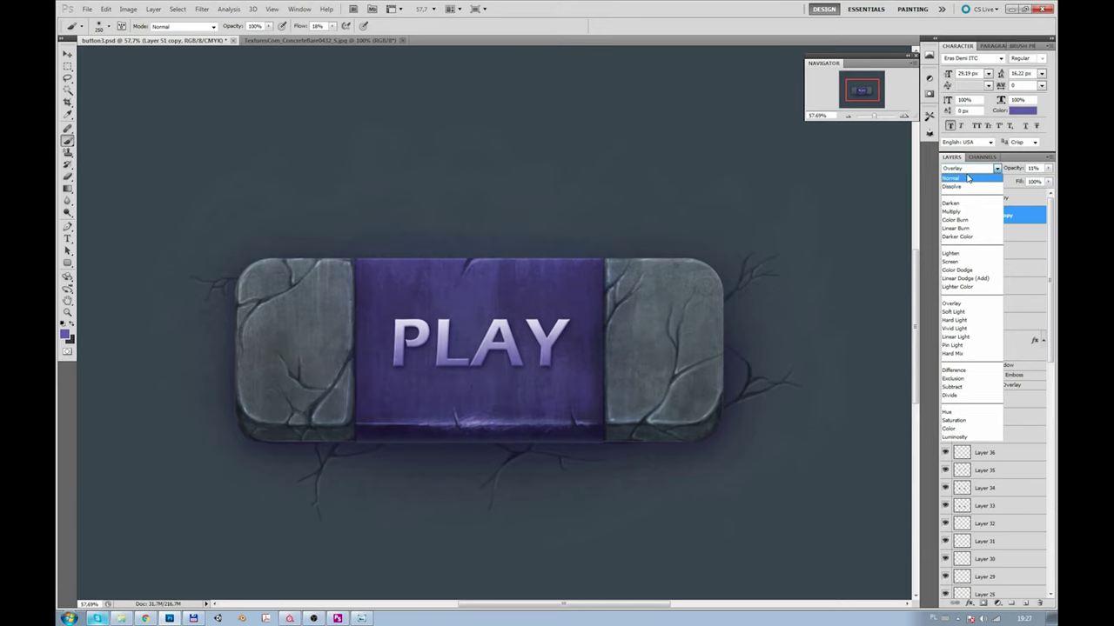
scroll(971, 177, "down", 6)
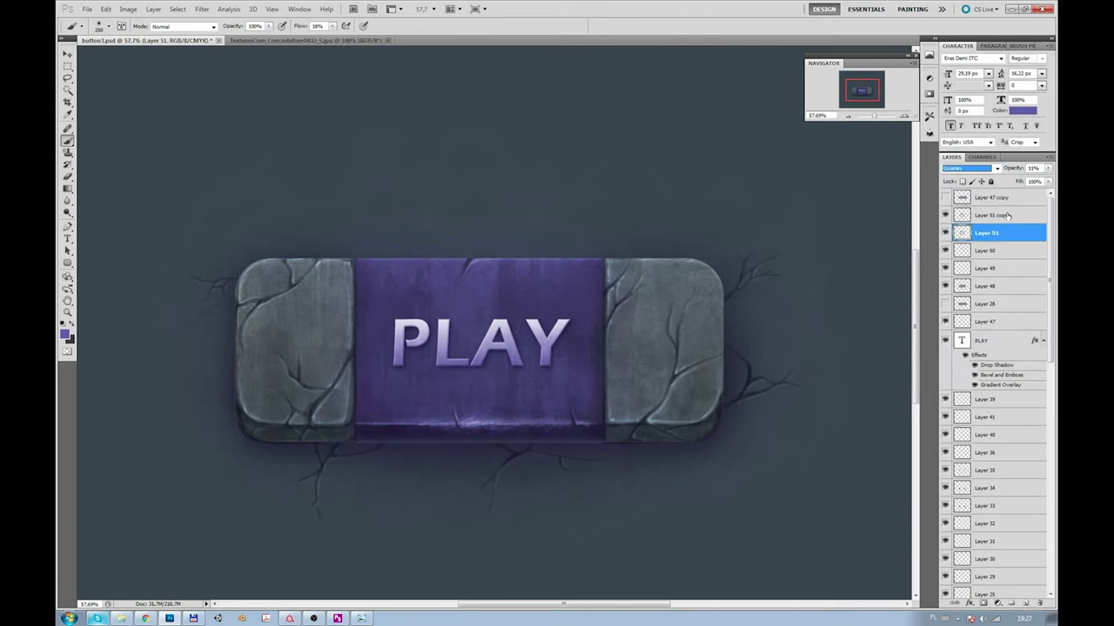
key("ctrl+j")
left_click(873, 118)
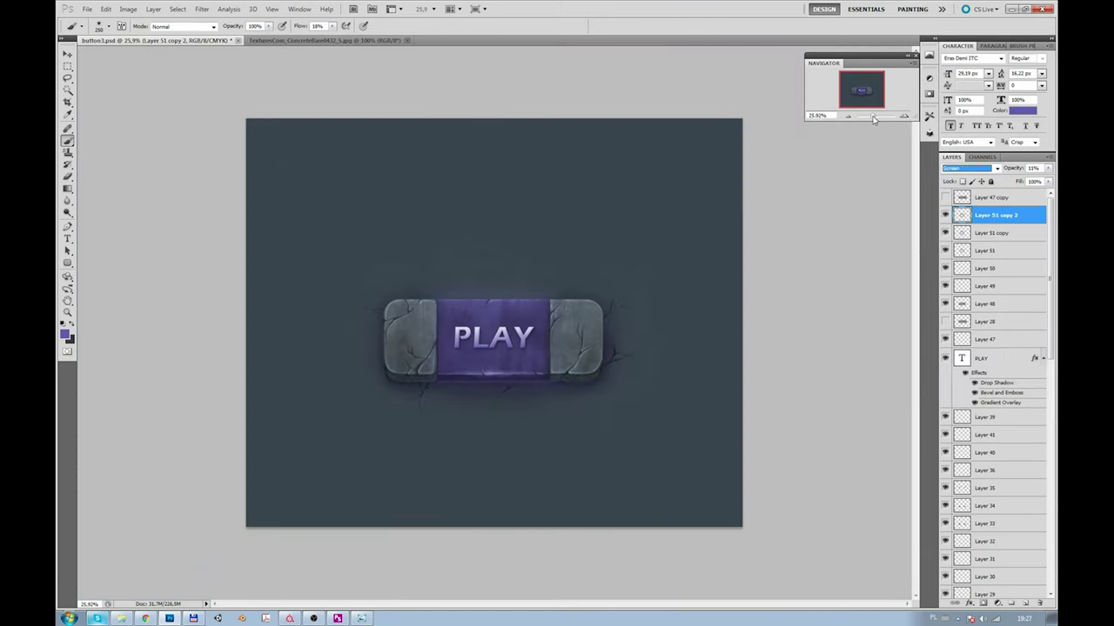
Step: Set Layer 51 copy 2 to Color Dodge and zoom to 100% on the button's lower edge
left_click_drag(873, 118, 879, 117)
left_click(968, 168)
left_click(957, 223)
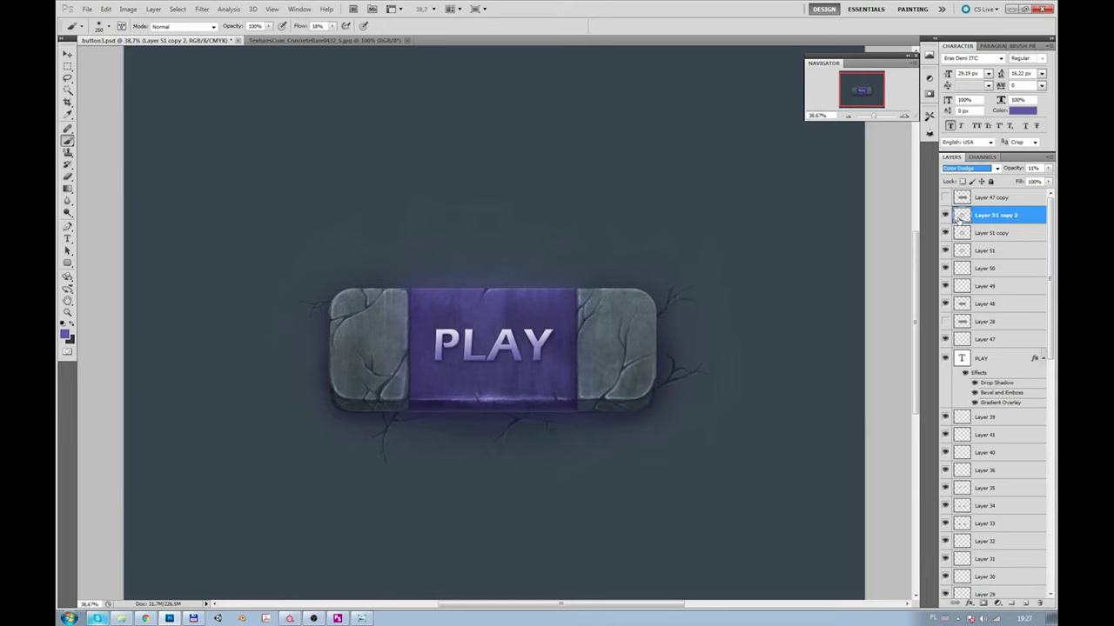
left_click(997, 236)
left_click_drag(877, 119, 876, 119)
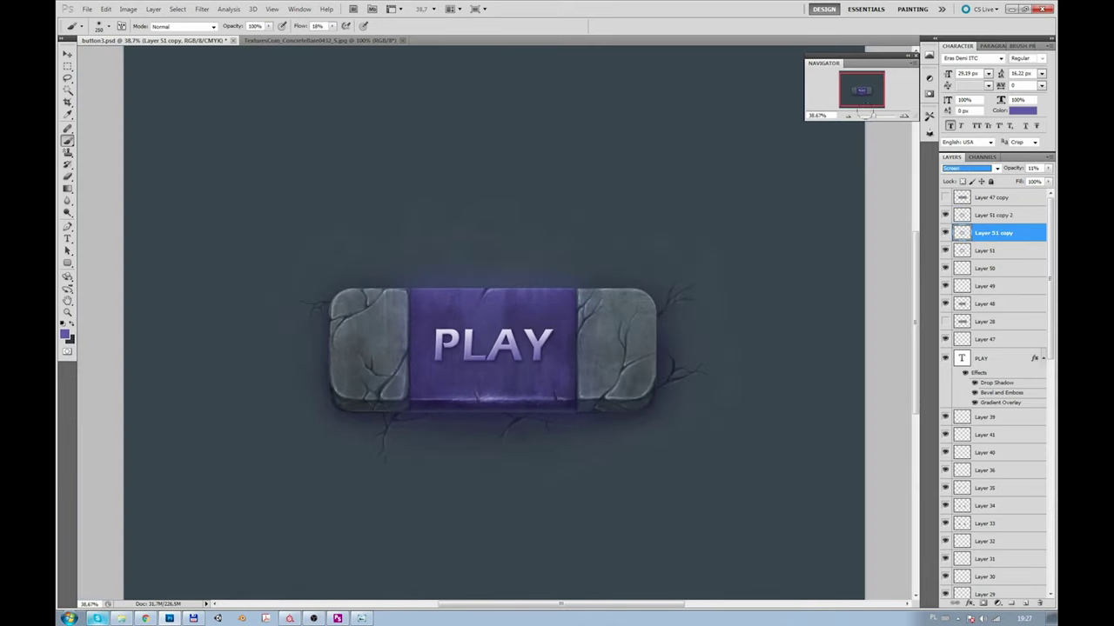
left_click_drag(877, 119, 878, 119)
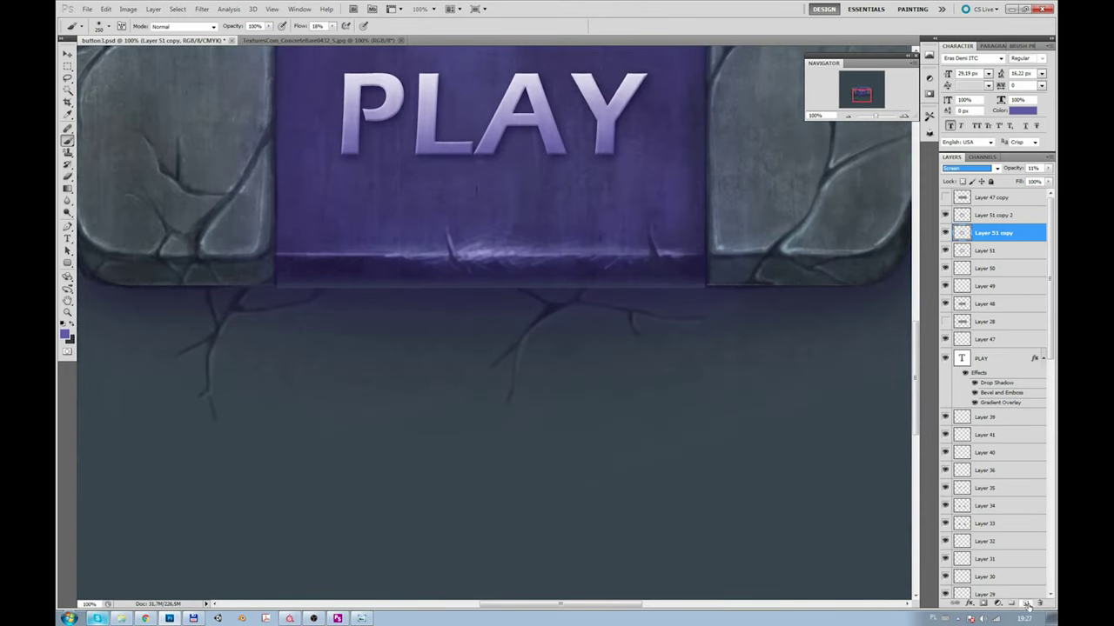
Step: On new layers, paint blue-purple highlights along the crack and the panel's bottom edge
left_click(1028, 605)
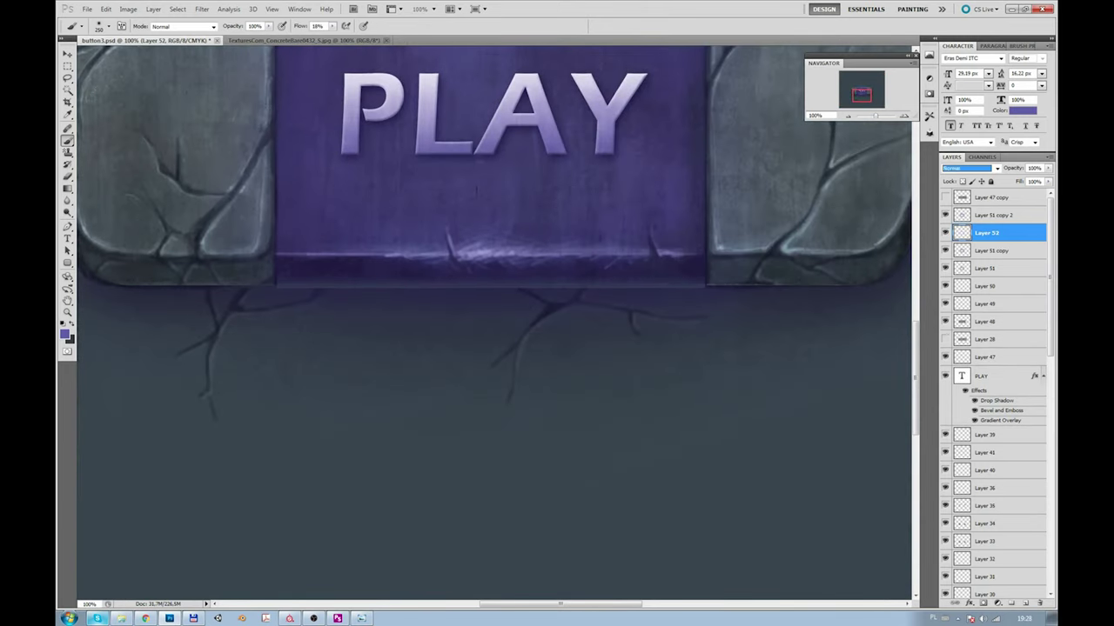
left_click(65, 334)
left_click(794, 416)
left_click(945, 387)
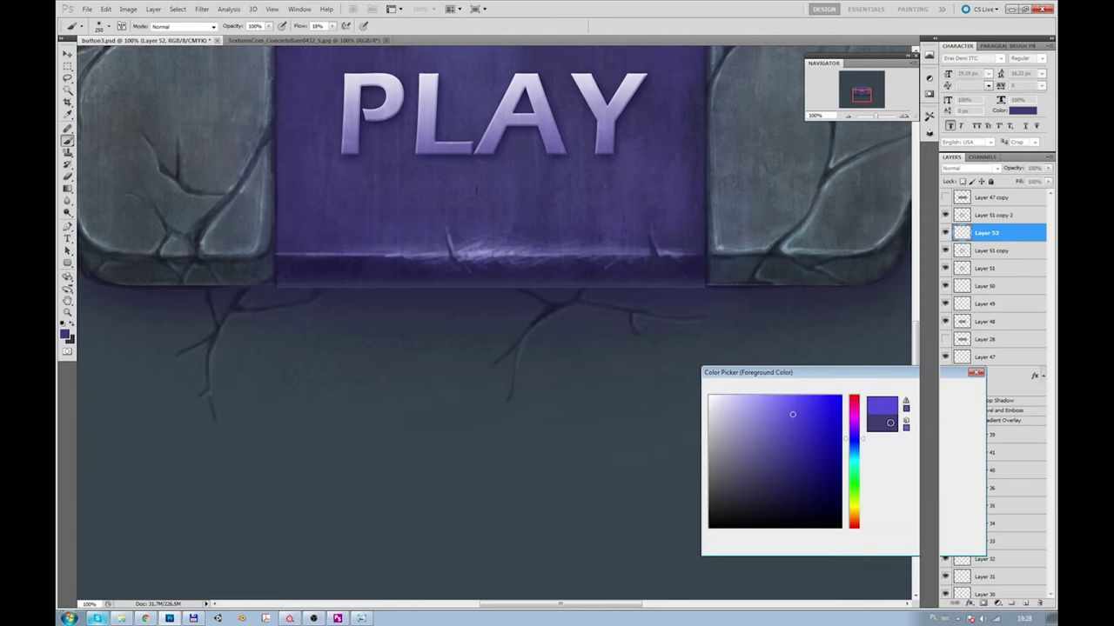
left_click(1027, 603)
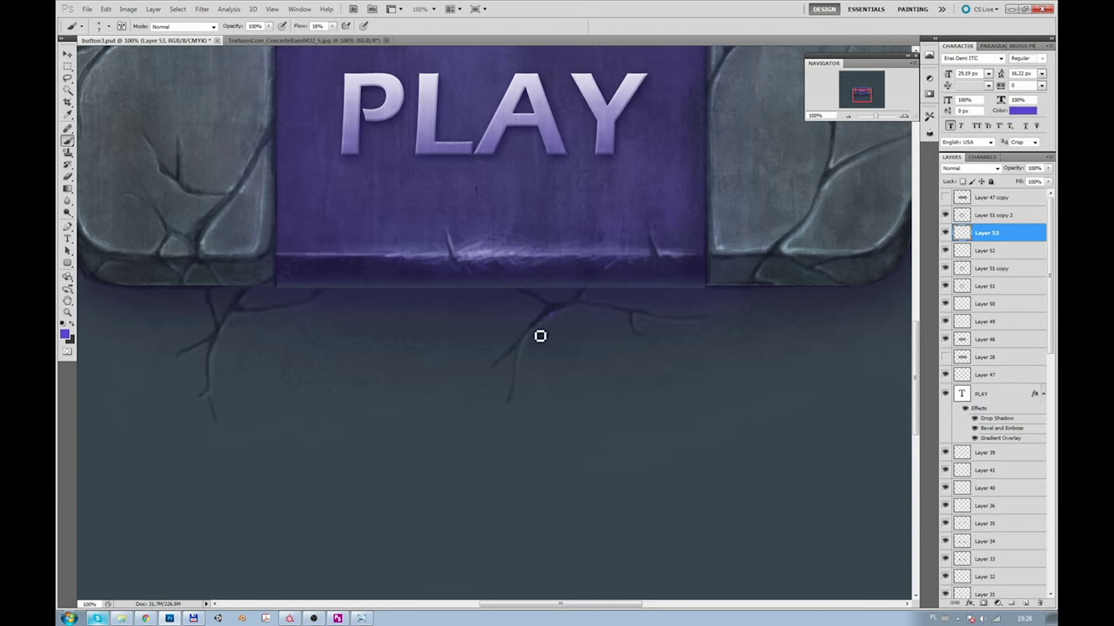
mouse_move(537, 336)
left_mouse_down()
mouse_move(589, 304)
mouse_move(638, 333)
left_mouse_up()
left_click_drag(280, 258, 703, 257)
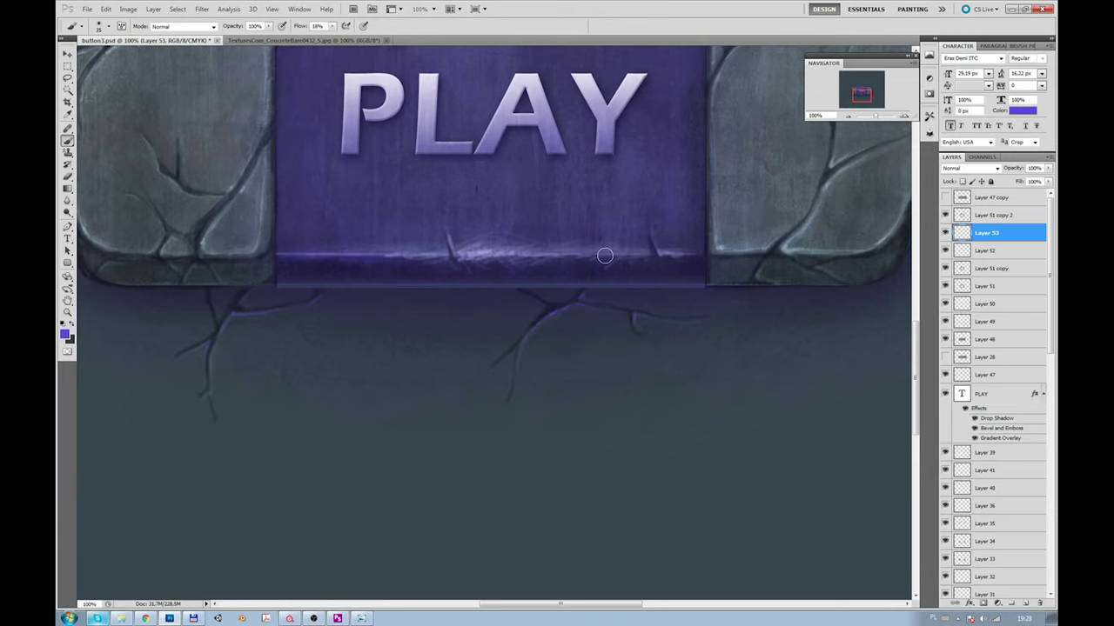
Step: Change the painting colour to dark navy and zoom out to the whole button
left_click(64, 333)
left_click(823, 481)
left_click(940, 388)
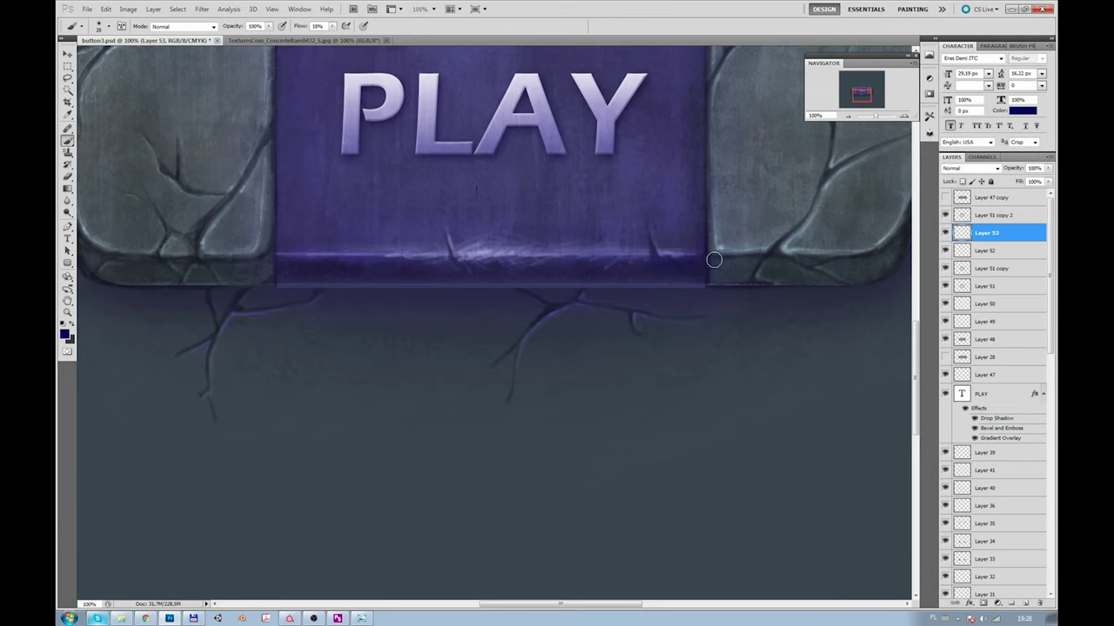
left_click_drag(877, 116, 869, 116)
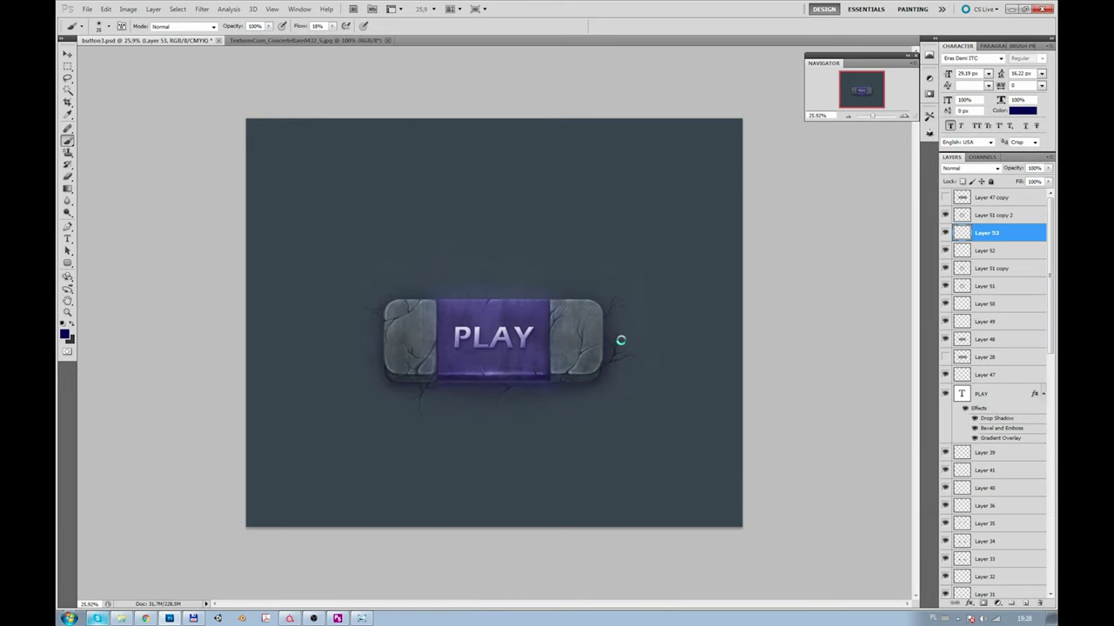
Step: Add a dark vertical gradient layer above the background at about 21% opacity
scroll(1038, 591, "down", 10)
left_click(1031, 602)
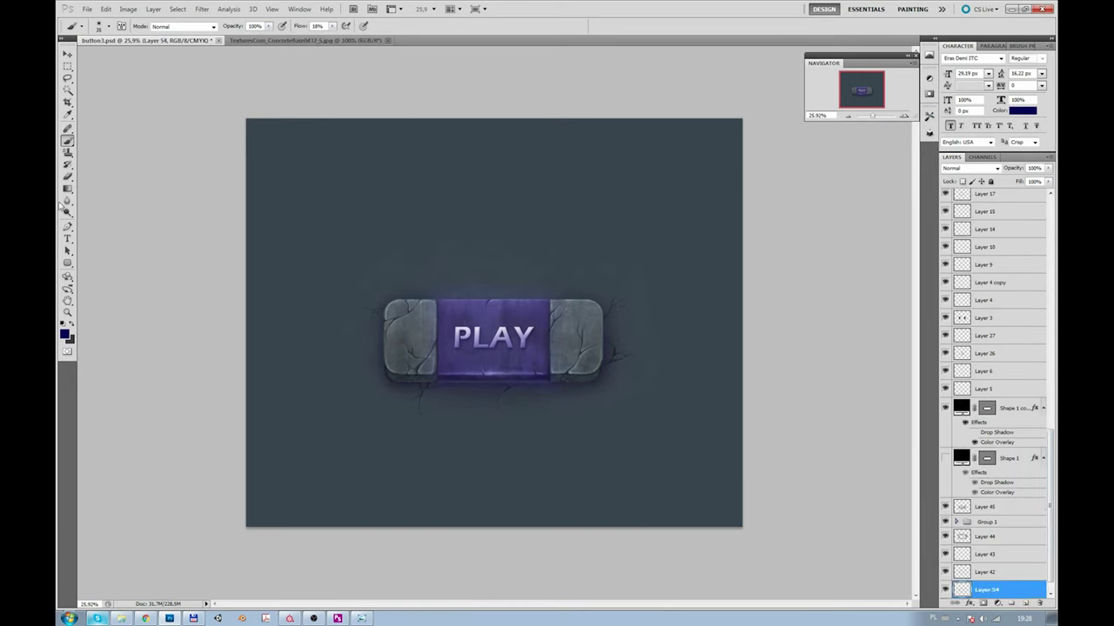
key("g")
key("d")
left_click_drag(497, 473, 498, 201)
left_click(1048, 168)
left_click_drag(1044, 181, 1009, 181)
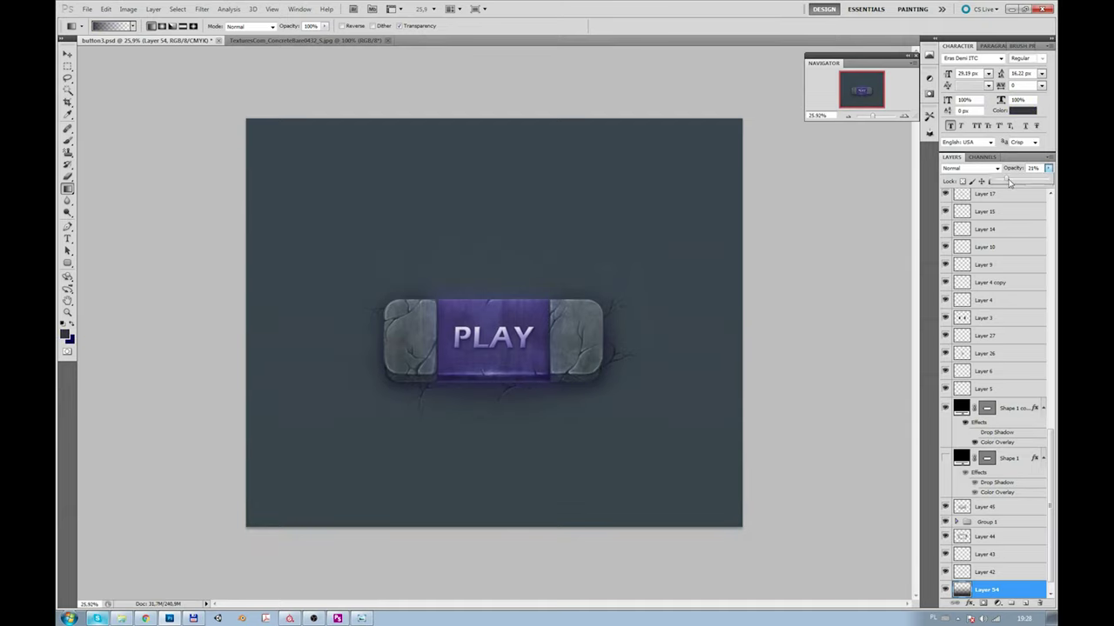
left_click(585, 456)
Step: Add a second dark gradient layer over the lower canvas at about 31% opacity
left_click(1027, 604)
left_click_drag(598, 446, 610, 369)
left_click(1049, 168)
left_click_drag(1044, 181, 1022, 180)
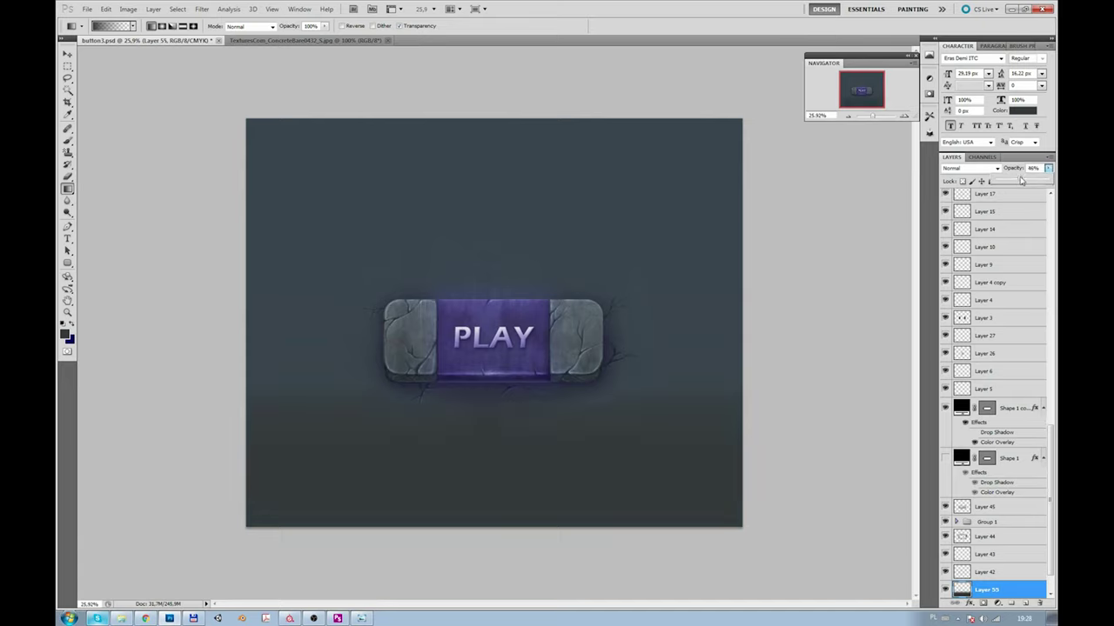
left_click(415, 344)
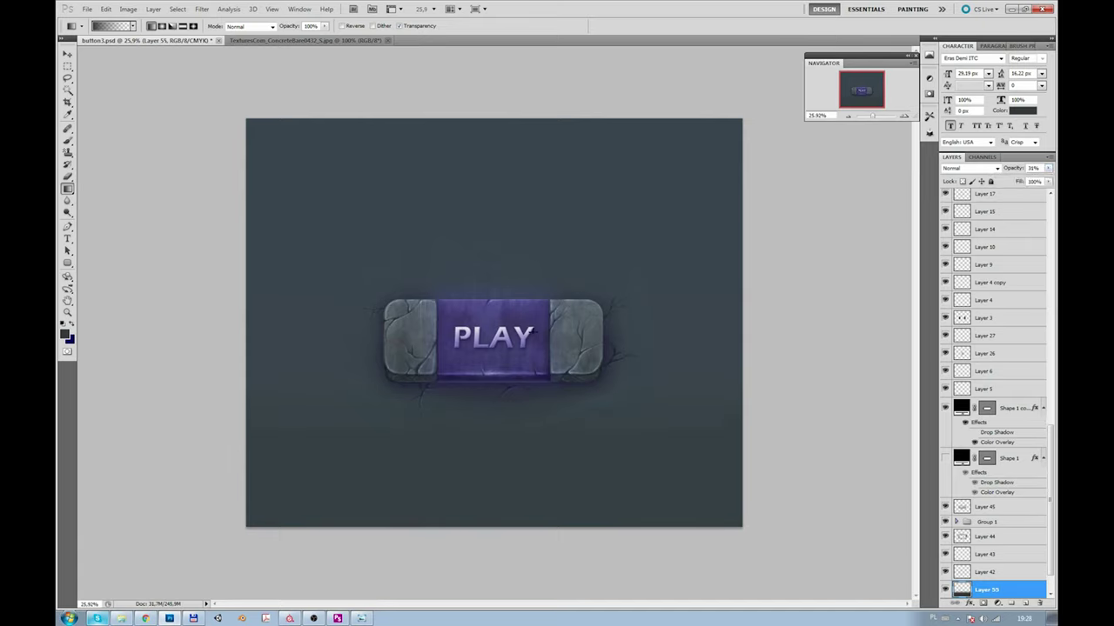
key("m")
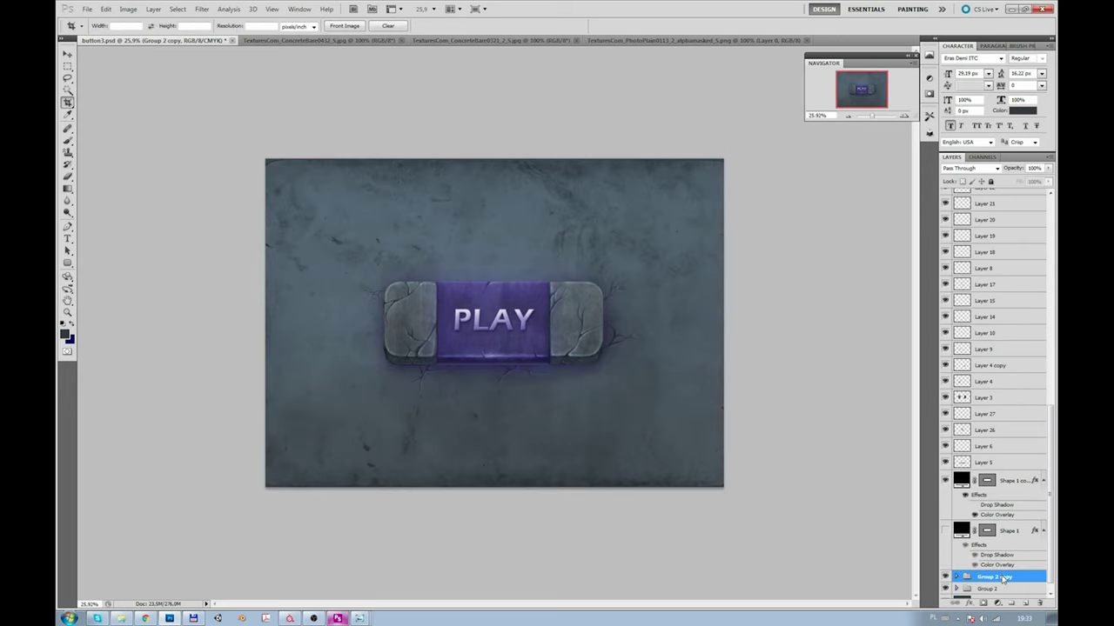
Step: Apply Brightness/Contrast to Group 2 copy with Brightness -40 and higher contrast
left_click(128, 9)
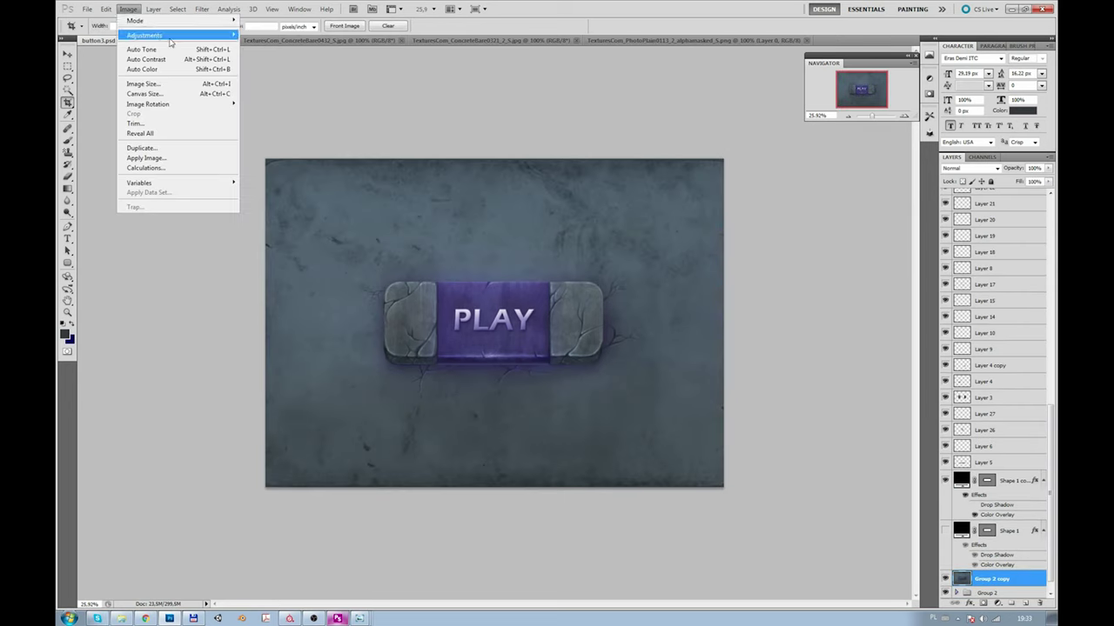
left_click(261, 31)
left_click_drag(561, 398, 607, 403)
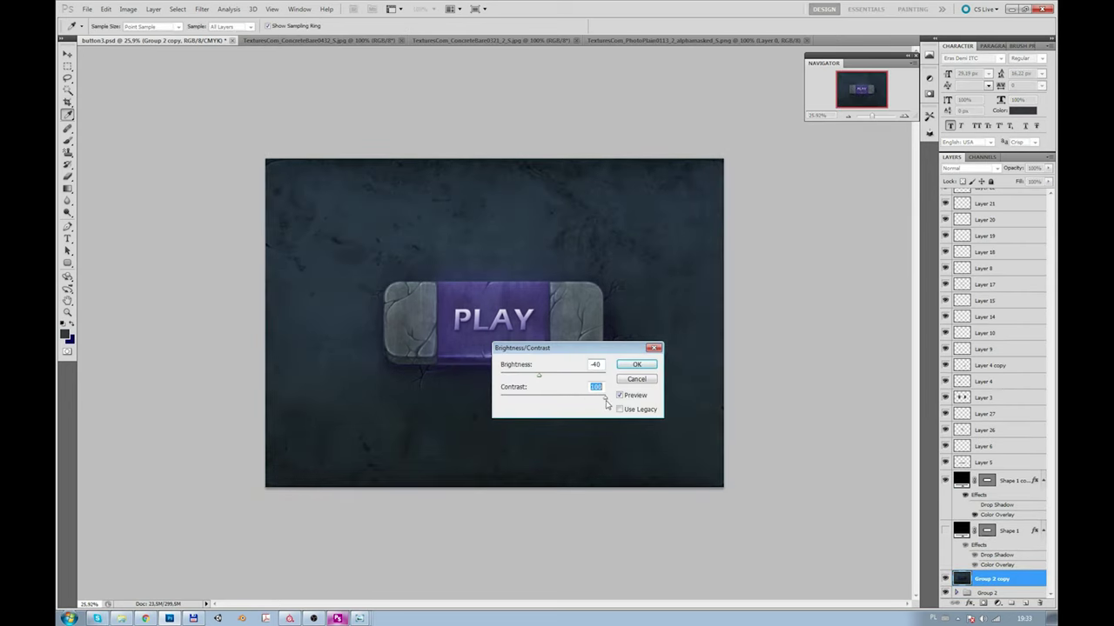
key("Return")
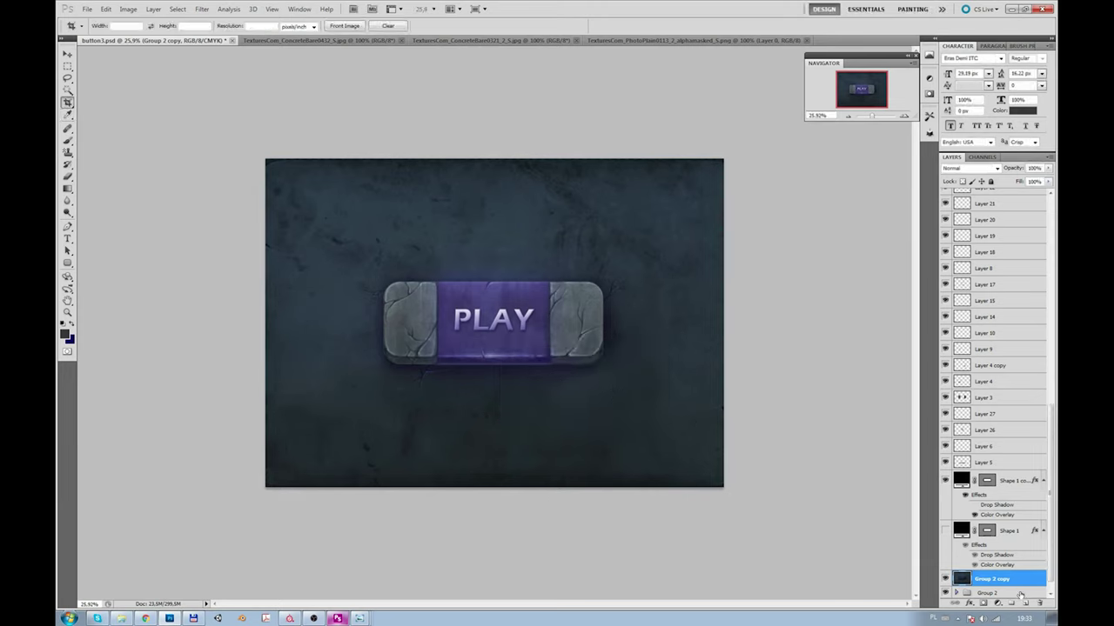
left_click(1024, 603)
Step: Fill a new top layer with dark blue, set to Lighten at 8% opacity
right_click(68, 190)
left_click(99, 198)
left_click_drag(1051, 450, 1051, 193)
left_click(992, 196)
left_click(1027, 603)
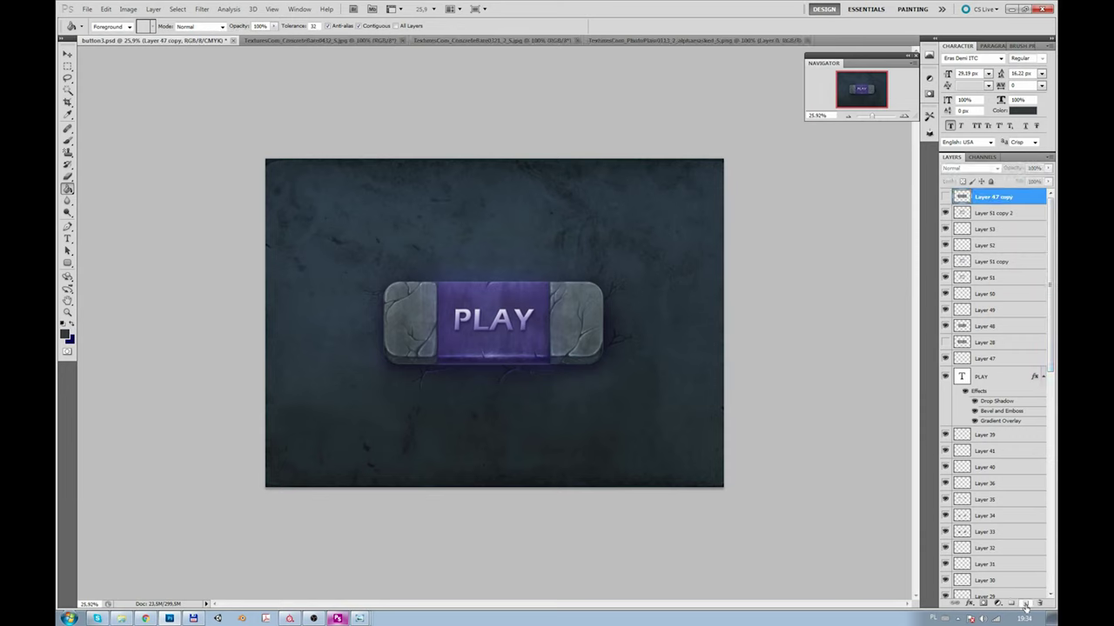
left_click(128, 9)
left_click(72, 324)
left_click(487, 409)
left_click(970, 168)
left_click(970, 253)
left_click_drag(1049, 168, 998, 181)
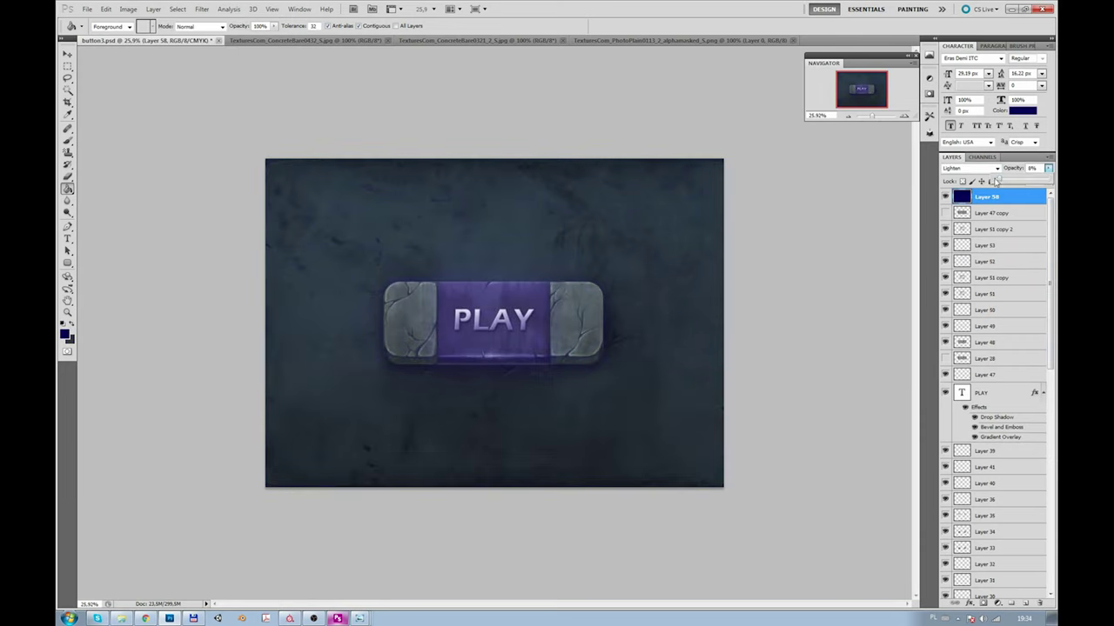
Step: Paint a purple glow over the PLAY button on a Color Dodge layer at reduced opacity
left_click(1025, 603)
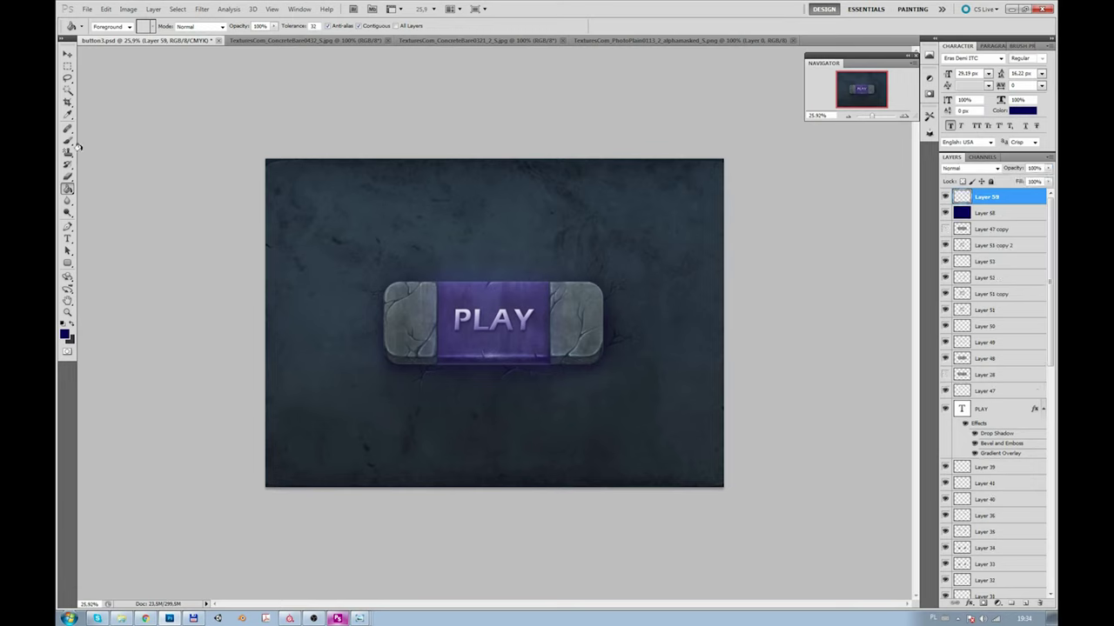
left_click(64, 333)
key("Return")
key("b")
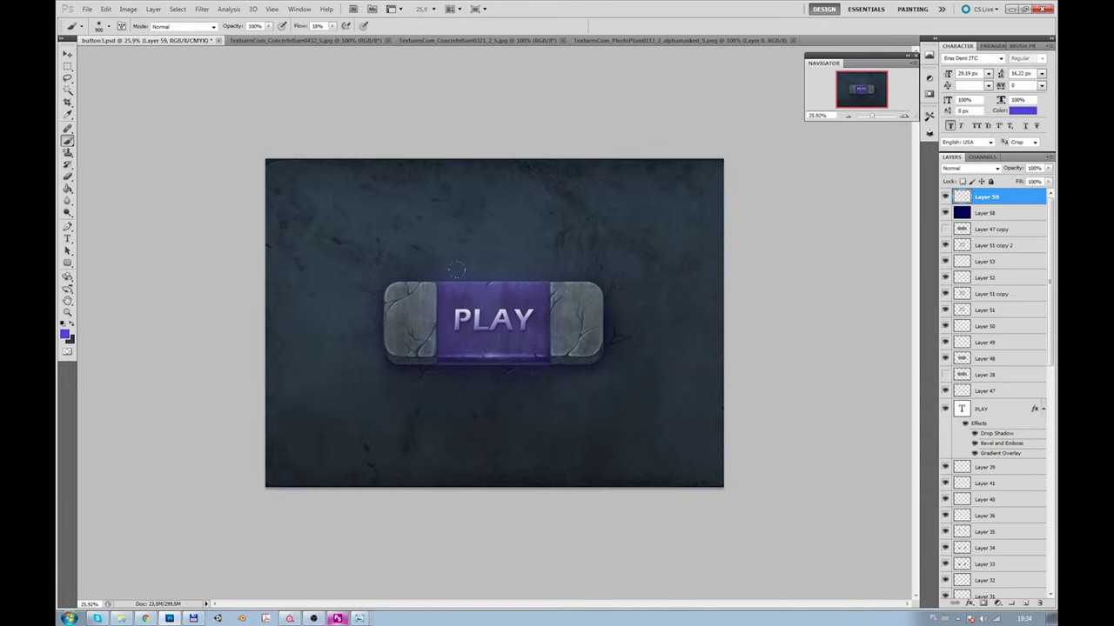
left_click(489, 319)
left_click(967, 168)
key("Down")
key("Down")
key("Down")
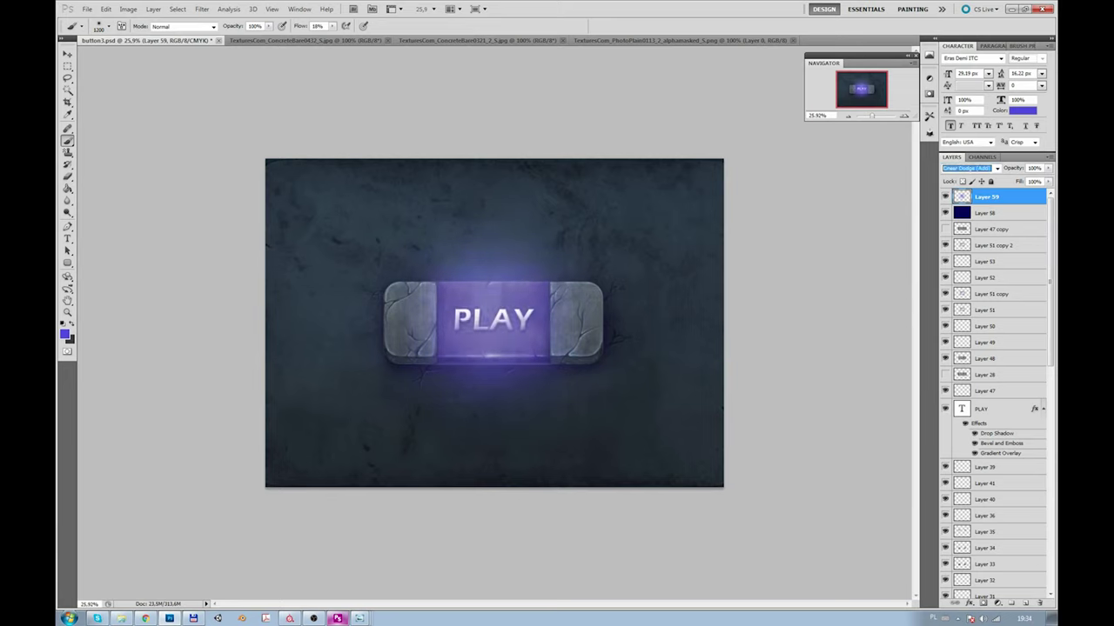
left_click(67, 175)
left_click(1048, 168)
left_click_drag(1048, 181, 1011, 184)
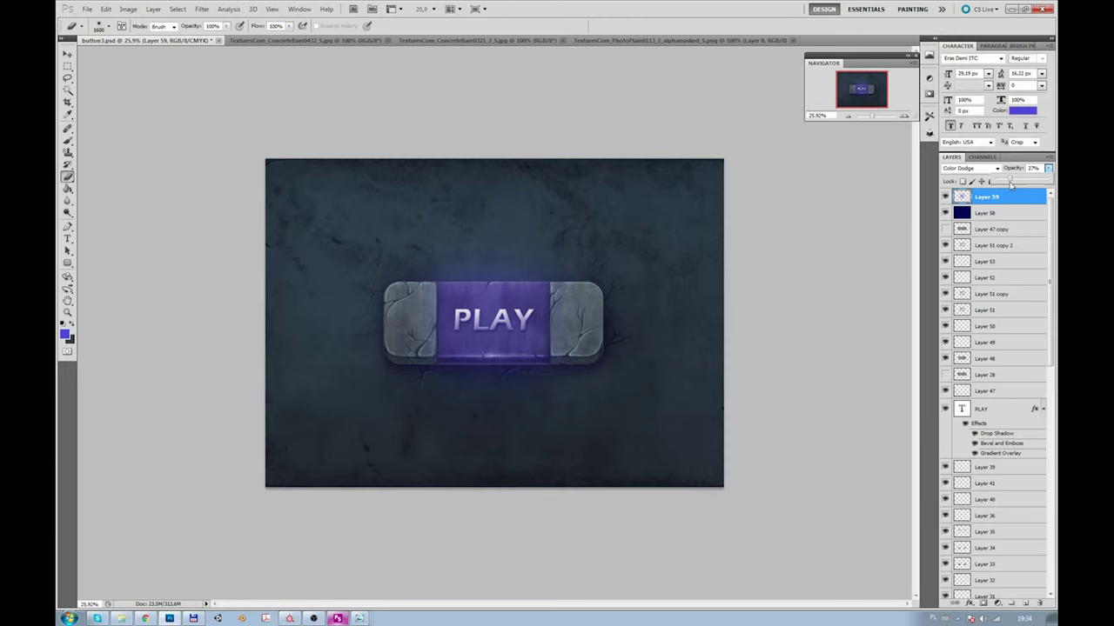
Step: Fill a new layer with dark red, set to Lighten at 16% opacity
left_click(1024, 603)
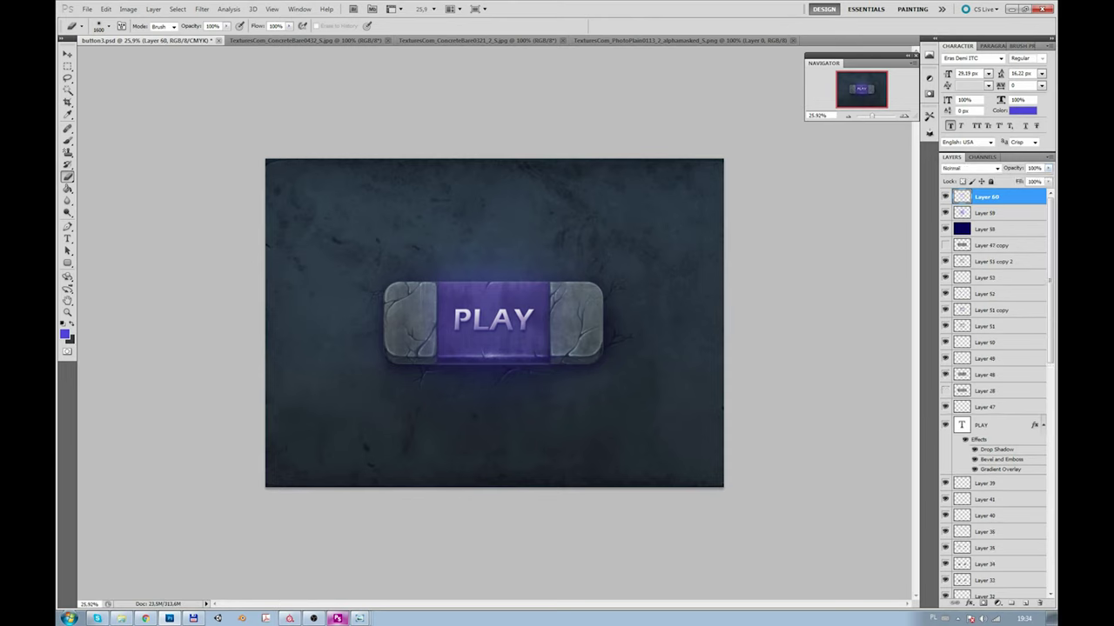
left_click(64, 334)
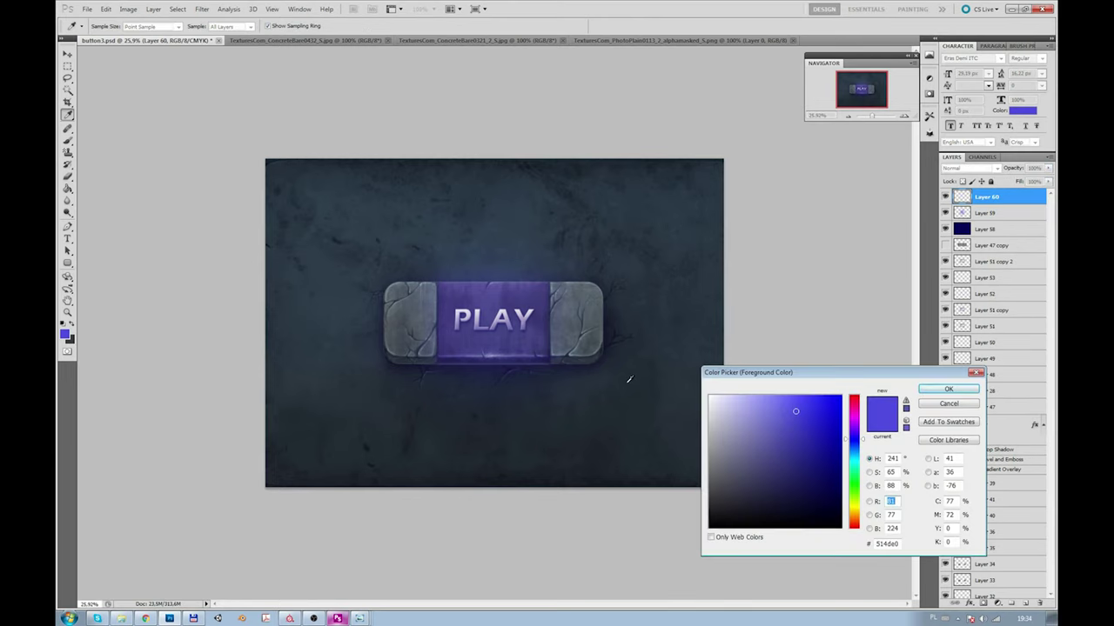
left_click_drag(855, 439, 854, 400)
left_click(822, 460)
left_click(949, 389)
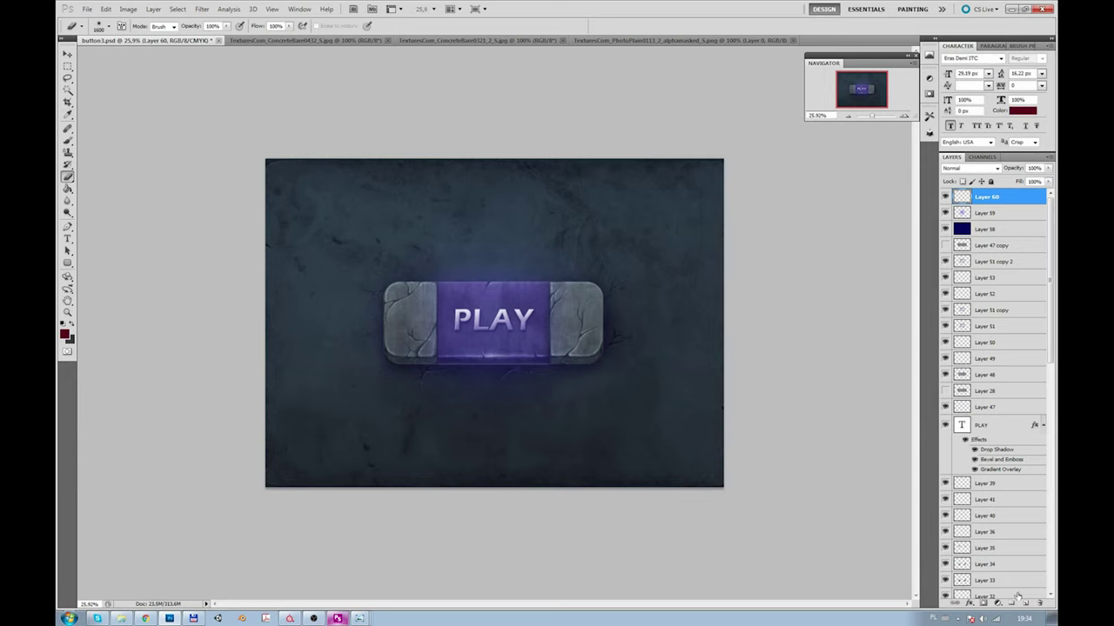
left_click(1024, 603)
key("g")
left_click(499, 236)
left_click(968, 168)
left_click(966, 252)
left_click_drag(1022, 181, 1003, 182)
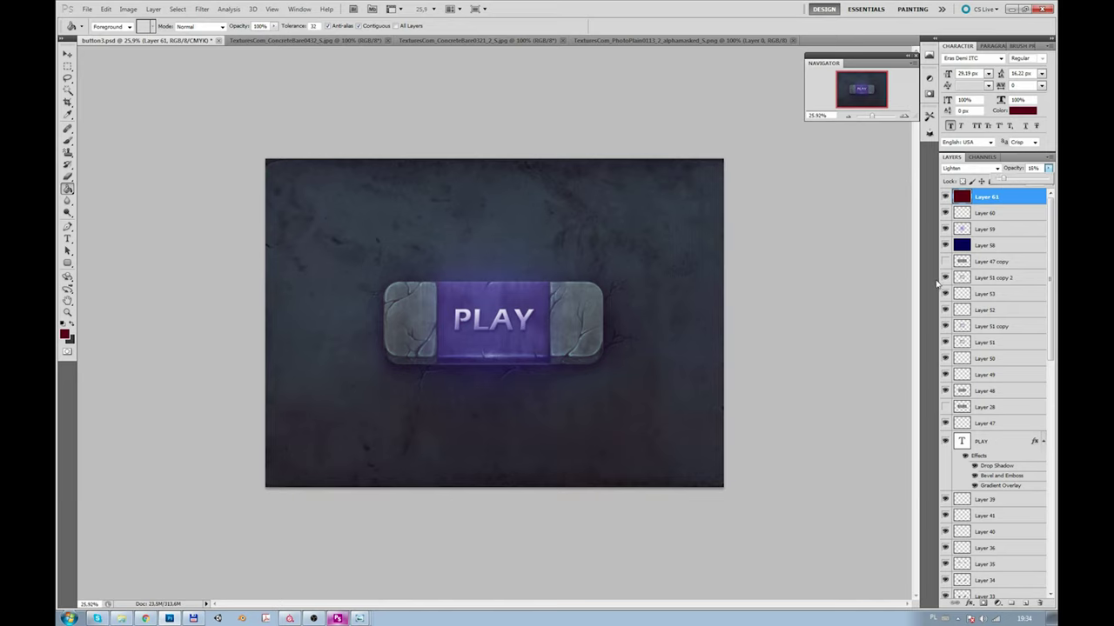
left_click(1033, 213)
Step: Add two new empty layers, Layer 62 and Layer 63, at the top of the stack
left_click(1026, 606)
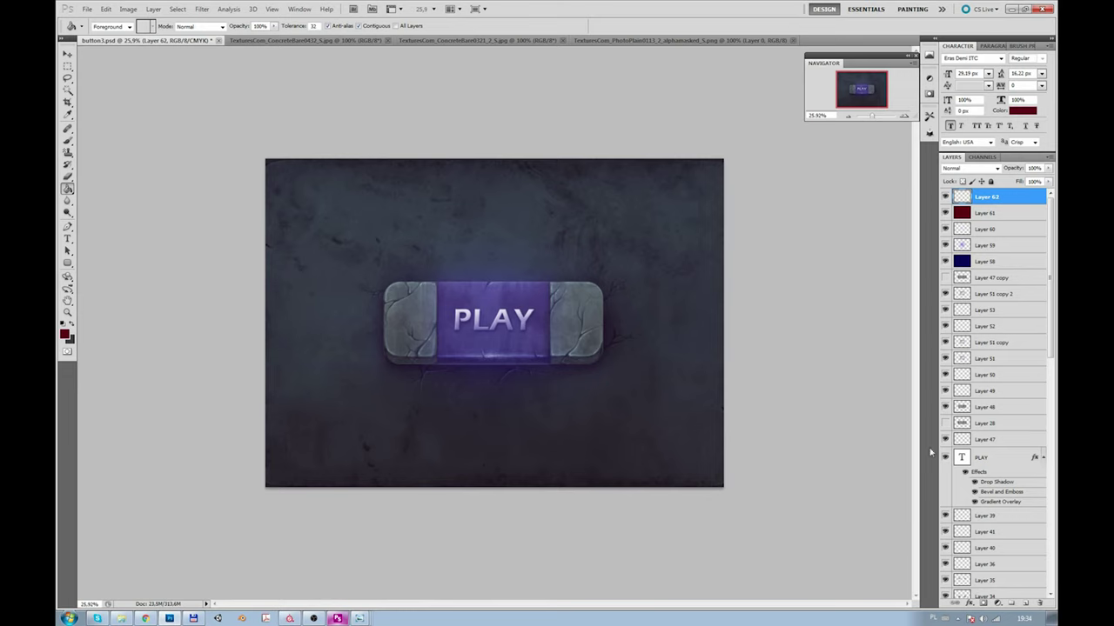
left_click(1026, 605)
left_click_drag(67, 189, 104, 188)
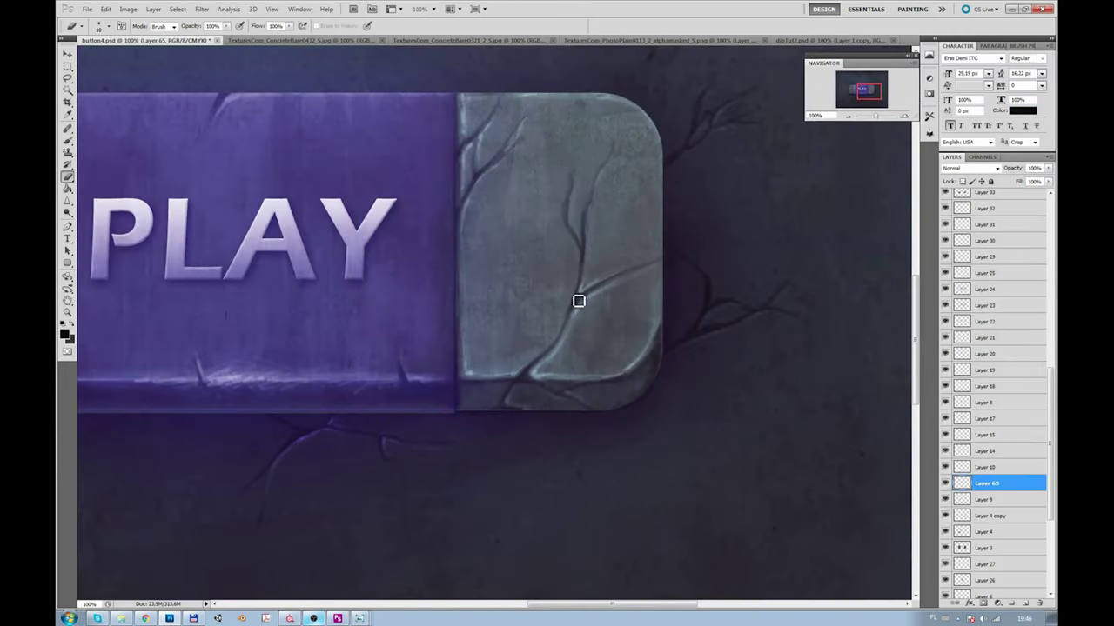
Step: Choose the Brush with a crack-painting tip and set its Flow to 18%
left_click(68, 139)
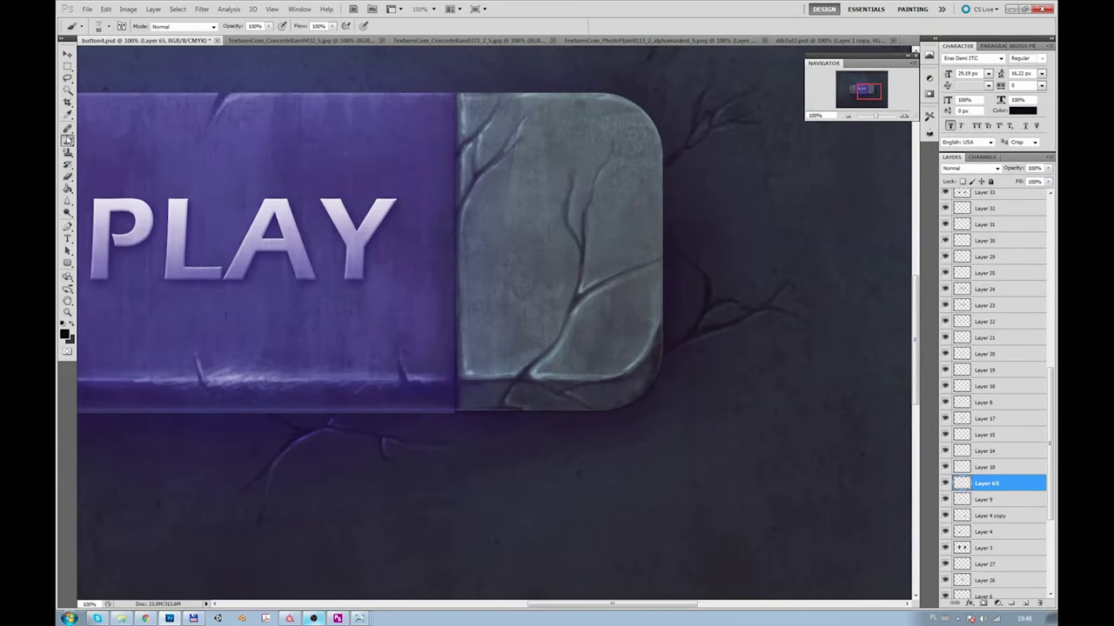
left_click(106, 27)
double_click(170, 98)
left_click_drag(331, 26, 290, 41)
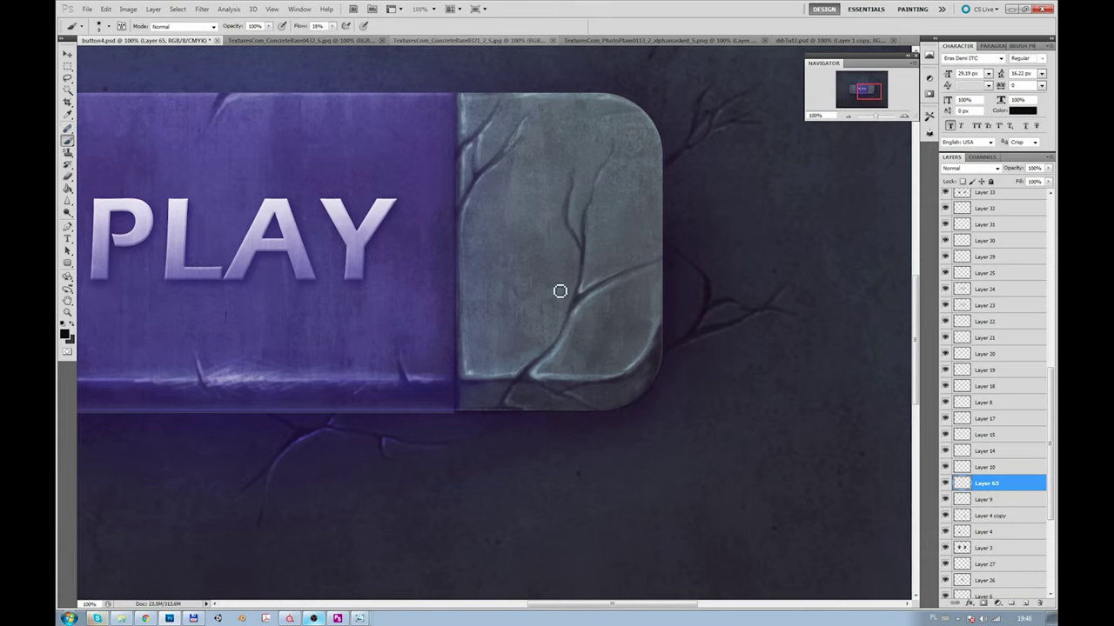
Step: Paint dark, extended cracks on the right stone, with Layer 65 moved just below Layer 17
left_click_drag(574, 315, 574, 329)
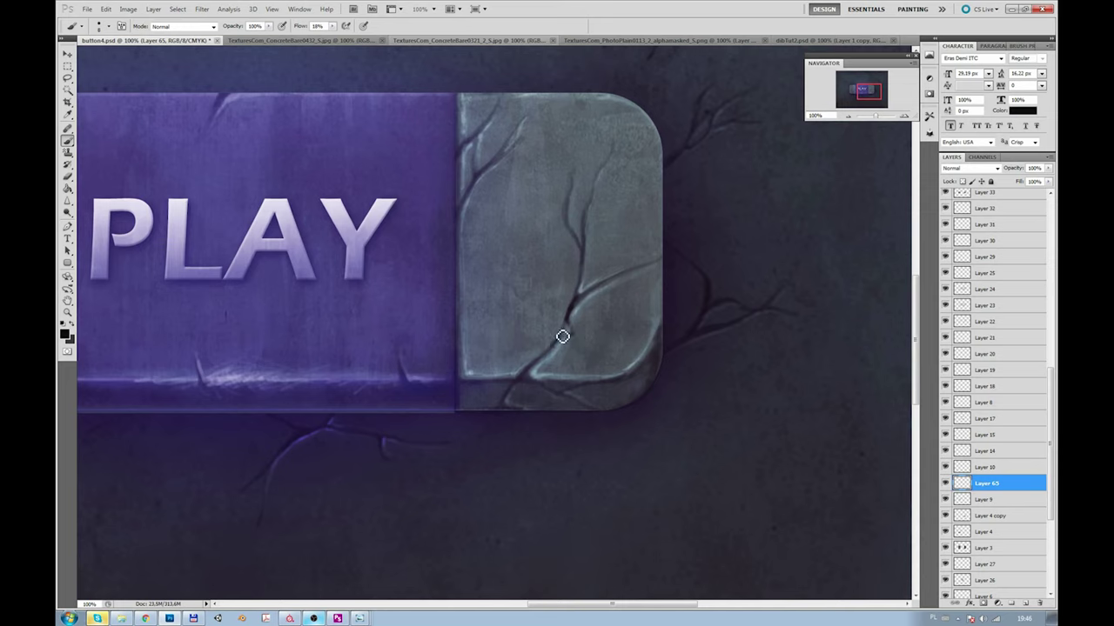
key("ctrl+bracketright")
key("ctrl+bracketright")
key("ctrl+bracketright")
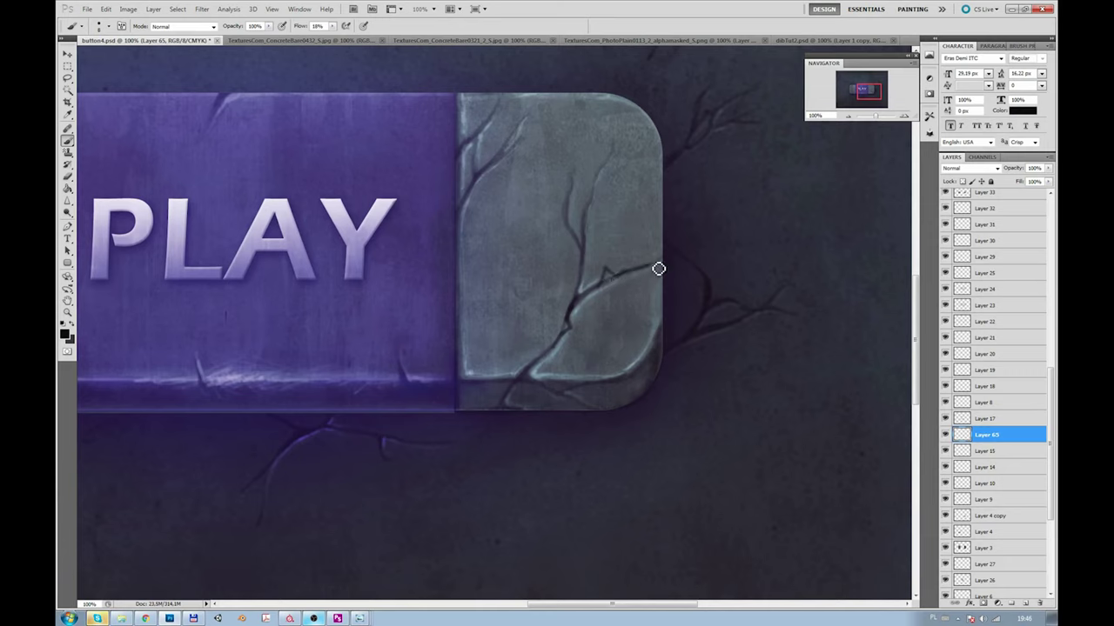
left_click_drag(589, 214, 615, 156)
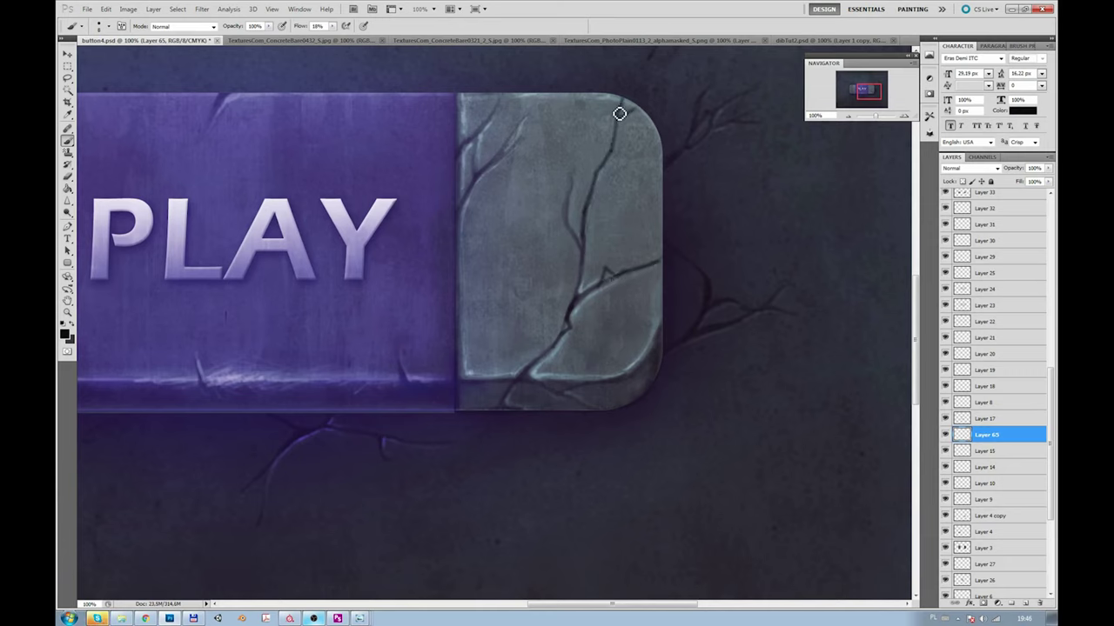
left_click_drag(569, 166, 567, 213)
left_click_drag(529, 144, 547, 120)
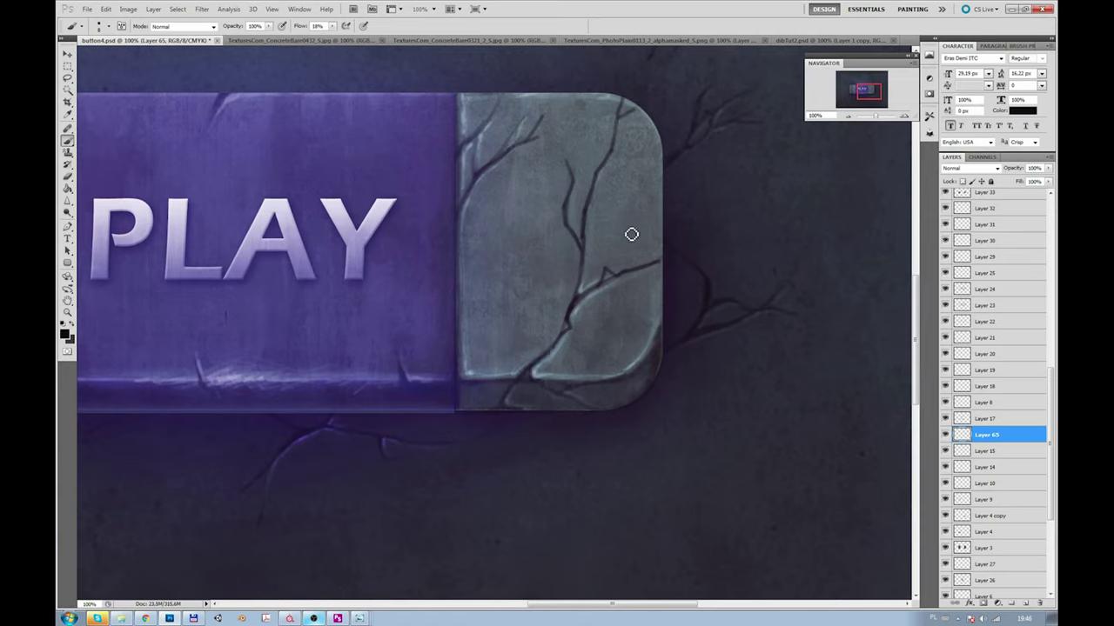
Step: Sample stone greys and paint a light blue-grey highlight along the right crack's edge
left_click(608, 285, "alt")
left_click(607, 289, "alt")
left_click(628, 294, "alt")
left_click_drag(597, 298, 632, 281)
left_click(64, 331)
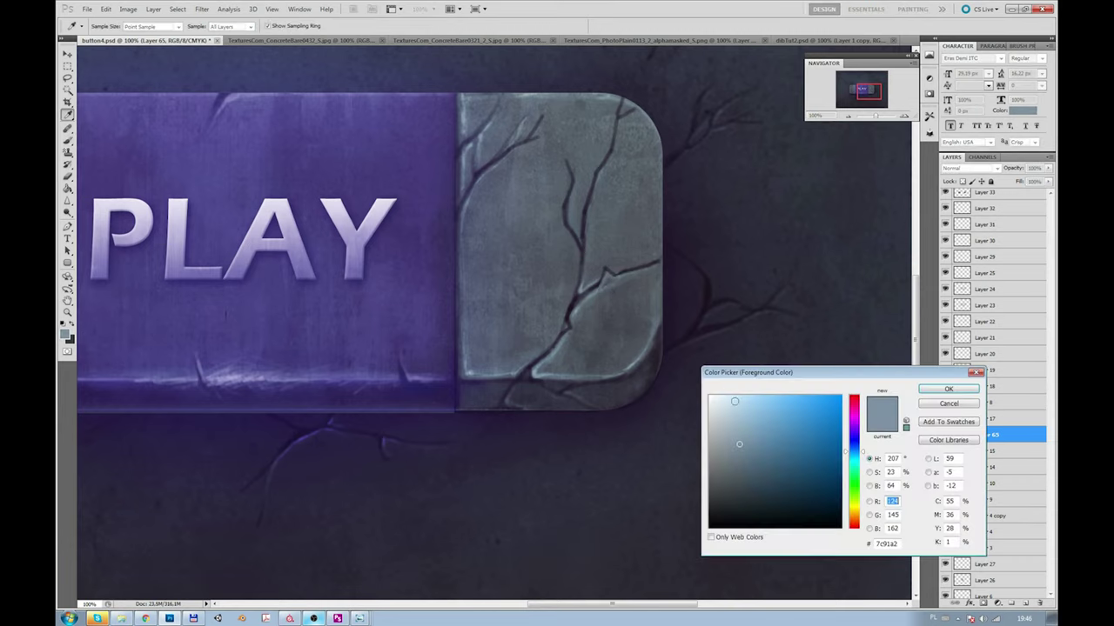
key("Return")
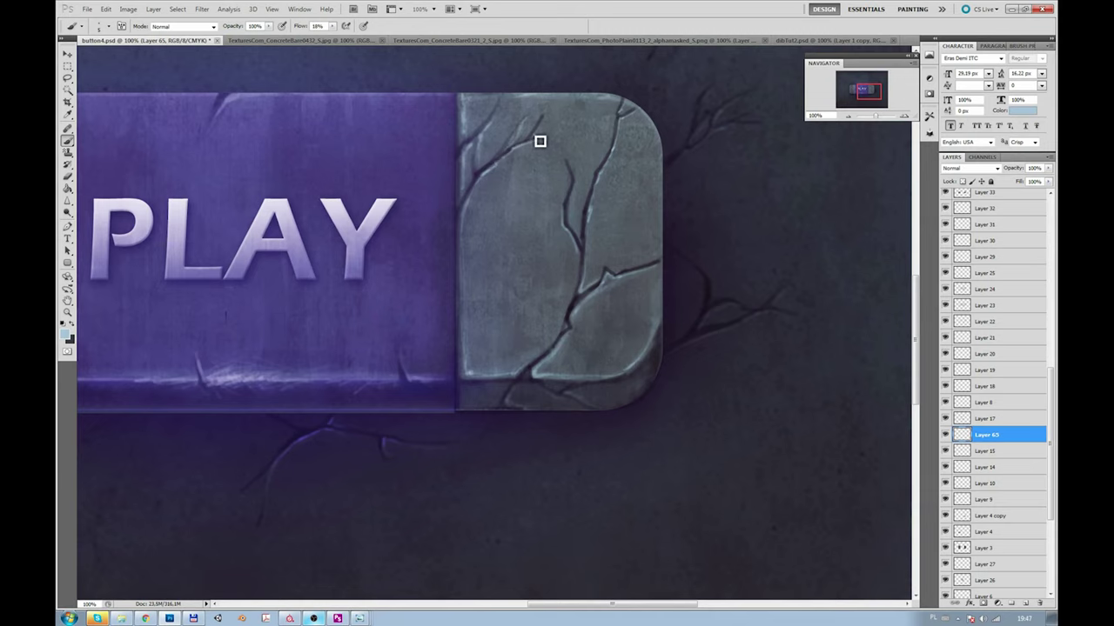
left_click_drag(878, 117, 879, 117)
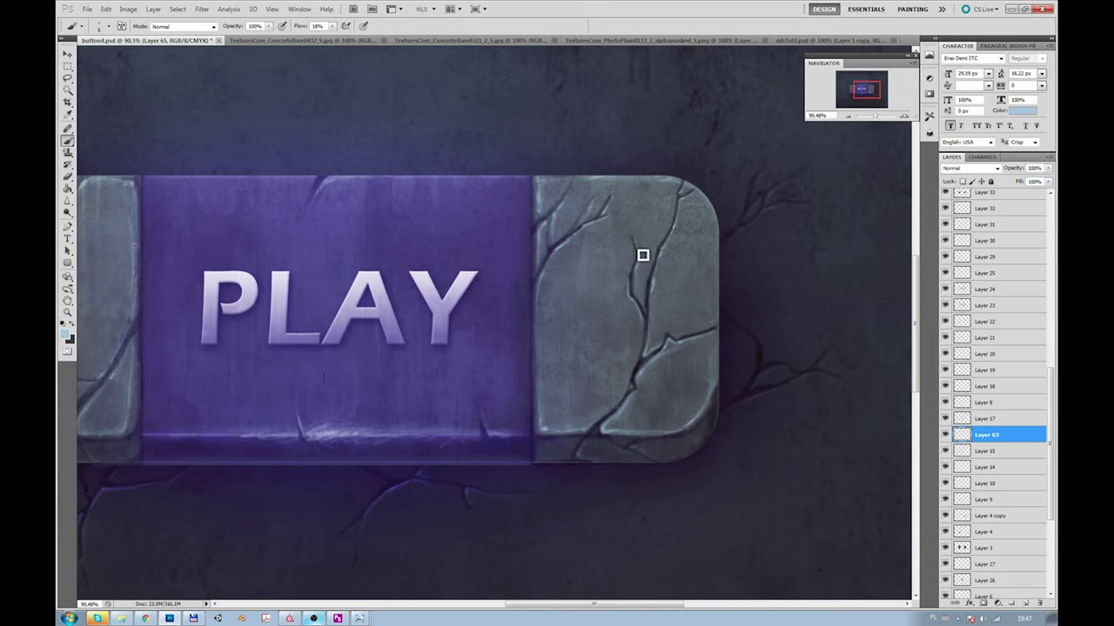
Step: On the left stone, sample dark and light greys and paint a dark crack branching right
left_click(633, 383, "alt")
scroll(586, 357, "left", 3)
scroll(330, 278, "left", 3)
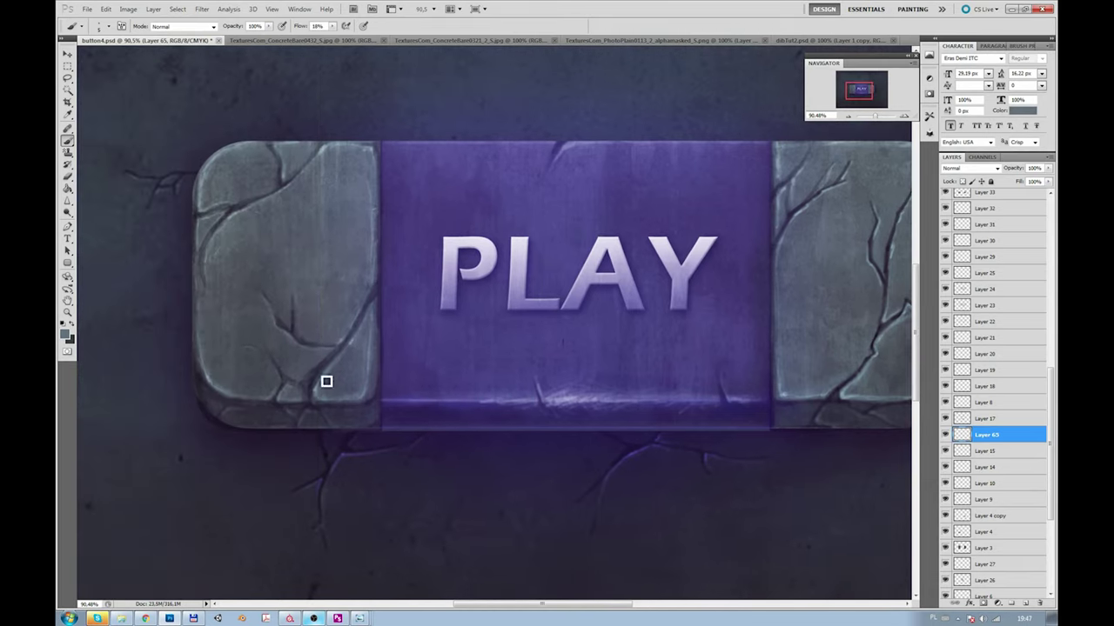
key("x")
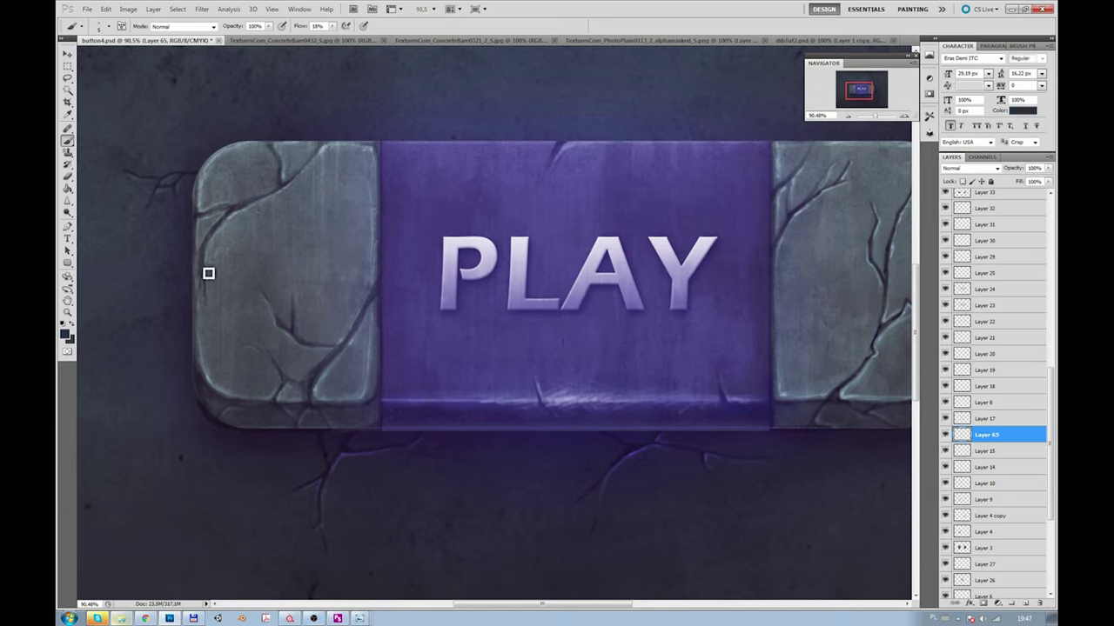
left_click(370, 144, "alt")
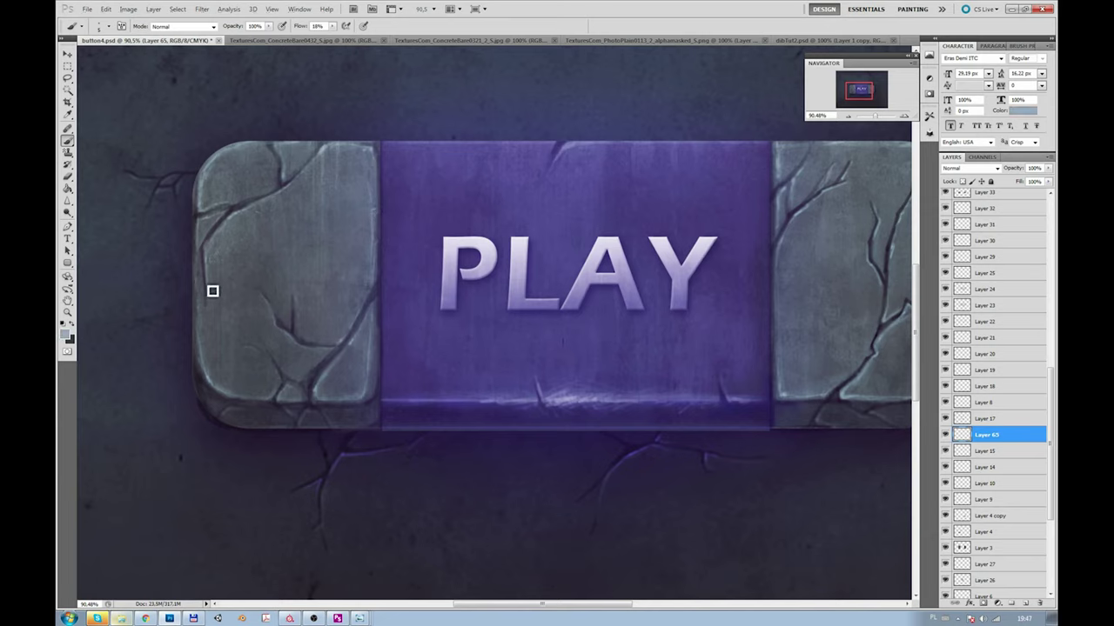
left_click(296, 326, "alt")
left_click_drag(297, 345, 343, 353)
Step: Paint dark cracks along the left stone's top edge and one running down-left
left_click(65, 334)
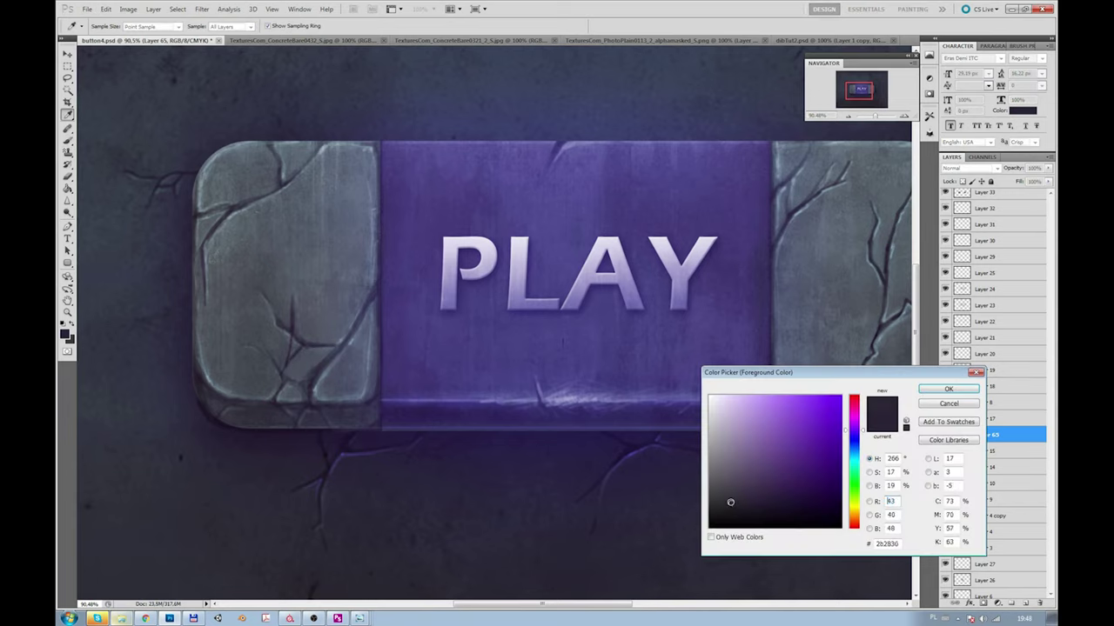
key("Return")
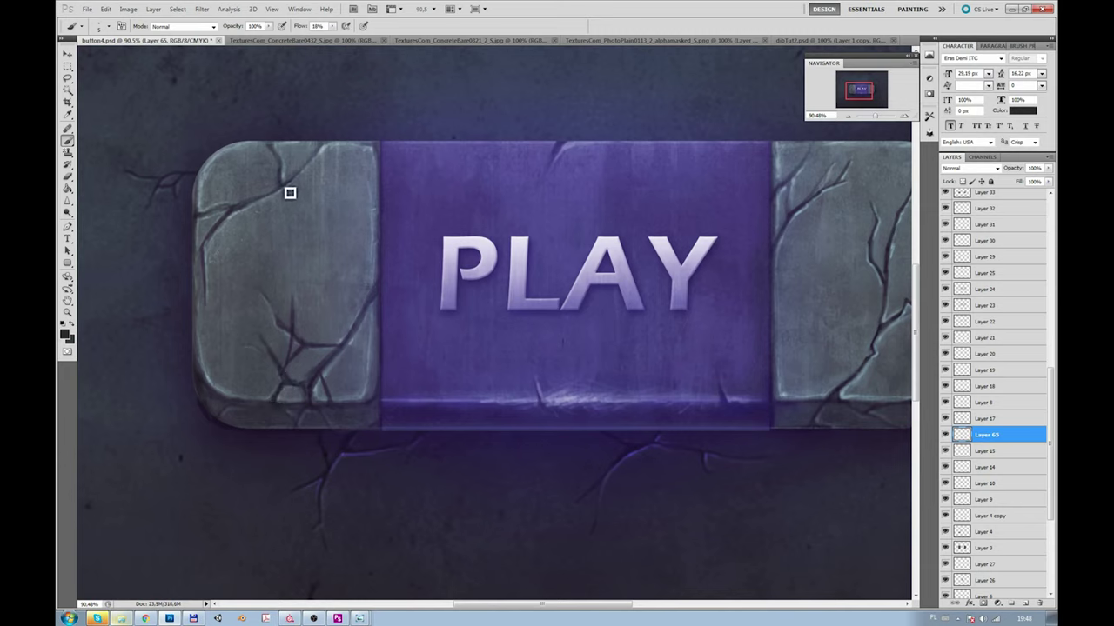
left_click_drag(316, 160, 244, 217)
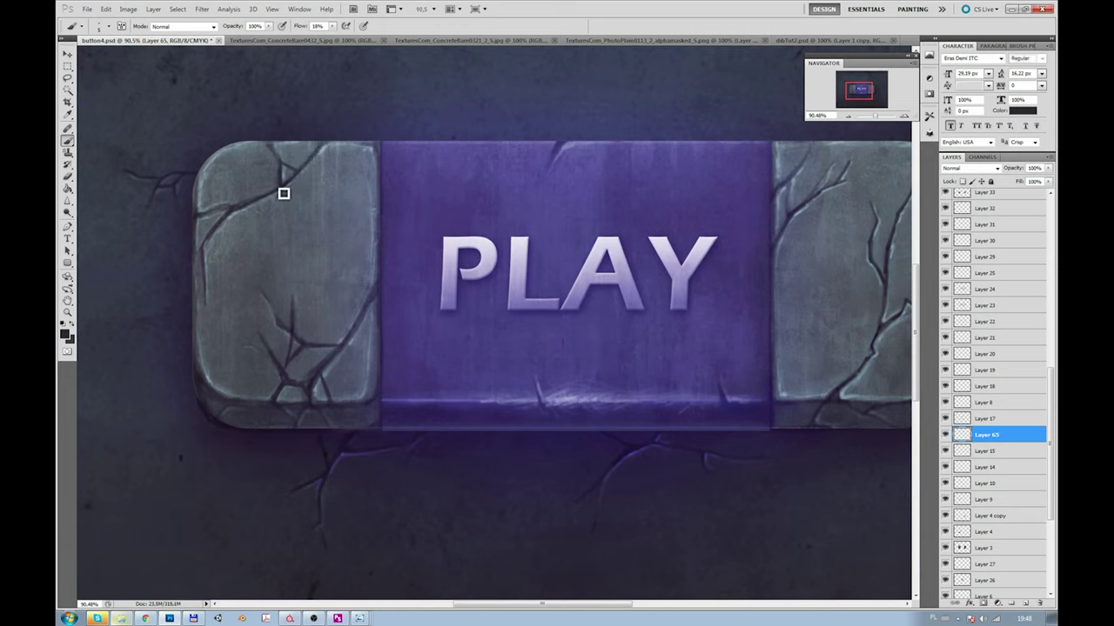
left_click_drag(266, 224, 239, 249)
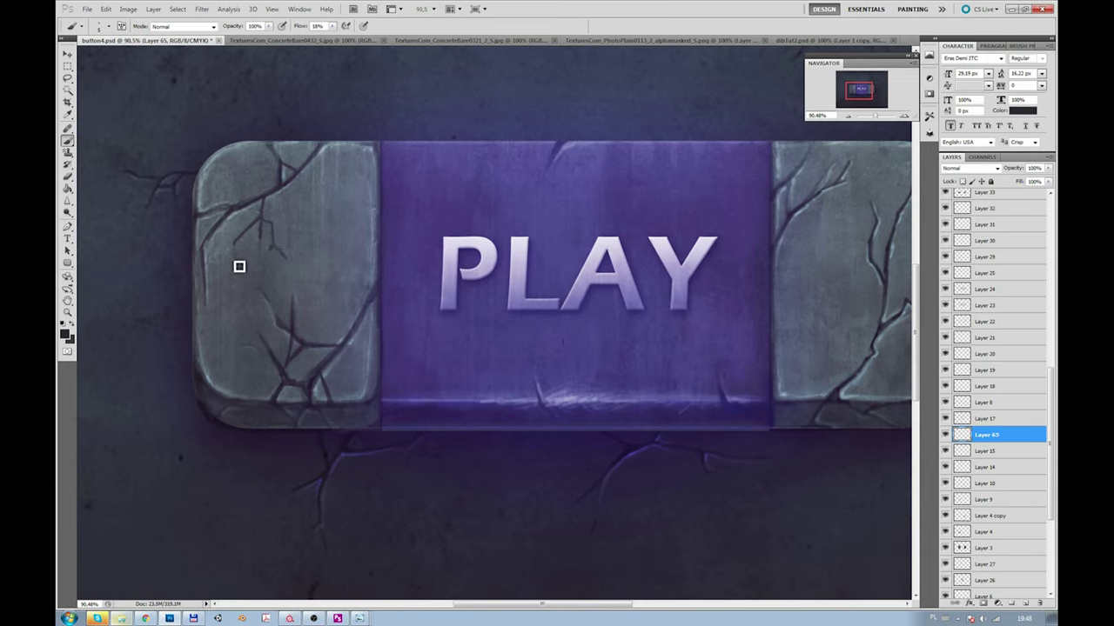
Step: Sample a lighter grey and brighten the highlight beside the top-left crack
left_click(273, 224, "alt")
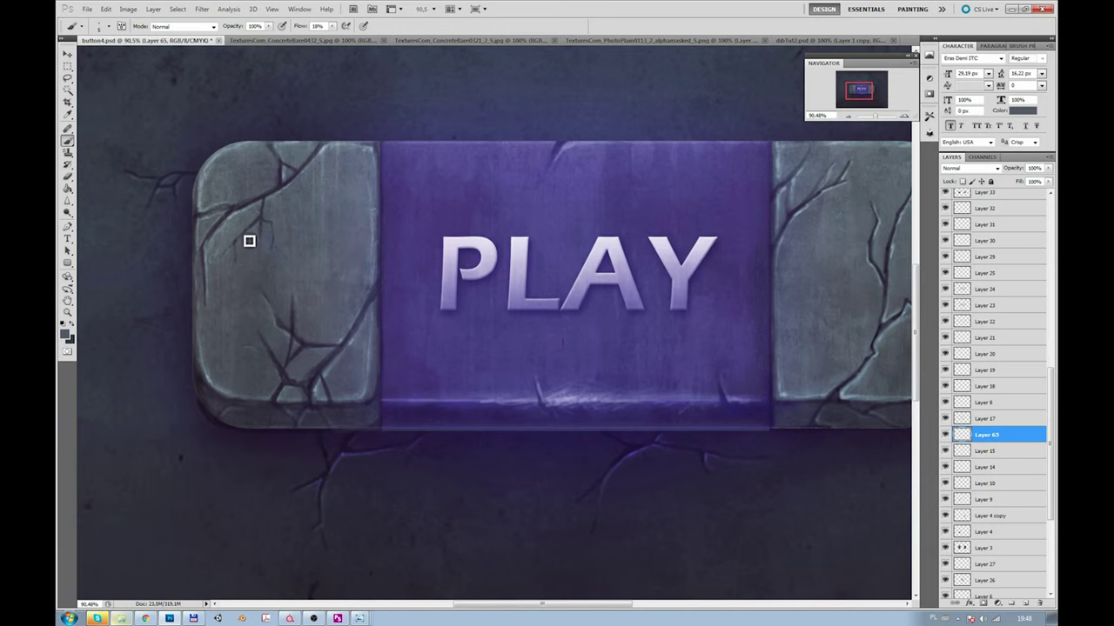
left_click(280, 190, "alt")
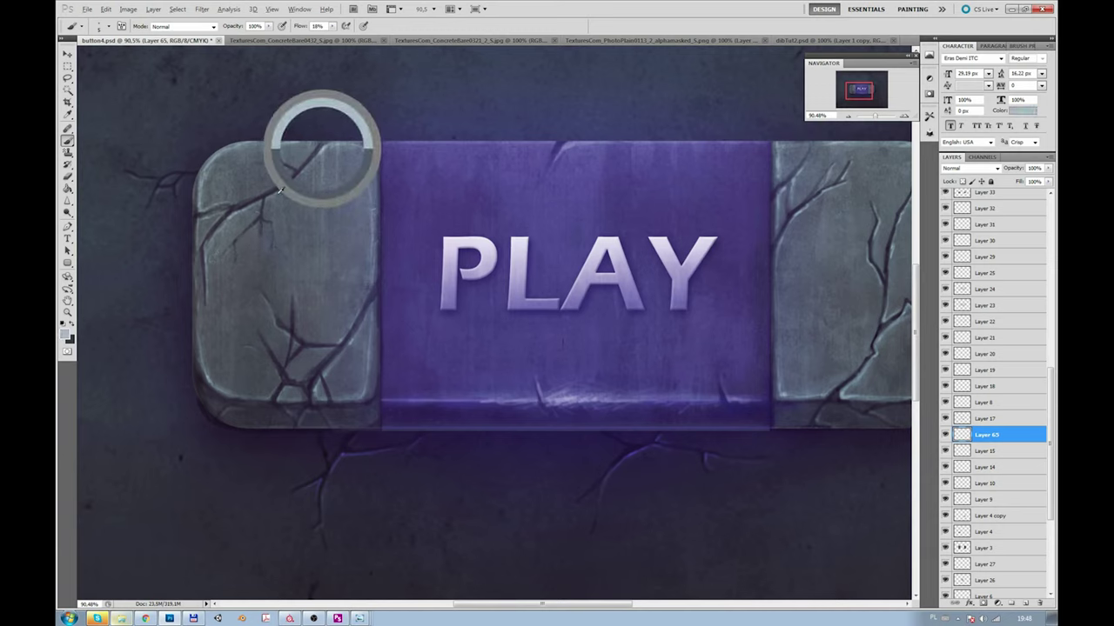
left_click_drag(284, 198, 288, 172)
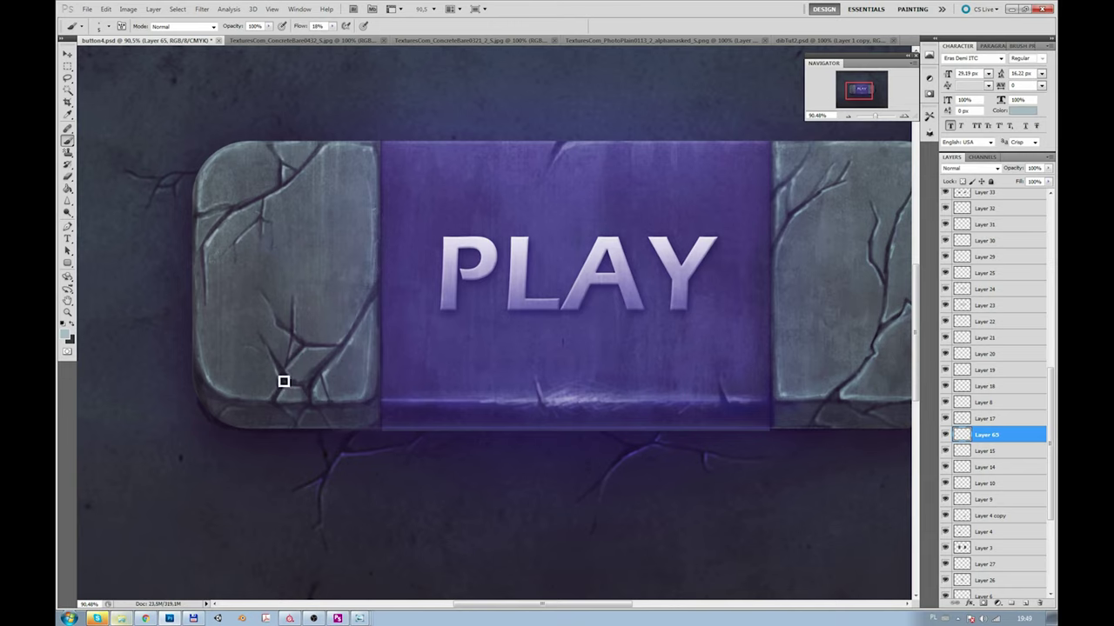
left_click_drag(537, 203, 442, 314)
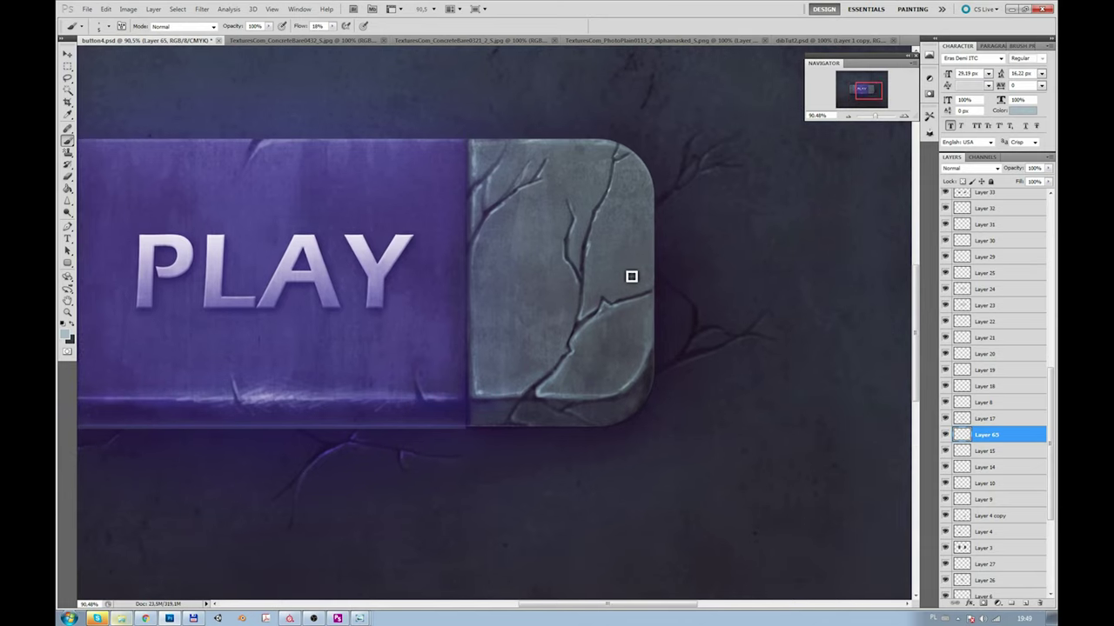
Step: Sample dark and light blue-grey colours from the right stone, checking the whole button at 100% and zoomed out
left_click(600, 300, "alt")
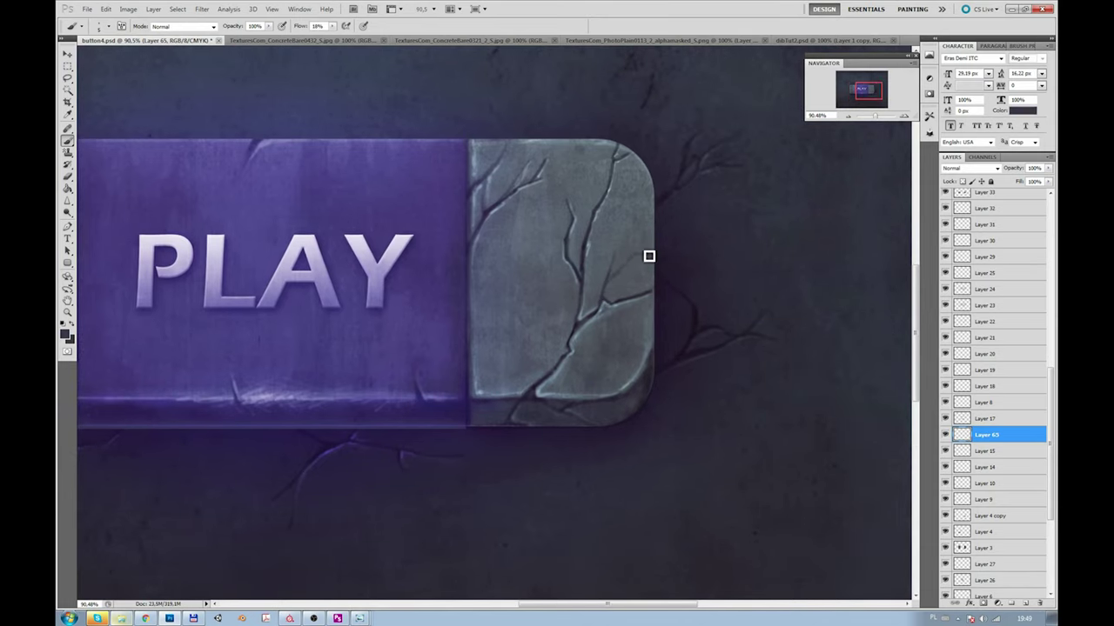
left_click(668, 193, "alt")
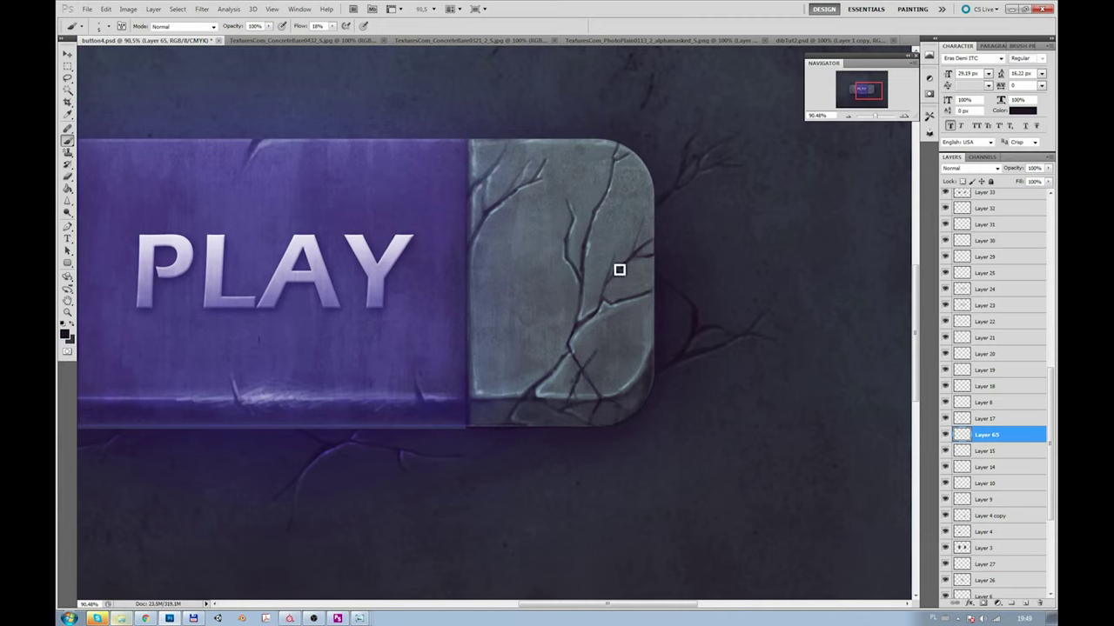
left_click_drag(875, 117, 873, 118)
left_click(872, 119)
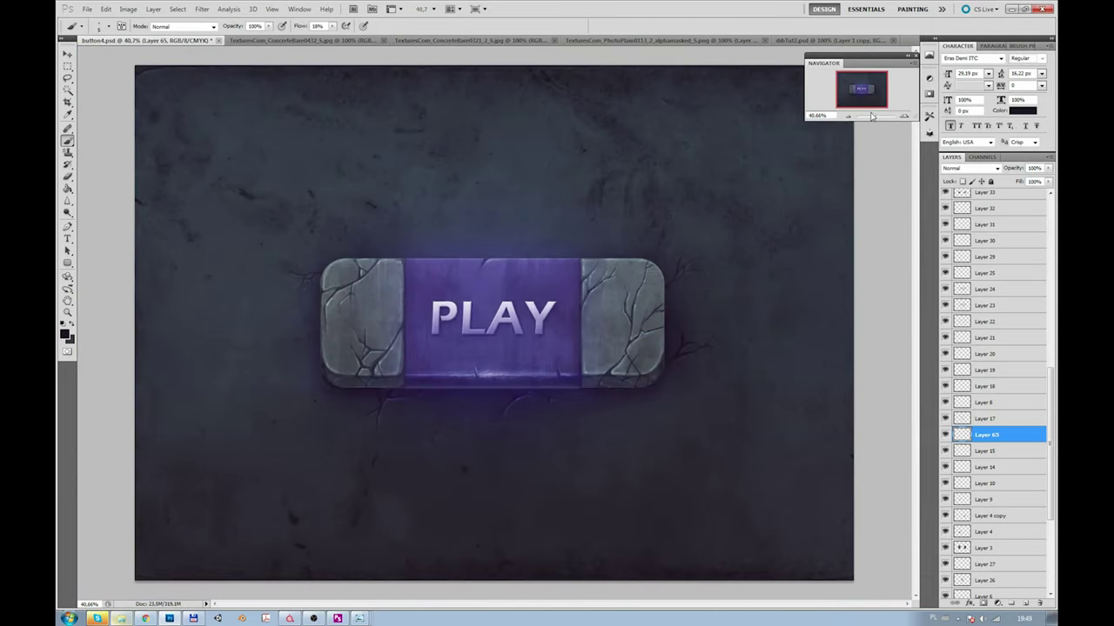
key("ctrl+1")
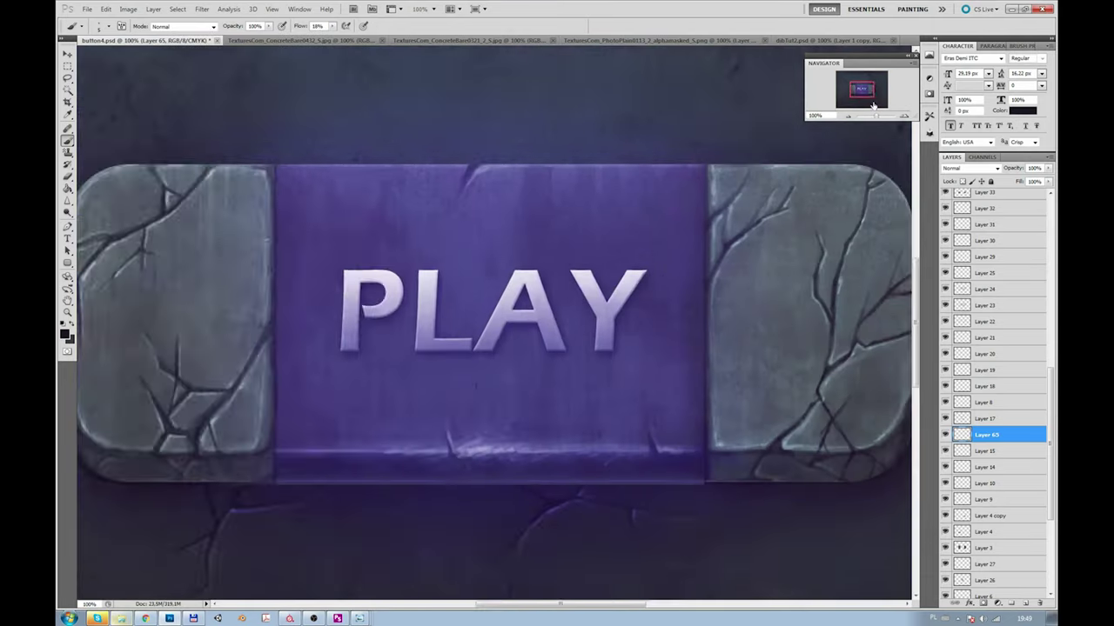
left_click_drag(879, 287, 590, 286)
left_click(470, 362, "alt")
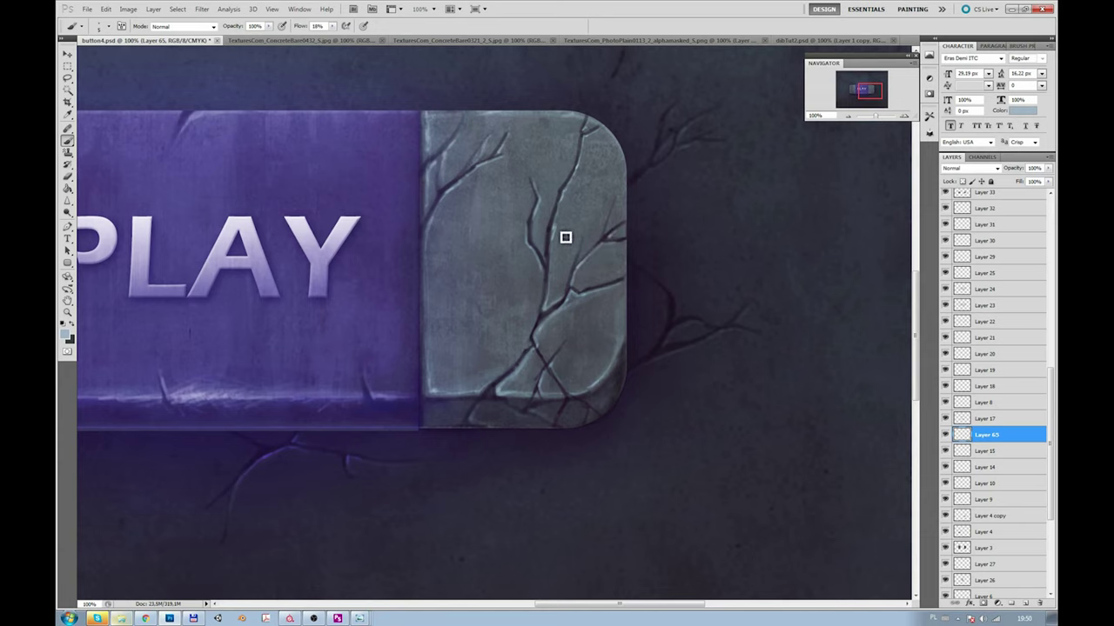
left_click_drag(870, 116, 872, 117)
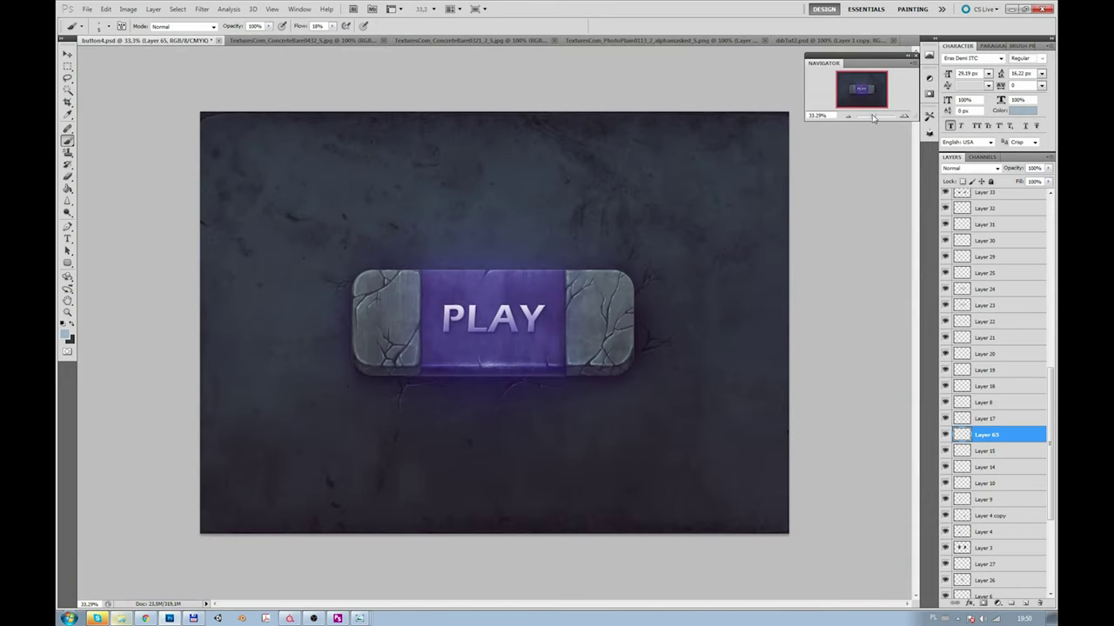